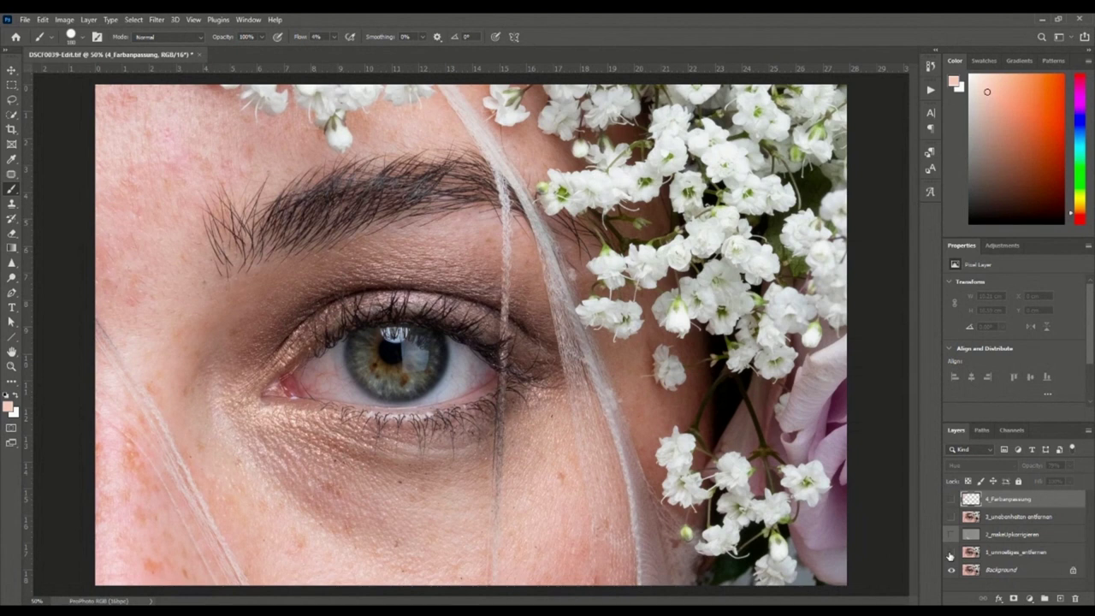
# - Toggle the 1_unnoetiges_entfernen layer off and on to compare, leaving it visible
pyautogui.click(951, 552)
pyautogui.click(951, 552)
pyautogui.click(951, 553)
pyautogui.click(11, 178)
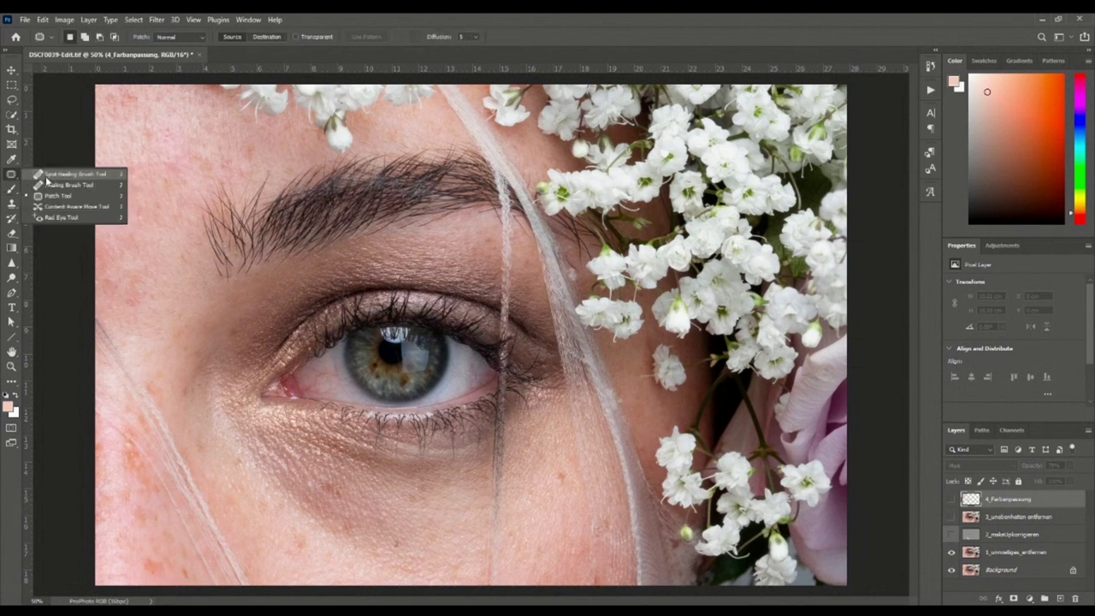
# - Select the Spot Healing Brush, hide 1_unnoetiges_entfernen, and target the Background layer
pyautogui.click(51, 176)
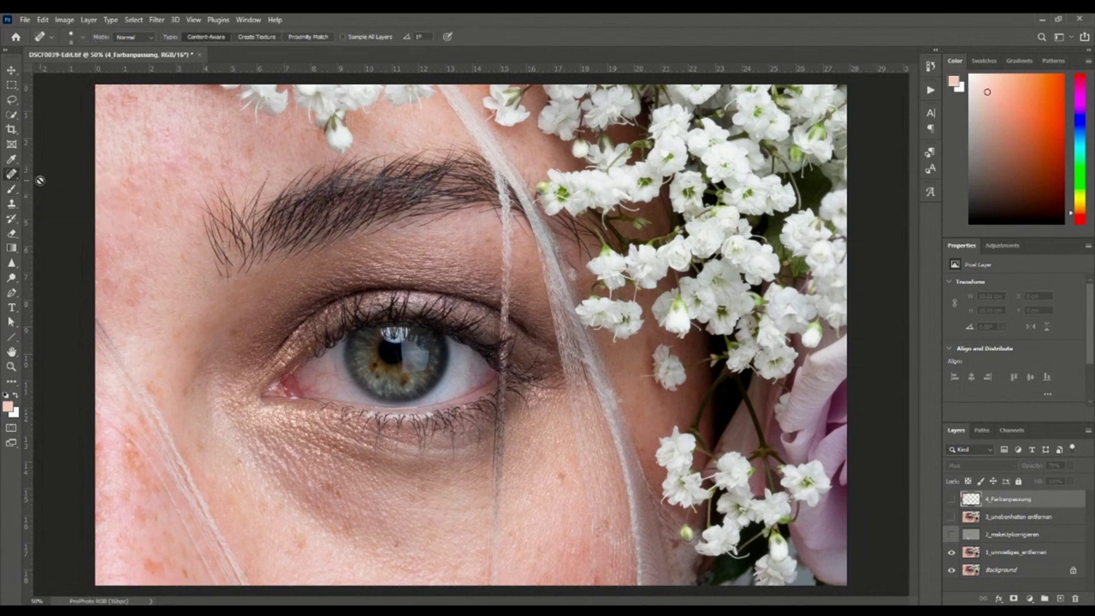
pyautogui.click(1003, 554)
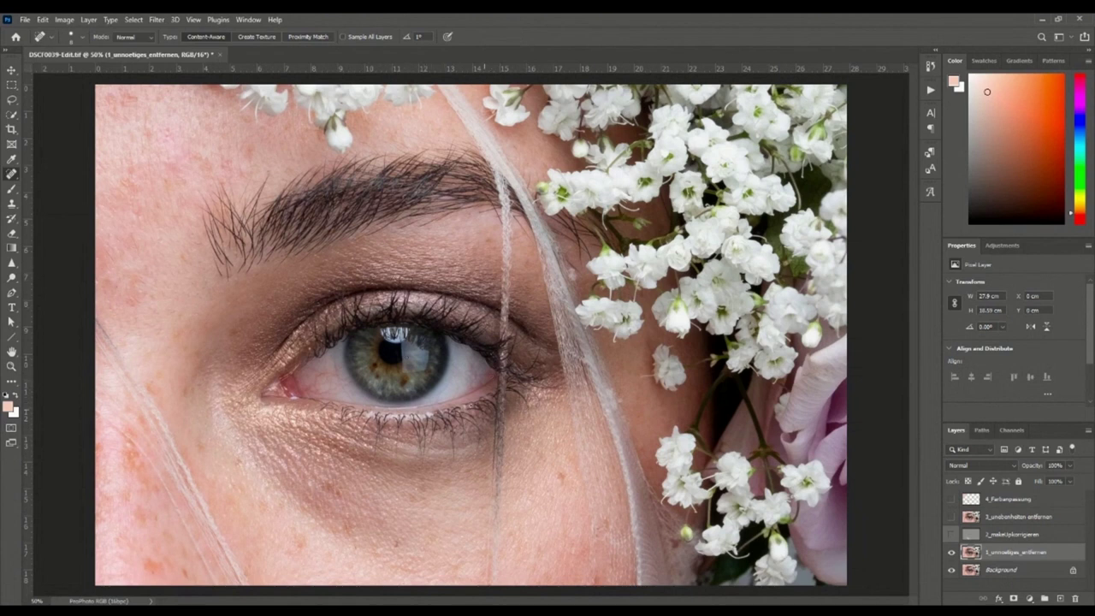
pyautogui.click(952, 553)
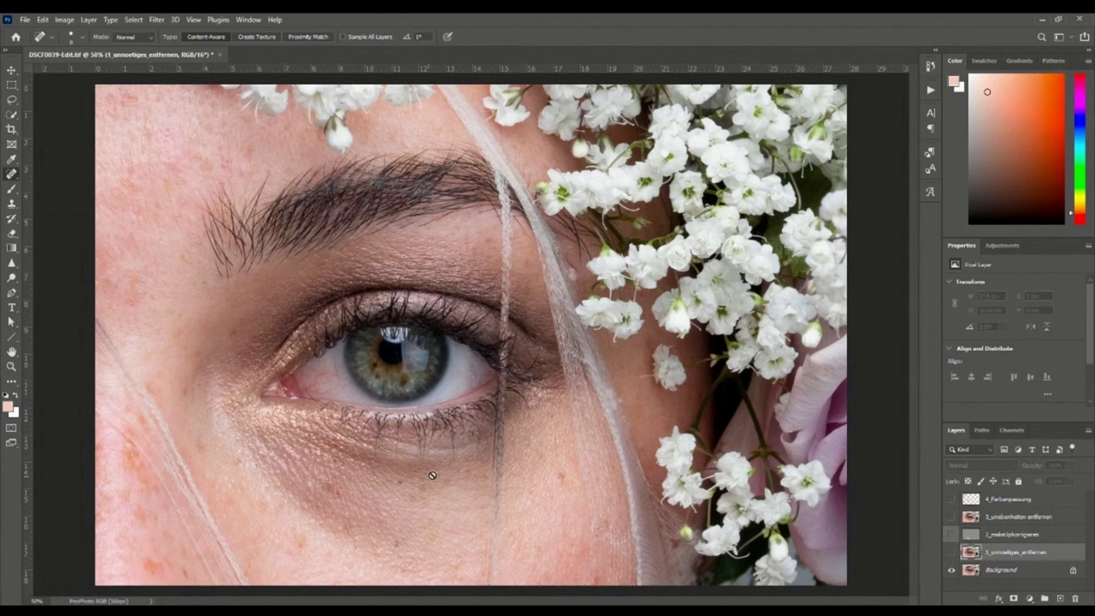
pyautogui.click(986, 572)
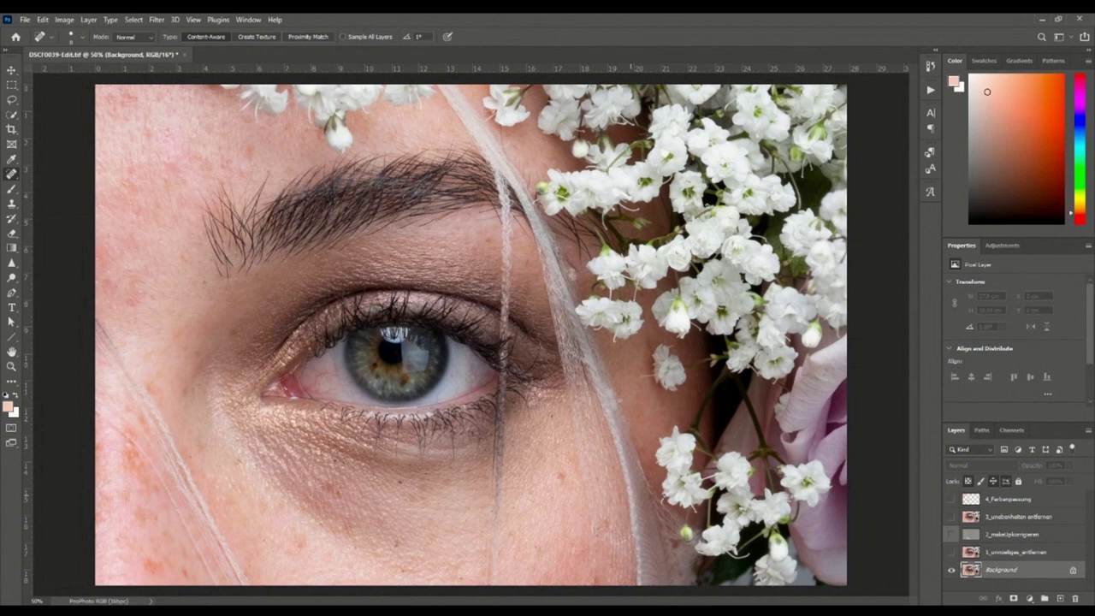
# - Switch the active healing tool to the Patch Tool
pyautogui.rightClick(12, 176)
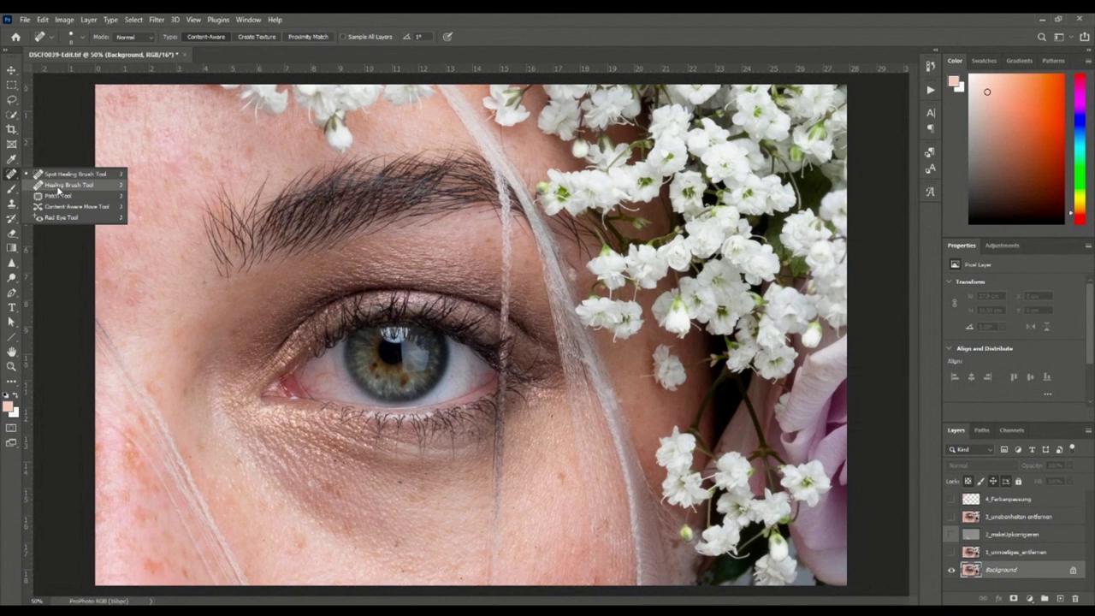
pyautogui.click(59, 196)
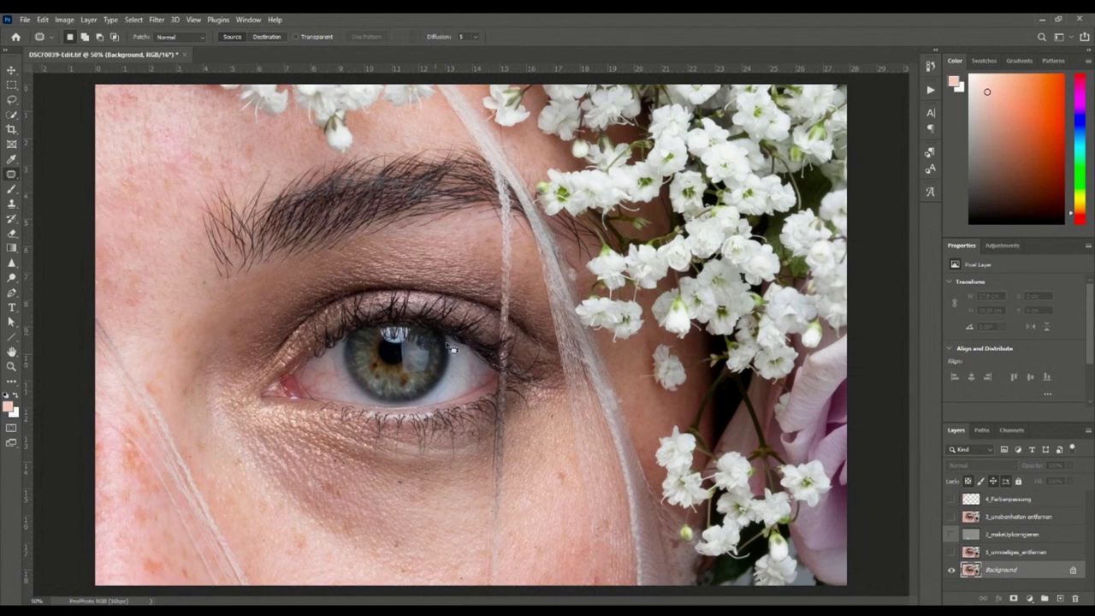
pyautogui.moveTo(18, 180); pyautogui.dragTo(37, 188)
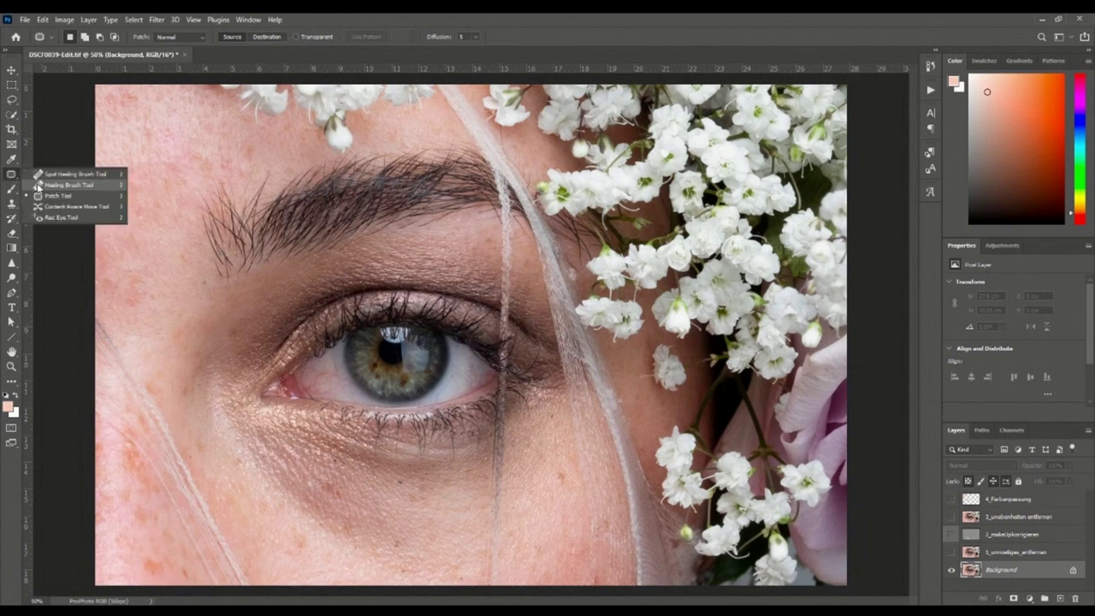
pyautogui.click(52, 197)
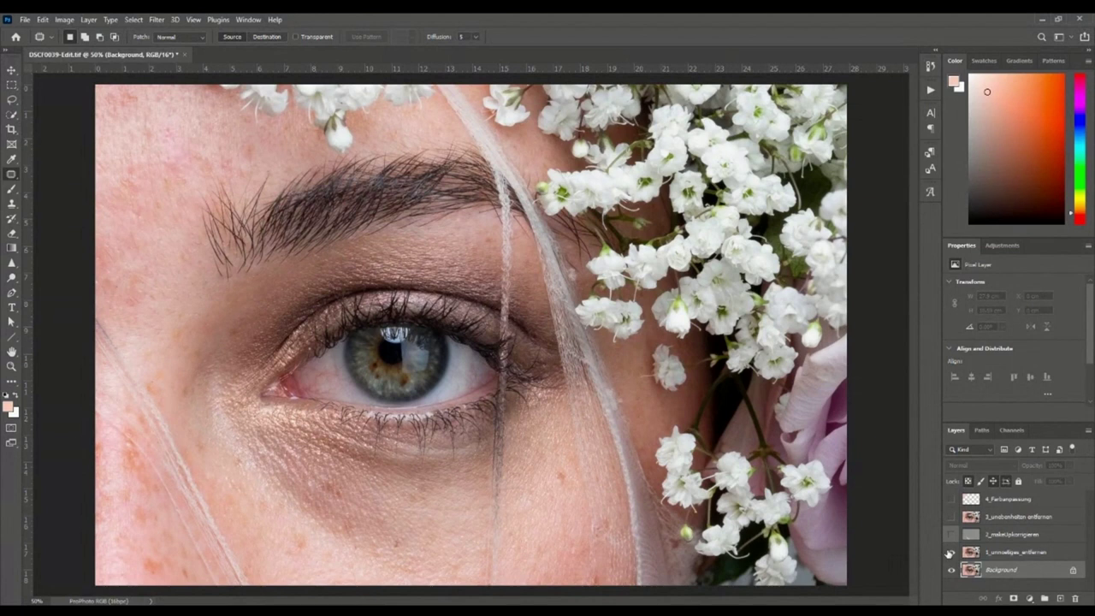
# - Toggle the first retouching layer's visibility to compare, leaving it hidden
pyautogui.click(953, 555)
pyautogui.click(951, 552)
pyautogui.click(951, 552)
# - Choose the Spot Healing Brush and set its brush hardness to 100%
pyautogui.rightClick(16, 178)
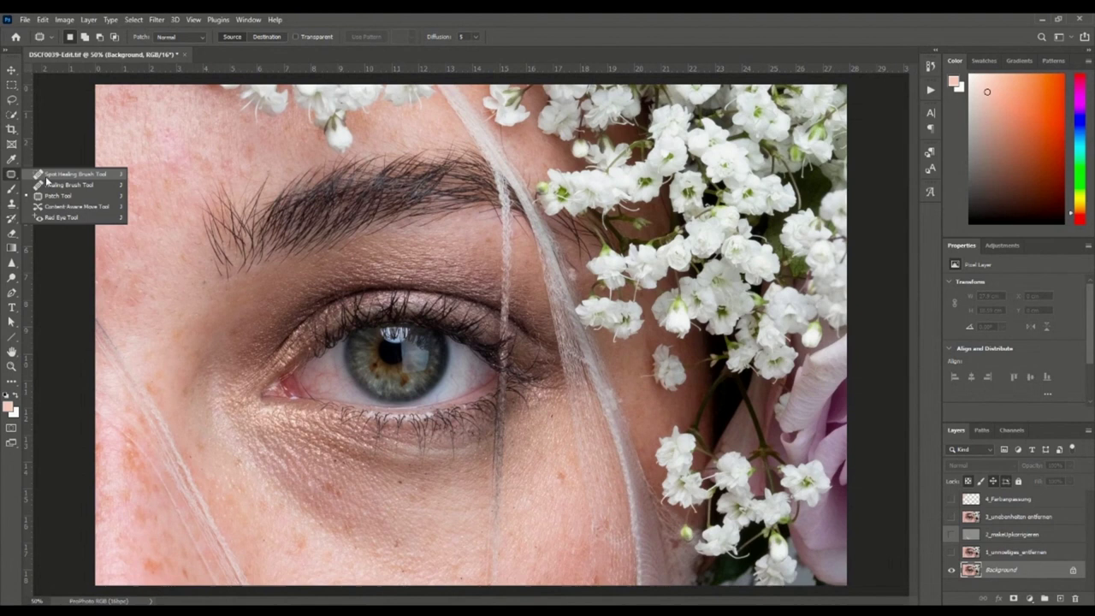
pyautogui.click(51, 175)
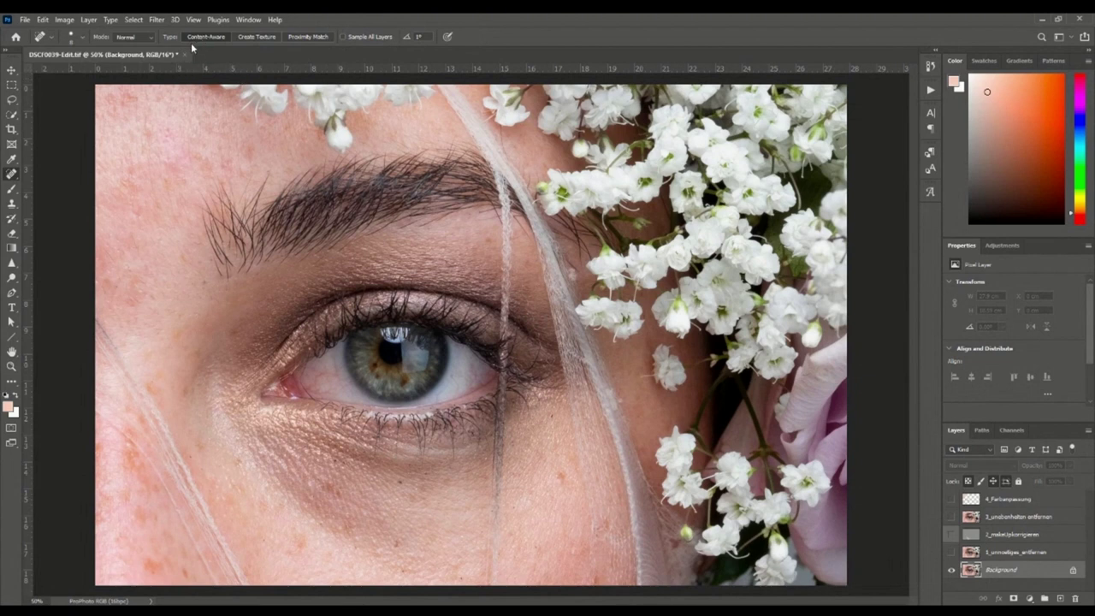
pyautogui.click(83, 38)
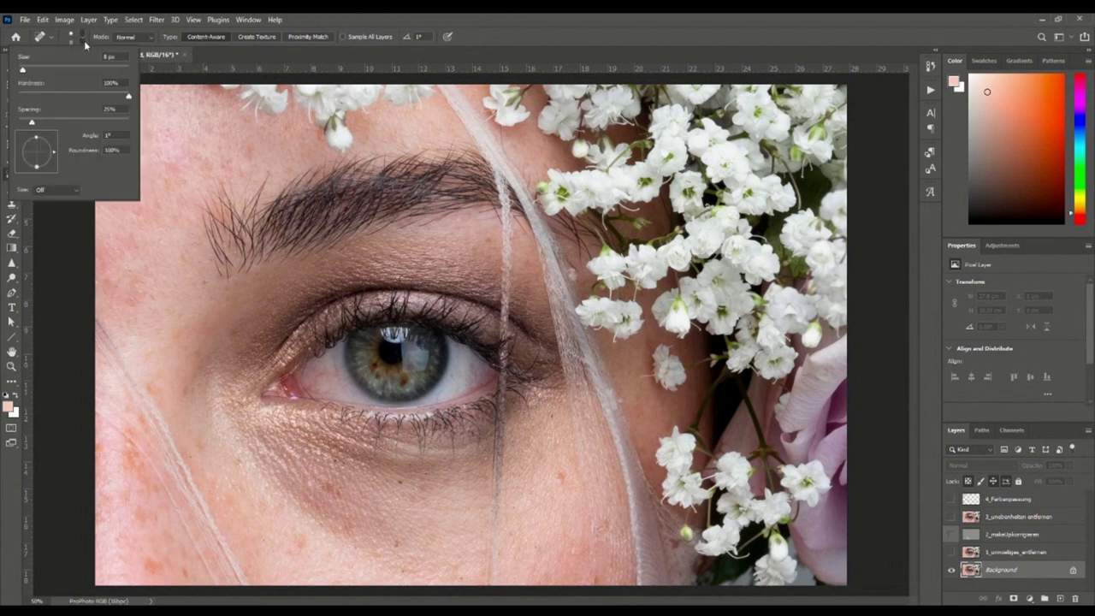
pyautogui.click(129, 99)
pyautogui.write('100')
pyautogui.press('Return')
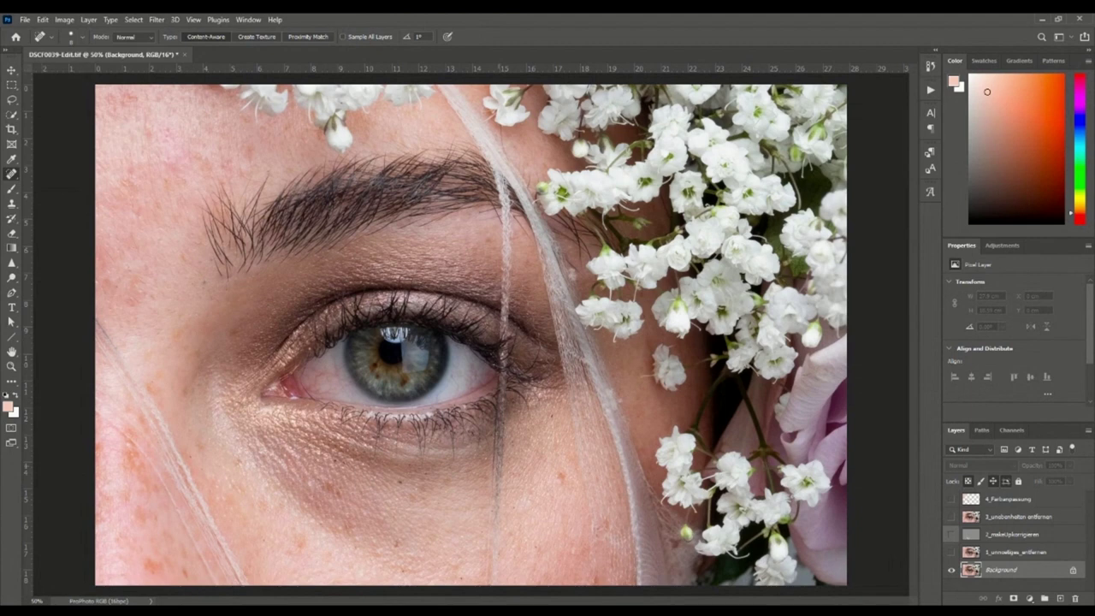
# - Zoom in, add empty Layer 1, enable Sample All Layers, and heal a dark under-eye spot
pyautogui.scroll(2, 530, 508)
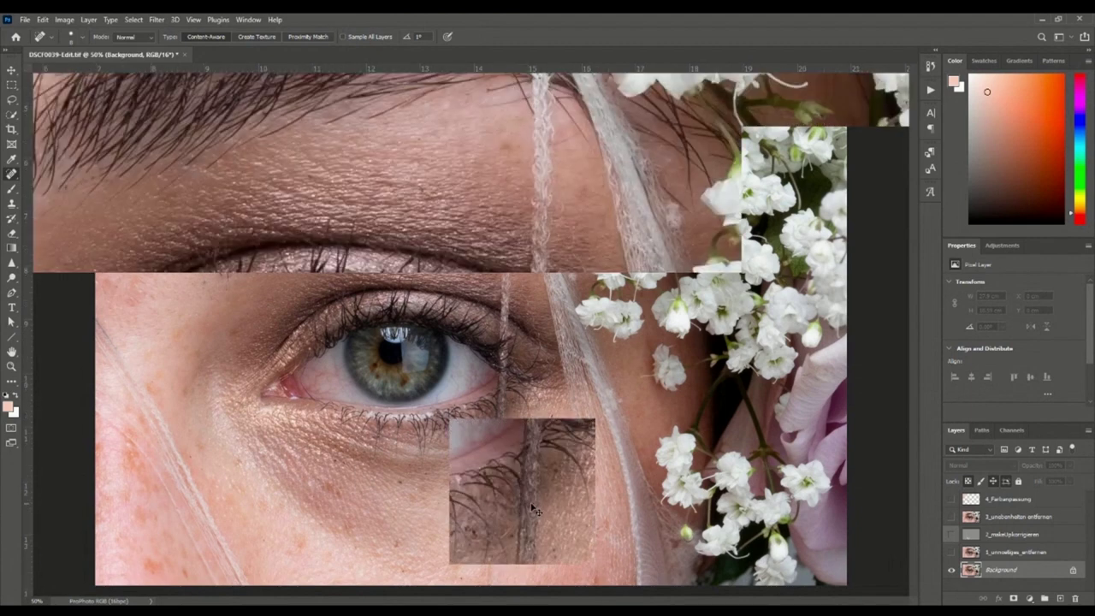
pyautogui.scroll(1, 522, 501)
pyautogui.scroll(1, 476, 391)
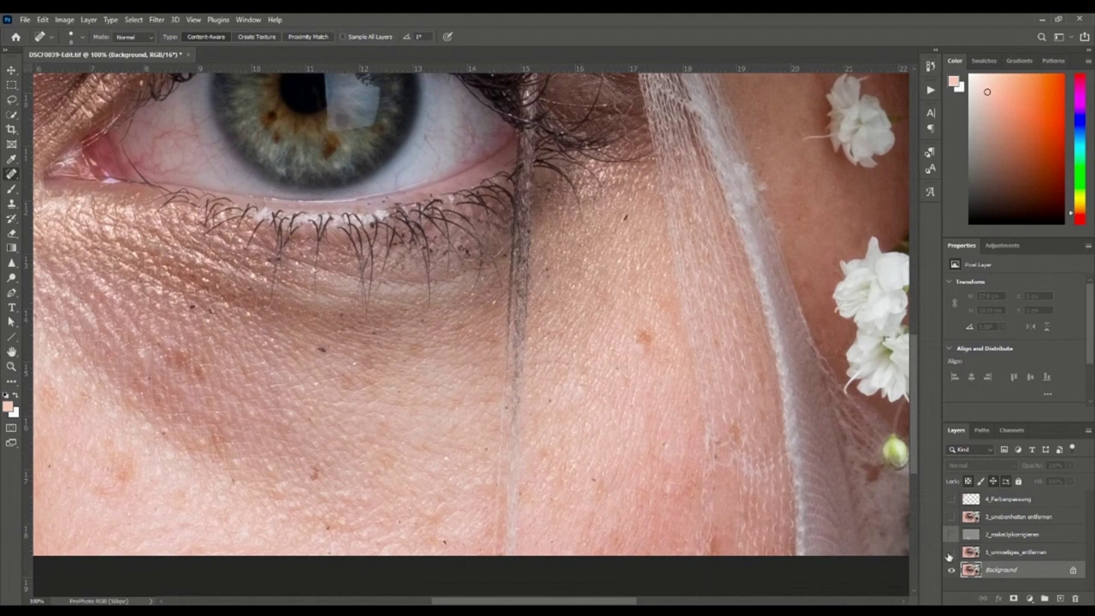
pyautogui.click(1060, 600)
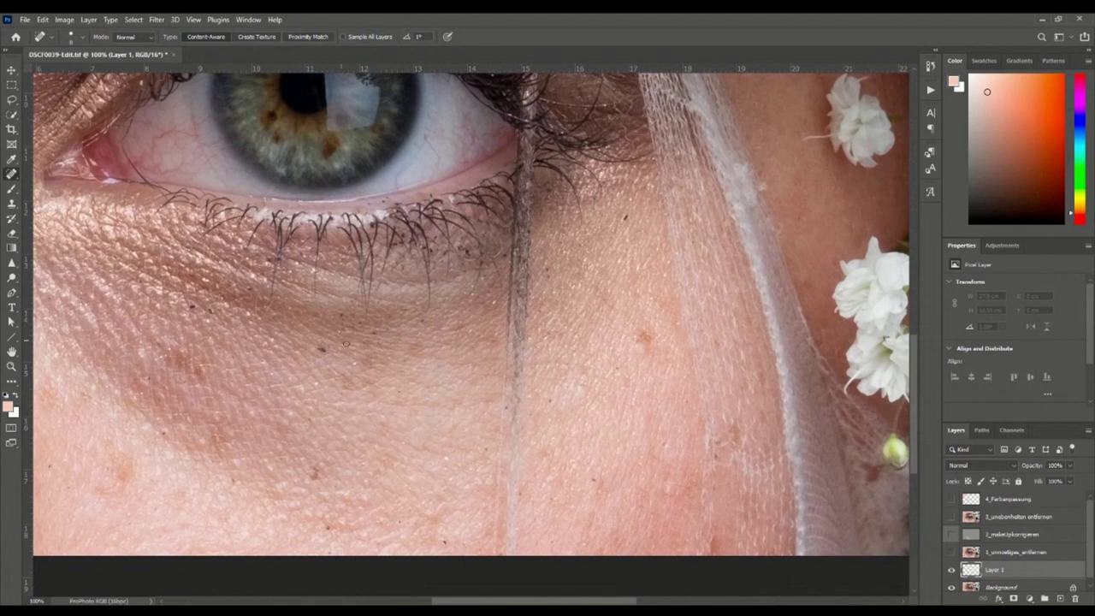
pyautogui.click(344, 37)
pyautogui.click(321, 348)
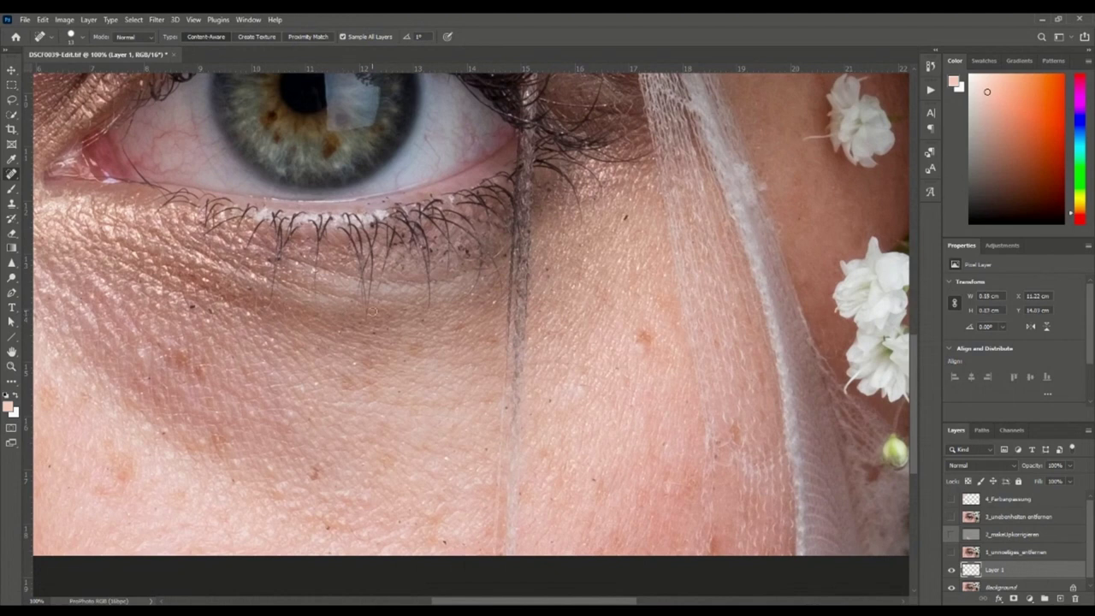
# - Spot-heal the remaining blemishes across the under-eye skin and cheek onto Layer 1
pyautogui.click(390, 327)
pyautogui.click(423, 320)
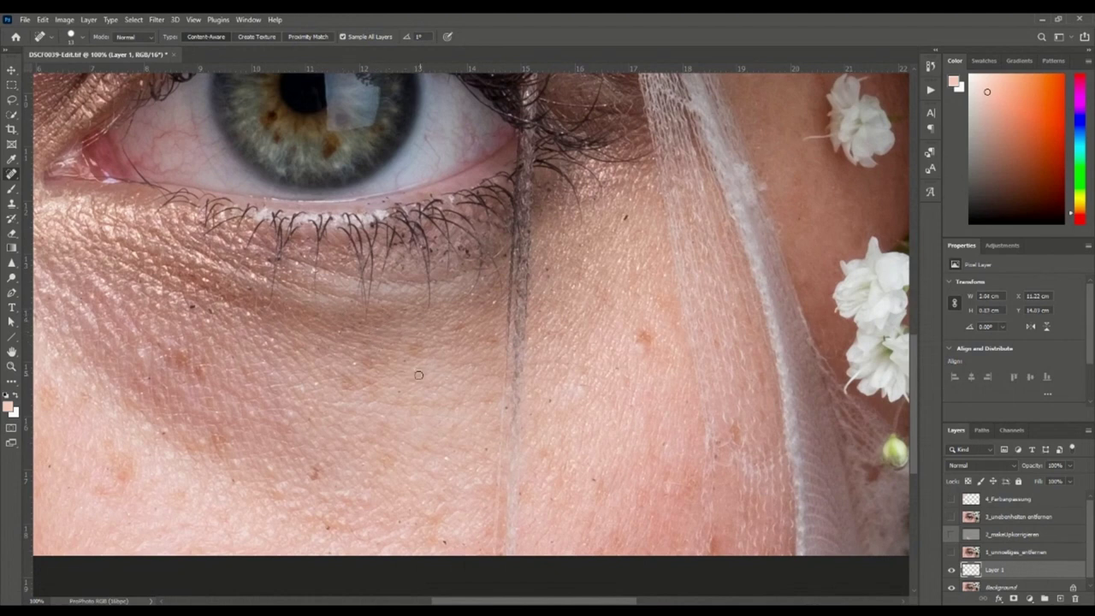
pyautogui.click(550, 401)
pyautogui.click(592, 479)
pyautogui.click(194, 308)
pyautogui.click(210, 308)
pyautogui.click(266, 263)
pyautogui.click(625, 220)
pyautogui.click(550, 192)
pyautogui.rightClick(288, 261)
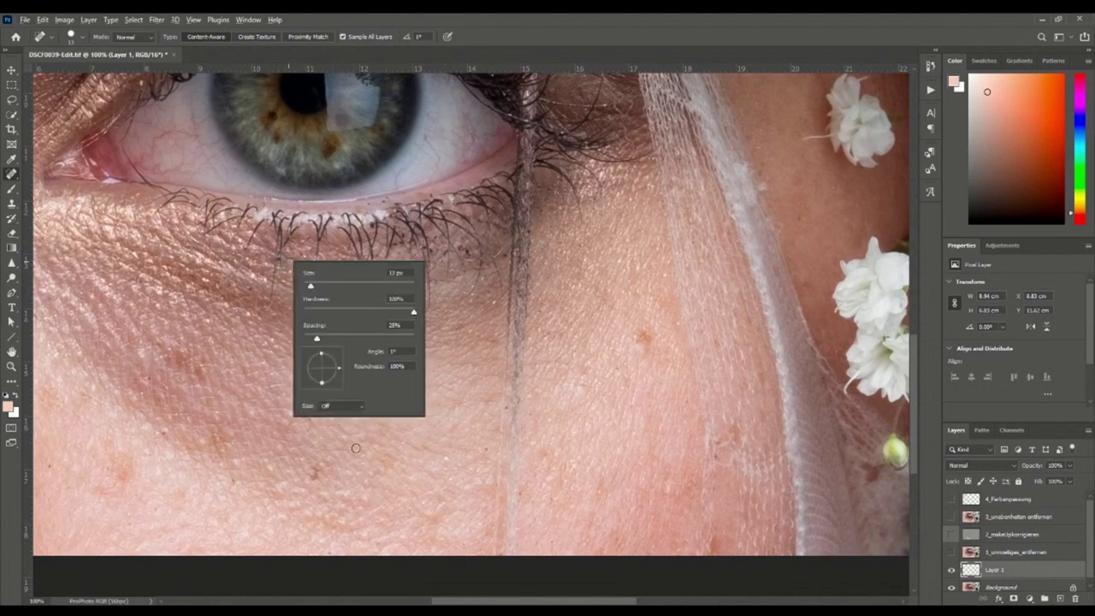
pyautogui.click(620, 370)
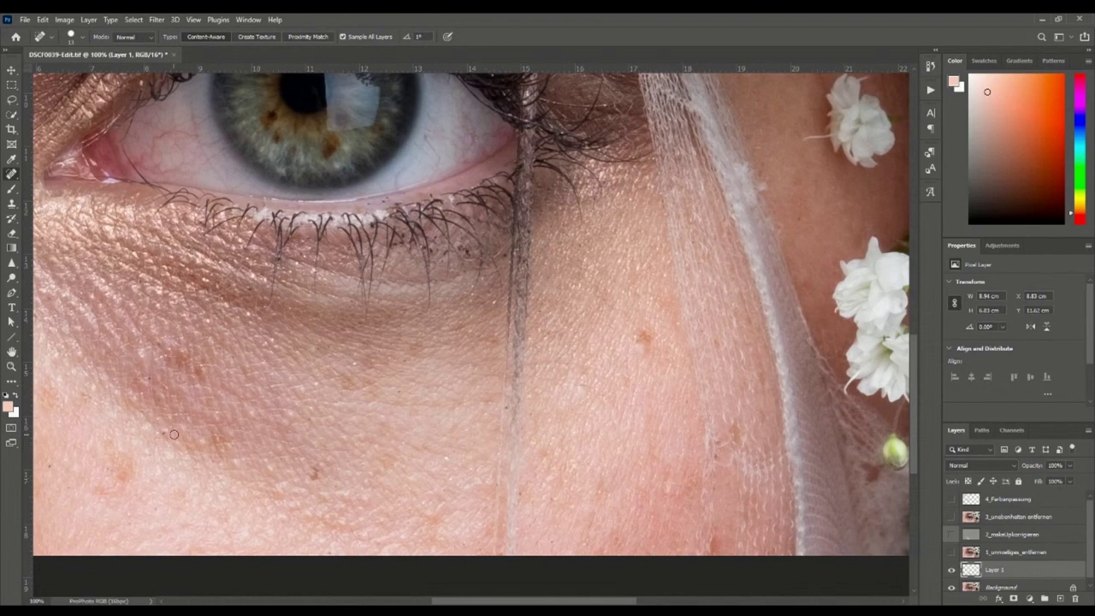
pyautogui.click(148, 370)
# - Compare Layer 1 on and off, then zoom to 200% on the lower lash line
pyautogui.click(950, 571)
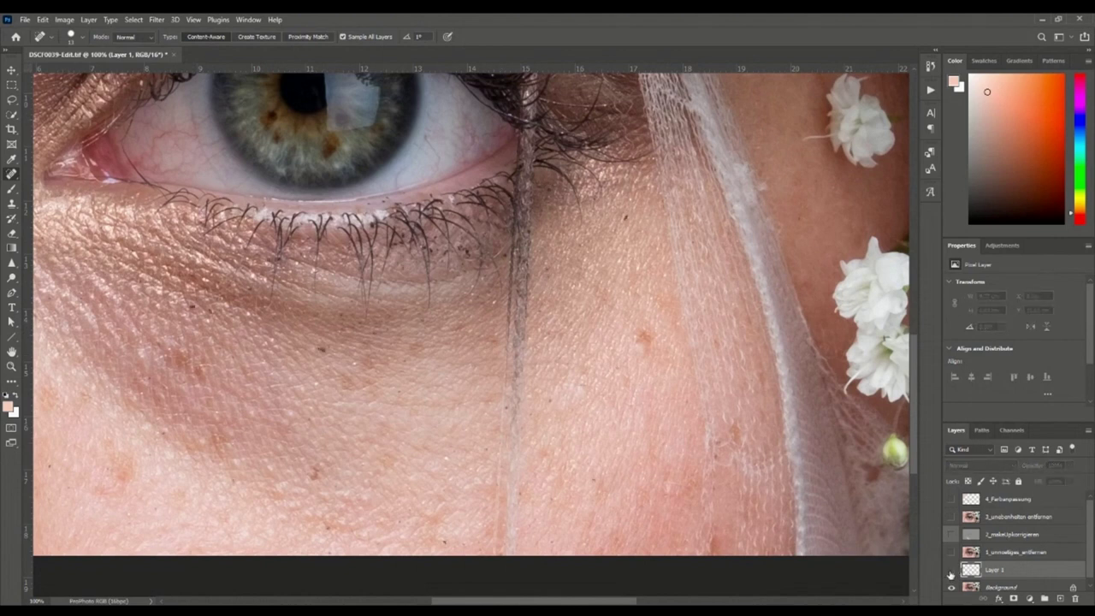
pyautogui.click(950, 572)
pyautogui.click(950, 572)
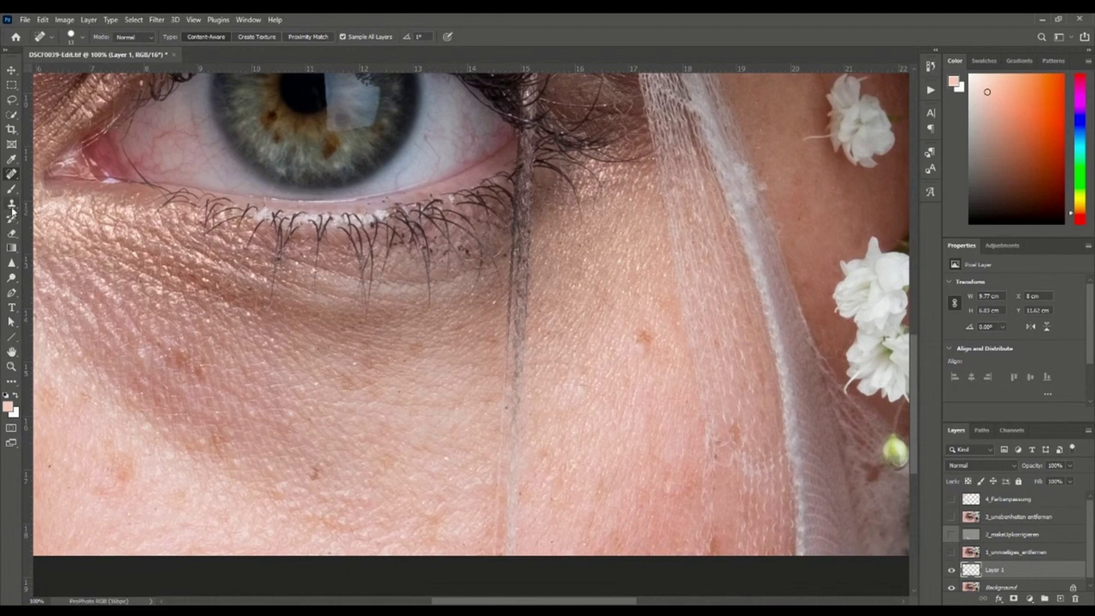
pyautogui.hotkey('ctrl', '+')
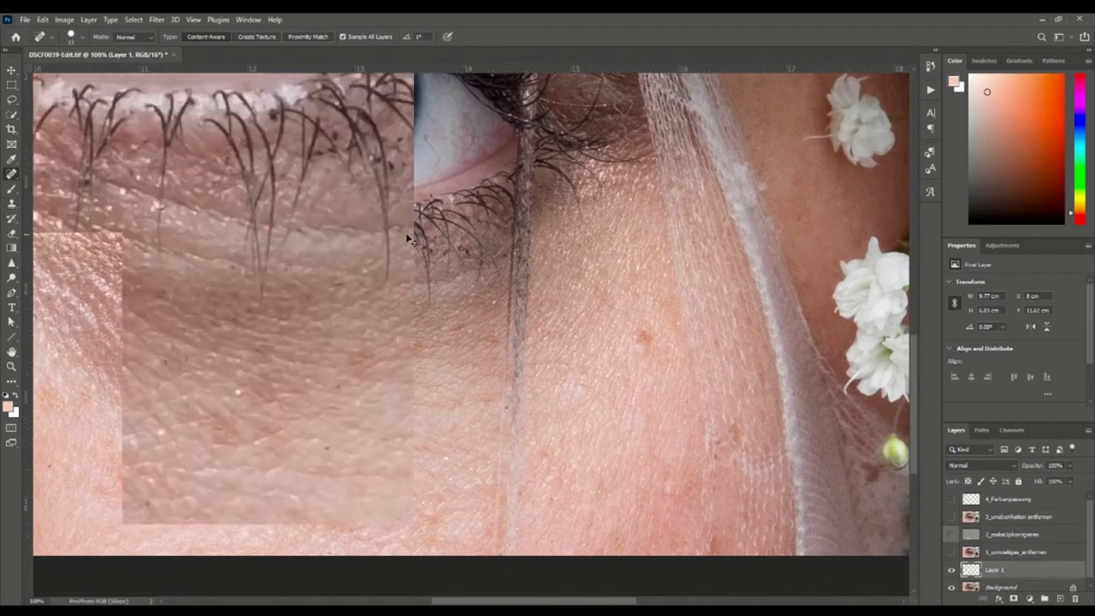
pyautogui.moveTo(317, 233); pyautogui.dragTo(308, 400)
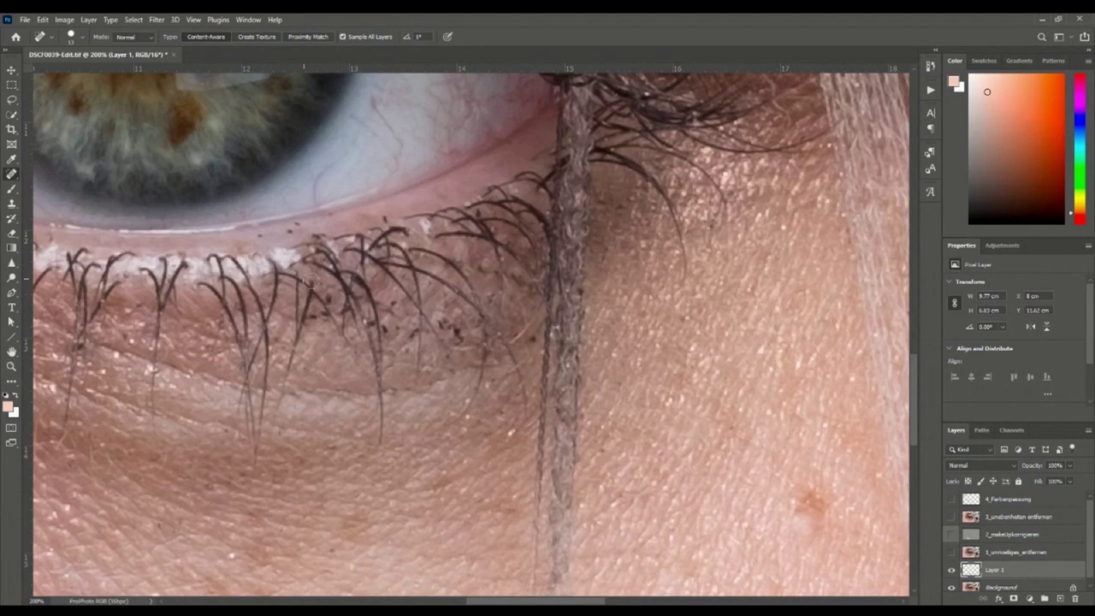
# - Sample clean skin beside the lower lashes with the Clone Stamp and cover a speck
pyautogui.click(11, 203)
pyautogui.keyDown('alt'); pyautogui.rightClick(283, 276); pyautogui.keyUp('alt')
pyautogui.keyDown('alt'); pyautogui.rightClick(285, 285); pyautogui.keyUp('alt')
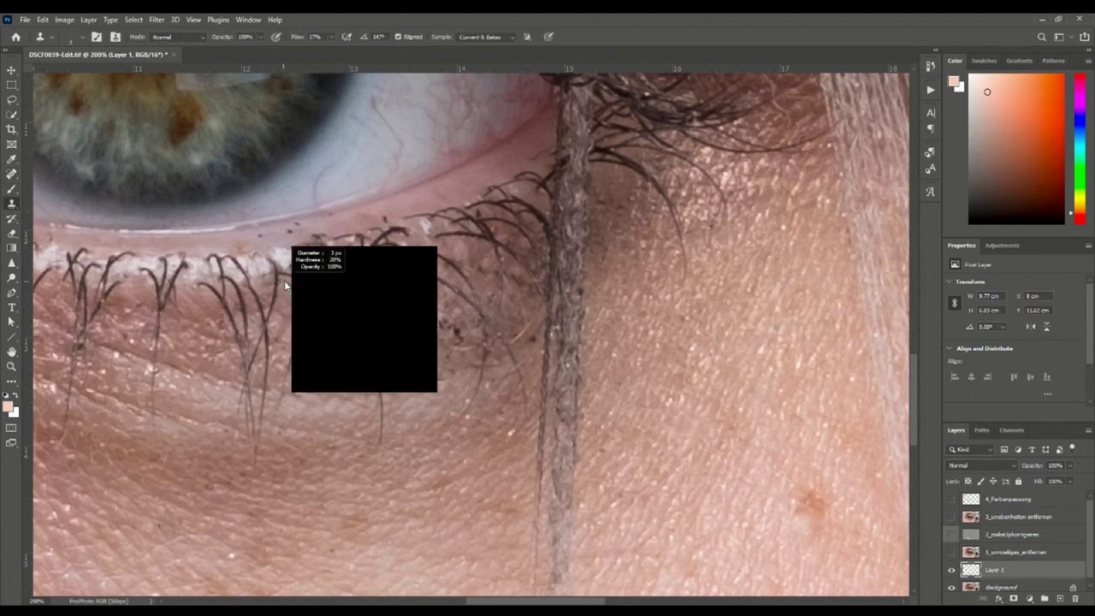
pyautogui.keyDown('alt'); pyautogui.click(382, 286); pyautogui.keyUp('alt')
pyautogui.click(330, 296)
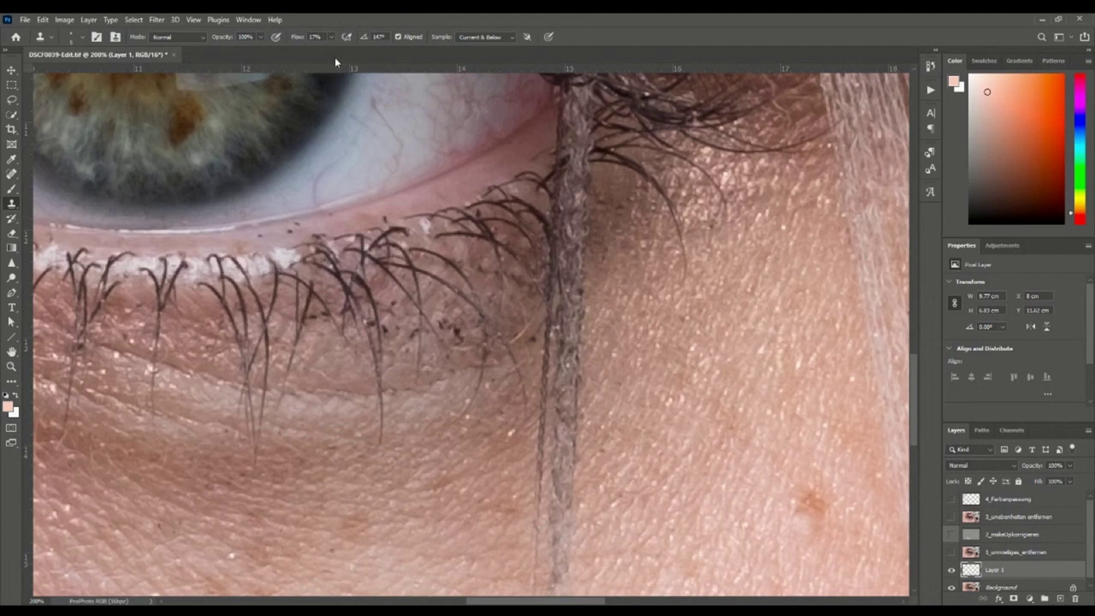
# - Clone skin over the specks below the lashes, ending with Aligned sampling on
pyautogui.click(399, 37)
pyautogui.click(399, 37)
pyautogui.moveTo(297, 417); pyautogui.dragTo(295, 420)
pyautogui.click(398, 37)
pyautogui.keyDown('alt'); pyautogui.rightClick(284, 300); pyautogui.keyUp('alt')
pyautogui.click(397, 37)
pyautogui.scroll(-3, 349, 190)
pyautogui.scroll(-1, 348, 190)
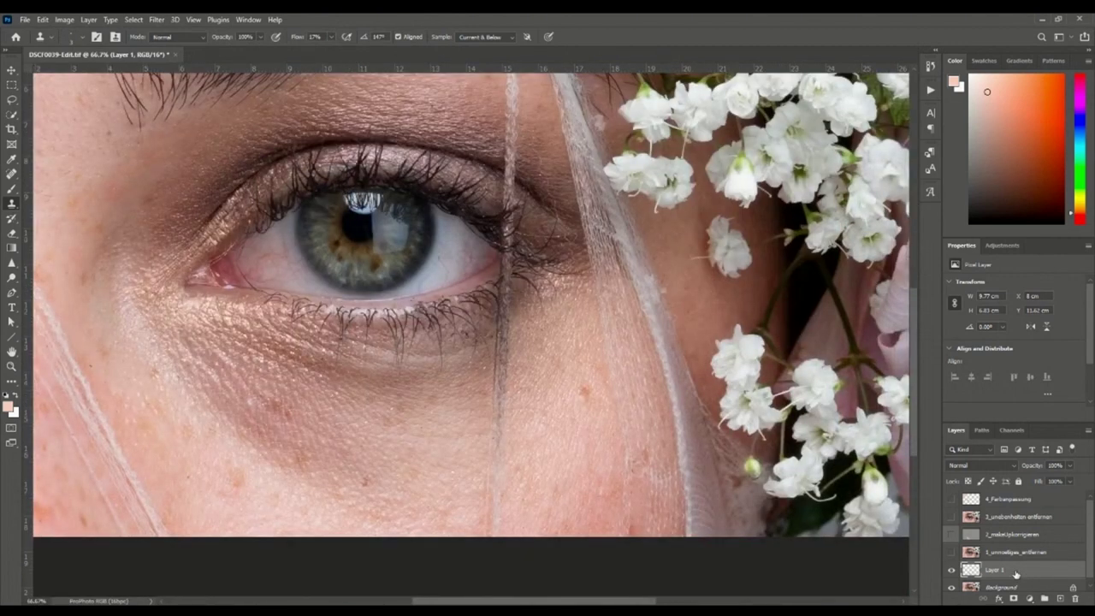
# - Delete Layer 1, show 1_unnoetiges_entfernen, and zoom out to 50%
pyautogui.moveTo(1020, 571); pyautogui.dragTo(1075, 601)
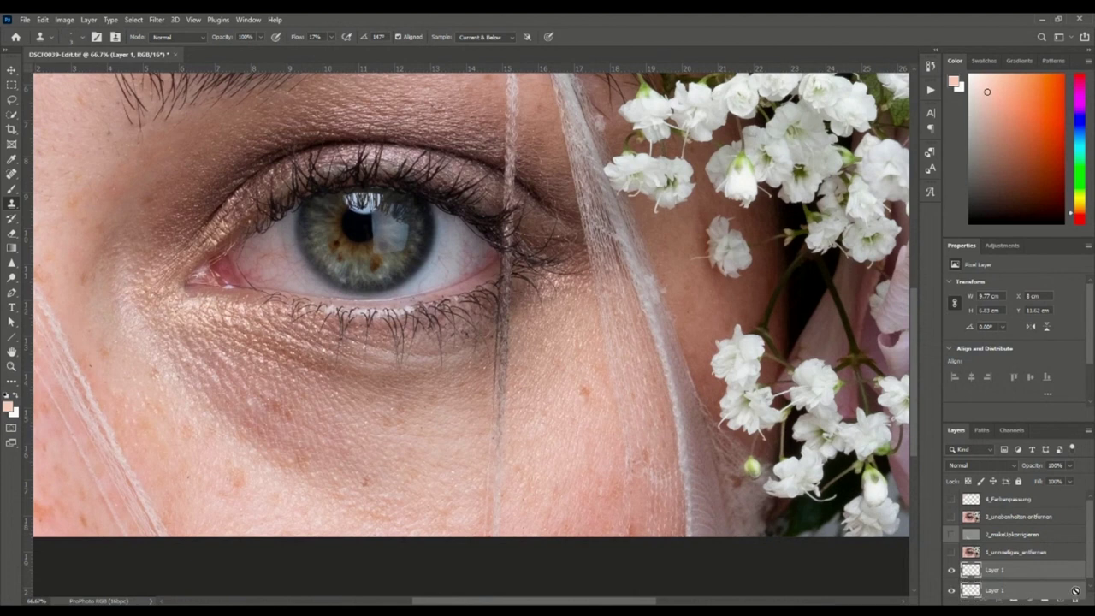
pyautogui.click(951, 552)
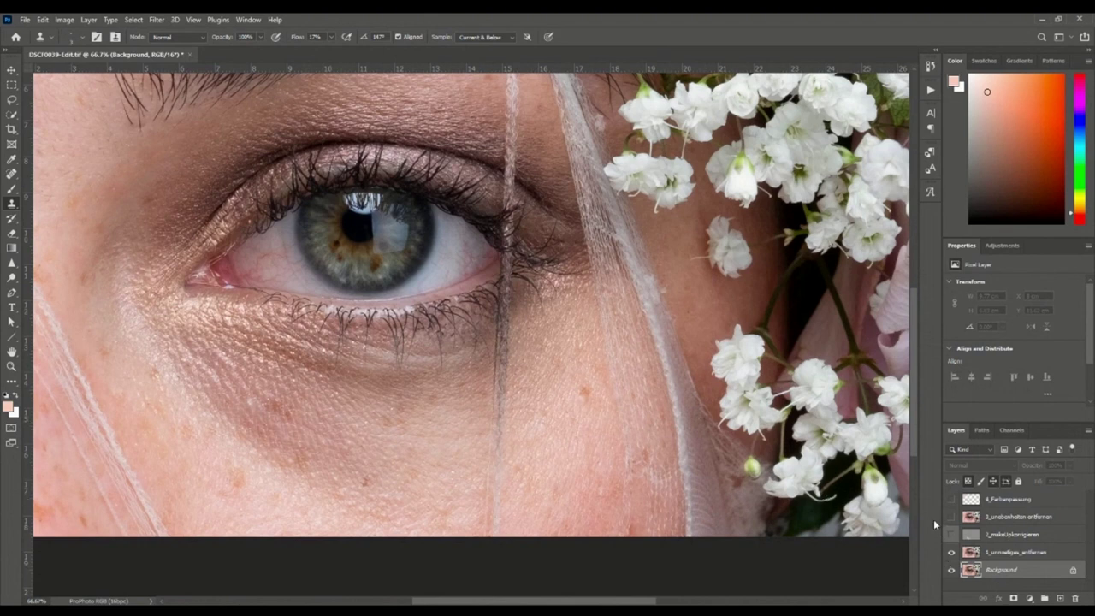
pyautogui.hotkey('ctrl', '-')
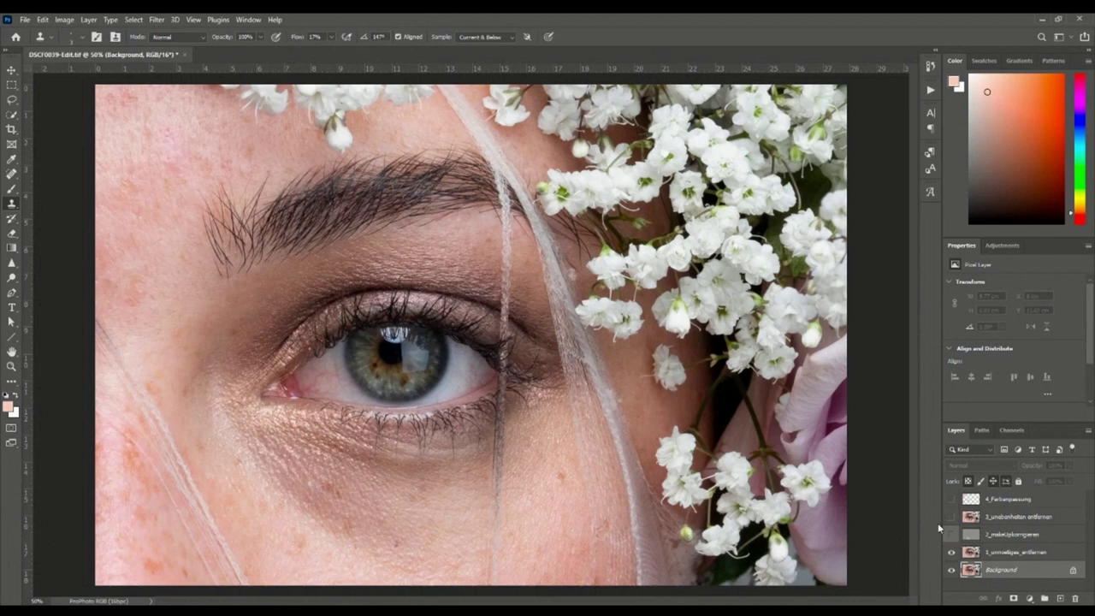
# - Select the 2_makeUpkorrigieren layer
pyautogui.click(983, 537)
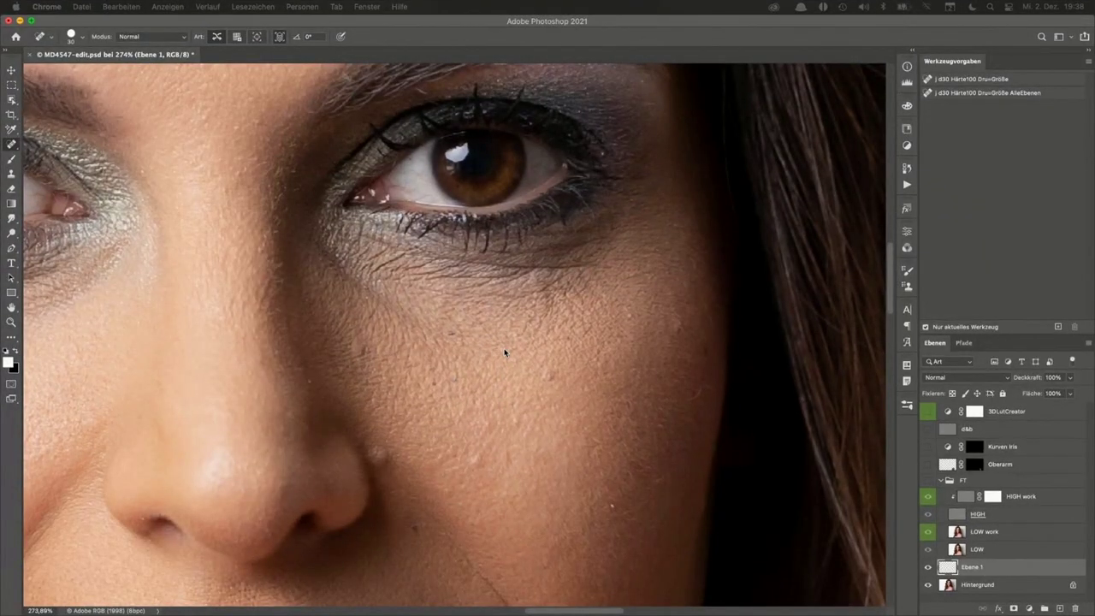
# - Activate the Spot Healing Brush and check its 30 px brush settings
pyautogui.click(746, 363)
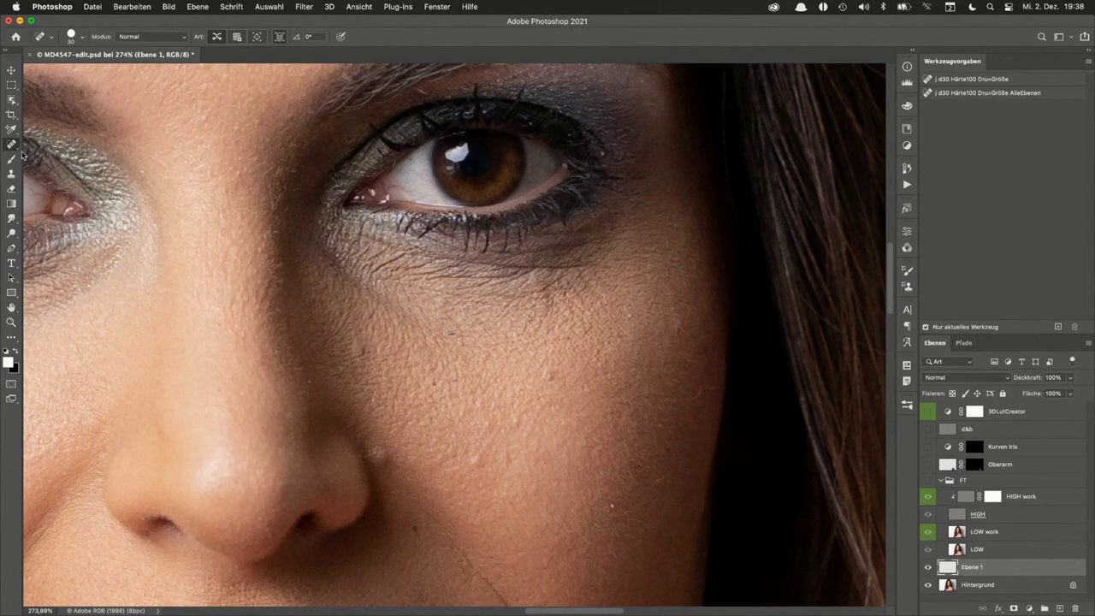
pyautogui.rightClick(12, 144)
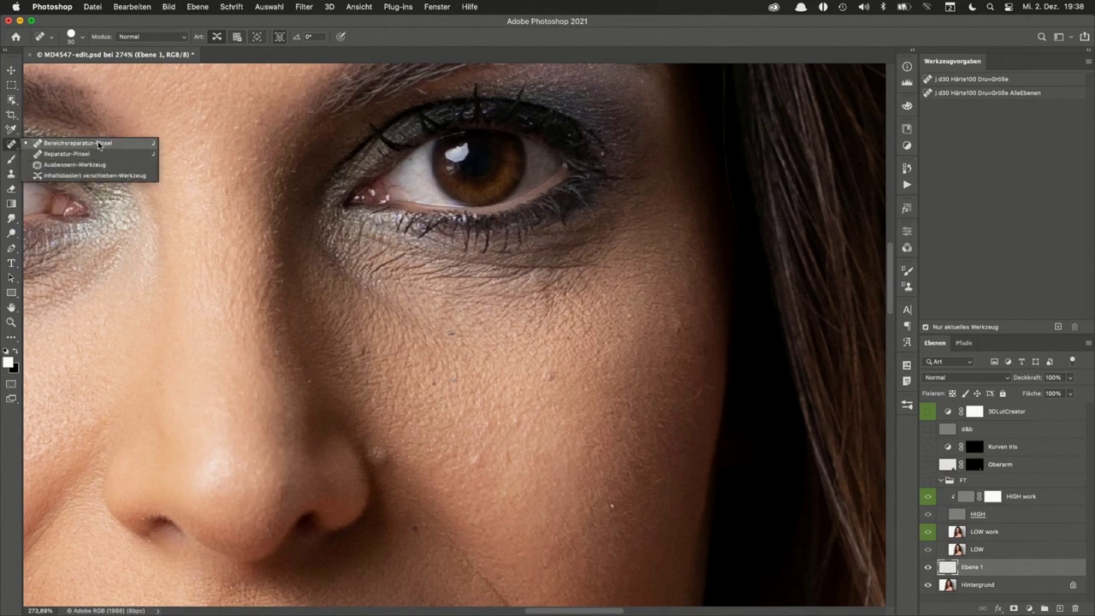
pyautogui.click(99, 145)
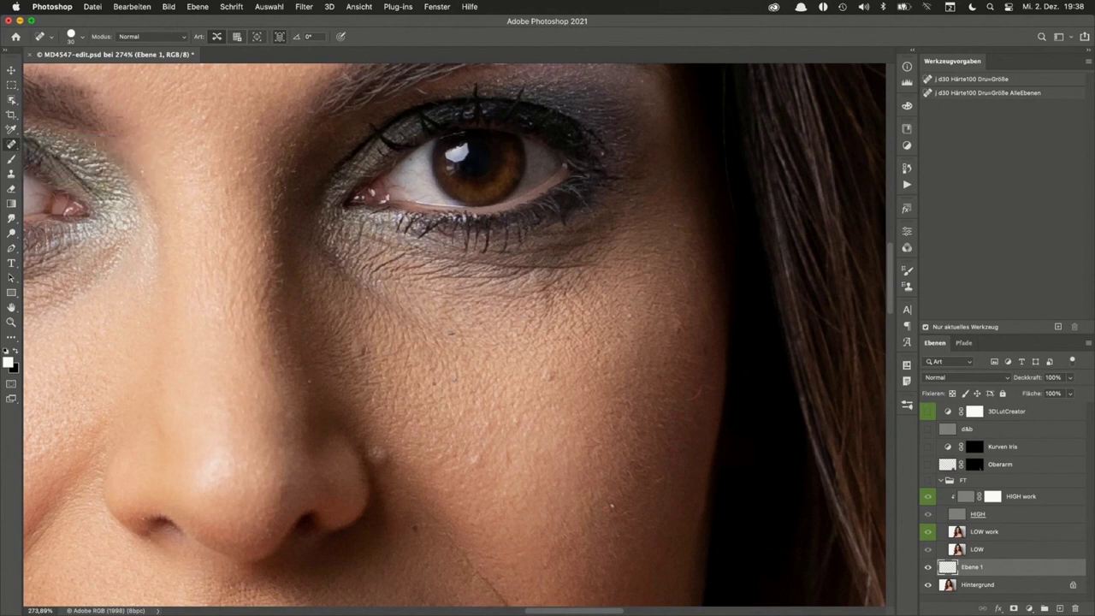
pyautogui.rightClick(454, 376)
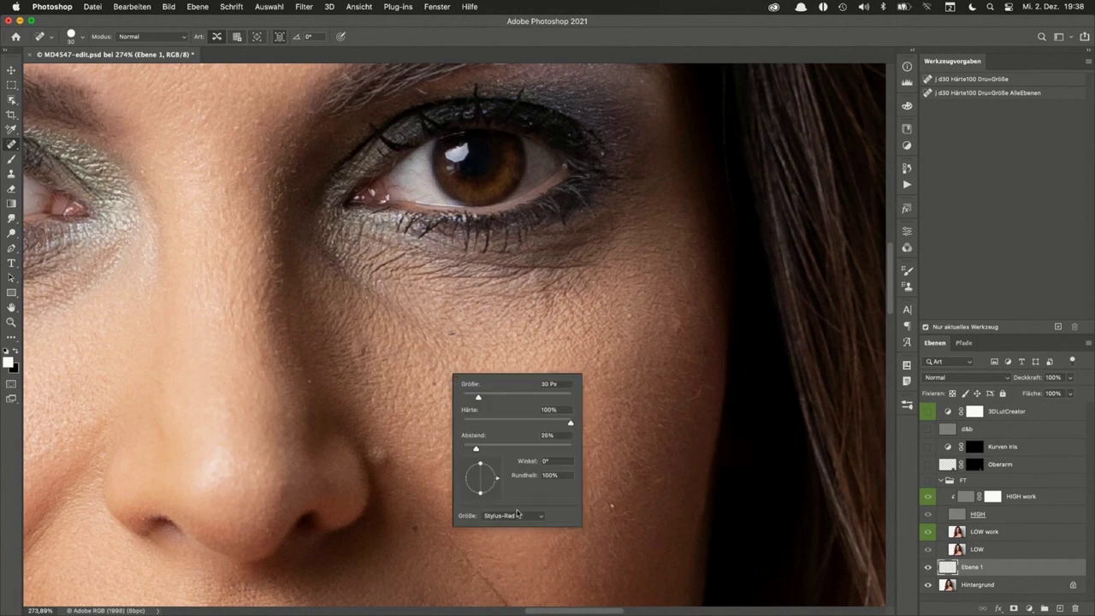
pyautogui.click(505, 517)
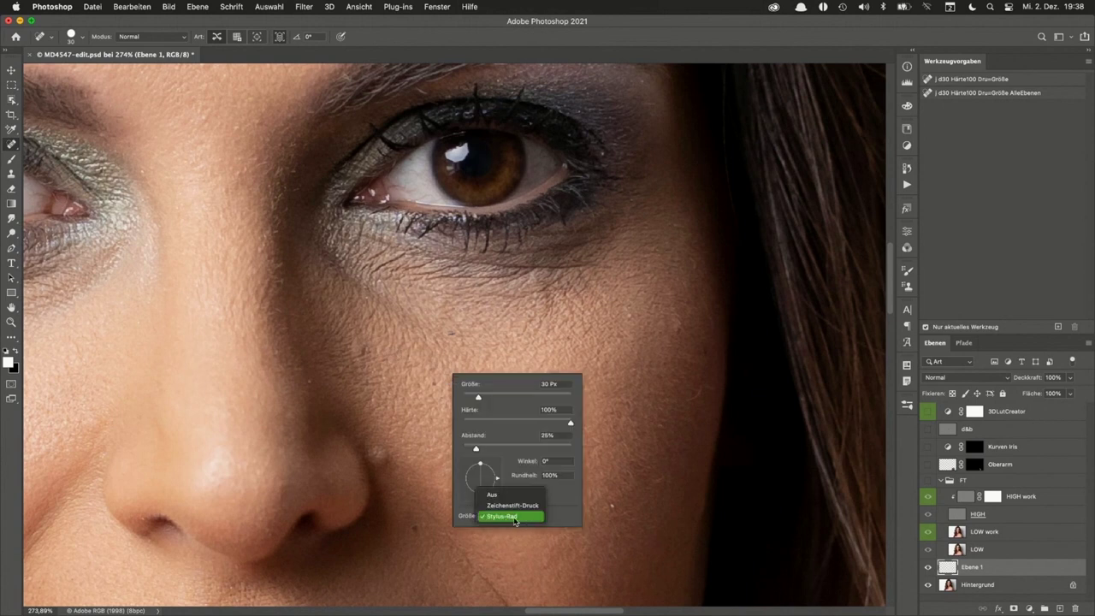
pyautogui.click(515, 518)
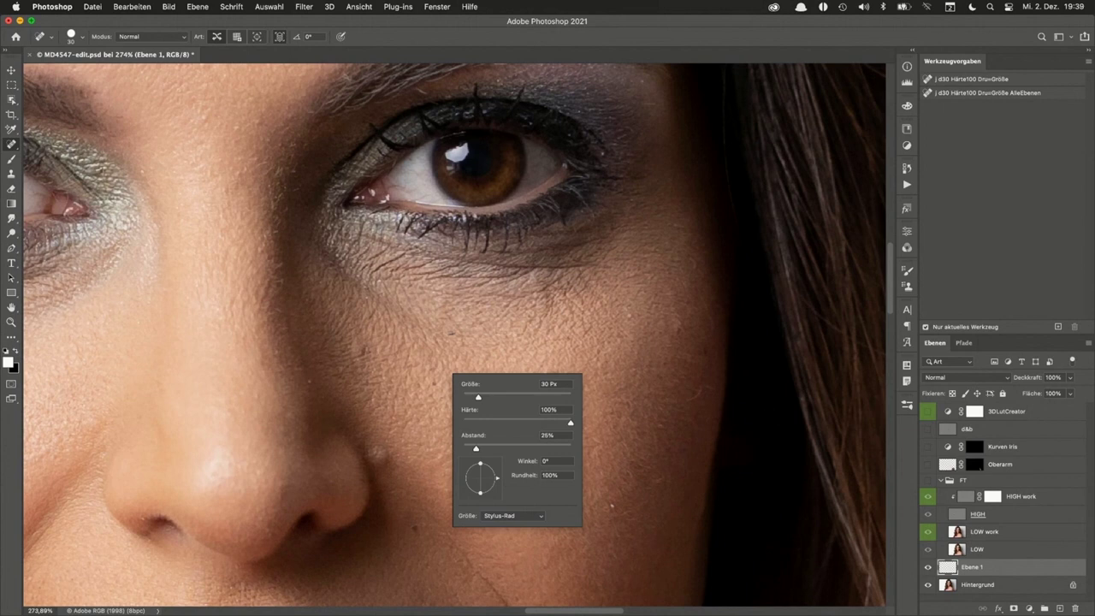
pyautogui.press('Escape')
# - Heal five small blemishes on the cheeks and beside the nose
pyautogui.click(434, 382)
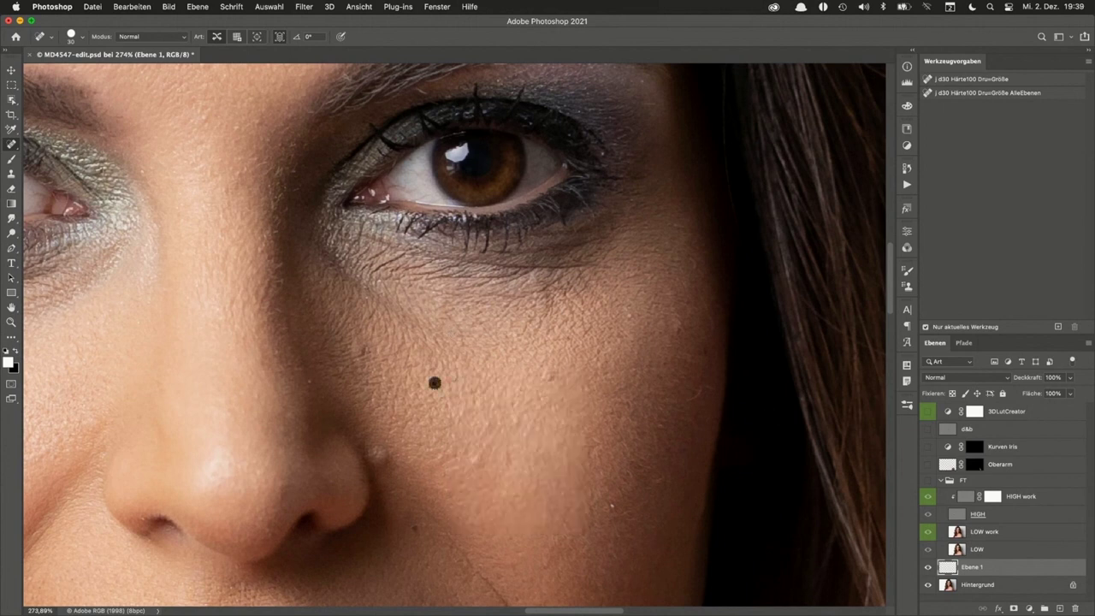
pyautogui.click(456, 376)
pyautogui.click(365, 351)
pyautogui.click(310, 383)
pyautogui.click(550, 376)
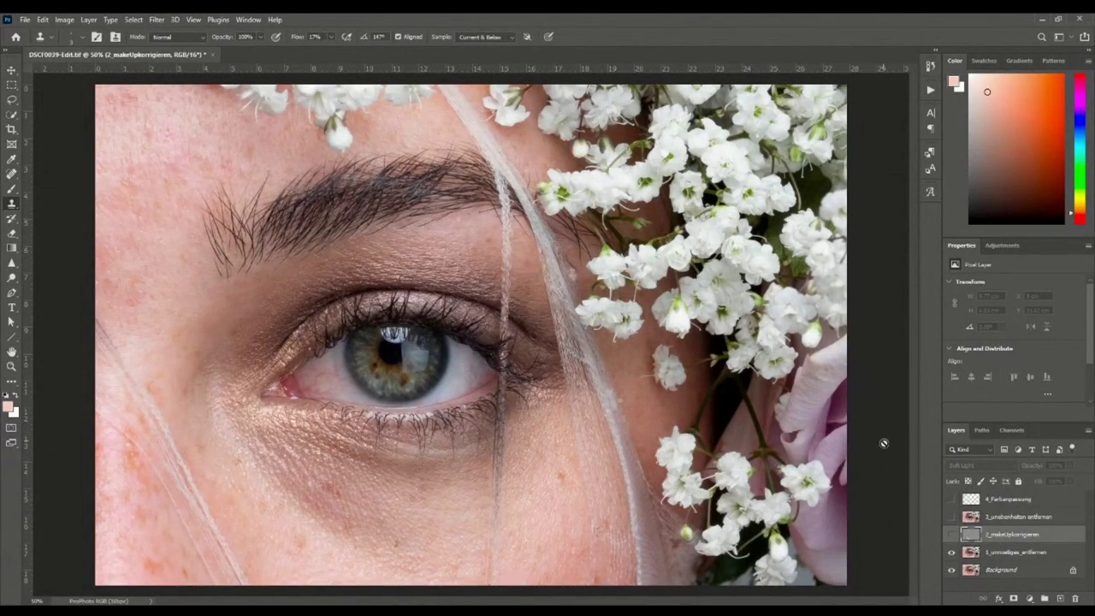
# - Select 1_unnoetiges_entfernen and size the Clone Stamp brush to about 137 px with 62% hardness
pyautogui.click(1009, 555)
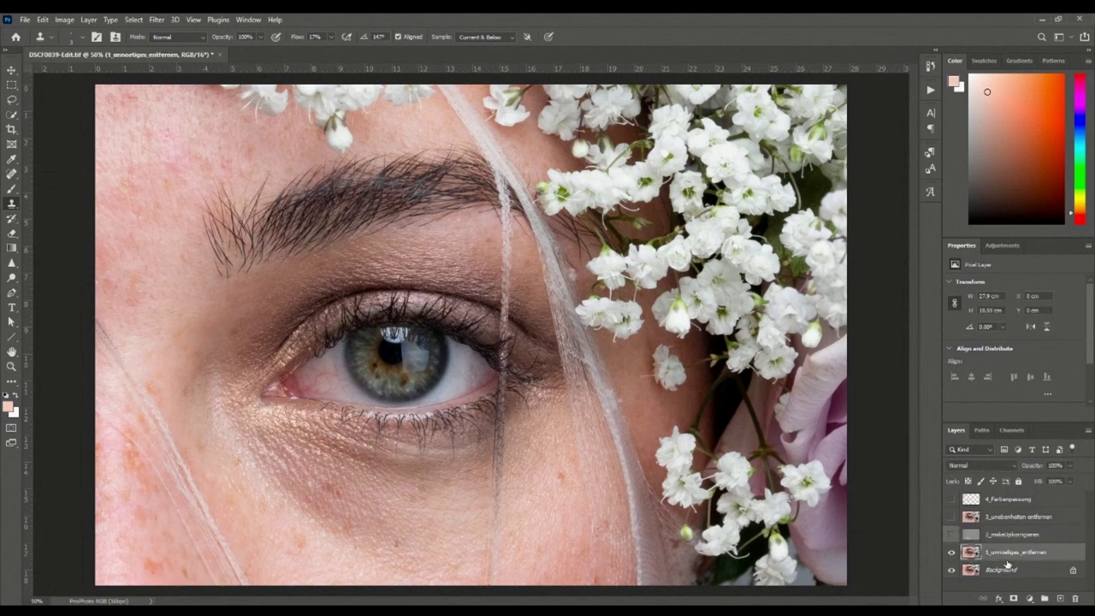
pyautogui.rightClick(464, 458)
pyautogui.keyDown('alt'); pyautogui.rightClick(451, 454); pyautogui.keyUp('alt')
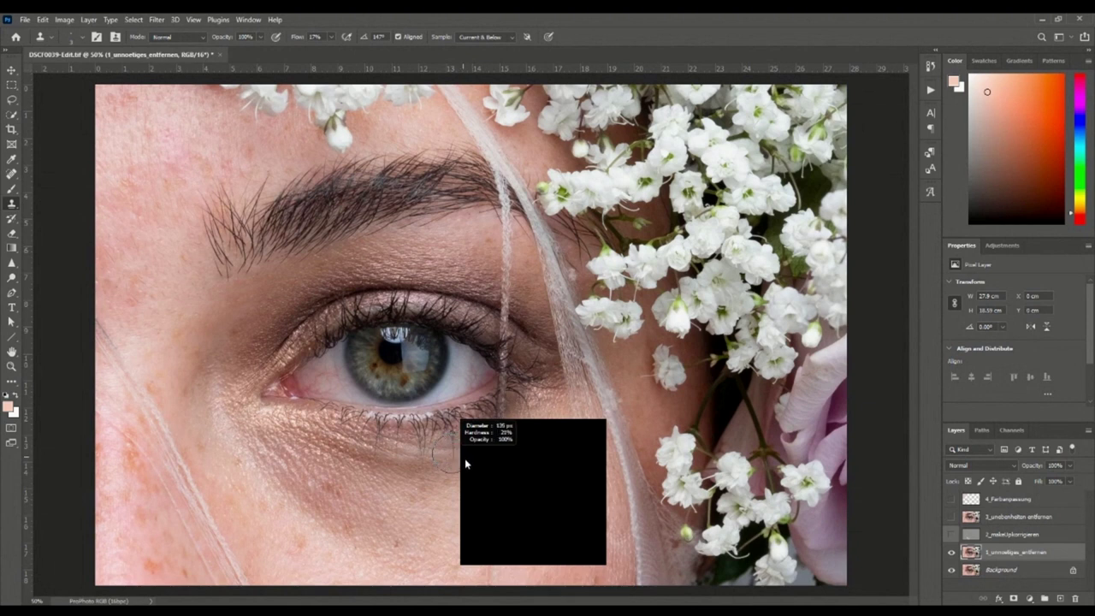
pyautogui.moveTo(446, 456); pyautogui.dragTo(462, 462)
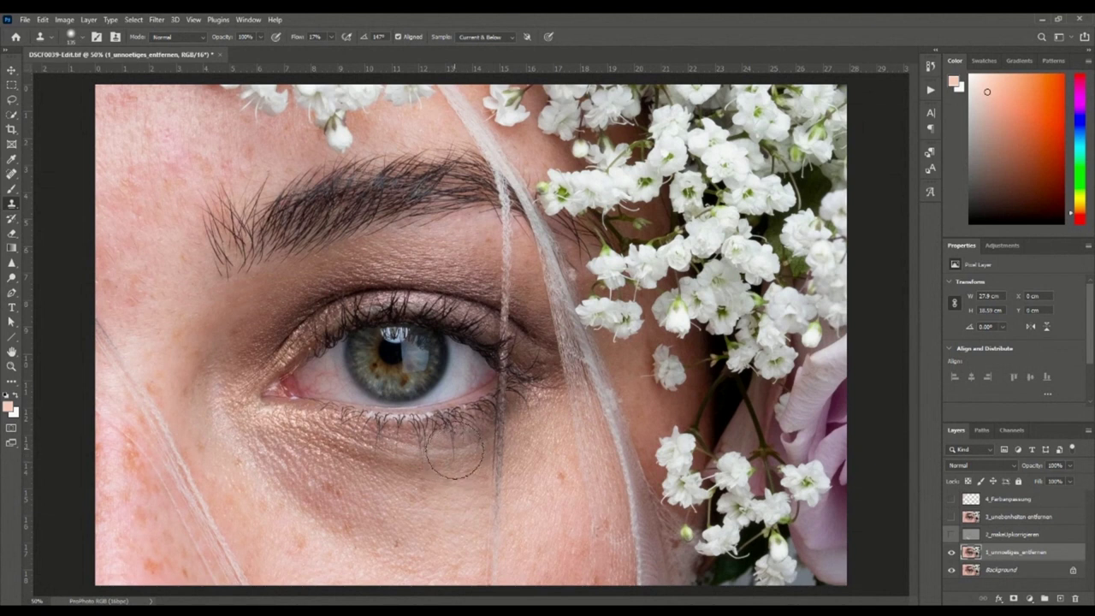
pyautogui.keyDown('alt'); pyautogui.rightClick(456, 452); pyautogui.keyUp('alt')
pyautogui.moveTo(456, 452)
pyautogui.mouseDown()
pyautogui.moveTo(434, 445)
pyautogui.moveTo(498, 442)
pyautogui.moveTo(450, 446)
pyautogui.moveTo(456, 290)
pyautogui.moveTo(460, 505)
pyautogui.moveTo(462, 473)
pyautogui.mouseUp()
pyautogui.moveTo(445, 316)
pyautogui.mouseDown()
pyautogui.moveTo(447, 284)
pyautogui.moveTo(456, 441)
pyautogui.mouseUp()
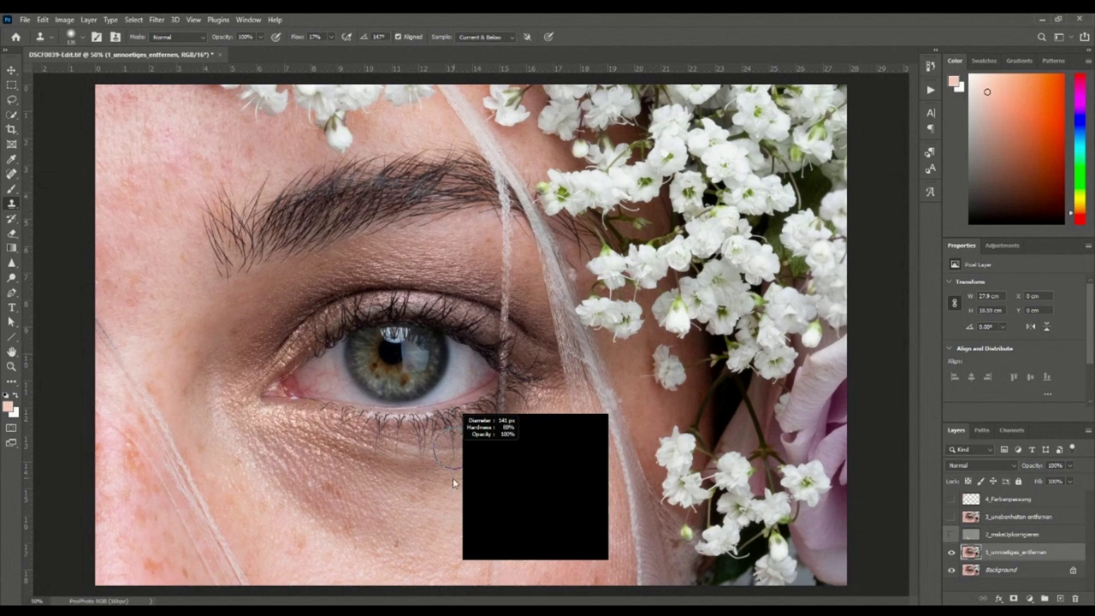
pyautogui.moveTo(439, 373); pyautogui.dragTo(439, 382)
pyautogui.moveTo(452, 468); pyautogui.dragTo(436, 462)
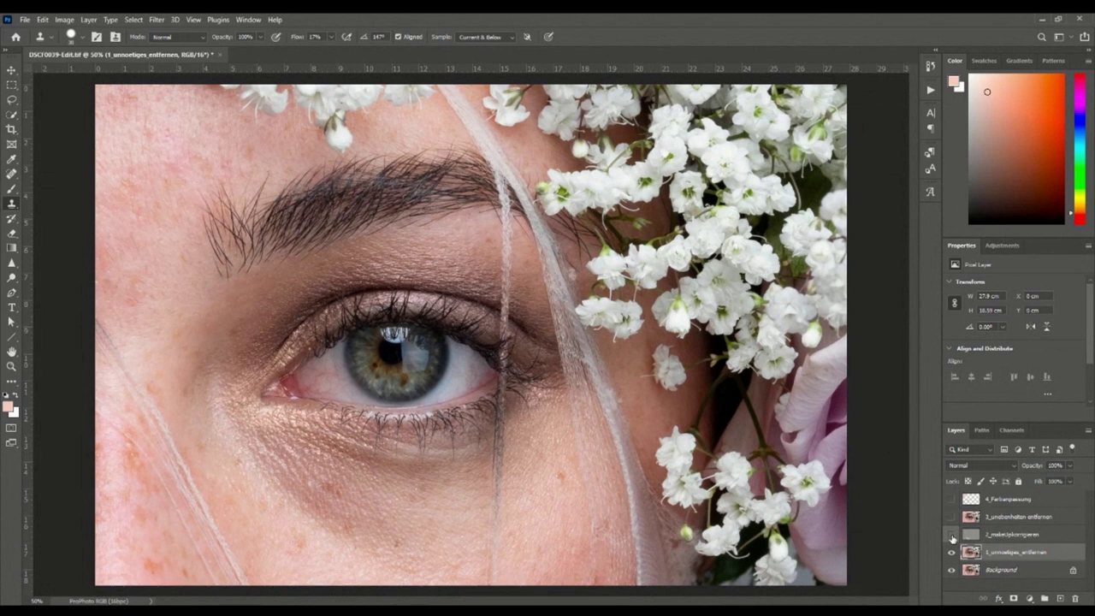
# - Toggle 2_makeUpkorrigieren's visibility to judge the under-eye correction, leave it on, and select it
pyautogui.click(951, 535)
pyautogui.click(951, 535)
pyautogui.click(951, 535)
pyautogui.click(951, 534)
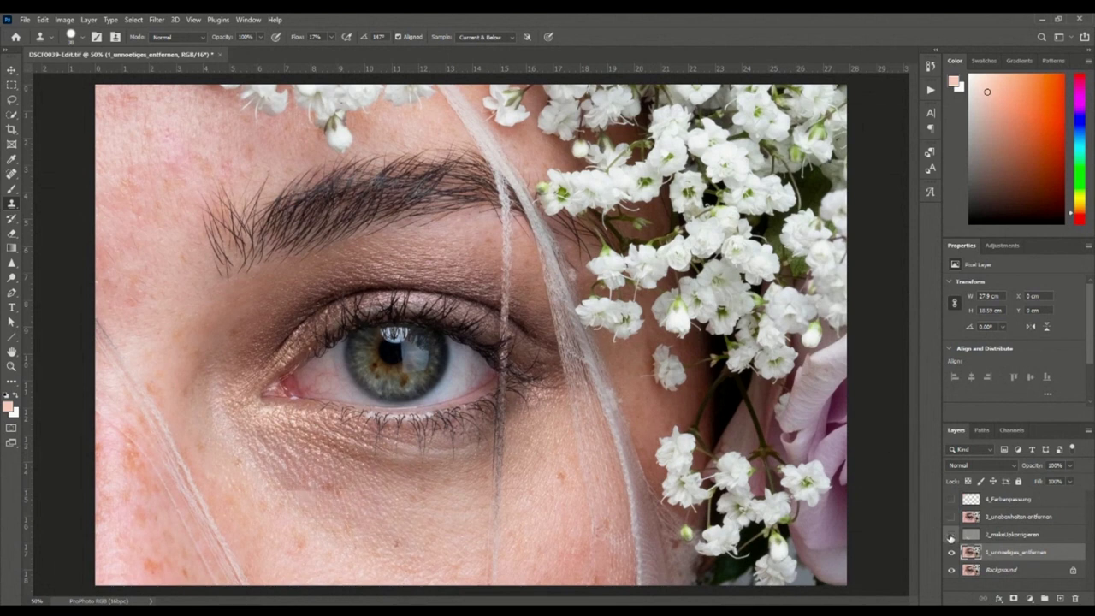
pyautogui.click(952, 535)
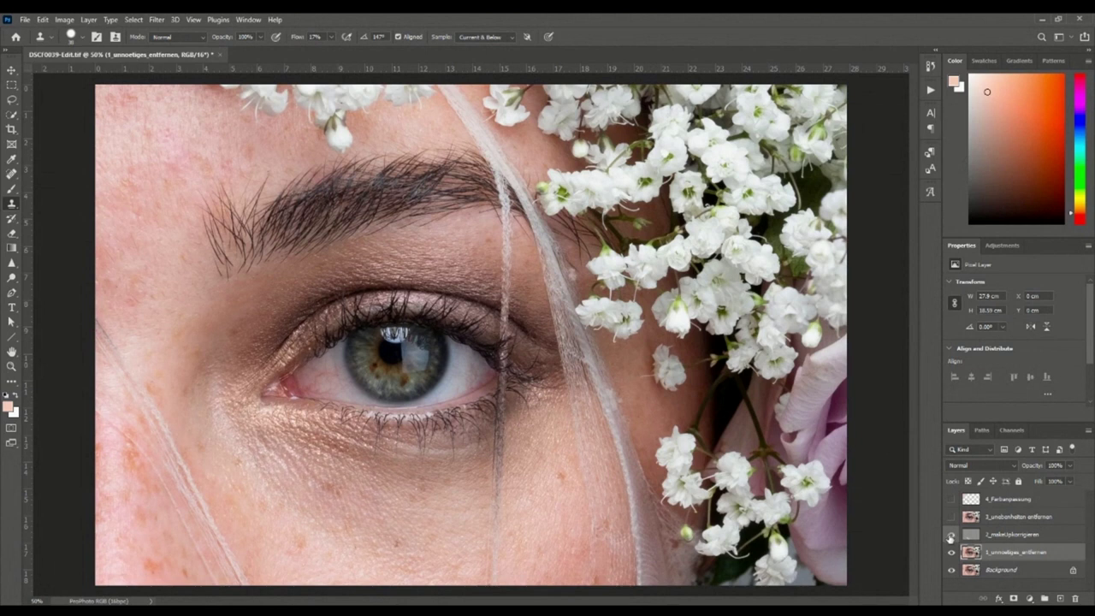
pyautogui.click(952, 535)
pyautogui.click(951, 535)
pyautogui.click(950, 536)
pyautogui.click(951, 535)
pyautogui.click(951, 536)
pyautogui.click(951, 535)
pyautogui.click(991, 539)
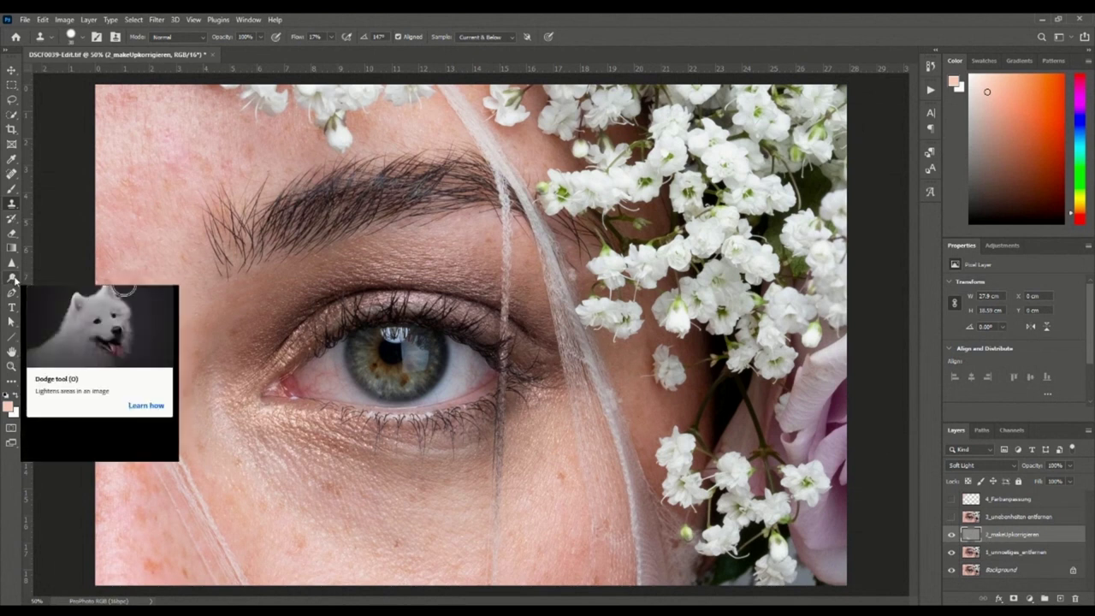
# - Pick the Dodge Tool (Midtones, 7% exposure) and flip 2_makeUpkorrigieren on and off to compare
pyautogui.click(12, 279)
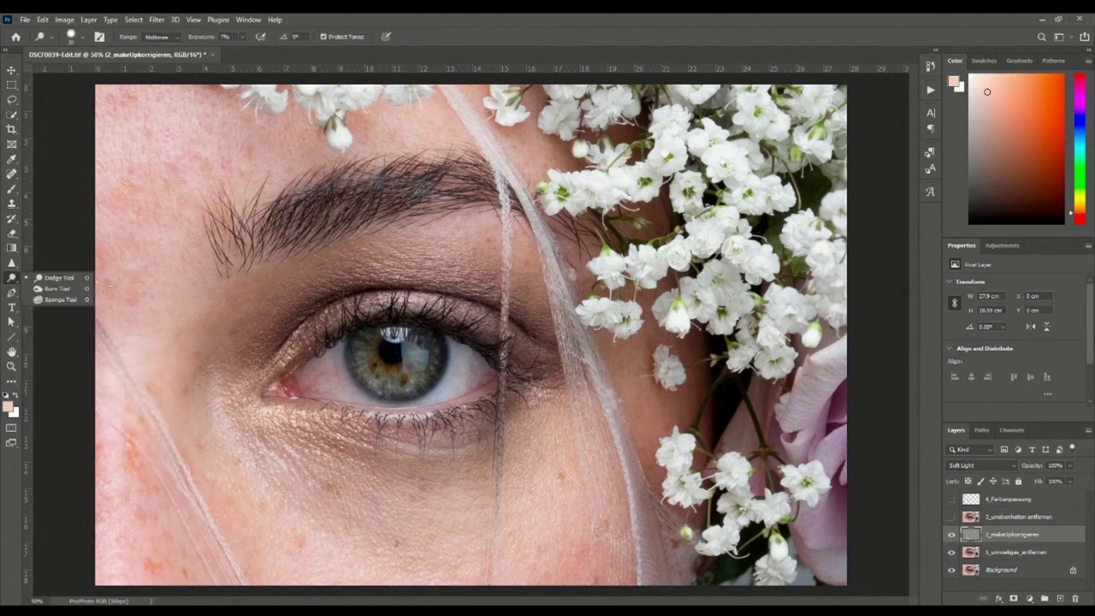
pyautogui.click(951, 535)
pyautogui.click(952, 535)
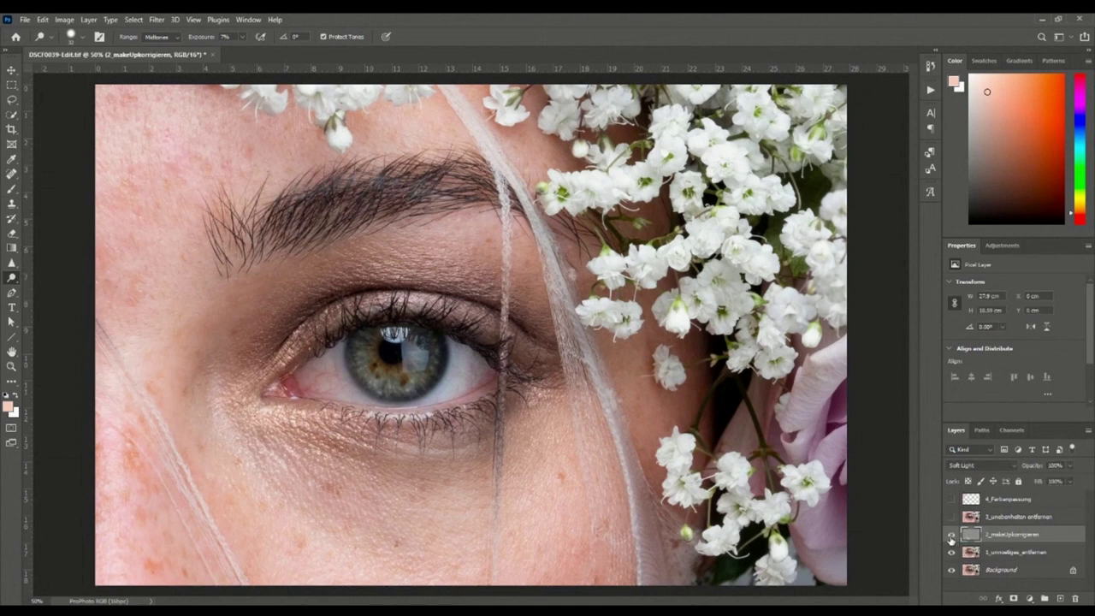
pyautogui.click(951, 535)
pyautogui.click(951, 535)
pyautogui.click(951, 535)
pyautogui.click(952, 534)
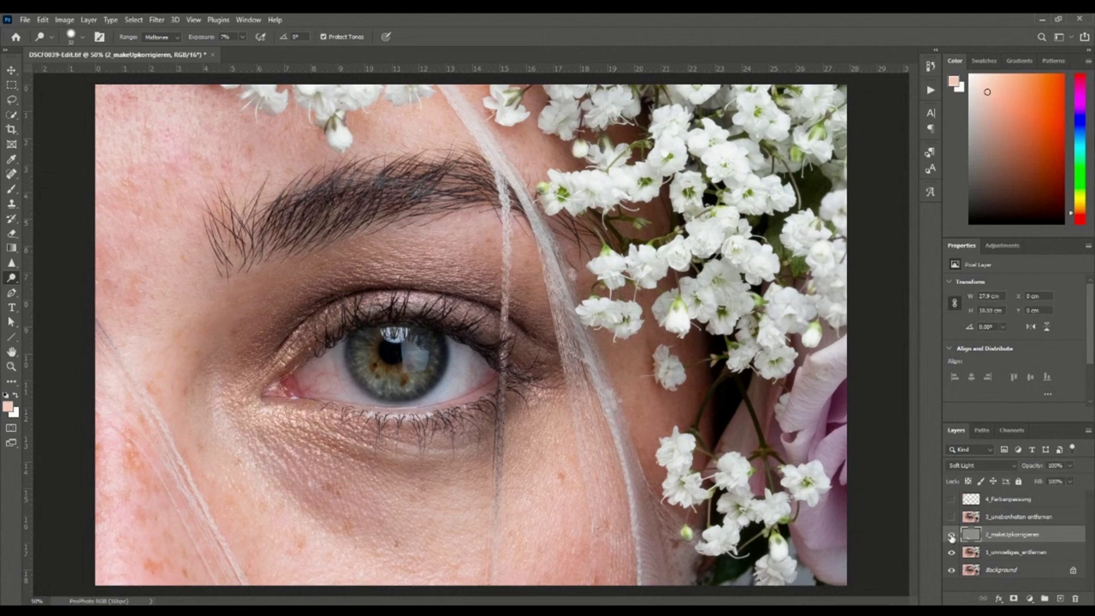
pyautogui.click(951, 535)
pyautogui.click(951, 535)
pyautogui.click(951, 535)
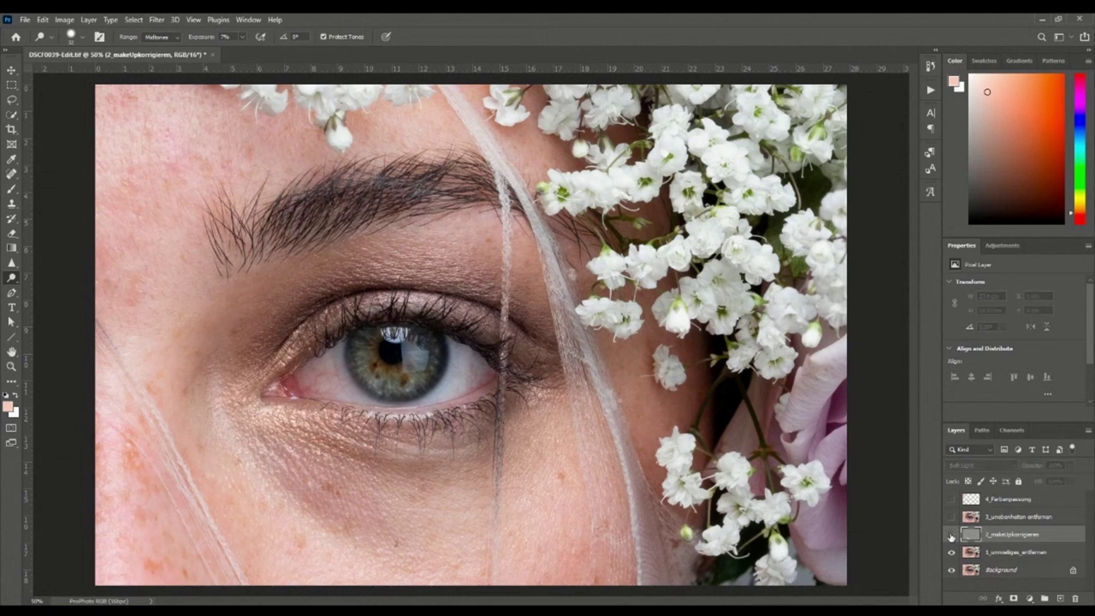
pyautogui.click(952, 535)
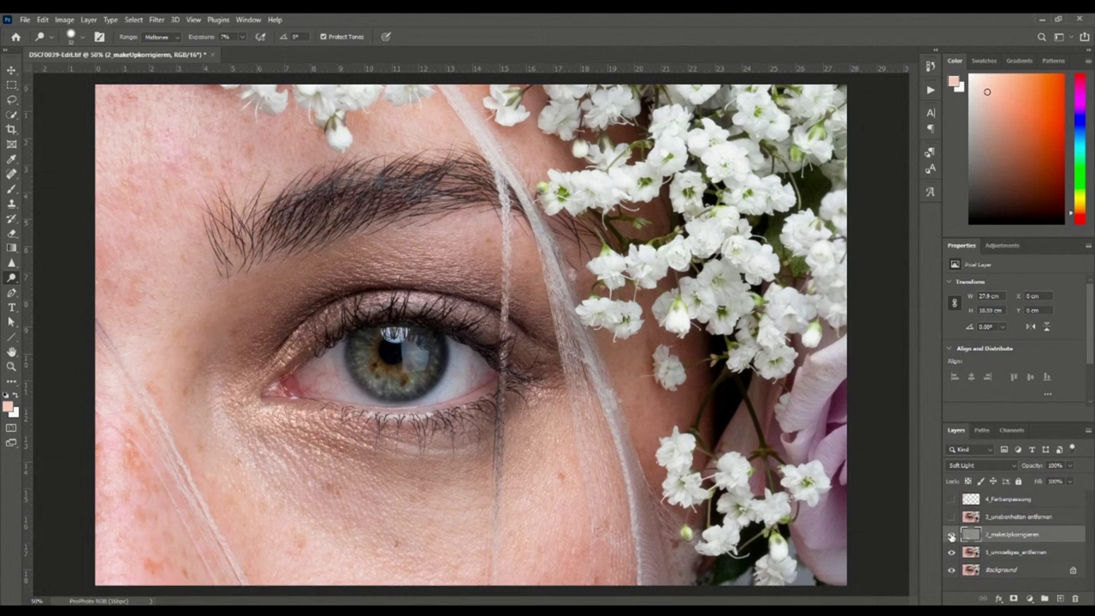
# - Keep toggling 2_makeUpkorrigieren to judge the under-eye brightening, leaving it shown
pyautogui.click(951, 535)
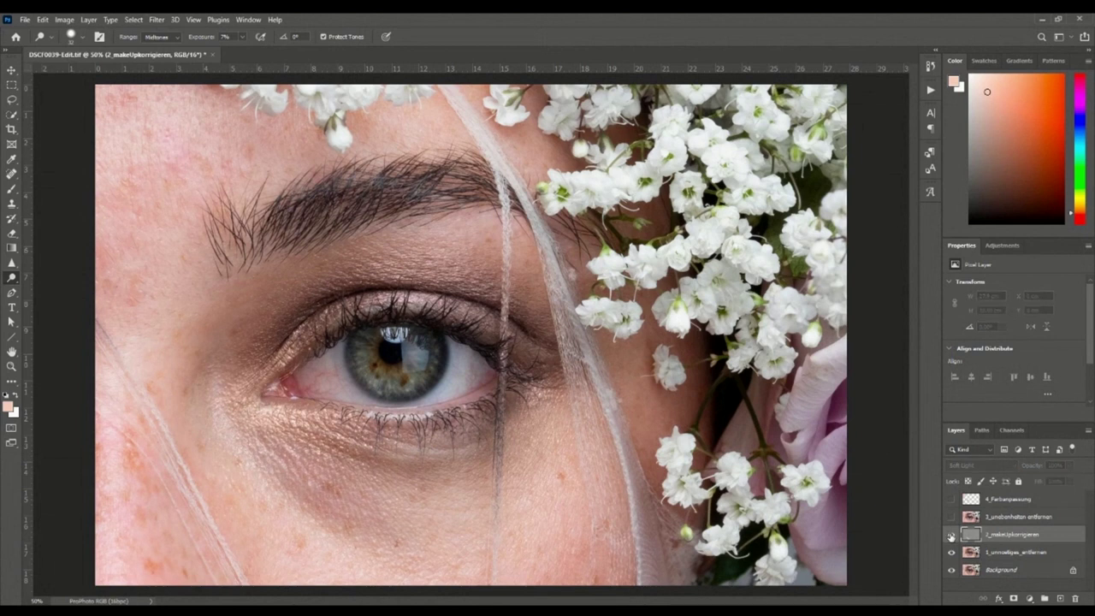
pyautogui.click(952, 535)
pyautogui.click(951, 535)
pyautogui.click(951, 535)
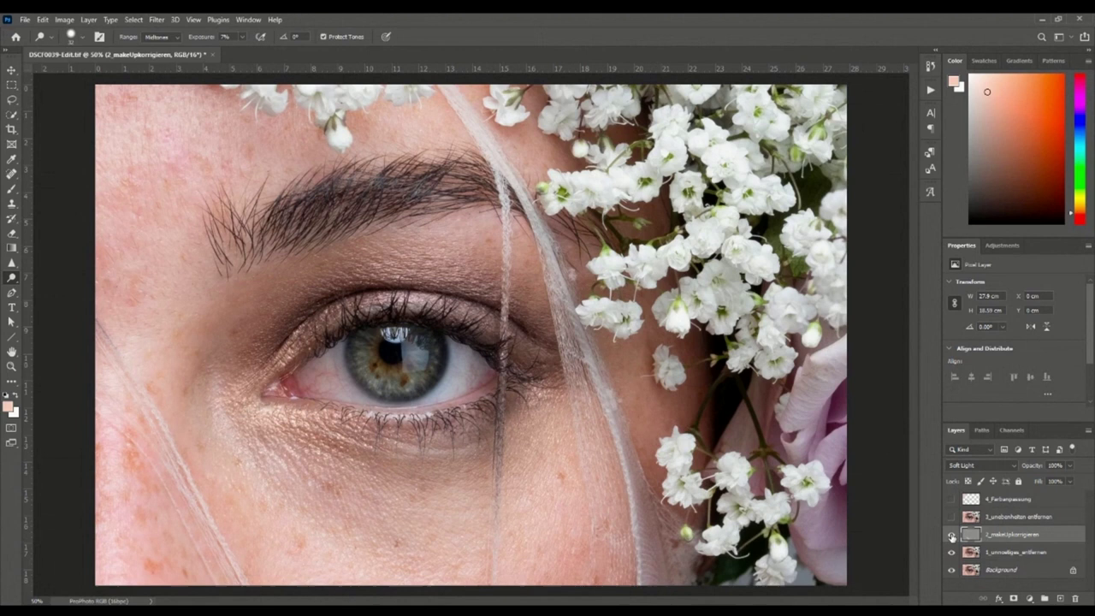
pyautogui.click(951, 535)
pyautogui.click(952, 534)
pyautogui.click(951, 537)
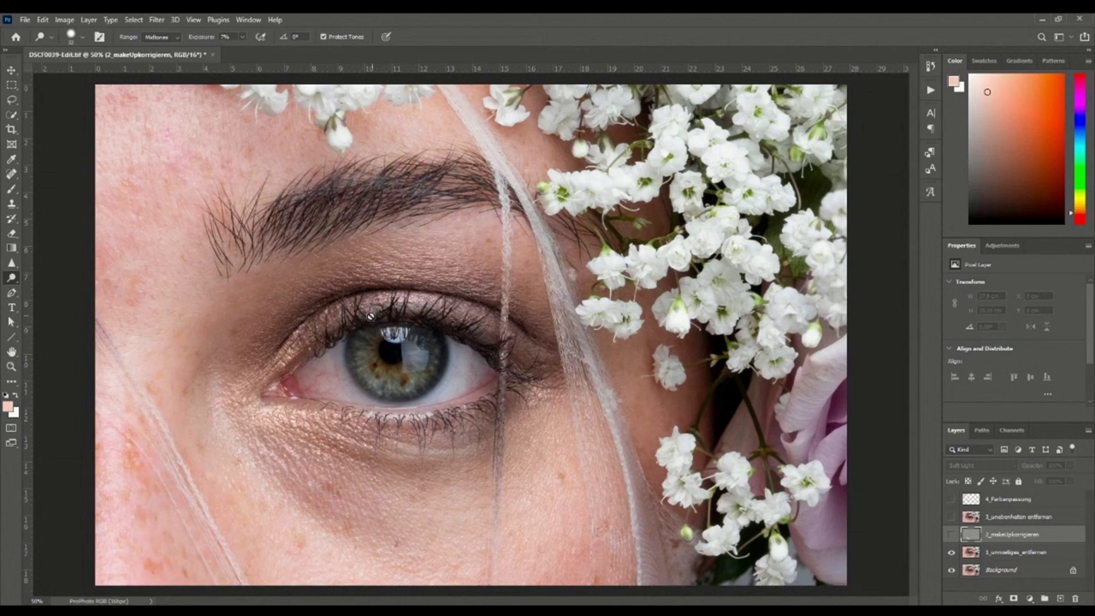
pyautogui.click(950, 535)
pyautogui.click(951, 536)
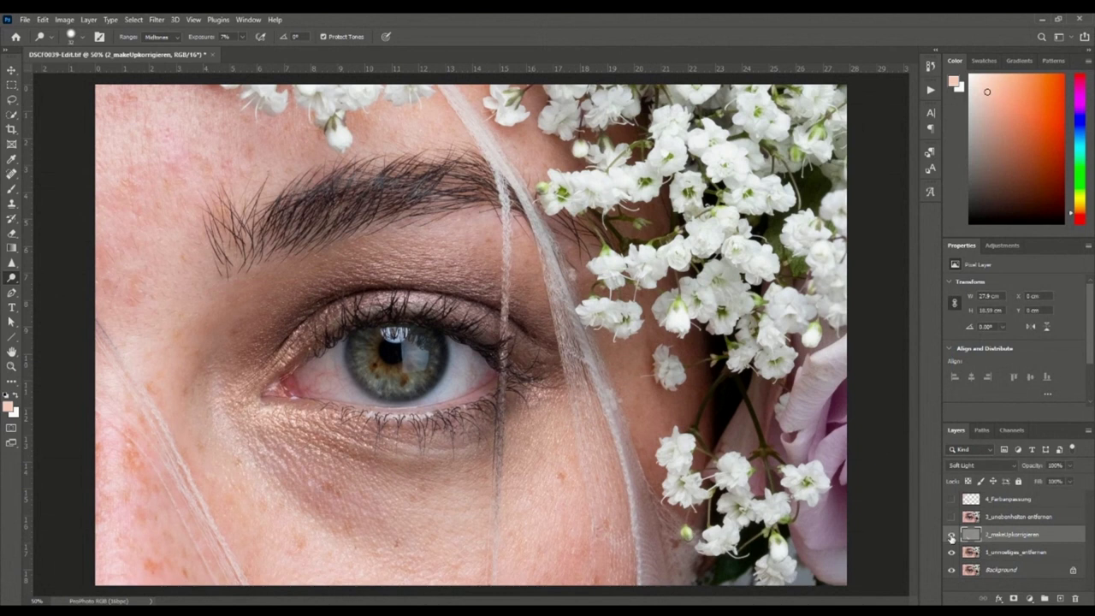
pyautogui.click(951, 536)
pyautogui.click(951, 536)
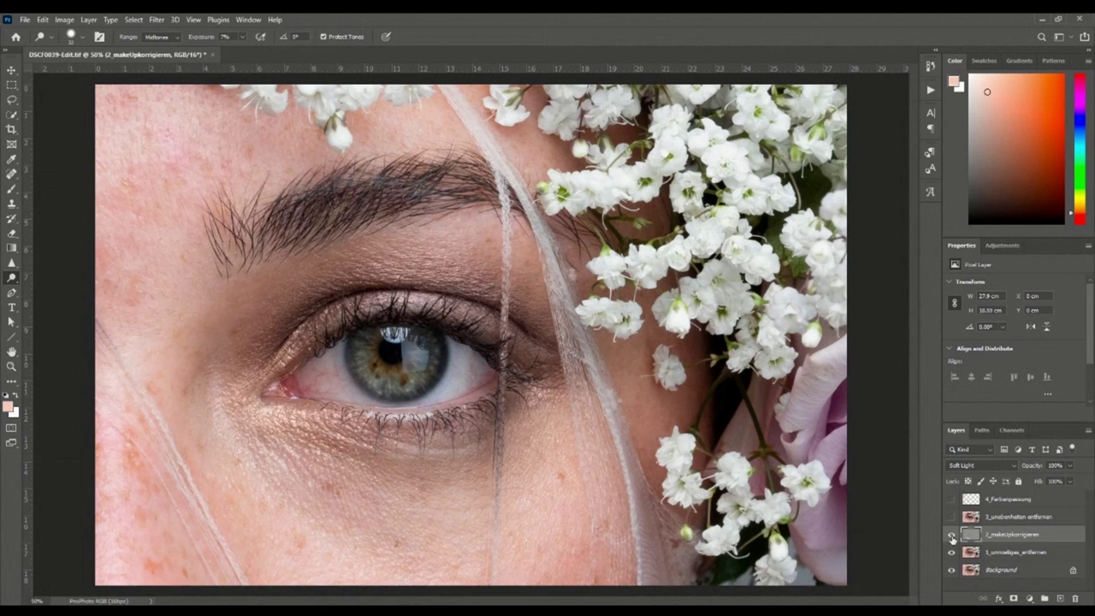
pyautogui.click(950, 535)
pyautogui.click(950, 536)
pyautogui.click(950, 536)
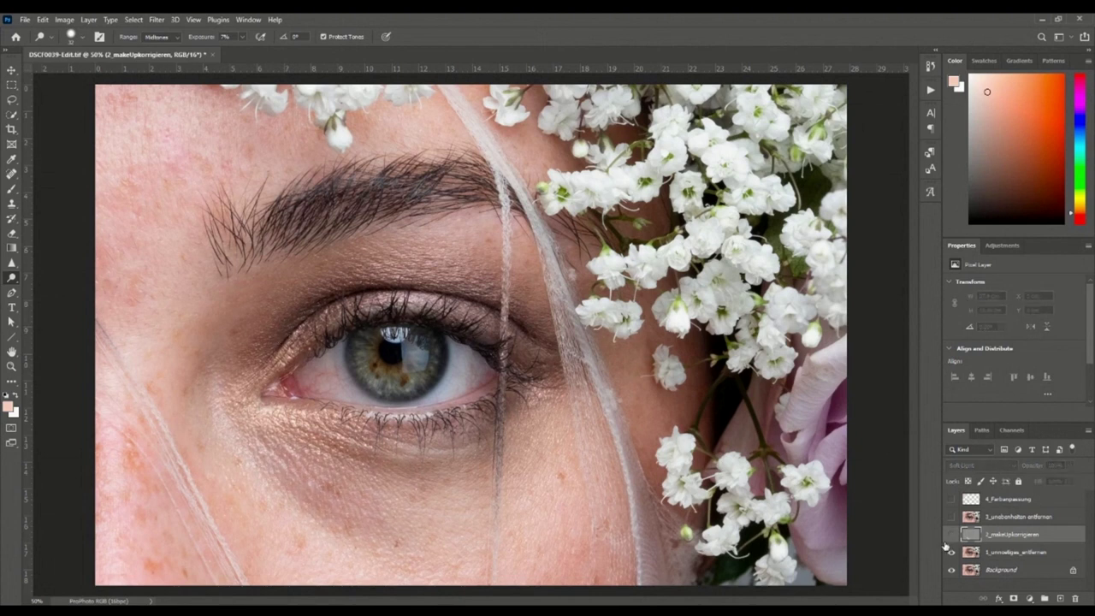
pyautogui.click(948, 538)
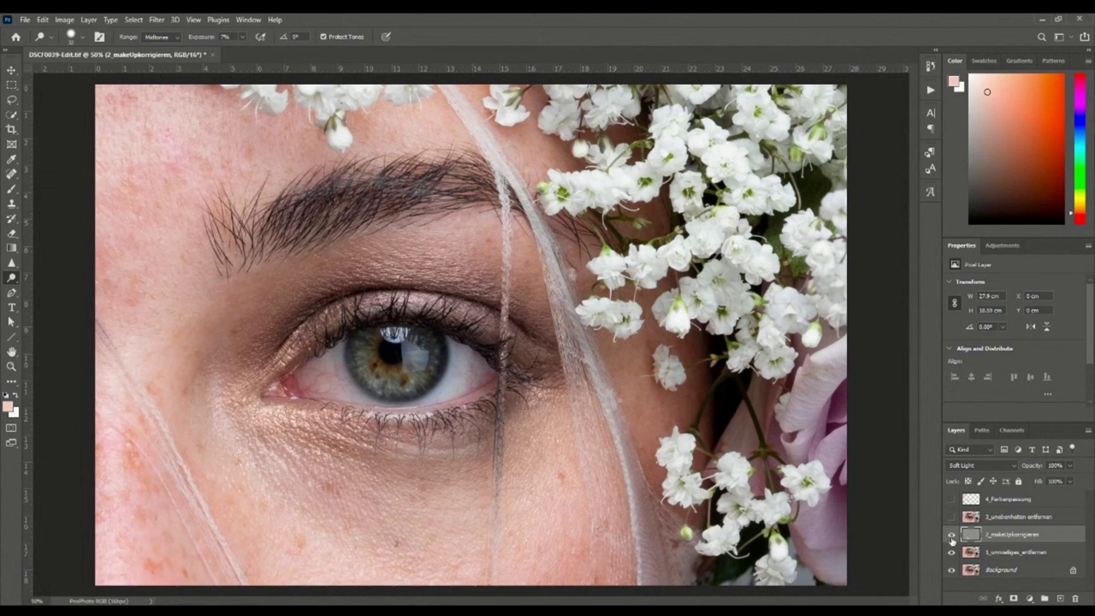
# - Solo the grey 2_makeUpkorrigieren layer, then bring Background and 1_unnoetiges_entfernen back into view
pyautogui.keyDown('alt'); pyautogui.click(952, 535); pyautogui.keyUp('alt')
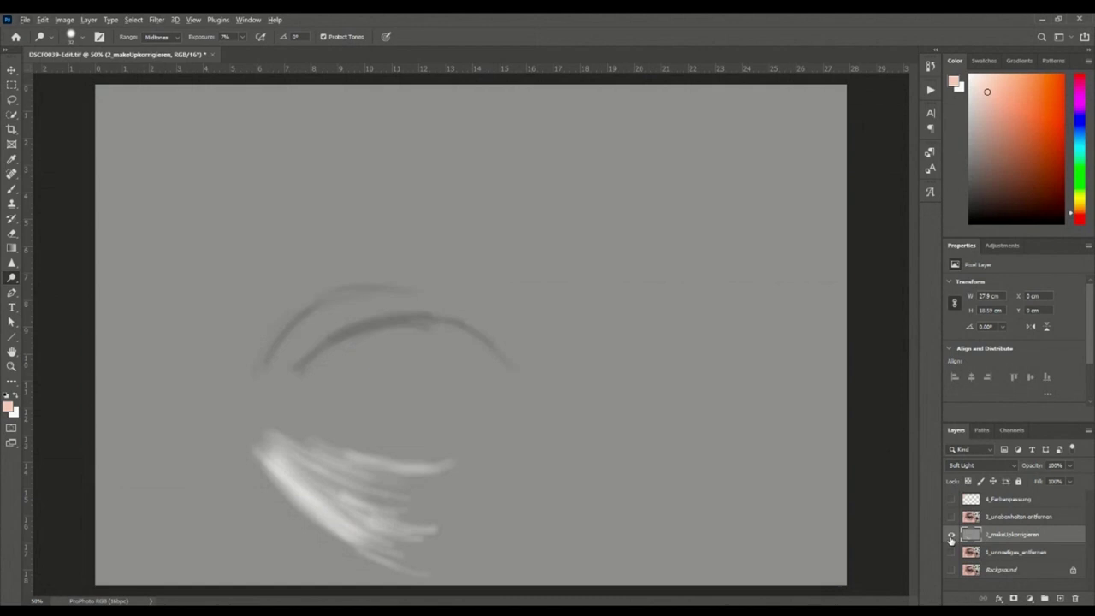
pyautogui.keyDown('alt'); pyautogui.click(952, 537); pyautogui.keyUp('alt')
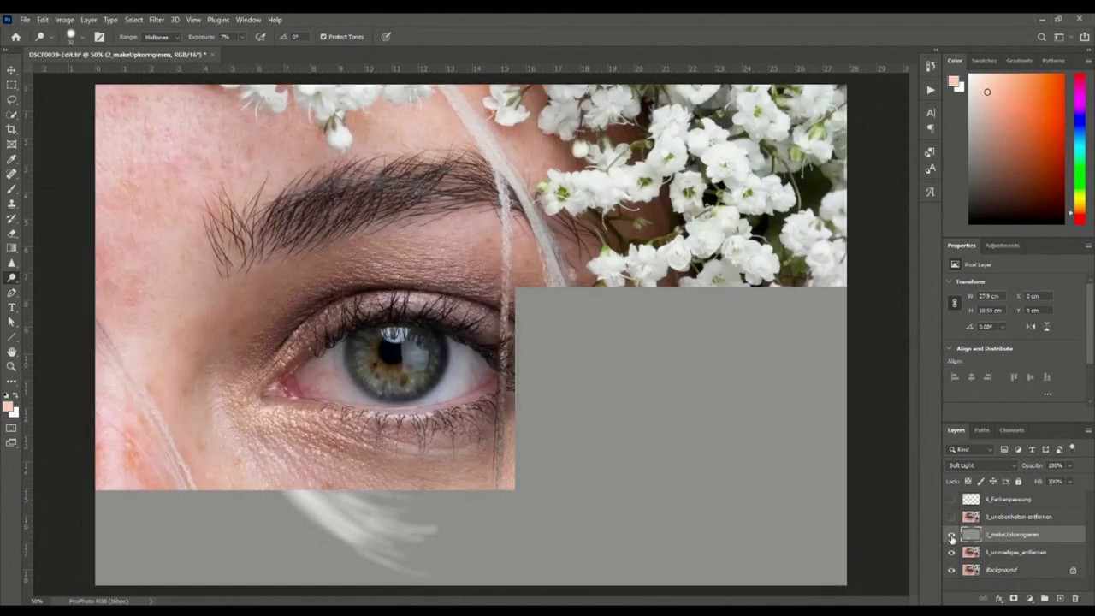
pyautogui.keyDown('alt'); pyautogui.click(952, 537); pyautogui.keyUp('alt')
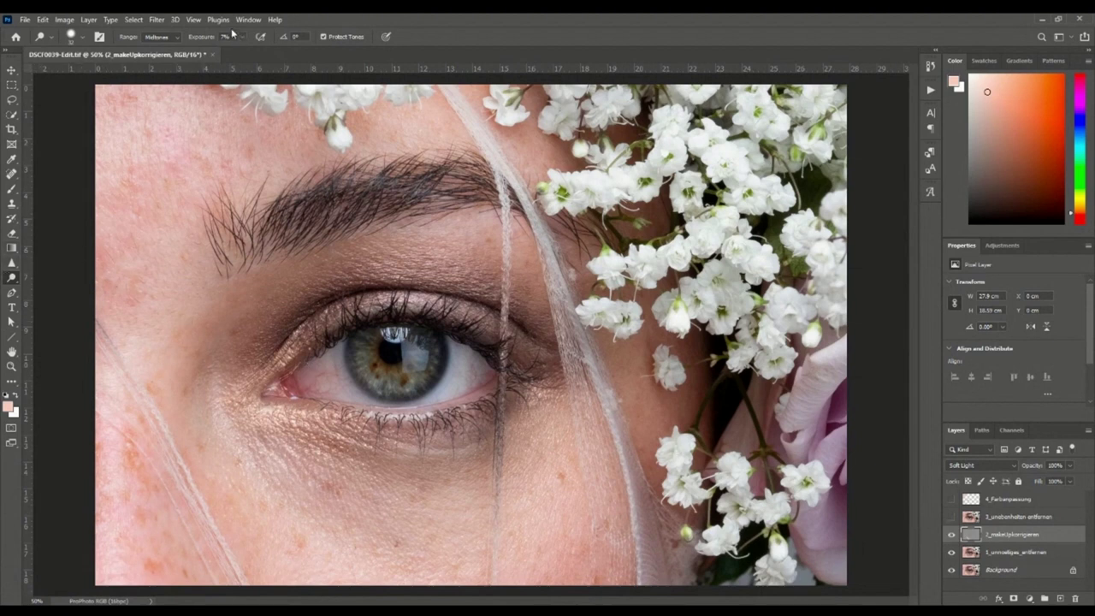
# - Set Dodge exposure to 7%, lighten the darker under-eye skin, and pick Soft Round Pressure Opacity brush
pyautogui.moveTo(218, 41); pyautogui.dragTo(236, 62)
pyautogui.moveTo(319, 423)
pyautogui.mouseDown()
pyautogui.moveTo(366, 492)
pyautogui.moveTo(352, 447)
pyautogui.mouseUp()
pyautogui.moveTo(358, 455)
pyautogui.mouseDown()
pyautogui.moveTo(314, 434)
pyautogui.moveTo(361, 463)
pyautogui.moveTo(313, 415)
pyautogui.mouseUp()
pyautogui.click(83, 41)
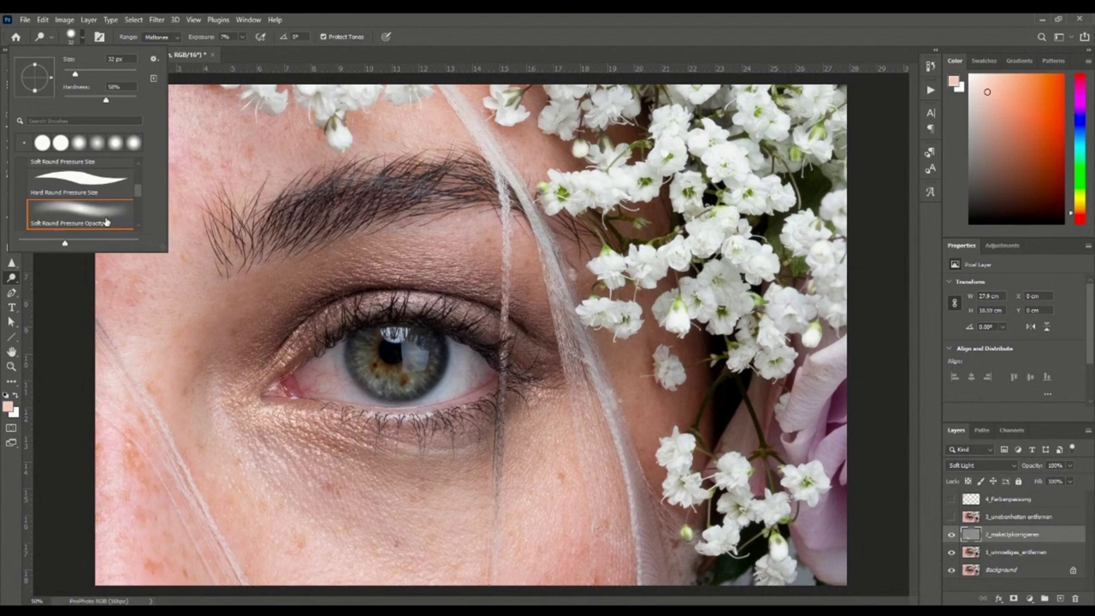
# - Close the brush picker and dodge one long stroke across the shadowed skin beneath the eye
pyautogui.click(286, 60)
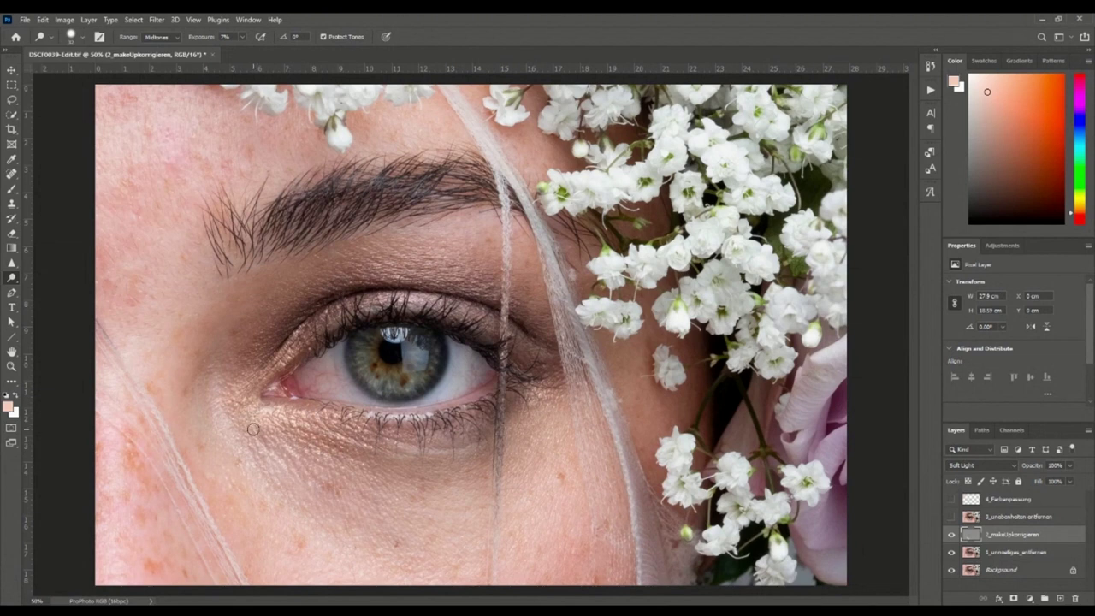
pyautogui.moveTo(269, 447)
pyautogui.mouseDown()
pyautogui.moveTo(354, 489)
pyautogui.moveTo(264, 437)
pyautogui.moveTo(435, 452)
pyautogui.moveTo(257, 431)
pyautogui.moveTo(483, 363)
pyautogui.moveTo(527, 325)
pyautogui.moveTo(455, 313)
pyautogui.mouseUp()
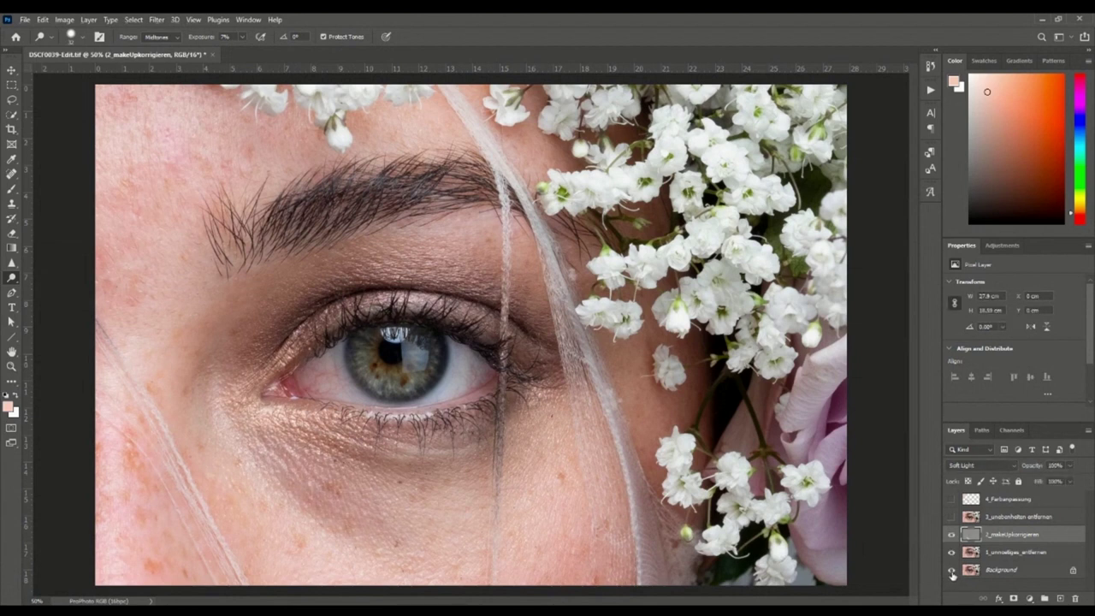
pyautogui.keyDown('alt'); pyautogui.click(951, 569); pyautogui.keyUp('alt')
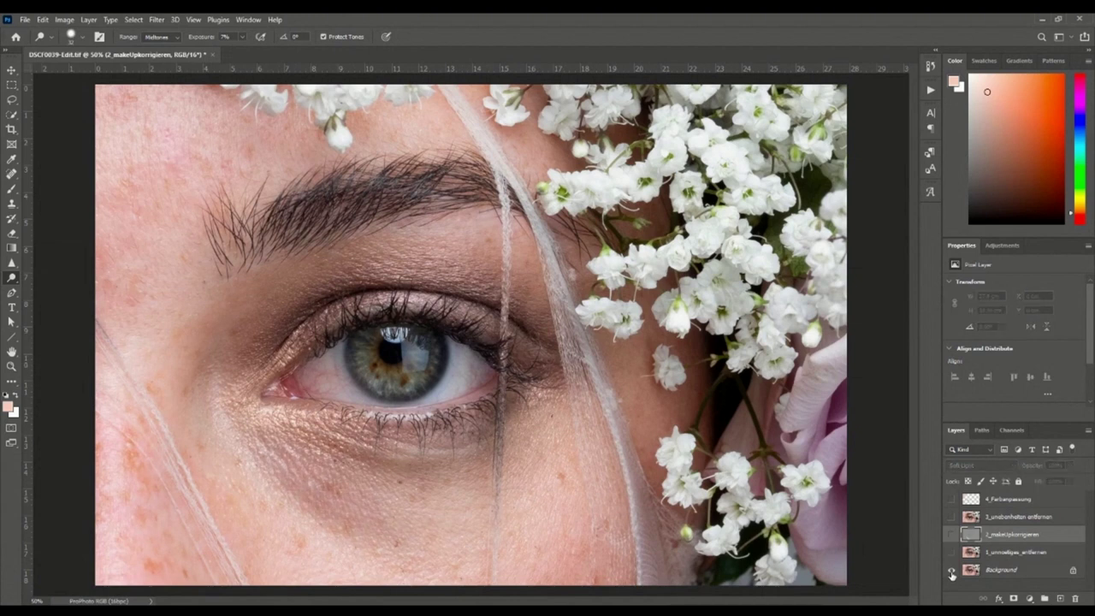
pyautogui.keyDown('alt'); pyautogui.click(951, 571); pyautogui.keyUp('alt')
pyautogui.keyDown('alt'); pyautogui.click(951, 573); pyautogui.keyUp('alt')
pyautogui.keyDown('alt'); pyautogui.click(951, 574); pyautogui.keyUp('alt')
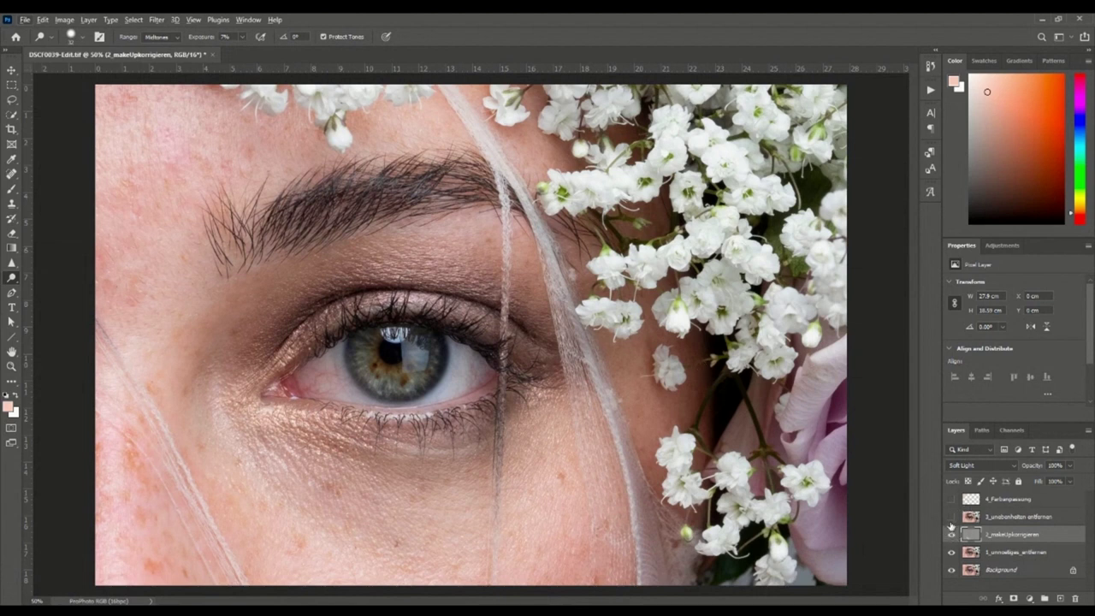
pyautogui.click(951, 516)
pyautogui.click(951, 517)
pyautogui.click(951, 518)
pyautogui.click(950, 517)
pyautogui.click(950, 517)
pyautogui.click(950, 517)
pyautogui.click(950, 517)
pyautogui.click(950, 518)
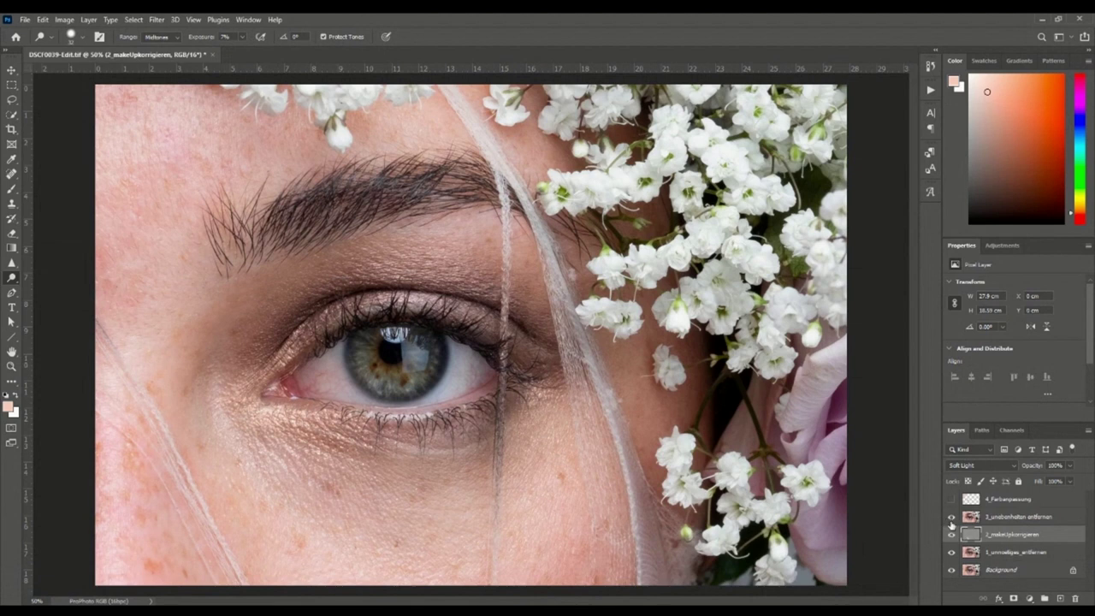
pyautogui.click(952, 518)
pyautogui.click(951, 518)
pyautogui.click(951, 517)
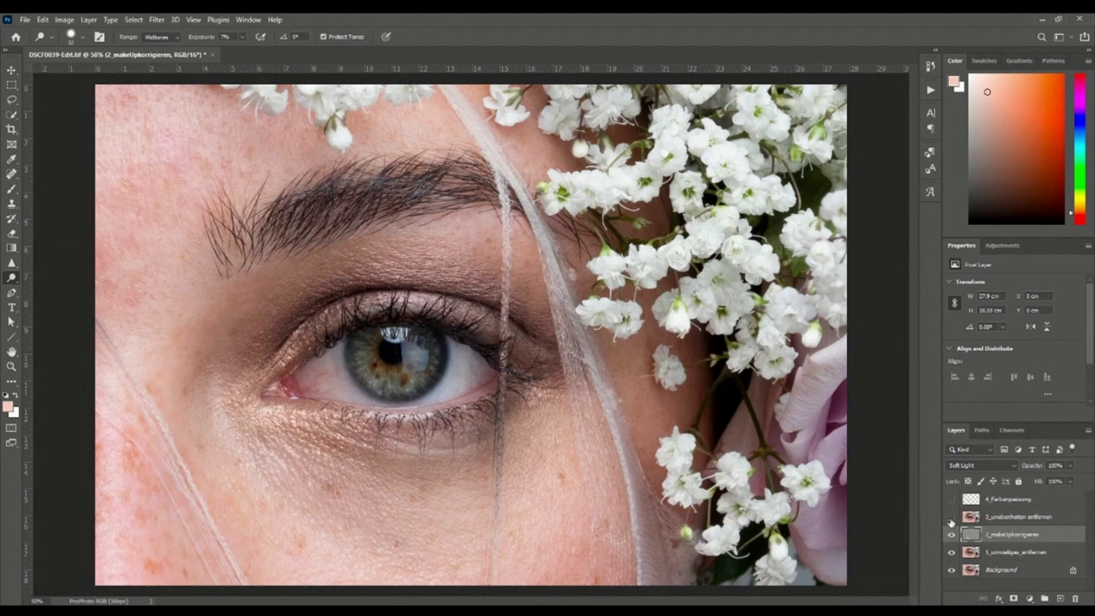
pyautogui.click(952, 518)
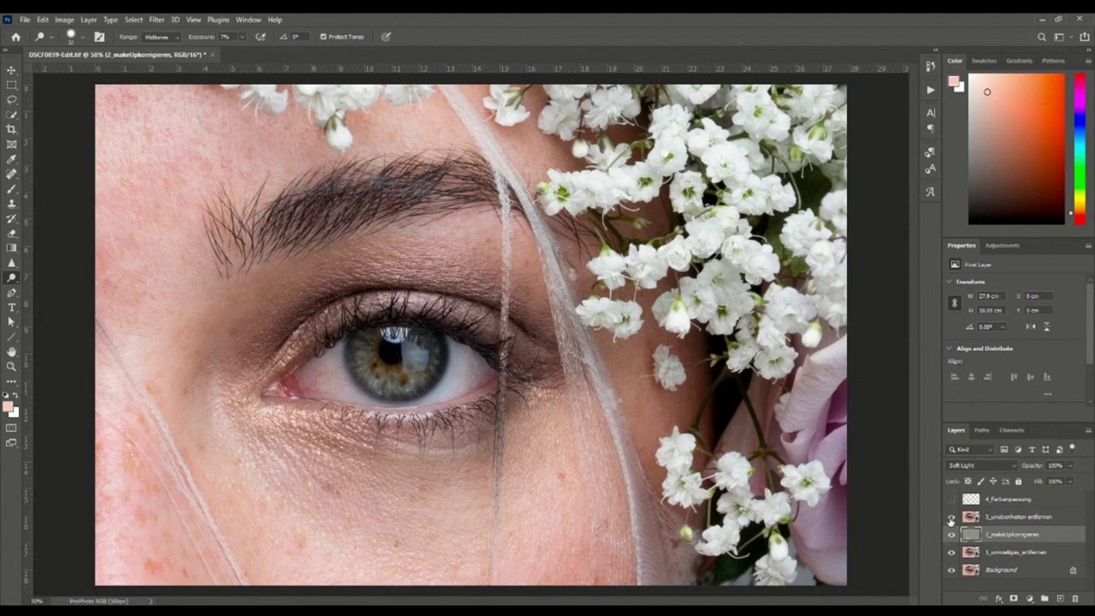
pyautogui.click(951, 517)
pyautogui.click(951, 517)
pyautogui.click(951, 517)
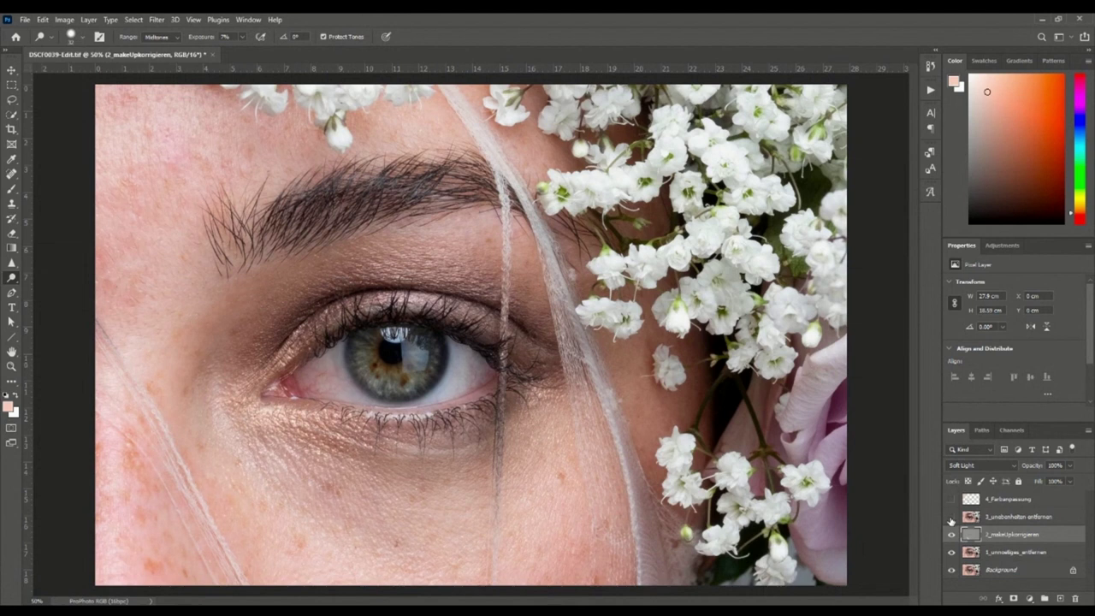
pyautogui.click(951, 517)
pyautogui.click(952, 518)
pyautogui.click(951, 518)
pyautogui.click(951, 518)
pyautogui.click(951, 518)
pyautogui.click(952, 517)
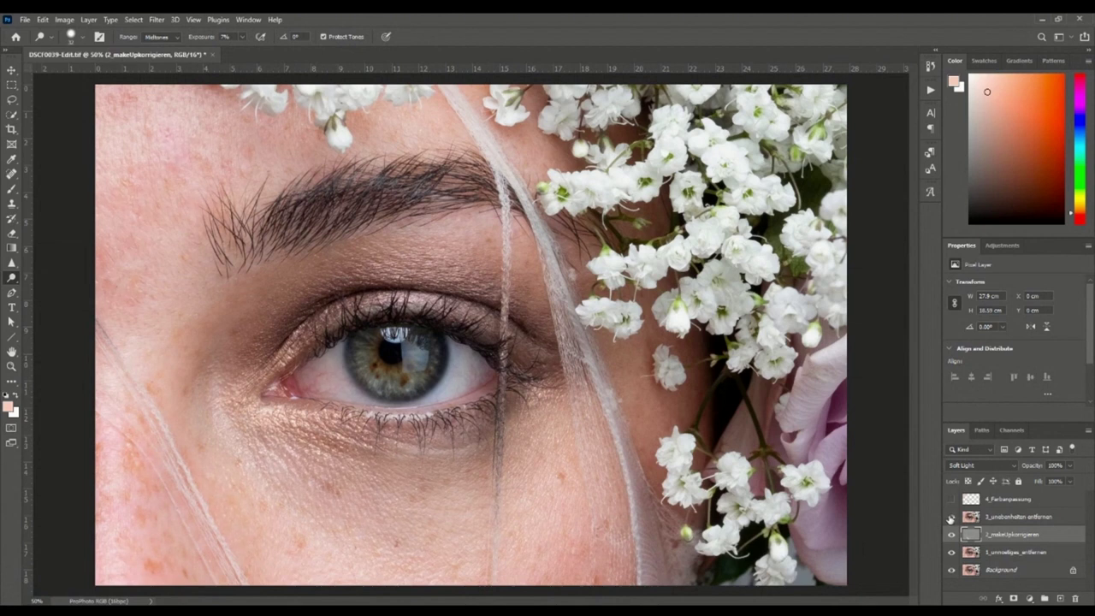
pyautogui.click(952, 517)
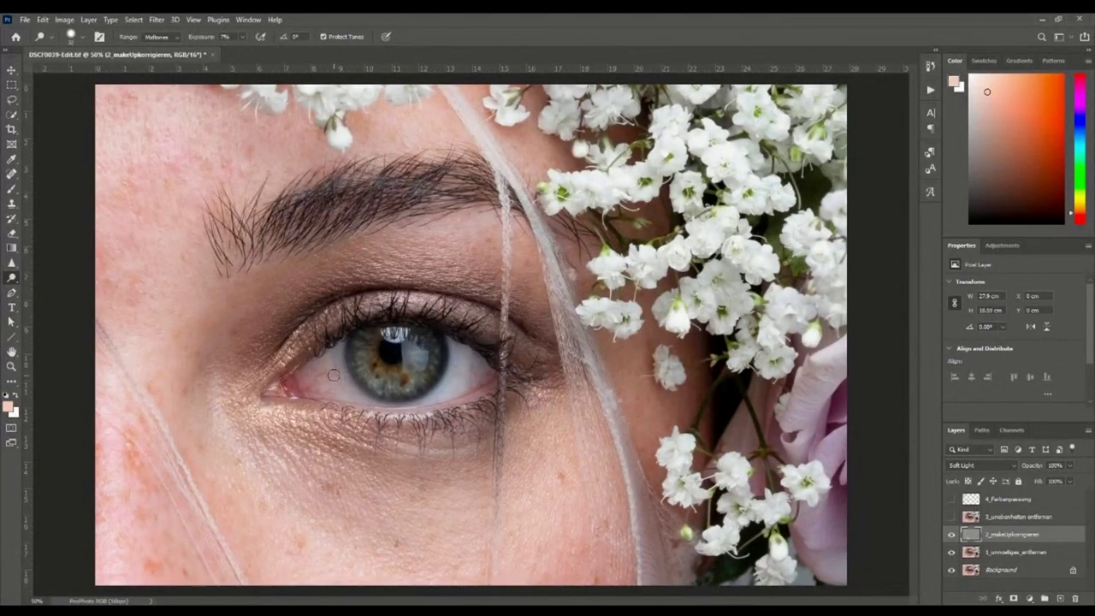
# - Toggle 3_unebenheiten entfernen to compare the skin with and without blemish removal
pyautogui.click(950, 517)
pyautogui.click(951, 518)
pyautogui.click(950, 518)
pyautogui.click(950, 518)
pyautogui.click(950, 517)
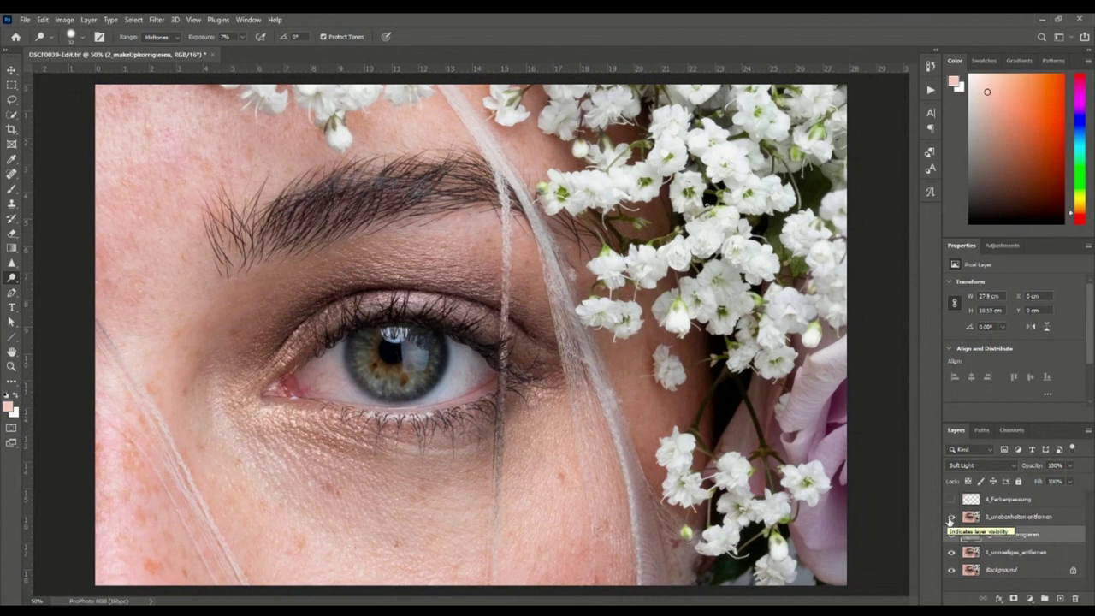
pyautogui.click(951, 520)
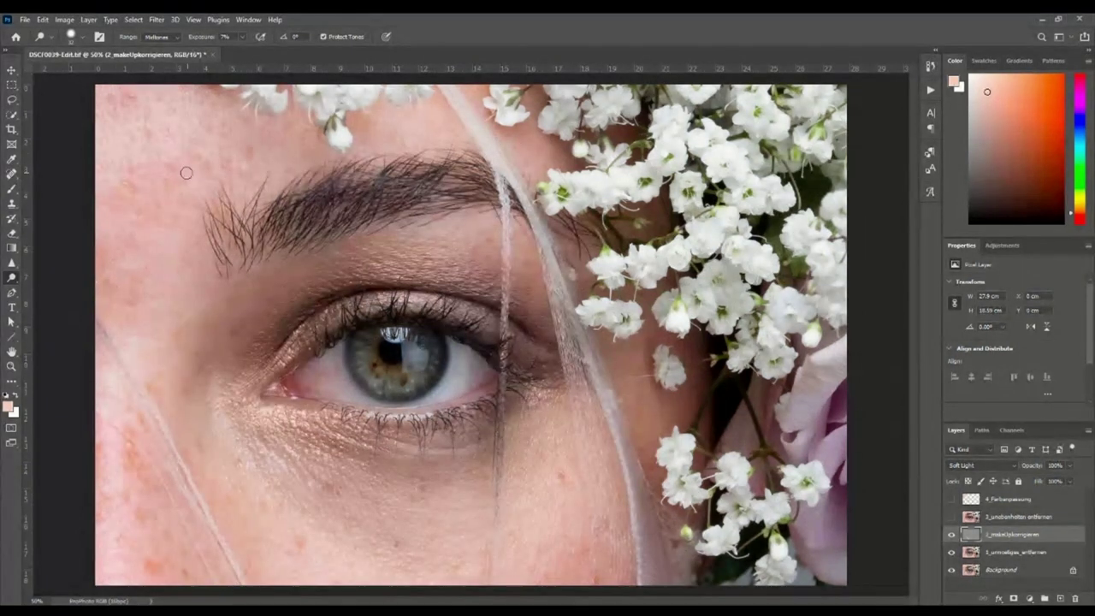
pyautogui.click(951, 518)
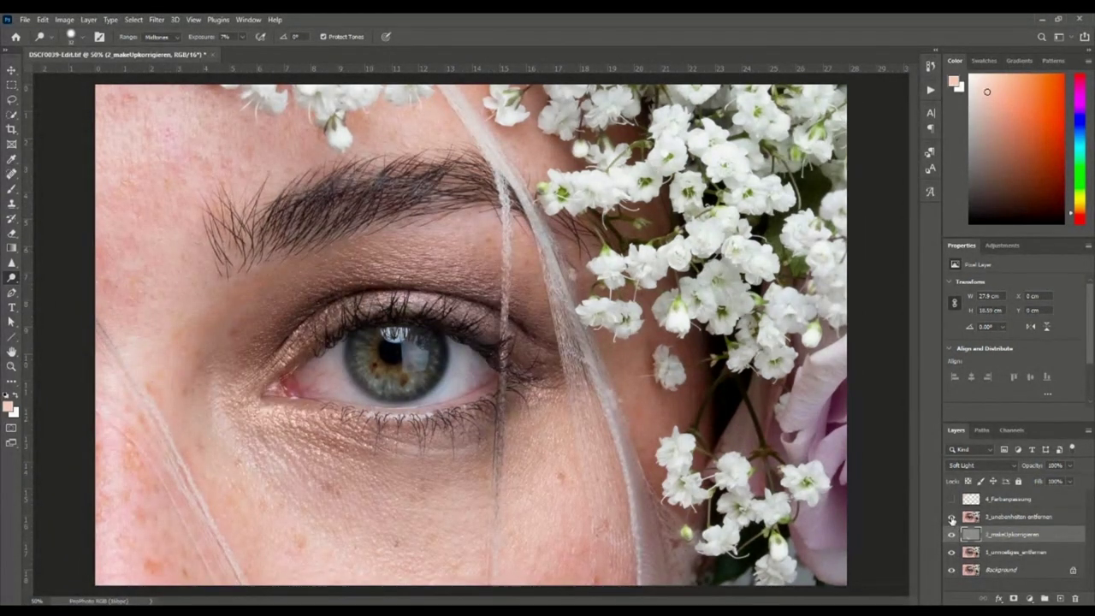
pyautogui.click(952, 518)
pyautogui.click(951, 518)
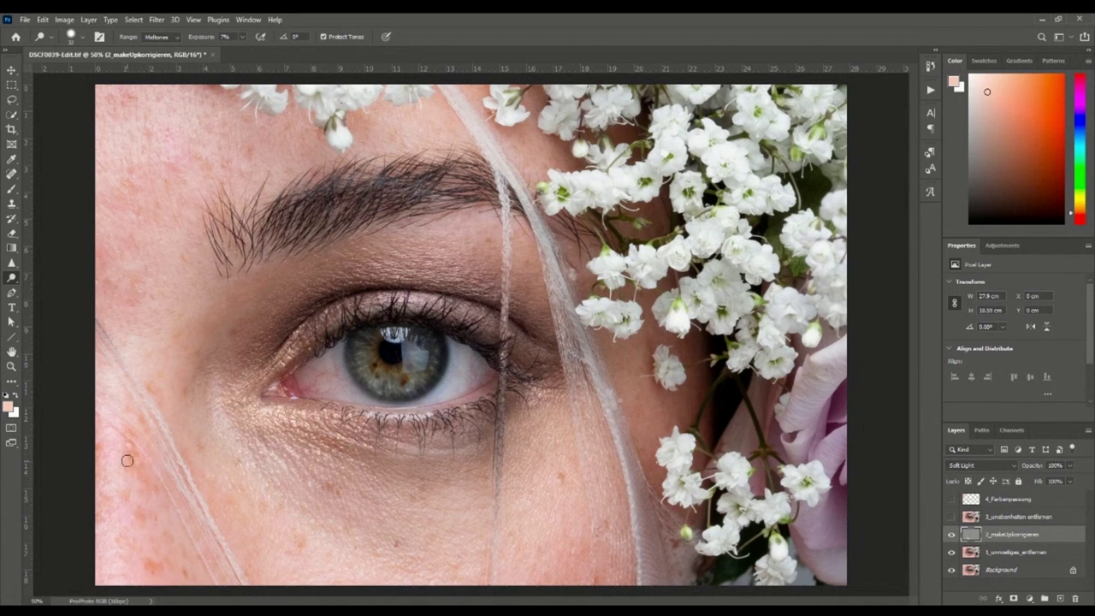
pyautogui.click(951, 517)
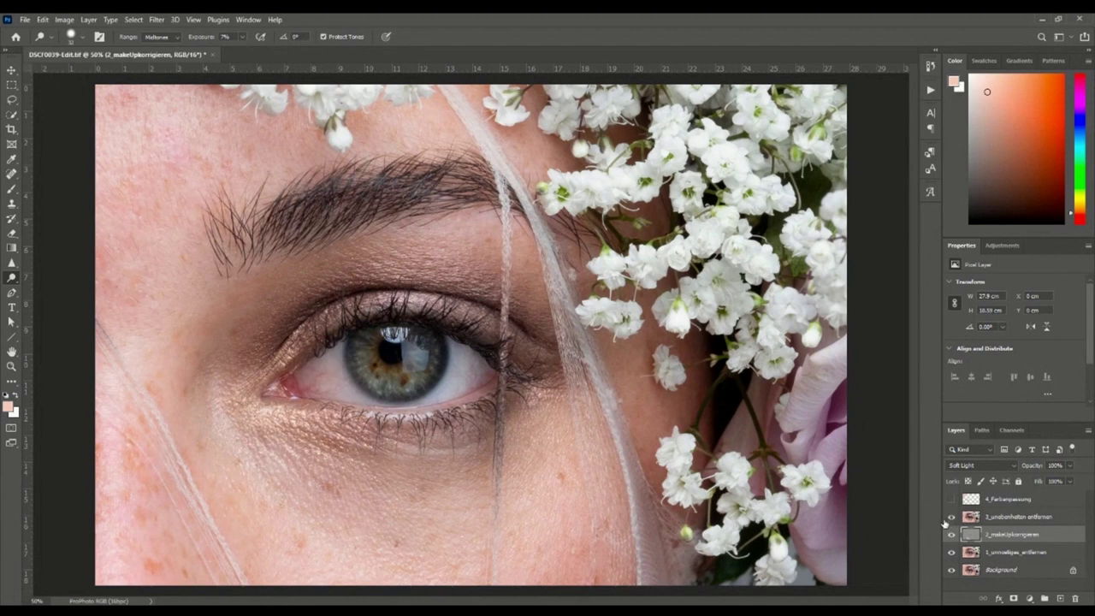
pyautogui.click(949, 517)
# - Toggle 4_Farbanpassung to compare skin tones, leaving the colour adjustment visible
pyautogui.click(952, 499)
pyautogui.click(951, 501)
pyautogui.click(952, 501)
pyautogui.click(952, 500)
pyautogui.click(950, 499)
pyautogui.click(951, 502)
pyautogui.click(950, 503)
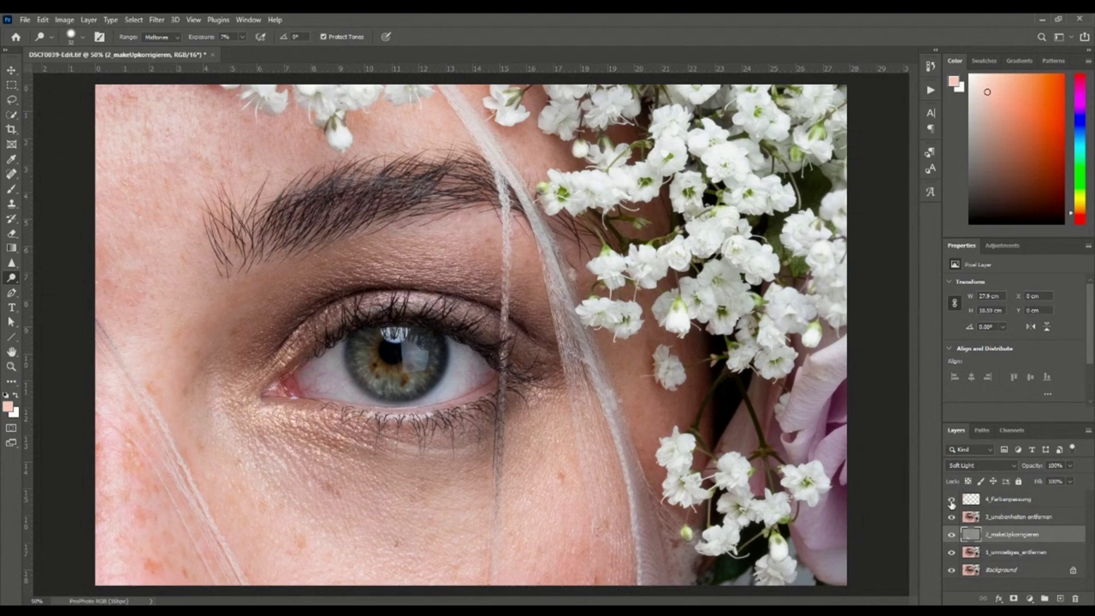
pyautogui.click(951, 503)
pyautogui.click(951, 502)
# - Alt-click Background's eye repeatedly to compare the original photo with the retouched result
pyautogui.keyDown('alt'); pyautogui.click(952, 571); pyautogui.keyUp('alt')
pyautogui.keyDown('alt'); pyautogui.click(952, 573); pyautogui.keyUp('alt')
pyautogui.keyDown('alt'); pyautogui.click(951, 573); pyautogui.keyUp('alt')
pyautogui.keyDown('alt'); pyautogui.click(951, 577); pyautogui.keyUp('alt')
pyautogui.keyDown('alt'); pyautogui.click(951, 577); pyautogui.keyUp('alt')
pyautogui.keyDown('alt'); pyautogui.click(951, 577); pyautogui.keyUp('alt')
pyautogui.keyDown('alt'); pyautogui.click(951, 577); pyautogui.keyUp('alt')
pyautogui.keyDown('alt'); pyautogui.click(950, 577); pyautogui.keyUp('alt')
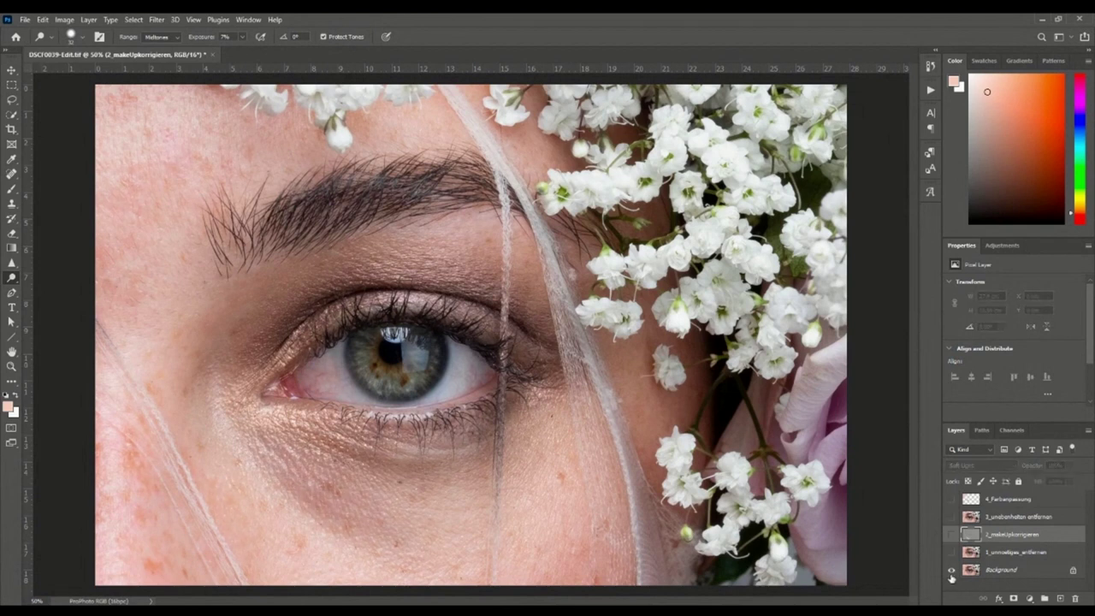
pyautogui.keyDown('alt'); pyautogui.click(951, 577); pyautogui.keyUp('alt')
pyautogui.keyDown('alt'); pyautogui.click(951, 576); pyautogui.keyUp('alt')
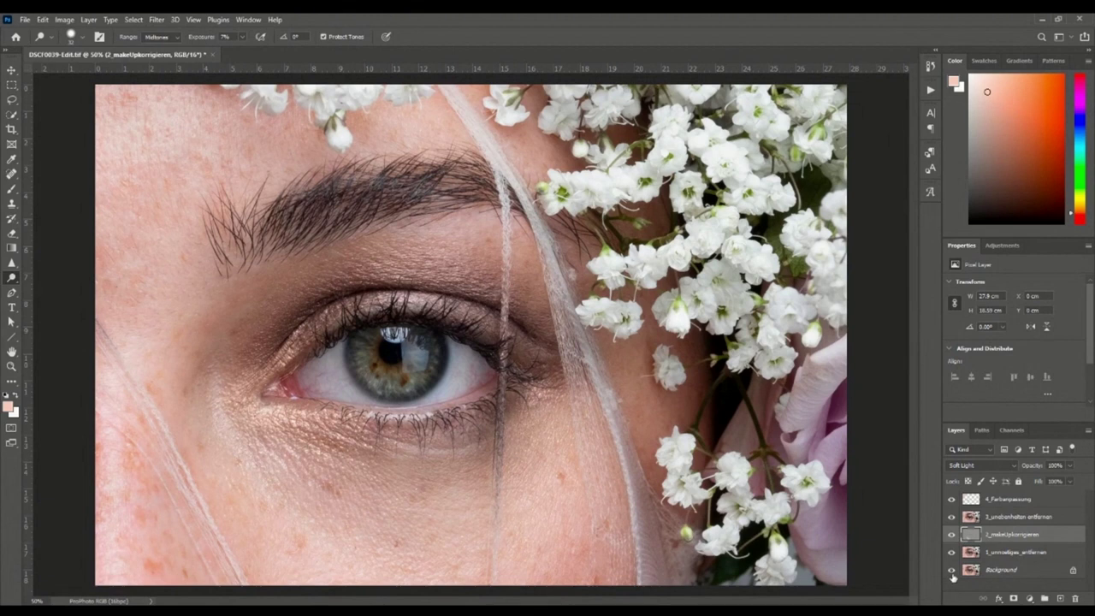
# - View the original once more, restore all retouch layers, and select 4_Farbanpassung (Hue, 79%)
pyautogui.keyDown('alt'); pyautogui.click(951, 576); pyautogui.keyUp('alt')
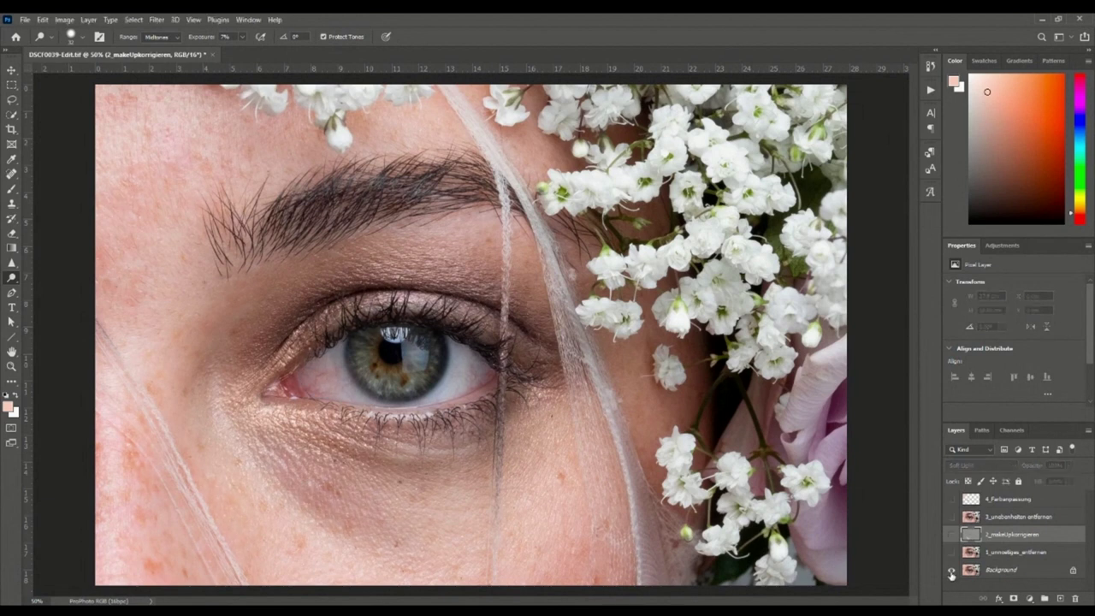
pyautogui.keyDown('alt'); pyautogui.click(951, 576); pyautogui.keyUp('alt')
pyautogui.keyDown('alt'); pyautogui.click(951, 575); pyautogui.keyUp('alt')
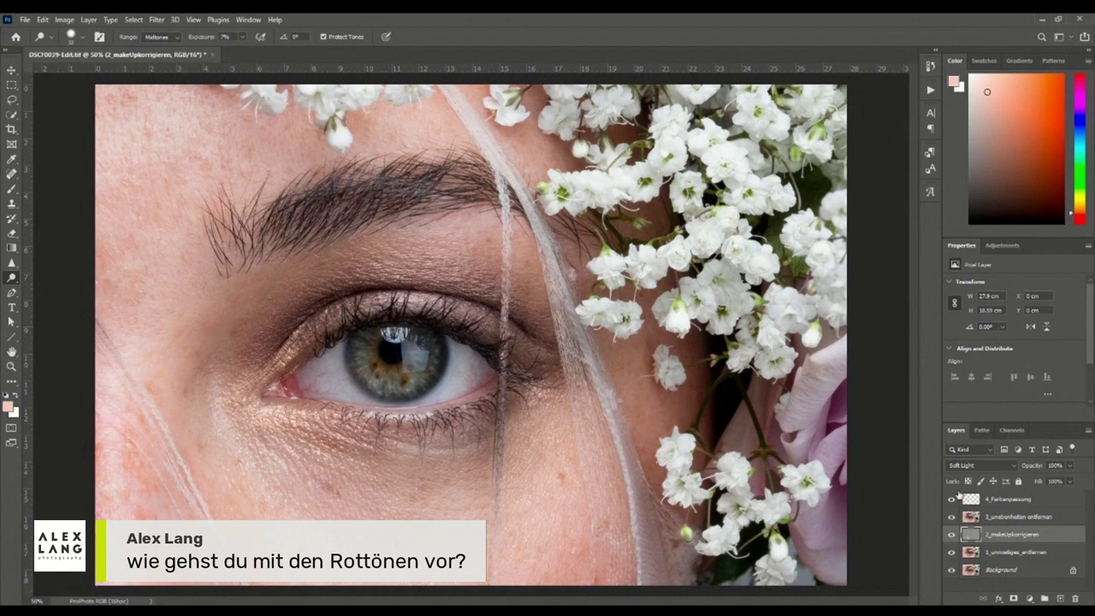
pyautogui.click(999, 505)
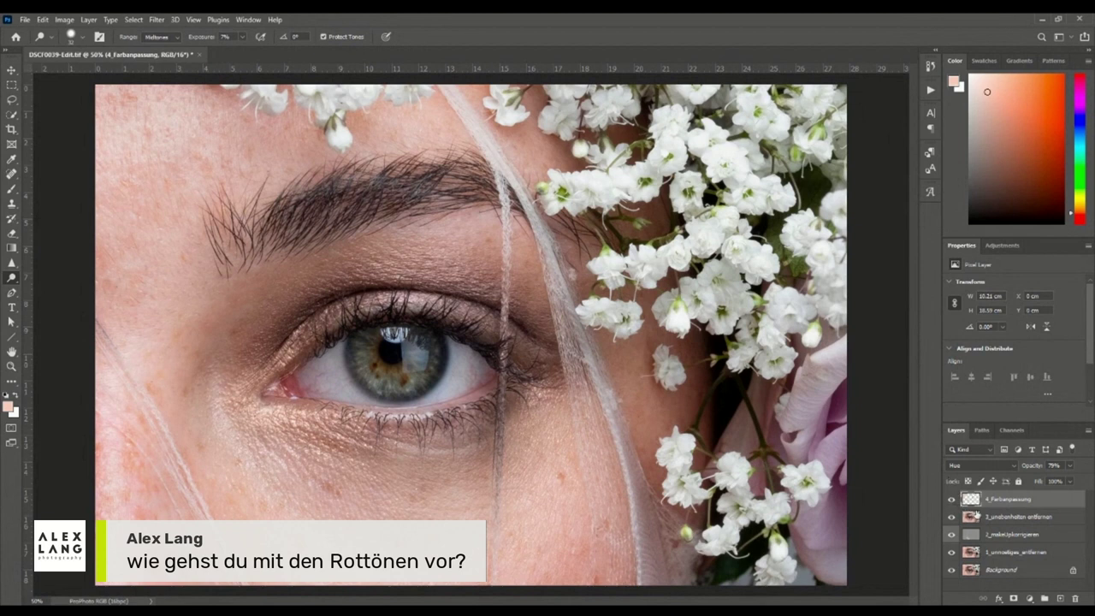
# - Hide 4_Farbanpassung, select 3_unebenheiten_entfernen, and run the F2 'hue' action to add a Hue layer
pyautogui.click(953, 501)
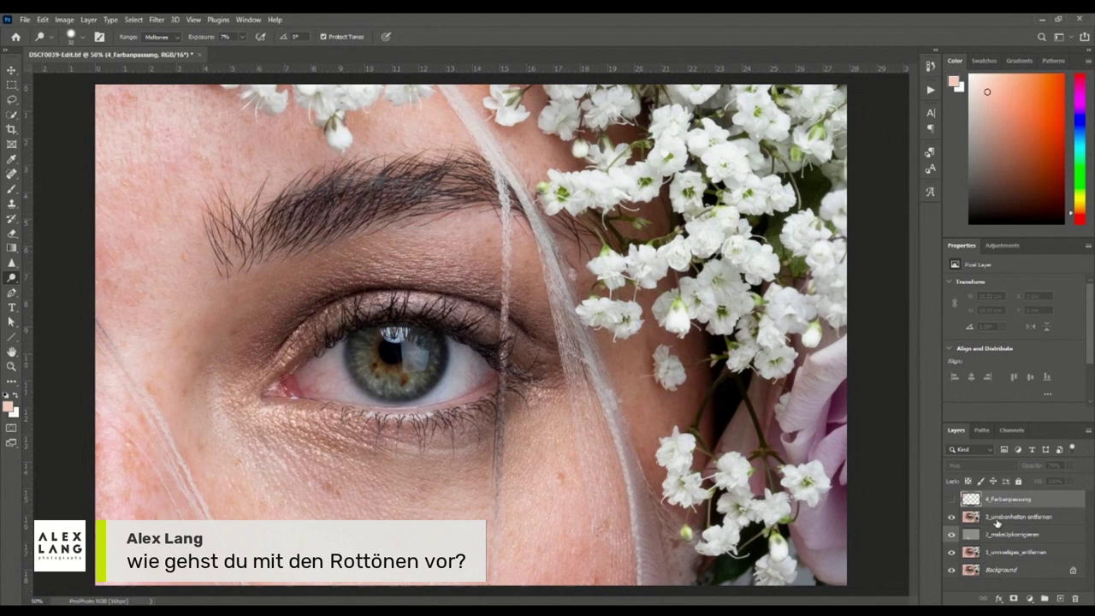
pyautogui.click(1000, 518)
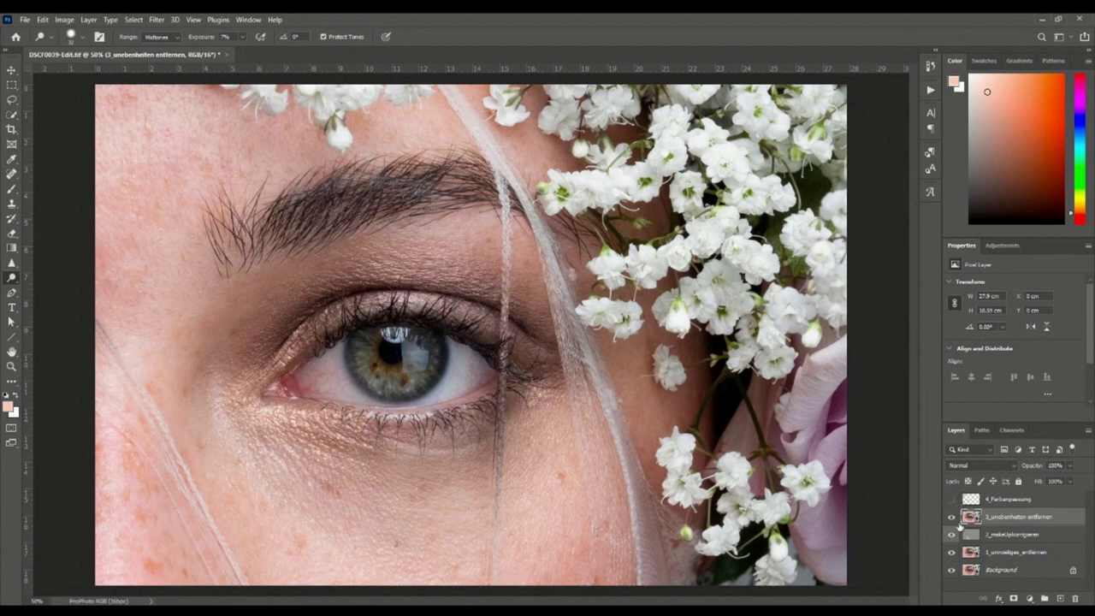
pyautogui.press('F2')
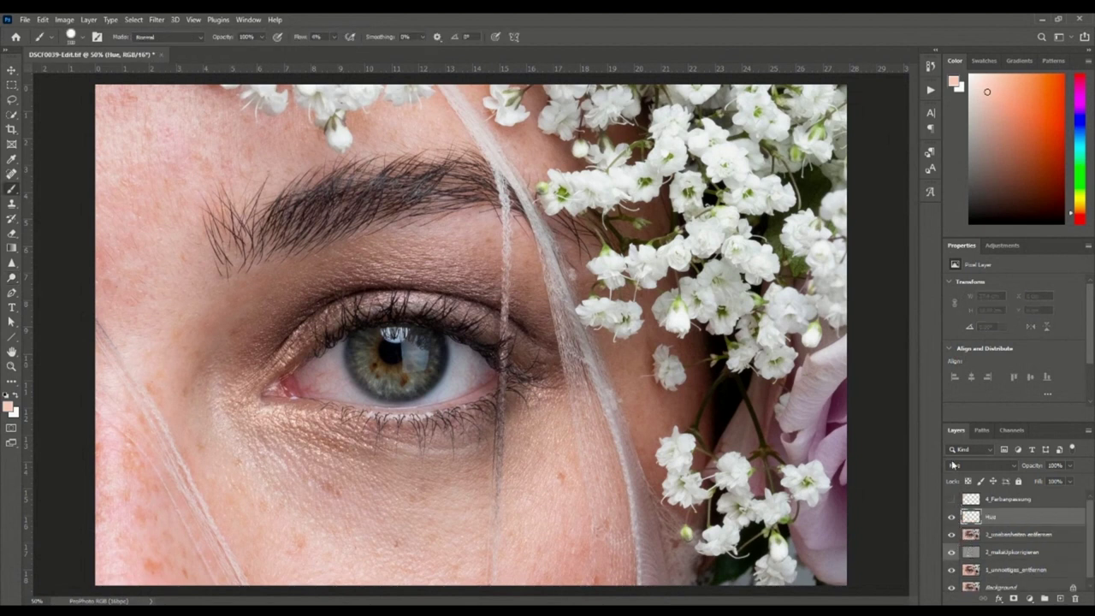
# - Show the Actions panel and collapse the dodge/burn set to reveal the hue action
pyautogui.click(931, 90)
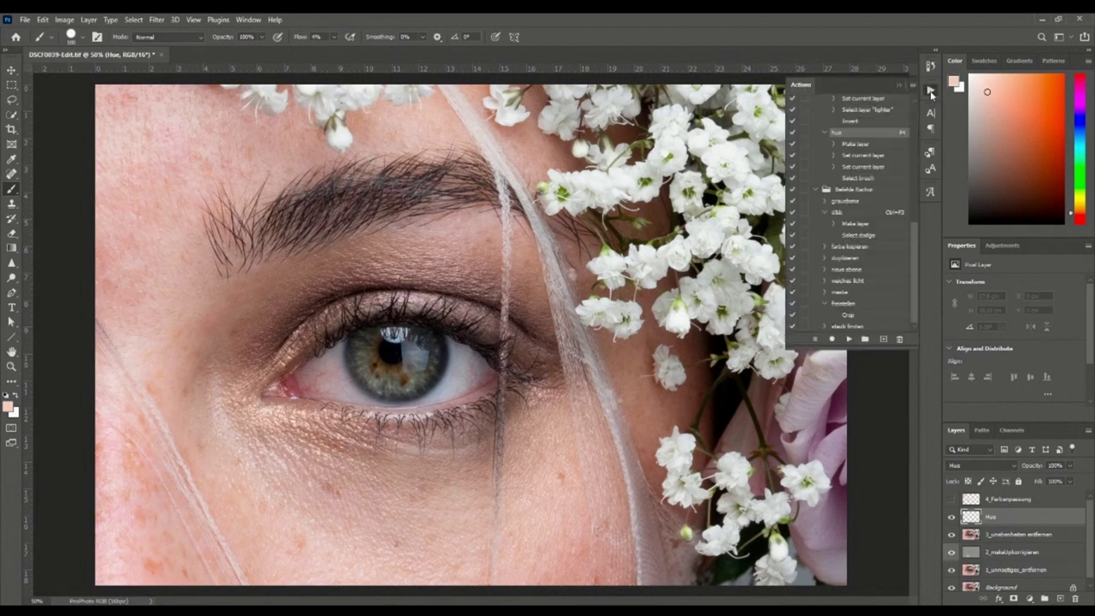
pyautogui.moveTo(913, 273); pyautogui.dragTo(914, 204)
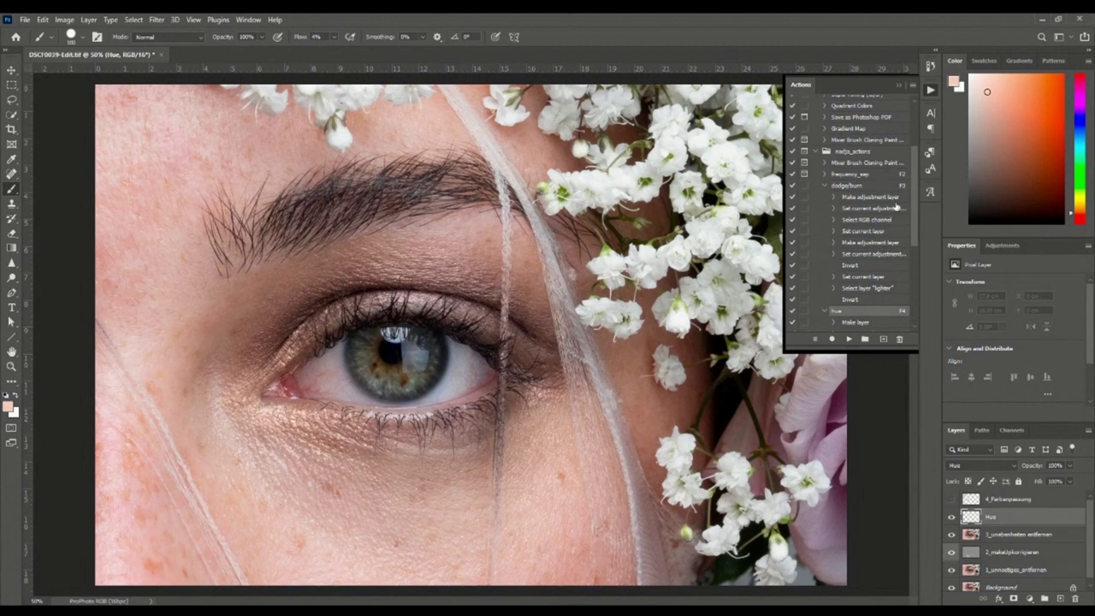
pyautogui.click(826, 190)
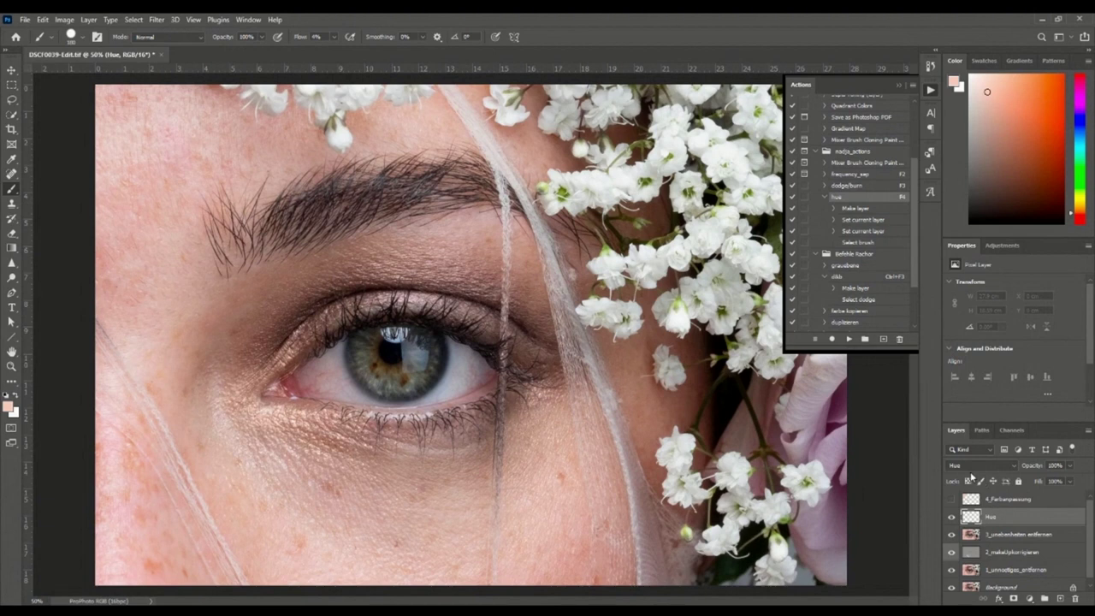
pyautogui.scroll(9, 1014, 471)
# - Reset colours to black/white, shrink the brush, and paint the red tint out of the eye white
pyautogui.moveTo(334, 374); pyautogui.dragTo(327, 381)
pyautogui.click(7, 395)
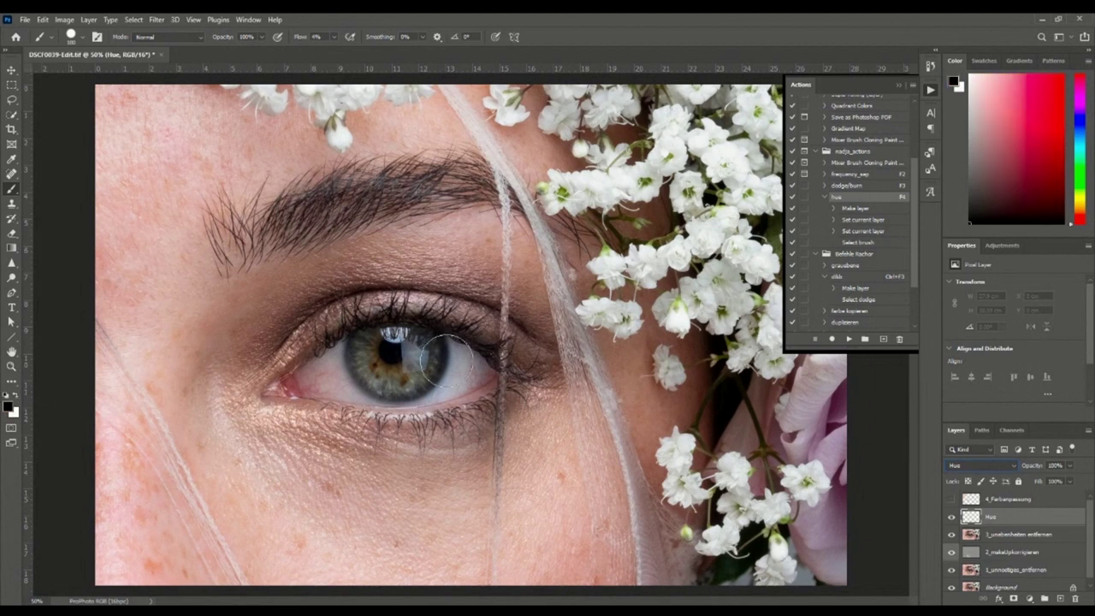
pyautogui.moveTo(332, 352); pyautogui.dragTo(340, 372)
pyautogui.moveTo(332, 366); pyautogui.dragTo(316, 381)
pyautogui.keyDown('alt'); pyautogui.rightClick(314, 385); pyautogui.keyUp('alt')
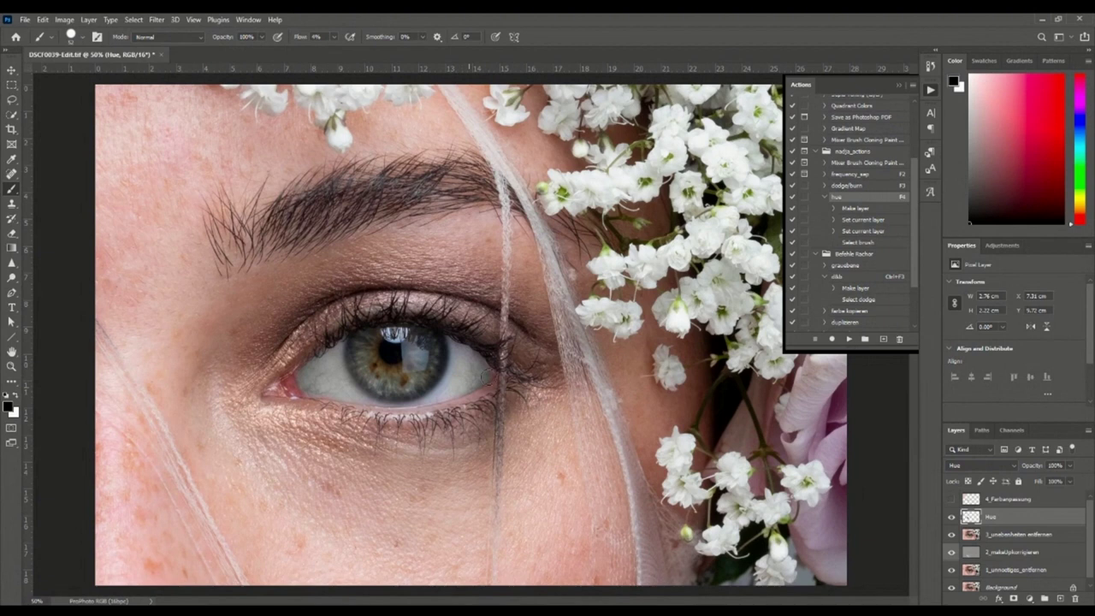
pyautogui.moveTo(475, 363)
pyautogui.mouseDown()
pyautogui.moveTo(343, 364)
pyautogui.moveTo(327, 390)
pyautogui.mouseUp()
pyautogui.rightClick(338, 354)
pyautogui.press('Escape')
# - Set the Eraser to 100% opacity and 13% flow, then toggle the Hue layer to compare
pyautogui.press('e')
pyautogui.keyDown('alt'); pyautogui.rightClick(273, 359); pyautogui.keyUp('alt')
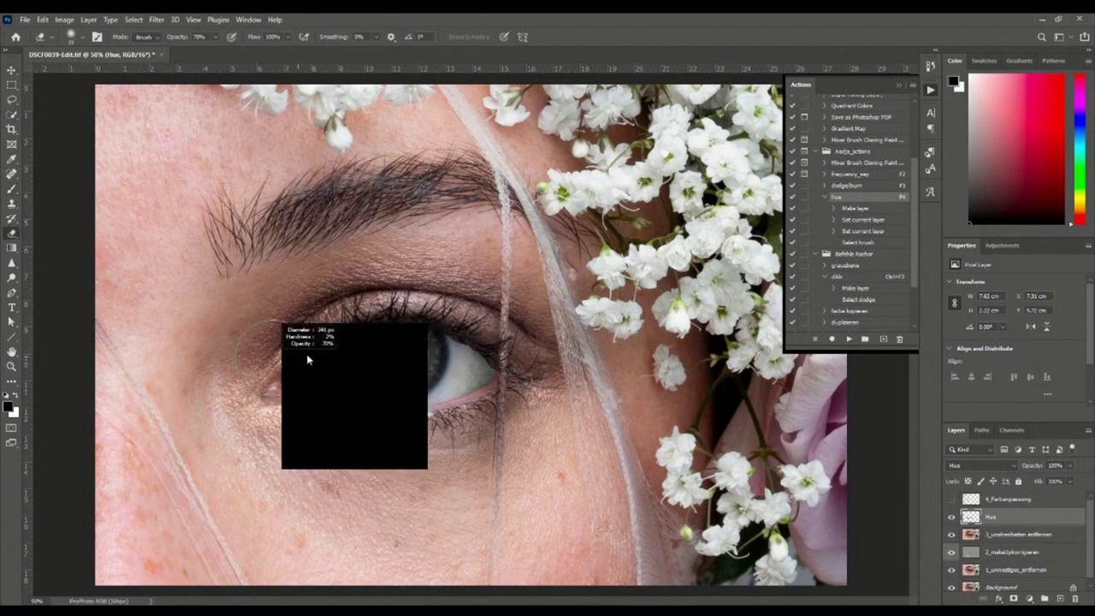
pyautogui.click(218, 37)
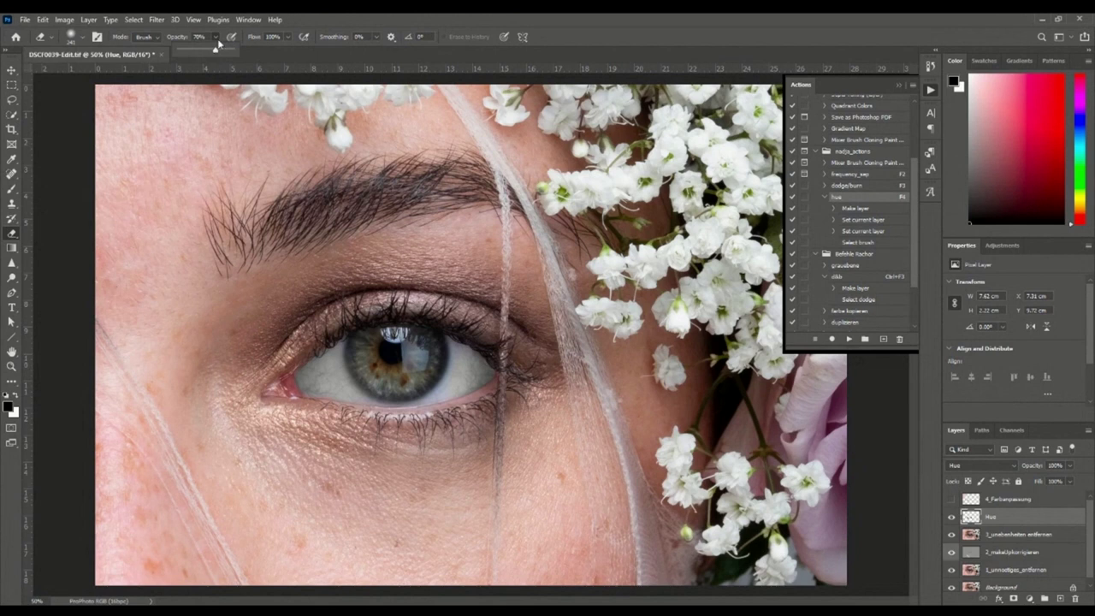
pyautogui.moveTo(213, 51); pyautogui.dragTo(238, 51)
pyautogui.click(287, 39)
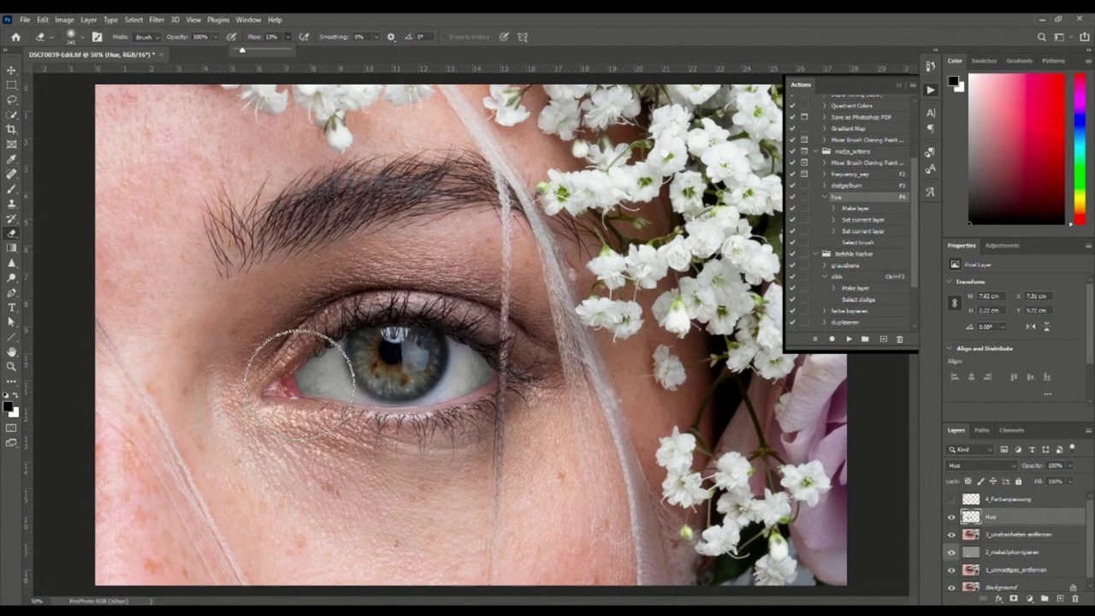
pyautogui.click(285, 347)
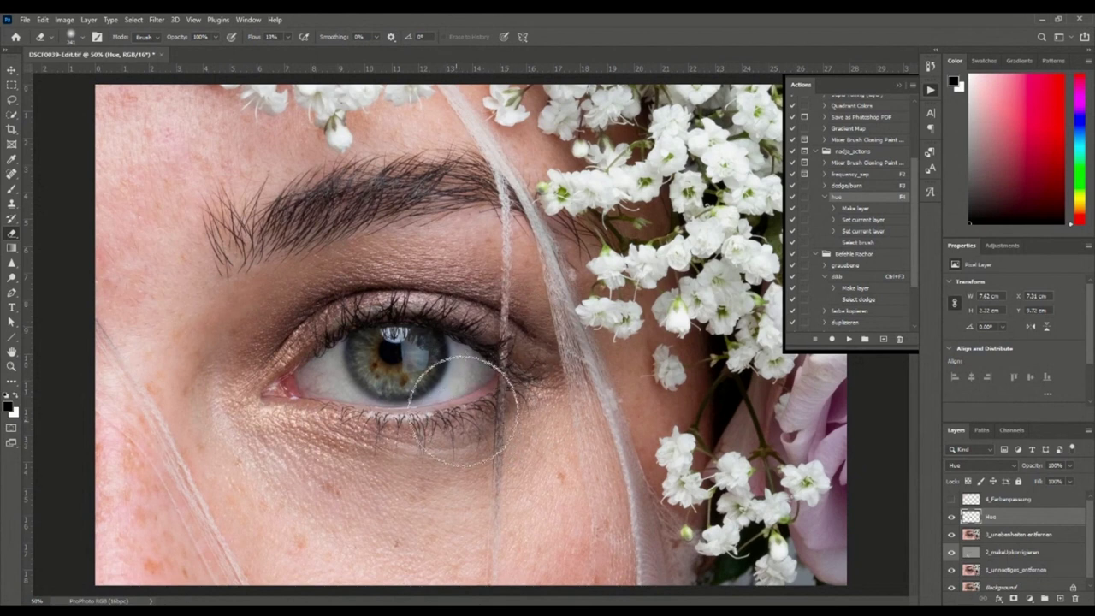
pyautogui.click(950, 517)
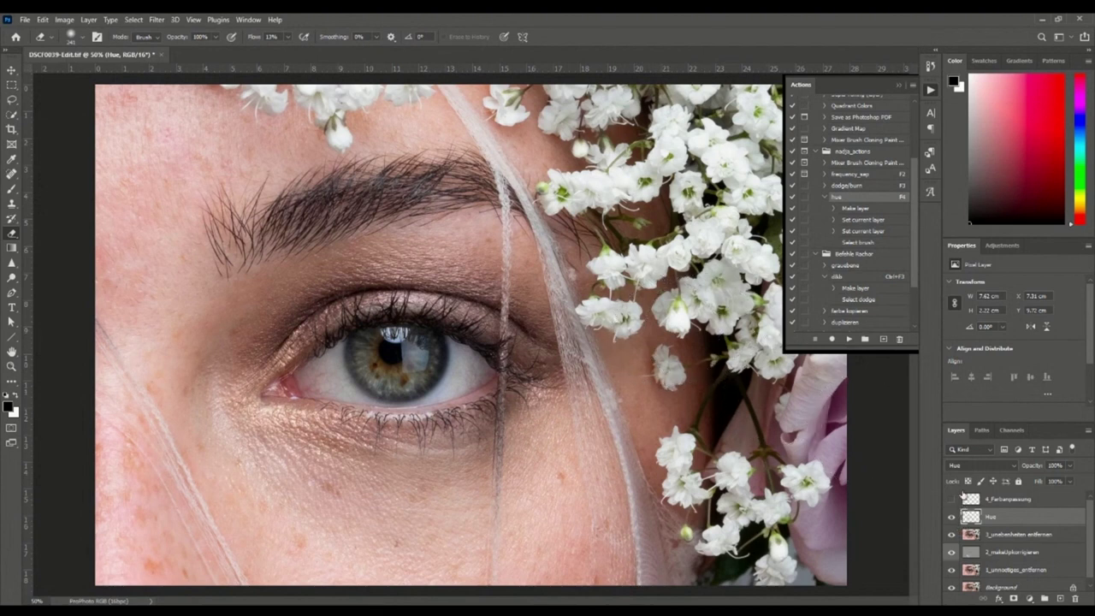
# - Turn on the Hue layer's visibility and close the Actions panel
pyautogui.click(951, 519)
pyautogui.click(900, 87)
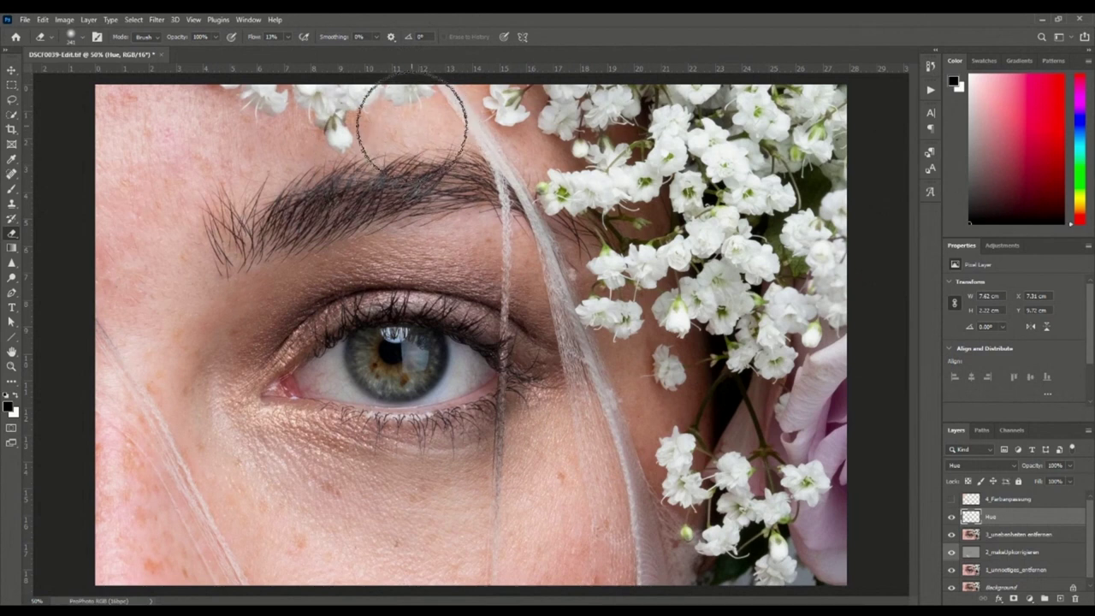
# - Sample the pale forehead skin tone (R206 G188 B178) as foreground colour with an enlarged soft brush
pyautogui.click(11, 188)
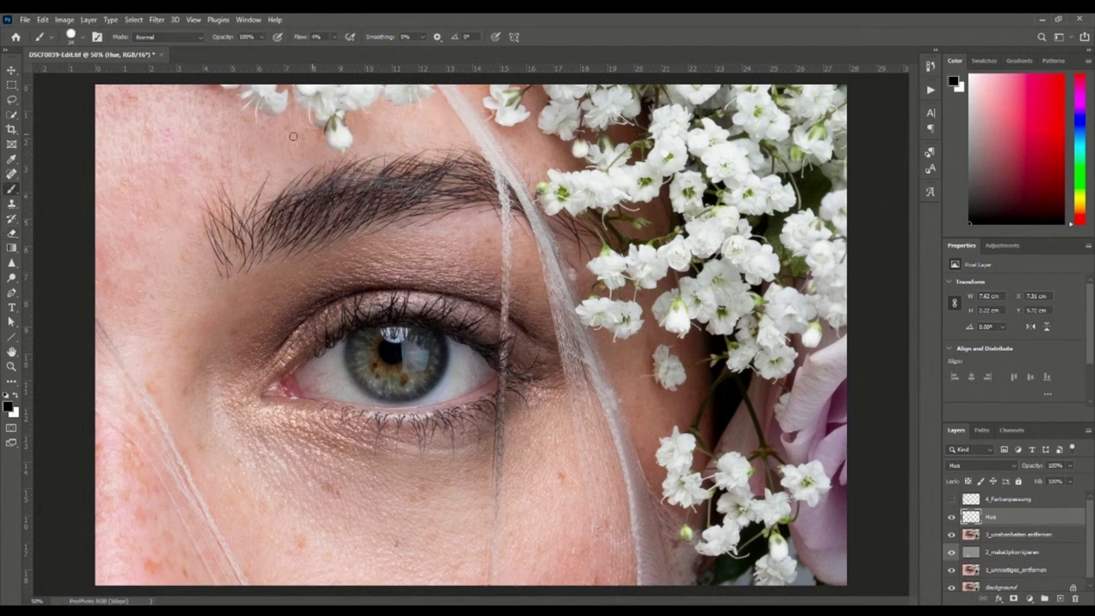
pyautogui.moveTo(406, 115); pyautogui.dragTo(425, 117)
pyautogui.press('alt')
pyautogui.keyDown('alt'); pyautogui.click(419, 119); pyautogui.keyUp('alt')
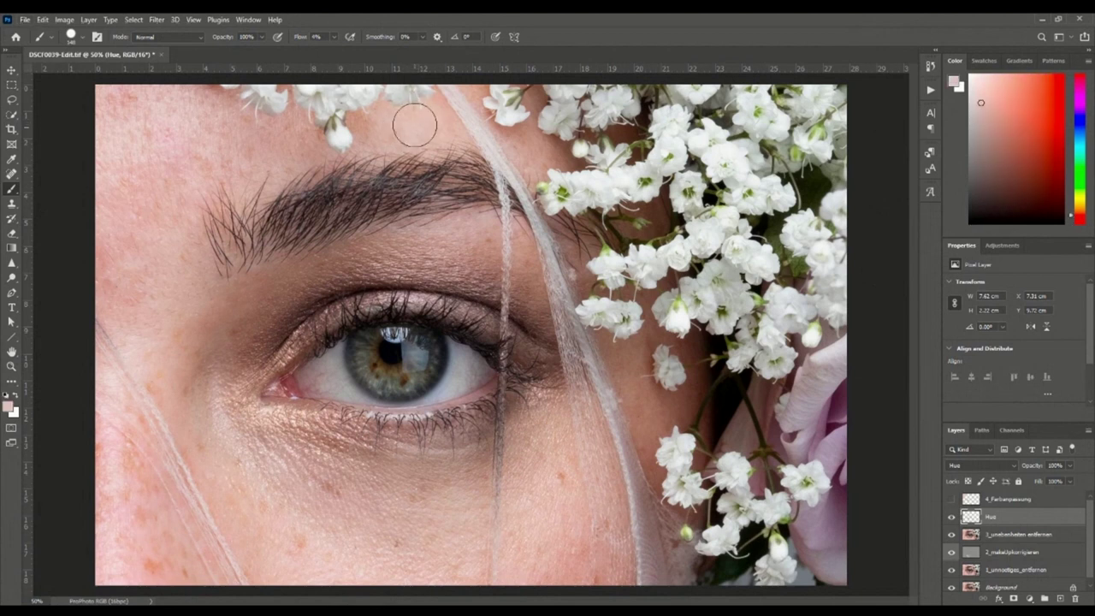
pyautogui.click(8, 406)
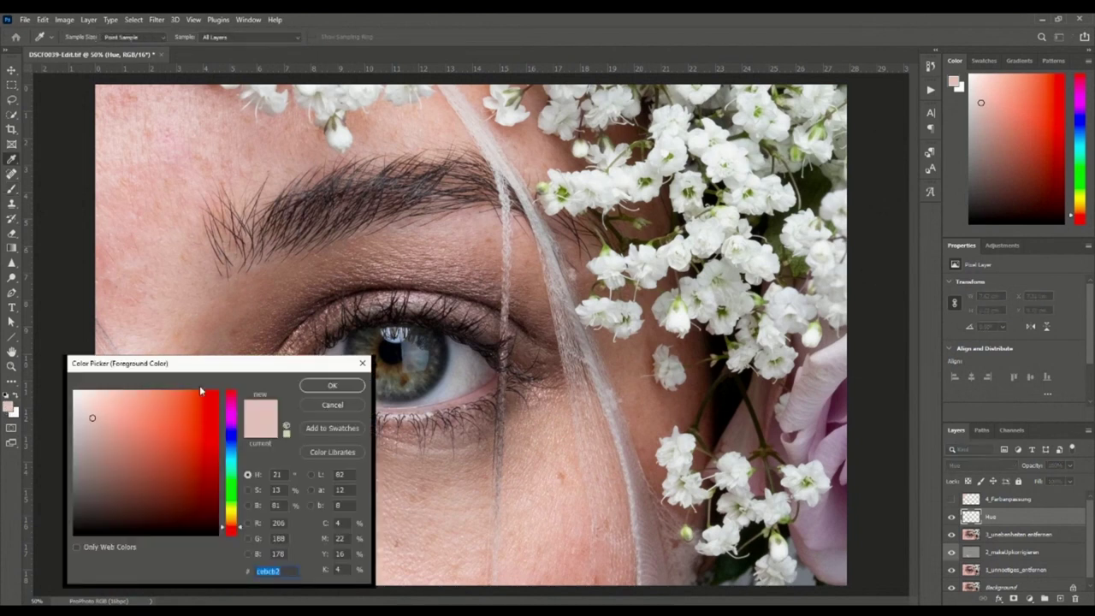
# - Check the hue value, accept the sampled skin tone in the Color Picker and return to the Brush
pyautogui.moveTo(204, 366); pyautogui.dragTo(687, 240)
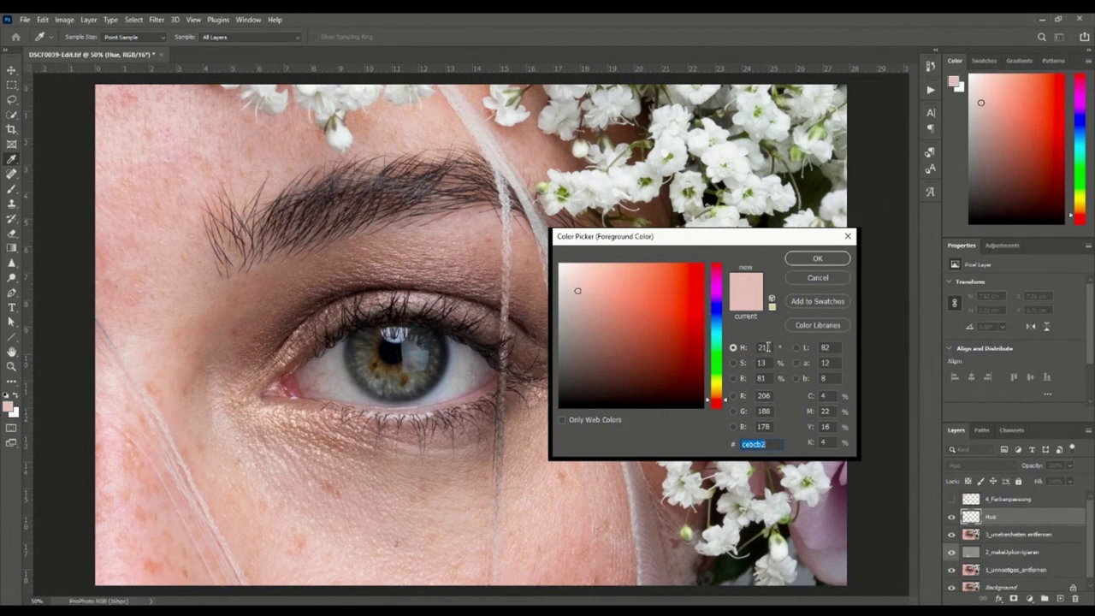
pyautogui.doubleClick(764, 348)
pyautogui.press('BackSpace')
pyautogui.doubleClick(769, 348)
pyautogui.click(816, 278)
pyautogui.press('b')
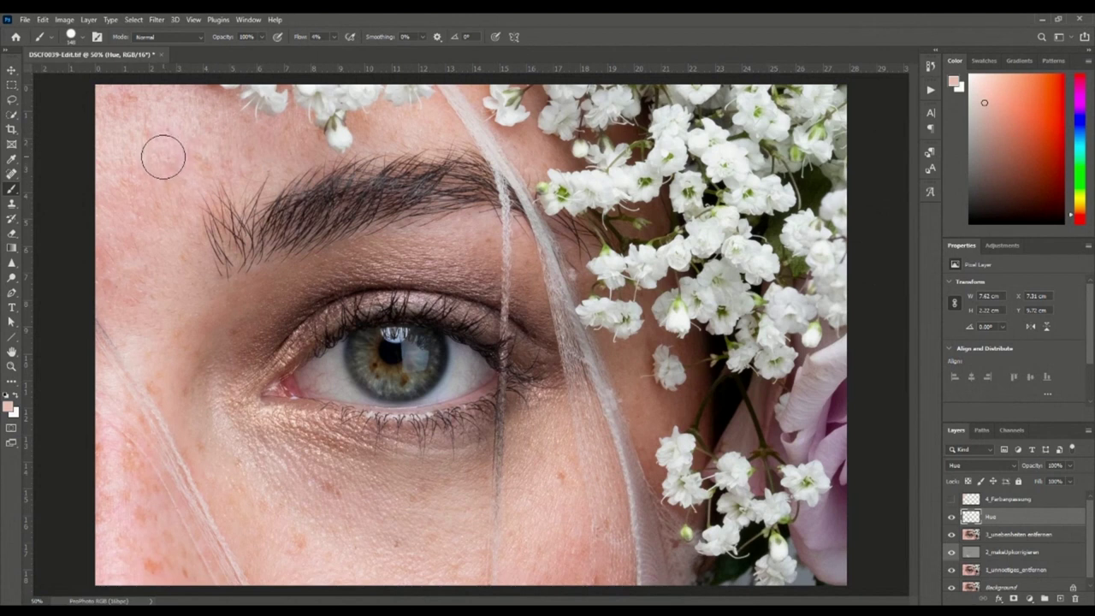
# - Paint the skin pink onto the Hue layer over the forehead, cheek and beside the eye
pyautogui.moveTo(160, 163)
pyautogui.mouseDown()
pyautogui.moveTo(163, 152)
pyautogui.moveTo(211, 142)
pyautogui.moveTo(179, 137)
pyautogui.moveTo(190, 149)
pyautogui.moveTo(177, 162)
pyautogui.moveTo(159, 134)
pyautogui.moveTo(177, 166)
pyautogui.moveTo(170, 150)
pyautogui.mouseUp()
pyautogui.moveTo(117, 176)
pyautogui.mouseDown()
pyautogui.moveTo(154, 188)
pyautogui.moveTo(149, 196)
pyautogui.moveTo(225, 162)
pyautogui.moveTo(117, 91)
pyautogui.moveTo(117, 282)
pyautogui.mouseUp()
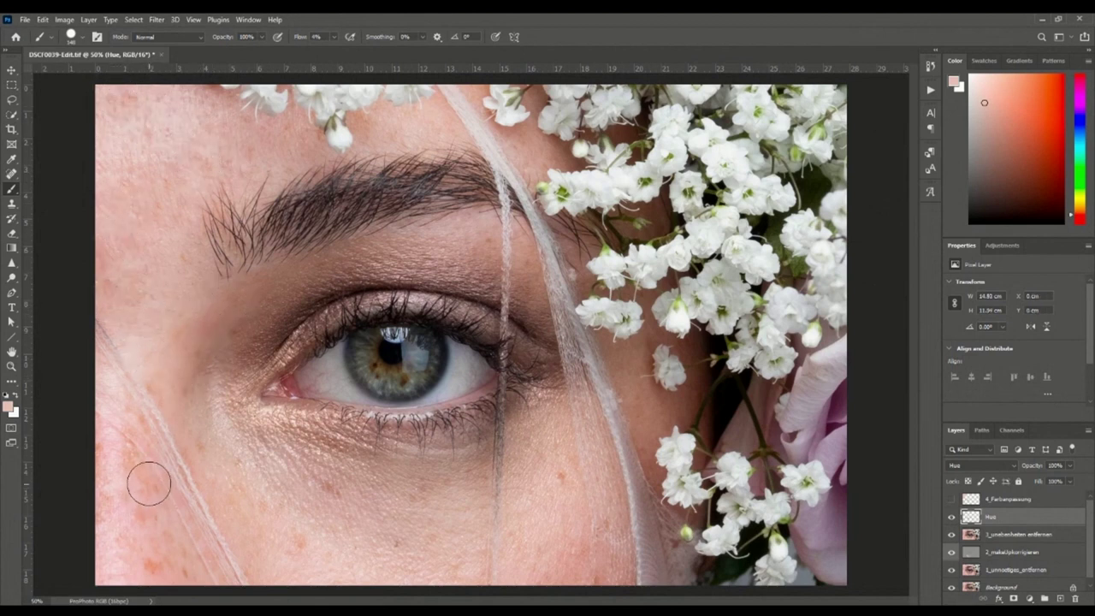
pyautogui.moveTo(142, 482)
pyautogui.mouseDown()
pyautogui.moveTo(122, 488)
pyautogui.moveTo(149, 501)
pyautogui.mouseUp()
pyautogui.moveTo(154, 554); pyautogui.dragTo(146, 435)
# - Preview other blend modes, keep the layer on Hue, and select 4_Farbanpassung
pyautogui.scroll(-1, 1001, 473)
pyautogui.scroll(1, 1001, 474)
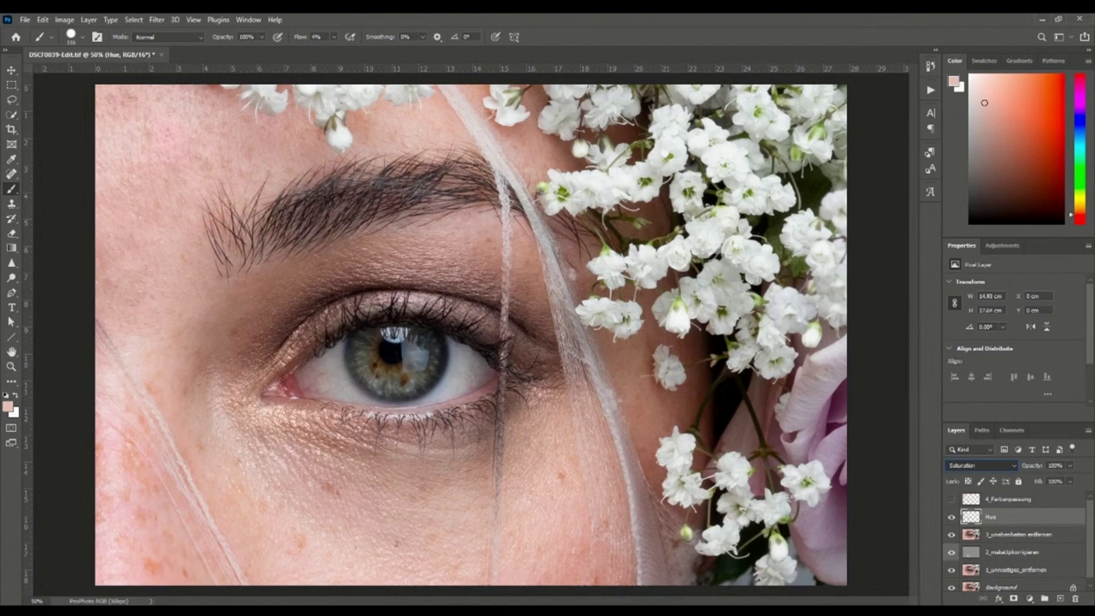
pyautogui.press('Escape')
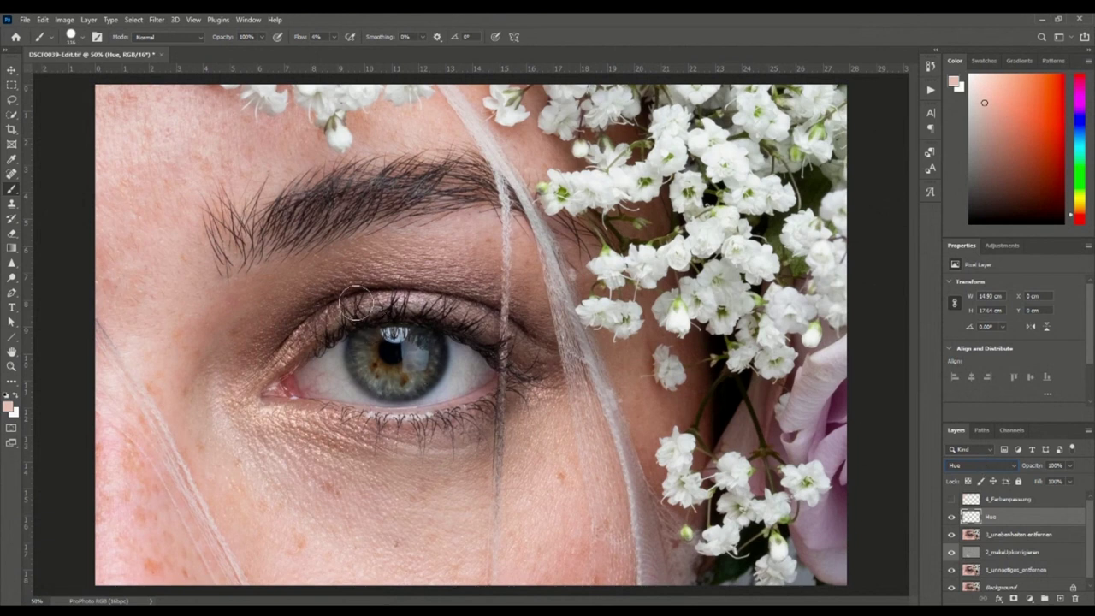
pyautogui.click(984, 465)
pyautogui.scroll(8, 984, 466)
pyautogui.scroll(-10, 984, 465)
pyautogui.press('Up')
pyautogui.click(1007, 501)
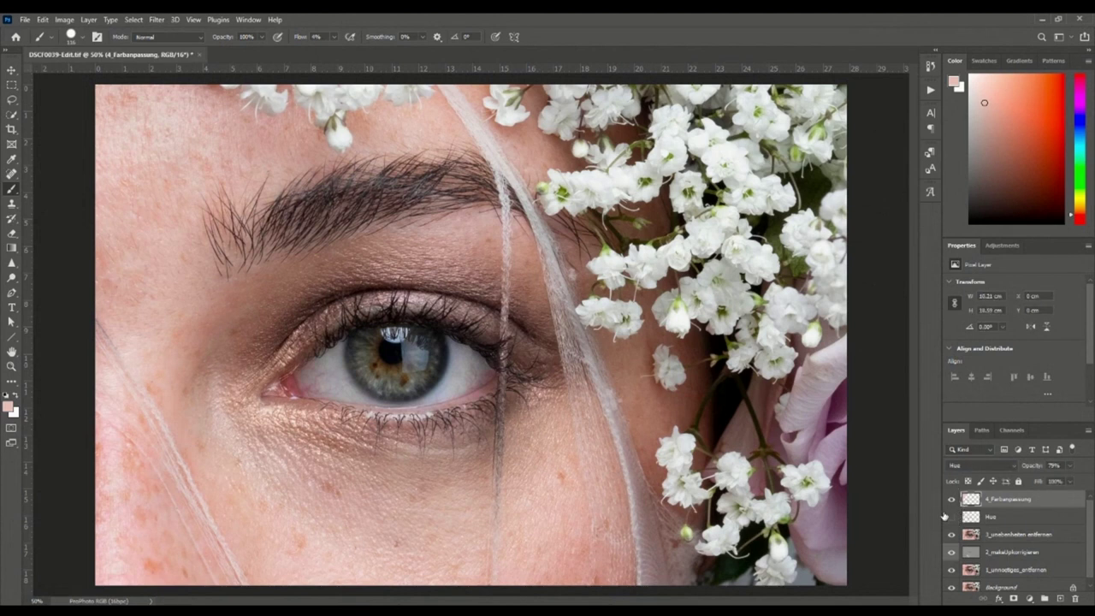
# - Add a Hue/Saturation adjustment layer above 4_Farbanpassung with the targeted adjustment tool active
pyautogui.click(1029, 599)
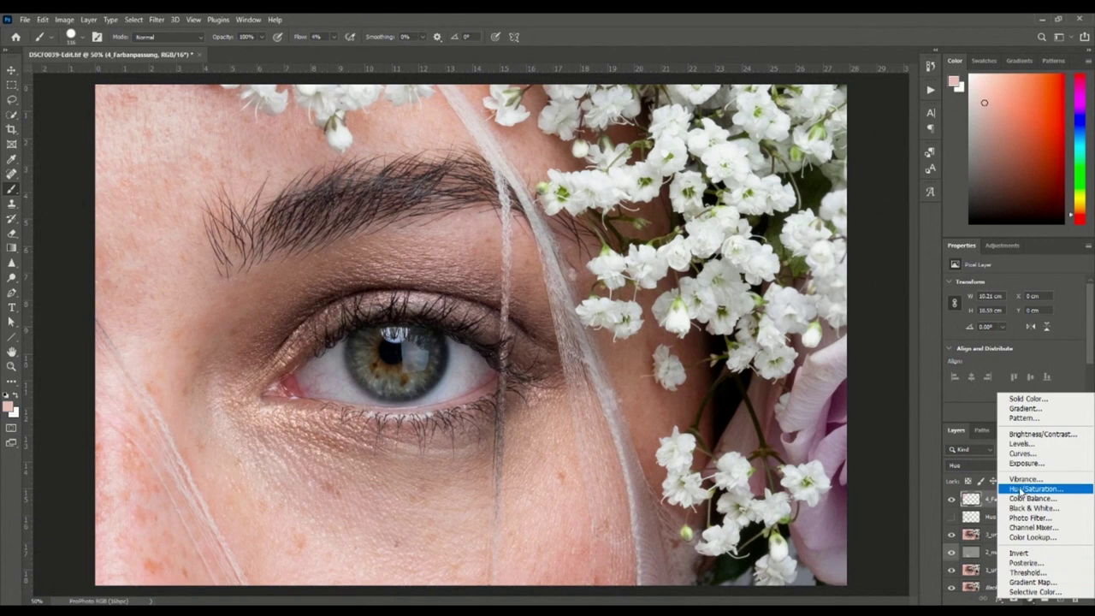
pyautogui.click(1021, 490)
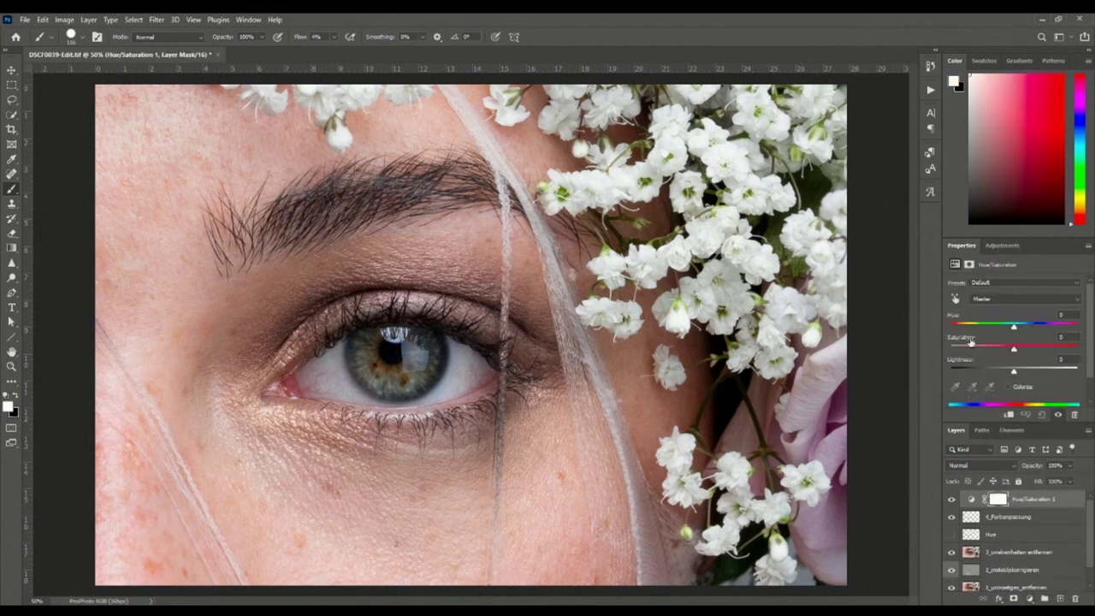
pyautogui.click(955, 298)
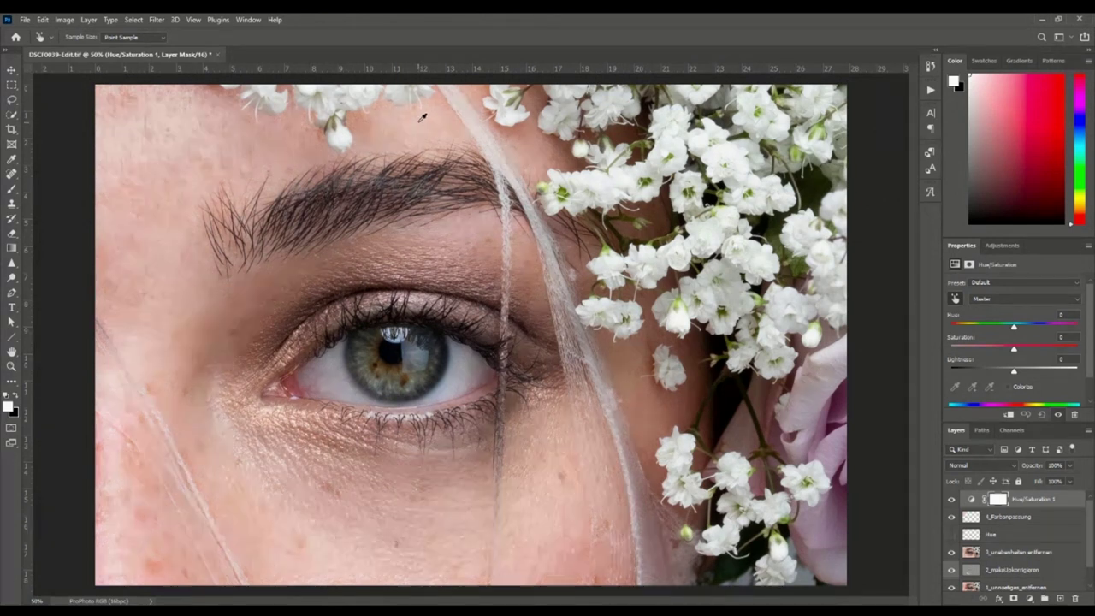
pyautogui.press('b')
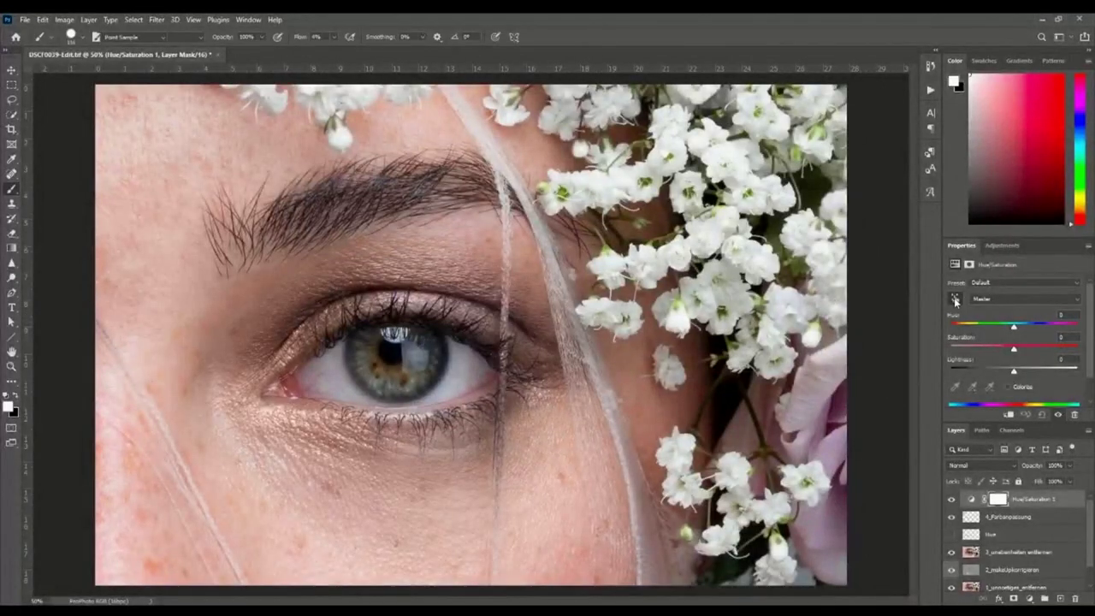
pyautogui.click(955, 299)
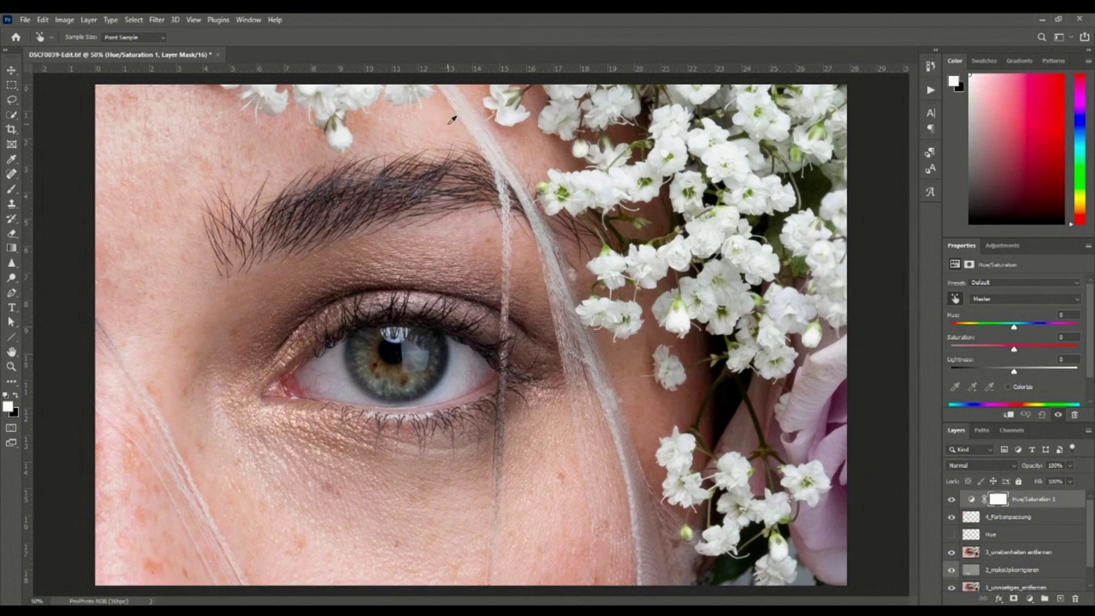
# - Target the skin's Reds and set them to Hue -6 and Saturation -20
pyautogui.moveTo(442, 129); pyautogui.dragTo(424, 131)
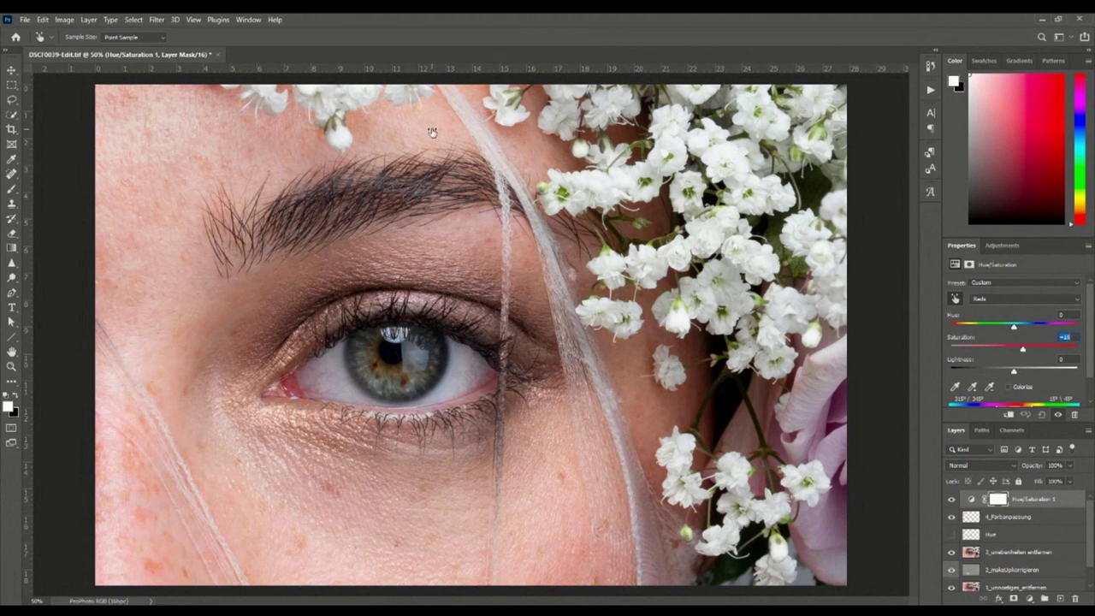
pyautogui.moveTo(432, 131); pyautogui.dragTo(438, 123)
pyautogui.moveTo(1010, 350); pyautogui.dragTo(1020, 348)
pyautogui.moveTo(1024, 349); pyautogui.dragTo(1018, 349)
pyautogui.moveTo(1017, 330); pyautogui.dragTo(1016, 328)
pyautogui.moveTo(1016, 330); pyautogui.dragTo(1019, 331)
pyautogui.moveTo(1021, 329); pyautogui.dragTo(1017, 329)
# - Compare the adjustment on and off, then reset Reds Saturation and Hue to 0
pyautogui.click(951, 498)
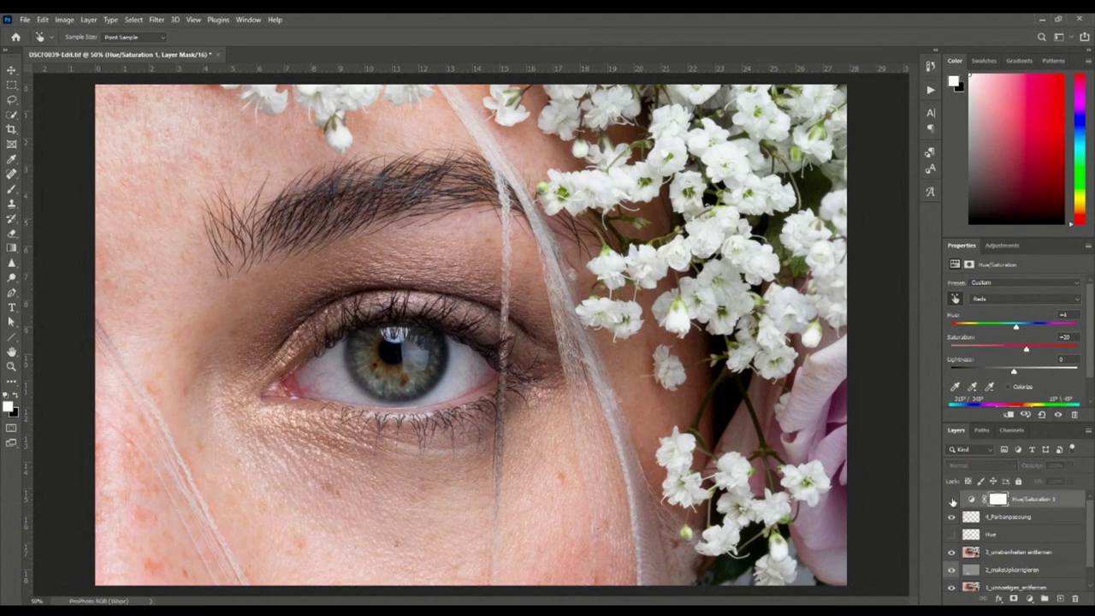
pyautogui.click(951, 500)
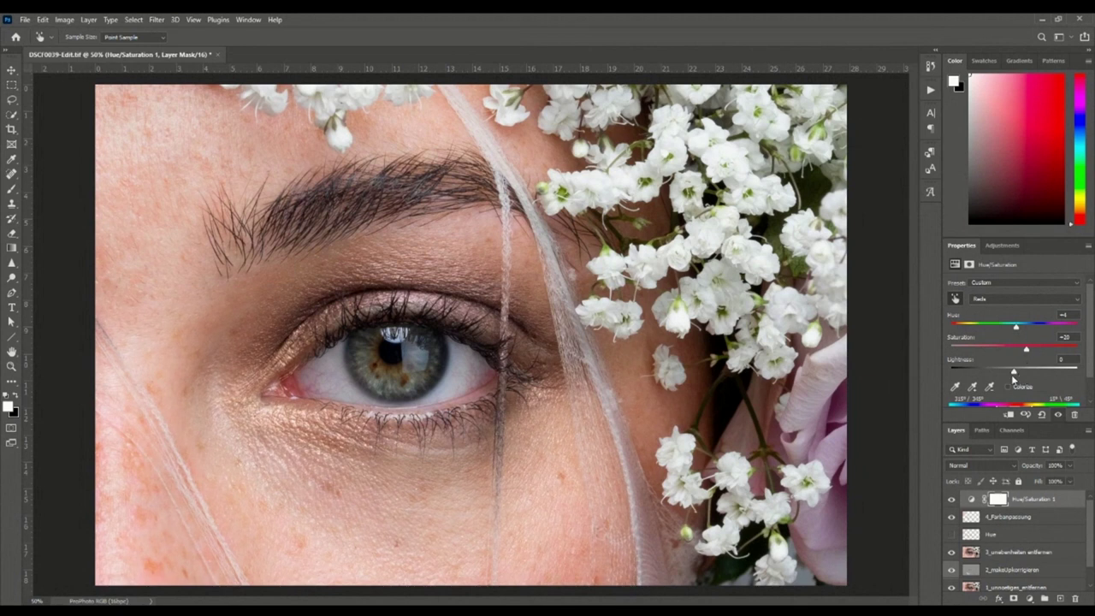
pyautogui.doubleClick(1066, 337)
pyautogui.write('0')
pyautogui.doubleClick(1064, 315)
pyautogui.write('0')
# - Boost the Reds saturation and darken their Lightness to -33
pyautogui.click(1005, 372)
pyautogui.moveTo(1015, 351); pyautogui.dragTo(1031, 350)
pyautogui.click(952, 499)
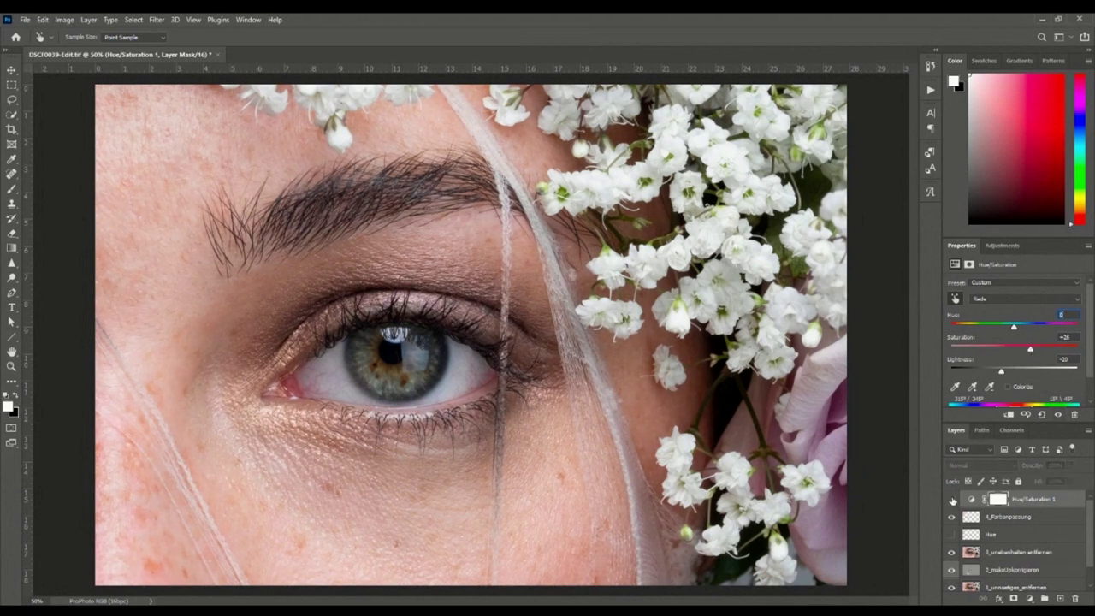
pyautogui.click(952, 499)
pyautogui.moveTo(1003, 370)
pyautogui.mouseDown()
pyautogui.moveTo(993, 370)
pyautogui.moveTo(1036, 351)
pyautogui.mouseUp()
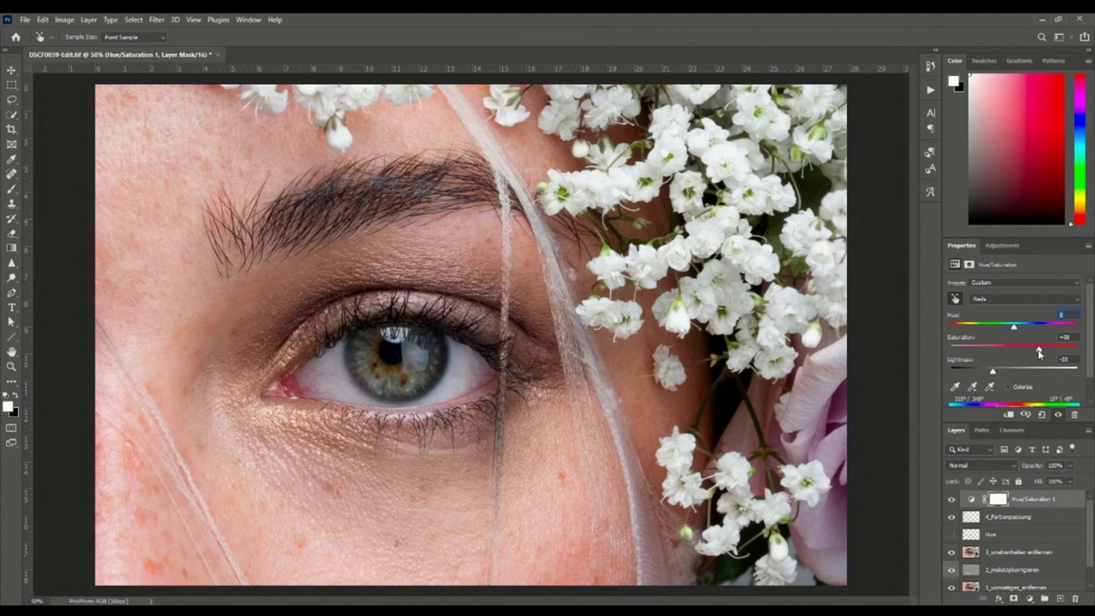
# - Toggle the adjustment repeatedly to compare, then delete the Hue/Saturation layer
pyautogui.click(951, 502)
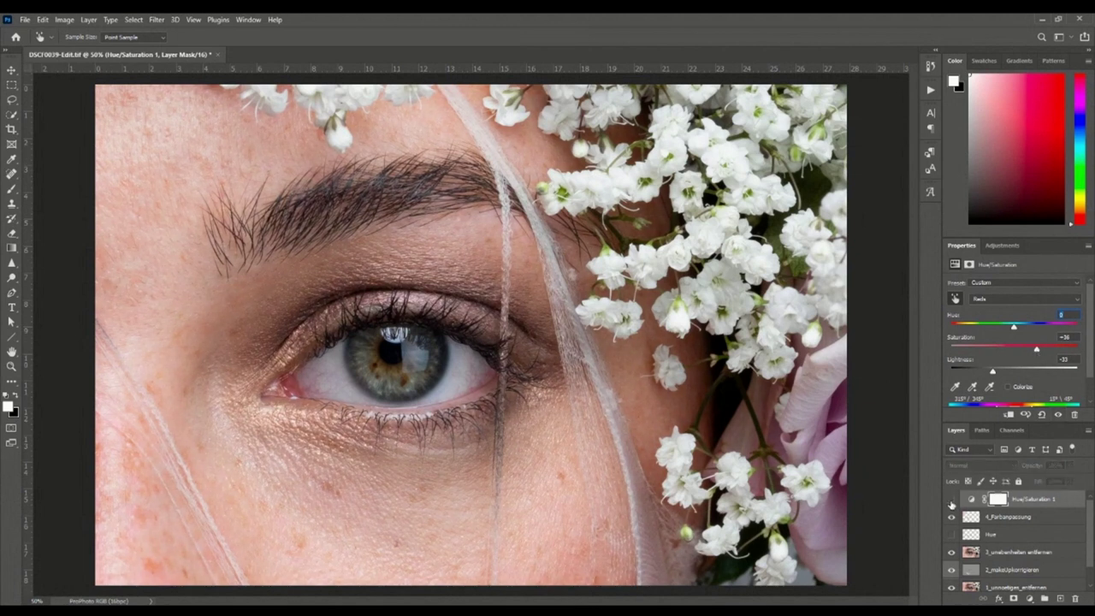
pyautogui.click(951, 502)
pyautogui.click(952, 502)
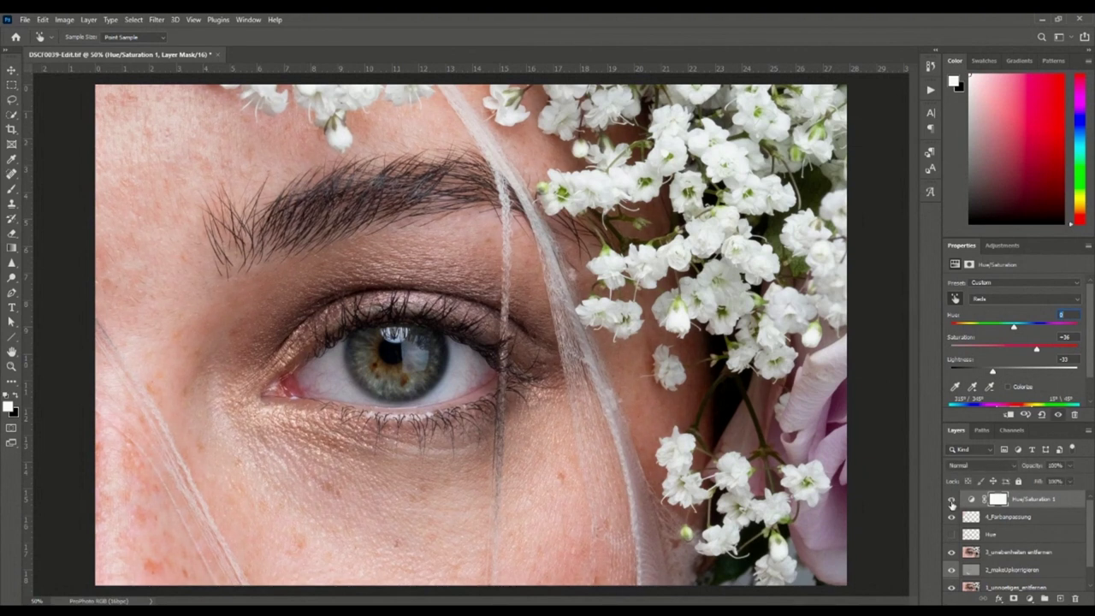
pyautogui.click(951, 501)
pyautogui.click(952, 501)
pyautogui.click(951, 501)
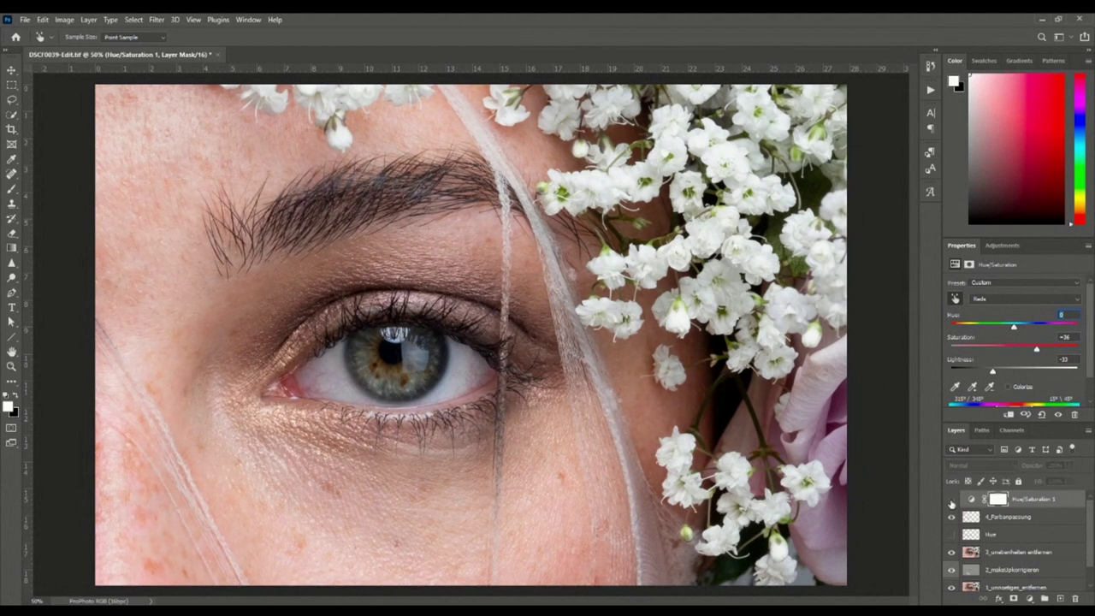
pyautogui.click(951, 501)
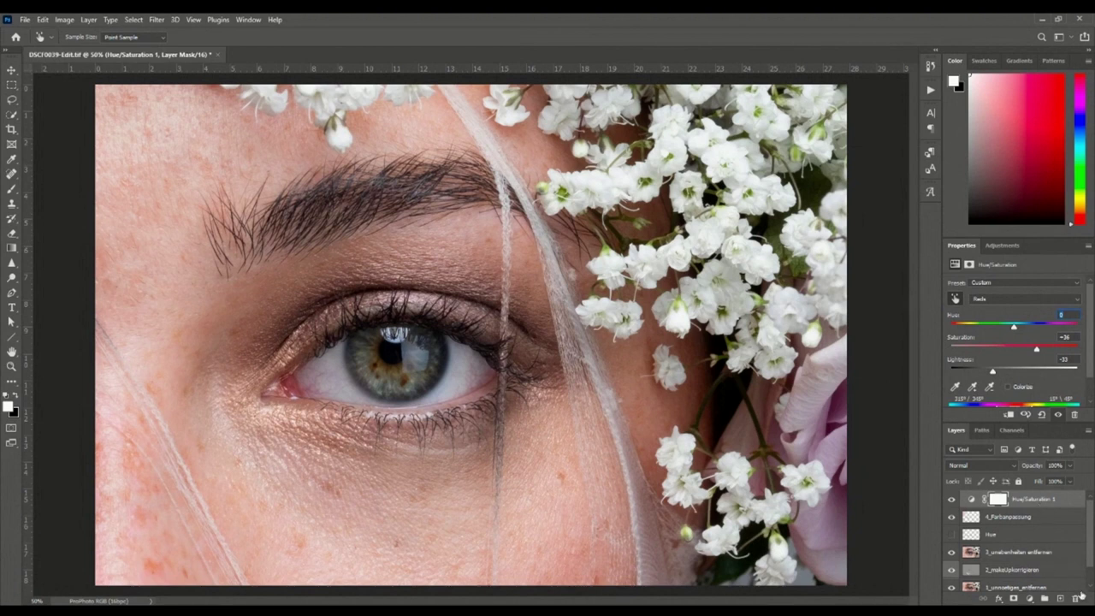
pyautogui.moveTo(1060, 501); pyautogui.dragTo(1078, 597)
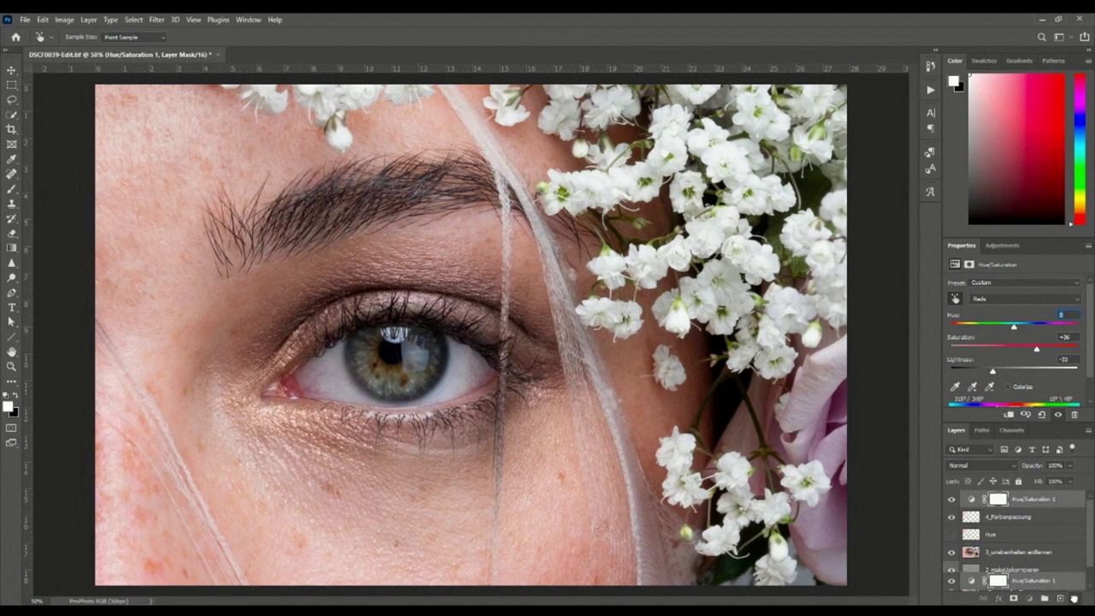
# - Add a fresh Hue/Saturation adjustment layer with the targeted adjustment tool active
pyautogui.click(1030, 599)
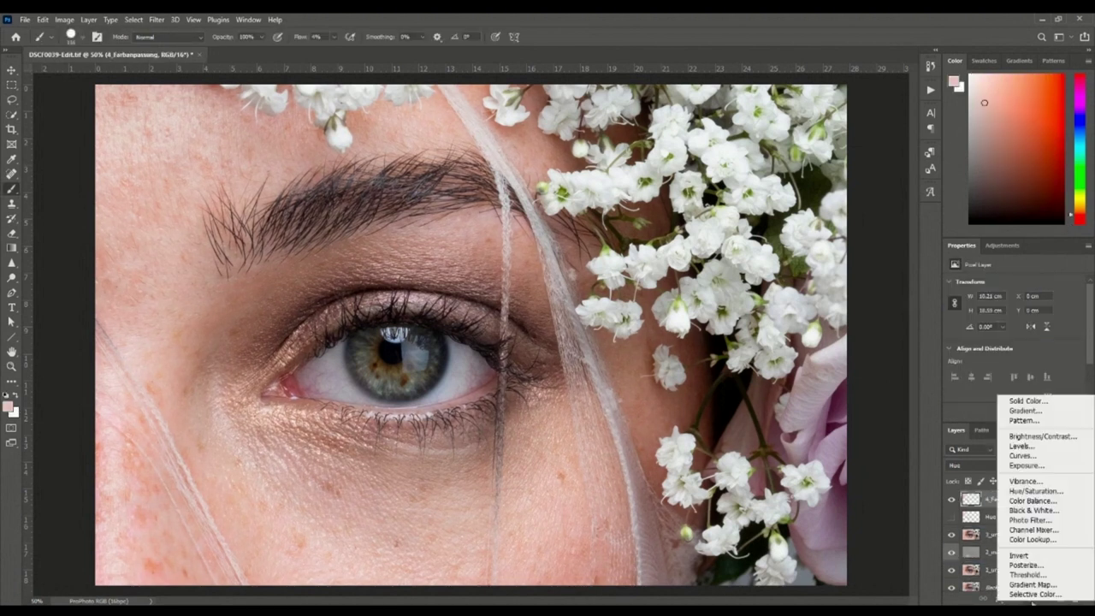
pyautogui.click(1035, 491)
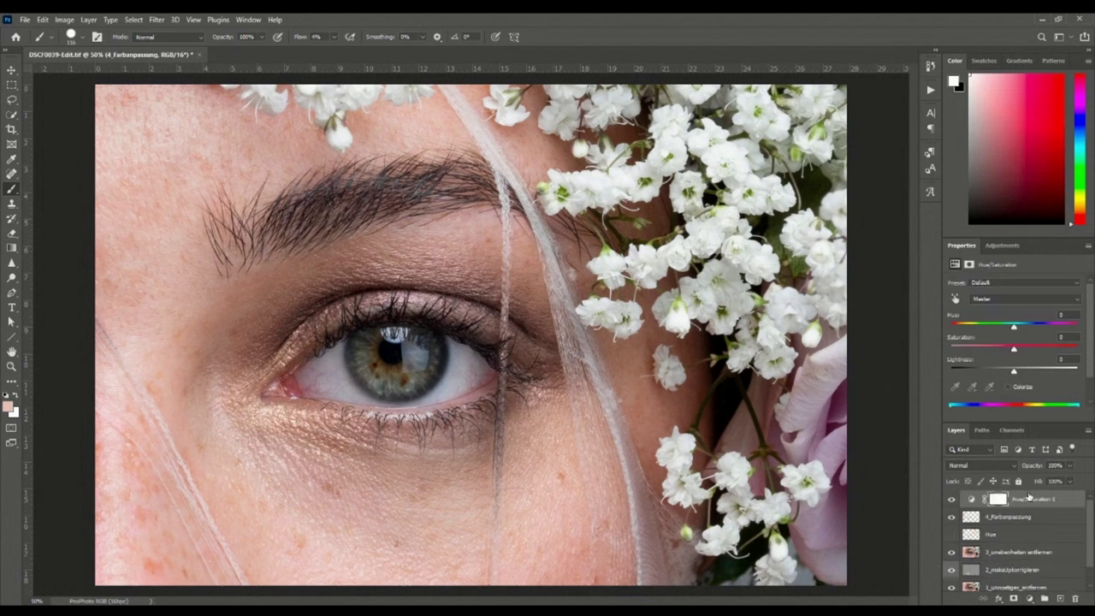
pyautogui.click(955, 298)
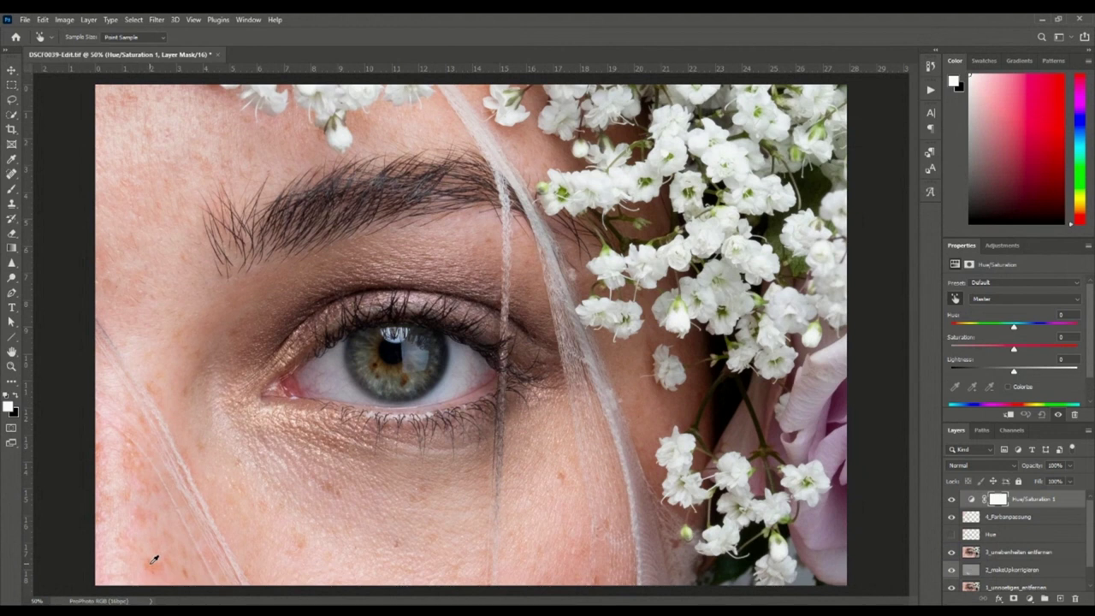
# - Pick the reddish skin tones, narrow the hue range from both sides, and lower Lightness
pyautogui.moveTo(154, 560); pyautogui.dragTo(164, 563)
pyautogui.scroll(-2, 1091, 344)
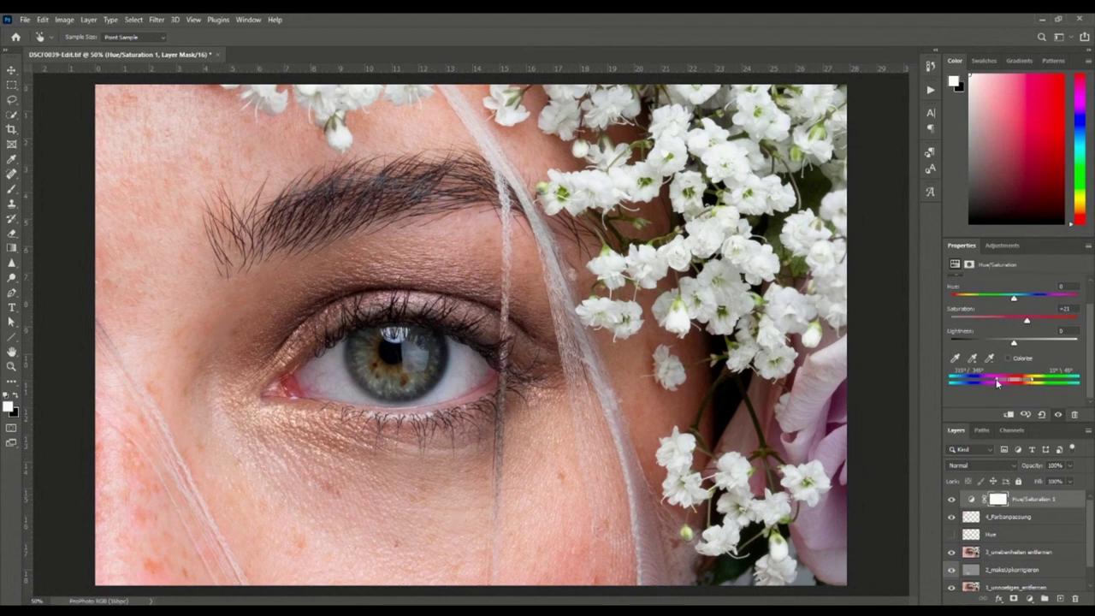
pyautogui.moveTo(997, 382); pyautogui.dragTo(1008, 383)
pyautogui.moveTo(1036, 383); pyautogui.dragTo(1026, 385)
pyautogui.moveTo(1000, 343); pyautogui.dragTo(1003, 346)
# - Trash Hue/Saturation 1 and the Hue layer, leaving 4_Farbanpassung above 3_unebenheiten entfernen
pyautogui.moveTo(1046, 501); pyautogui.dragTo(1076, 599)
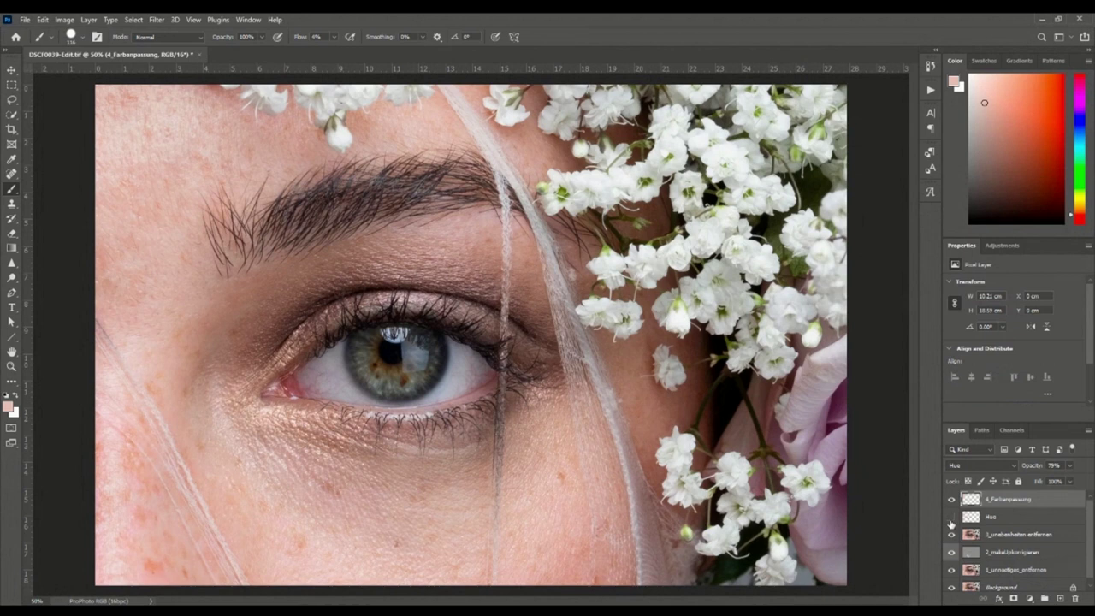
pyautogui.moveTo(1008, 518); pyautogui.dragTo(1075, 598)
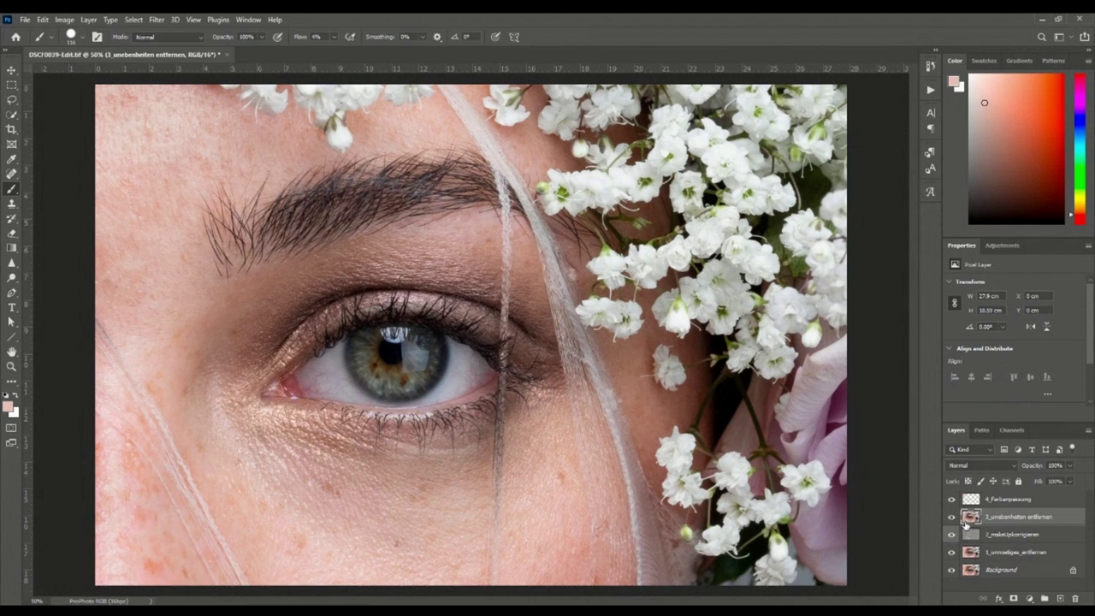
# - Compare against the original Background, hide layers 4–2, and duplicate the Background layer
pyautogui.keyDown('alt'); pyautogui.click(952, 570); pyautogui.keyUp('alt')
pyautogui.keyDown('alt'); pyautogui.click(952, 572); pyautogui.keyUp('alt')
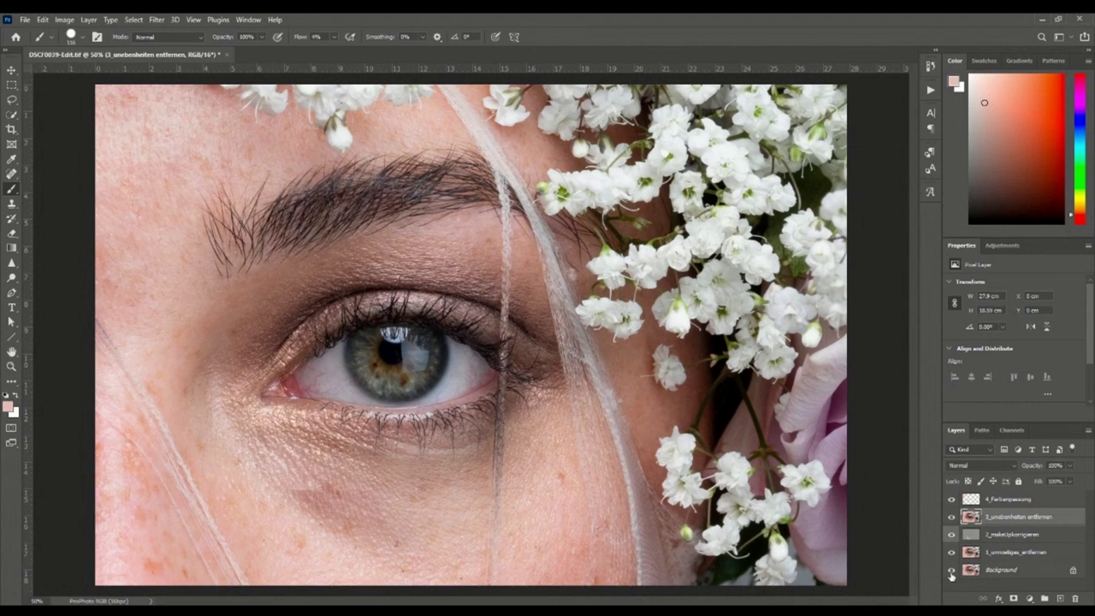
pyautogui.keyDown('alt'); pyautogui.click(951, 571); pyautogui.keyUp('alt')
pyautogui.keyDown('alt'); pyautogui.click(951, 572); pyautogui.keyUp('alt')
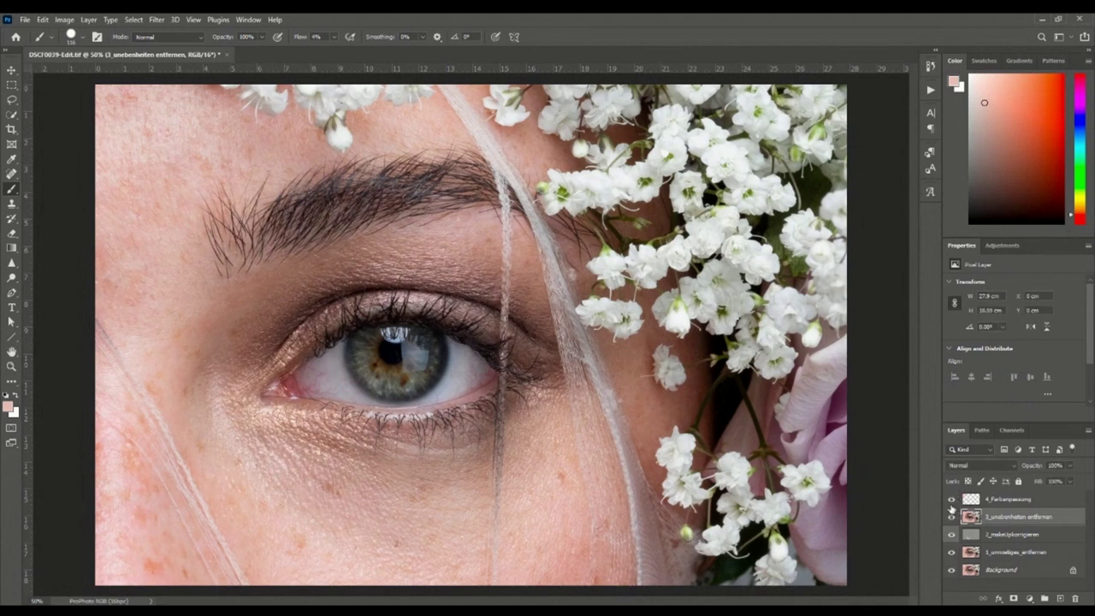
pyautogui.moveTo(952, 501); pyautogui.dragTo(951, 552)
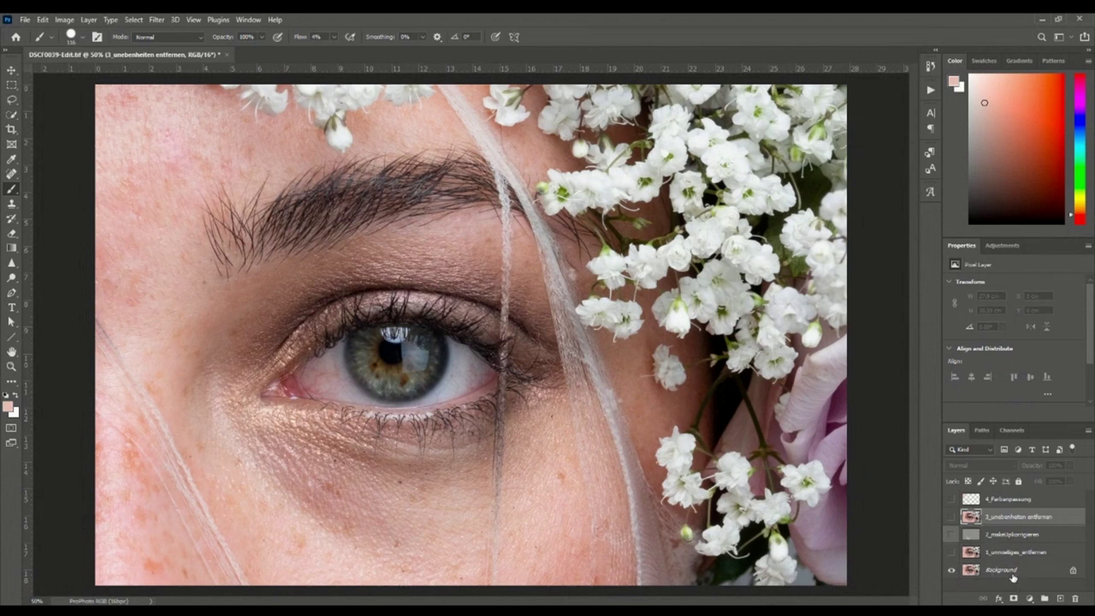
pyautogui.moveTo(1031, 577); pyautogui.dragTo(1061, 597)
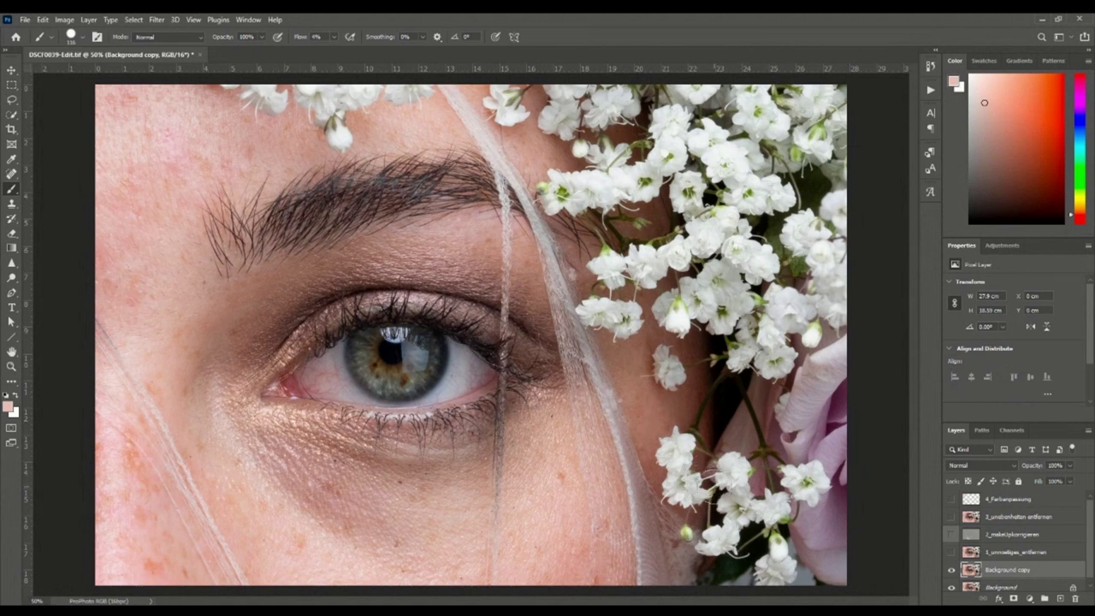
# - Preview the cheek skin and give the low layer a 10-pixel Gaussian Blur
pyautogui.press('F2')
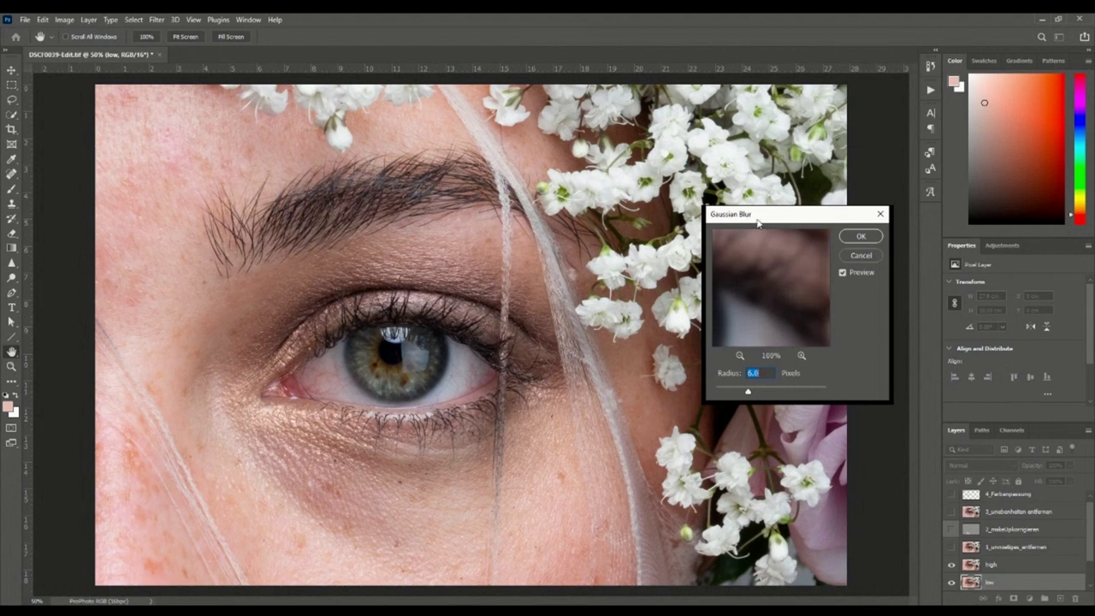
pyautogui.moveTo(753, 218); pyautogui.dragTo(702, 207)
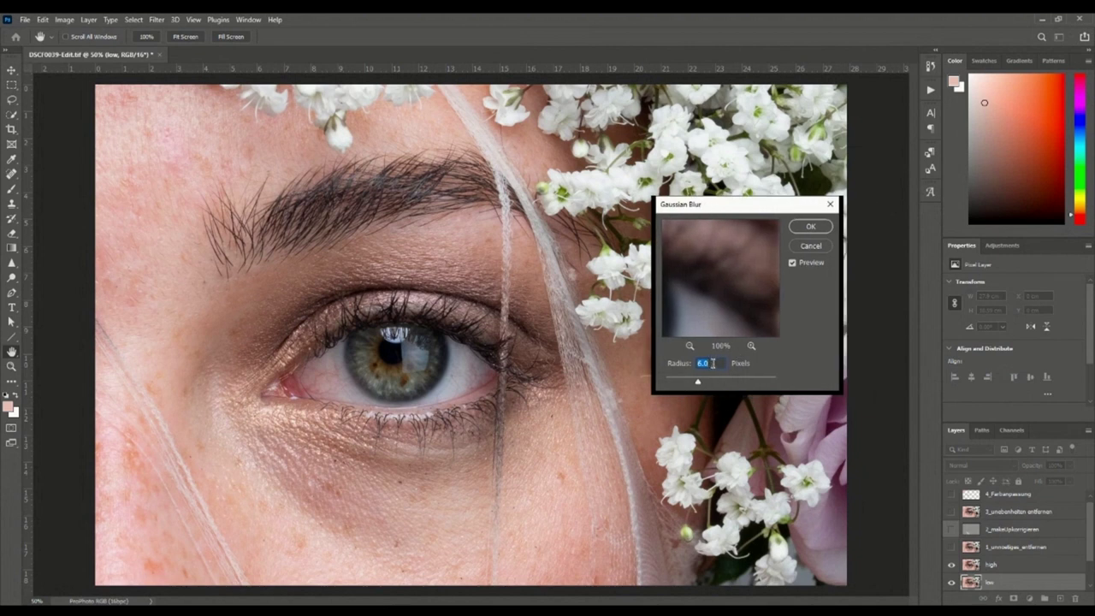
pyautogui.moveTo(752, 298); pyautogui.dragTo(734, 247)
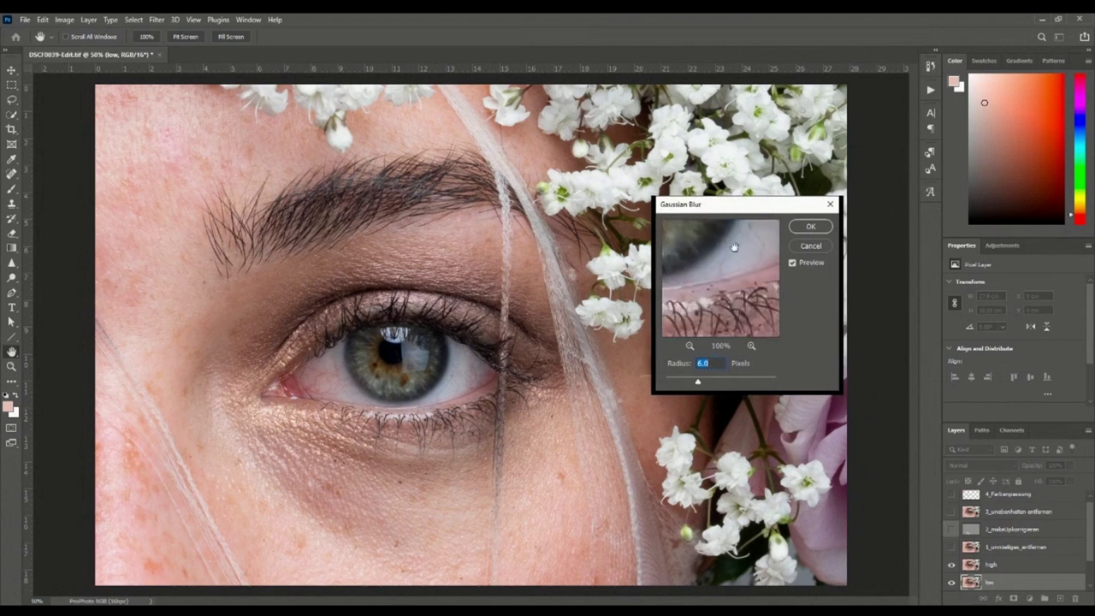
pyautogui.click(689, 345)
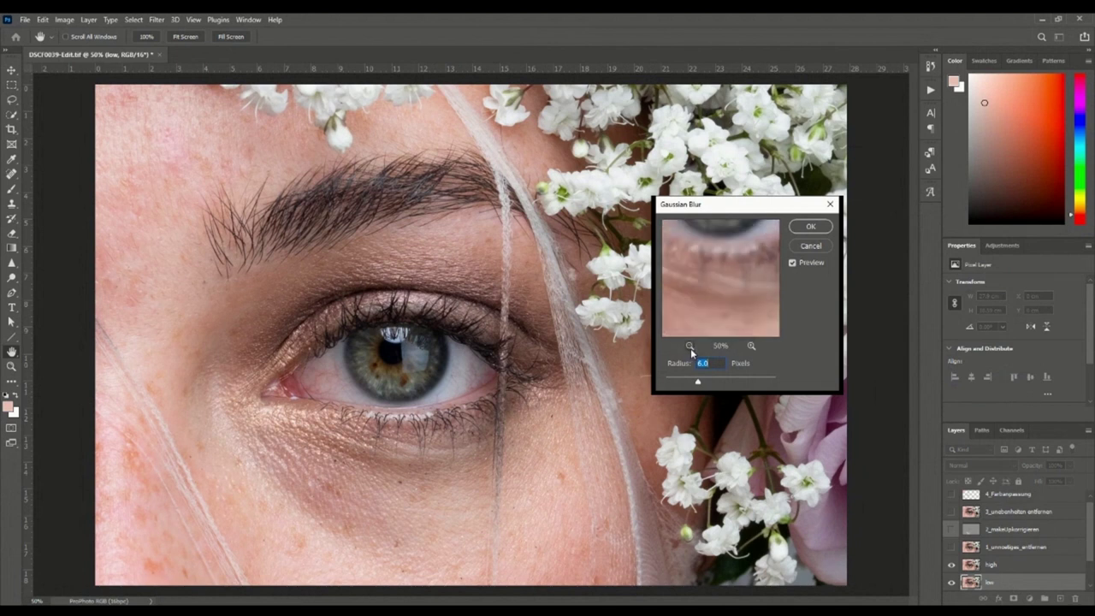
pyautogui.click(690, 346)
pyautogui.moveTo(711, 299)
pyautogui.mouseDown()
pyautogui.moveTo(754, 246)
pyautogui.moveTo(722, 294)
pyautogui.mouseUp()
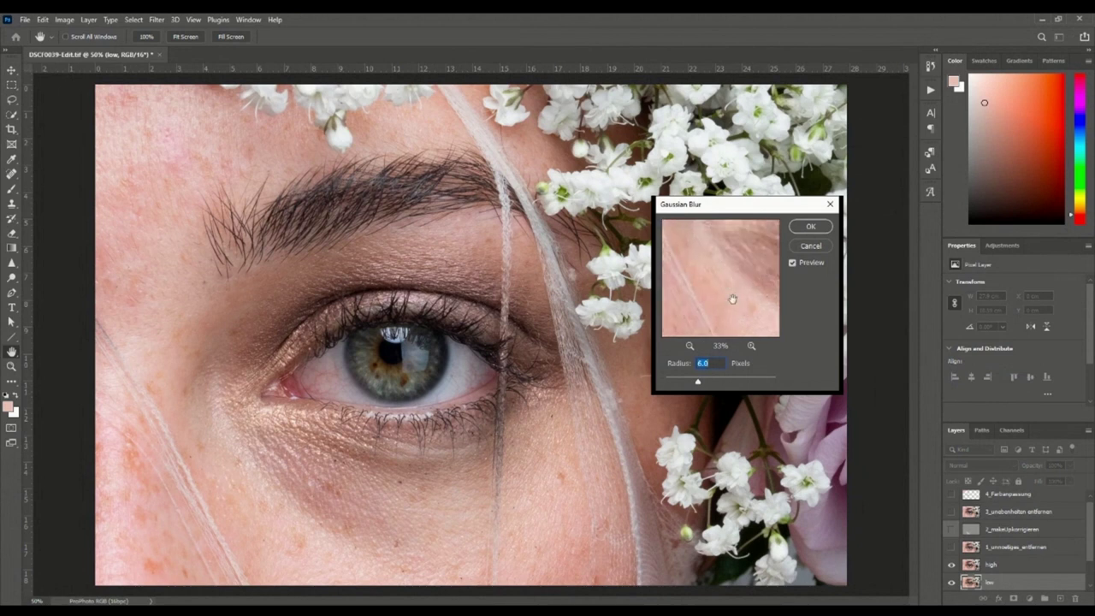
pyautogui.moveTo(731, 300); pyautogui.dragTo(686, 268)
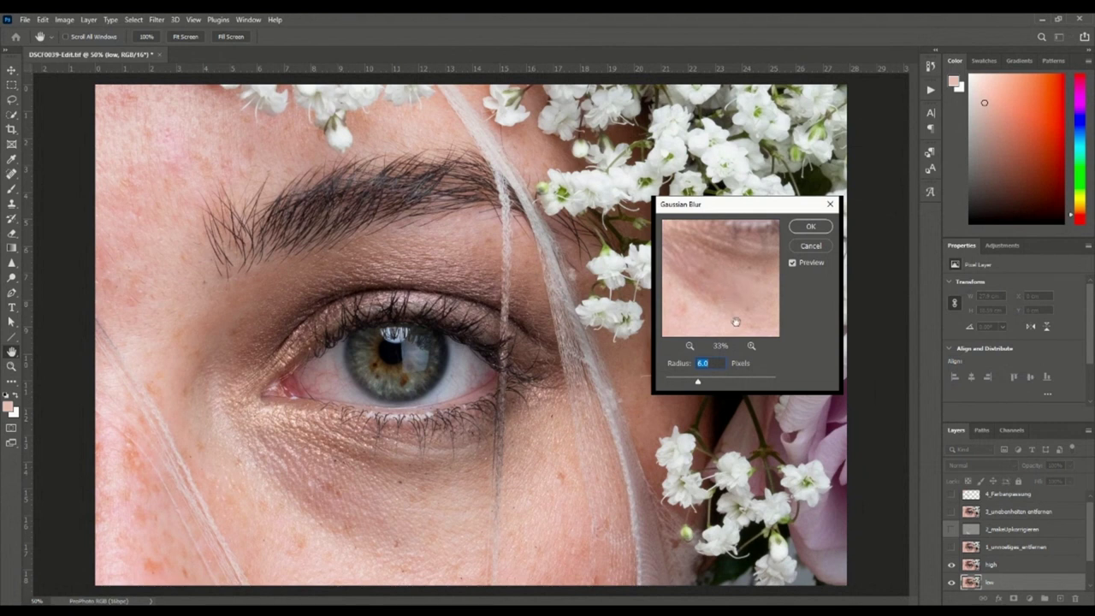
pyautogui.press('Up')
pyautogui.press('Up')
pyautogui.moveTo(709, 305); pyautogui.dragTo(745, 300)
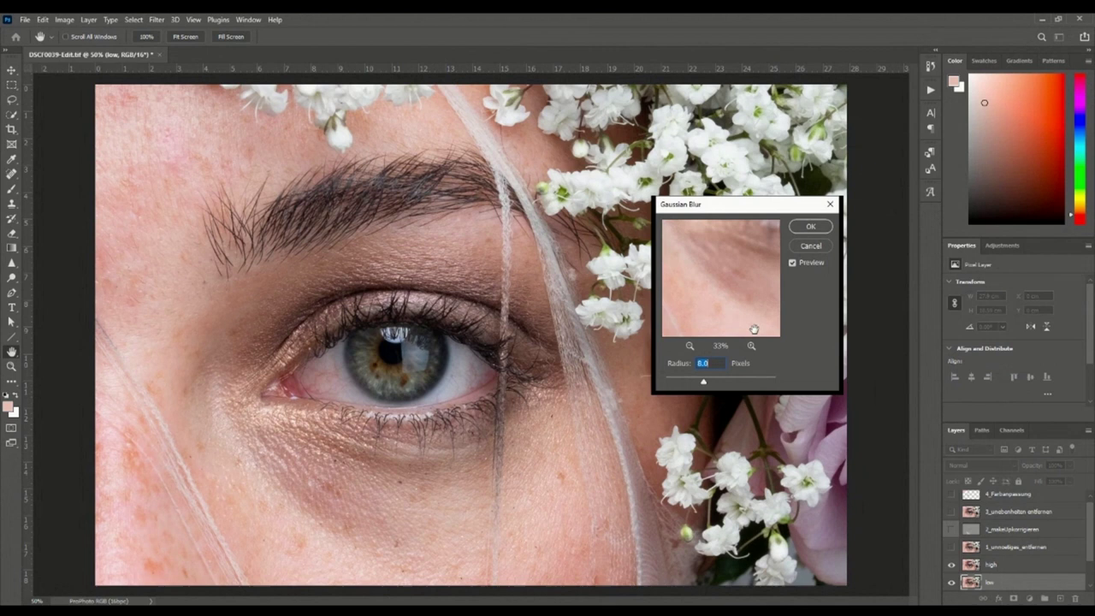
pyautogui.write('10')
pyautogui.click(810, 226)
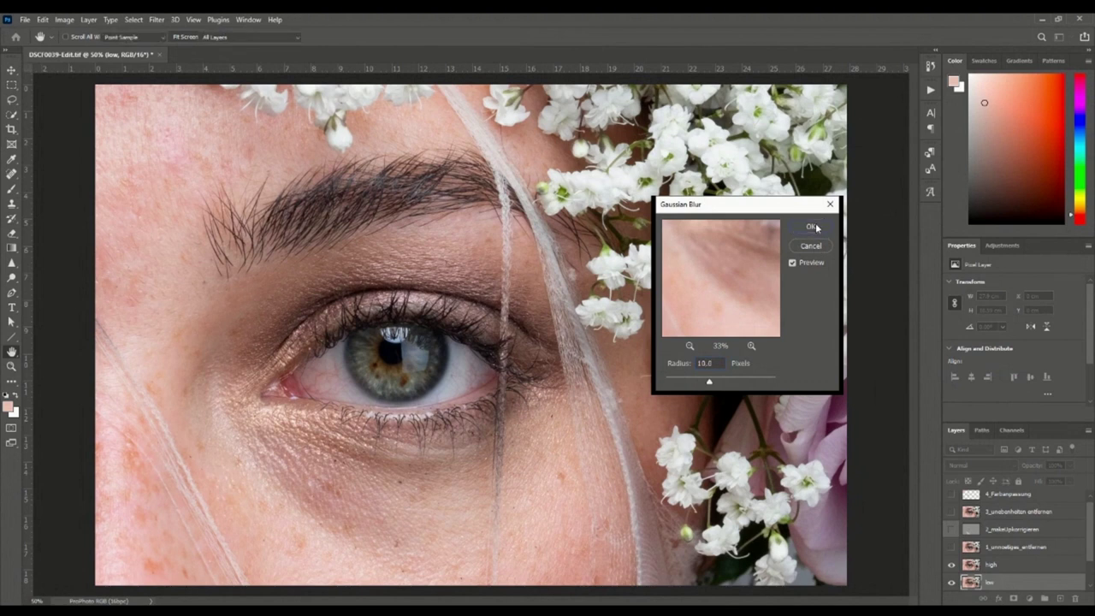
pyautogui.press('b')
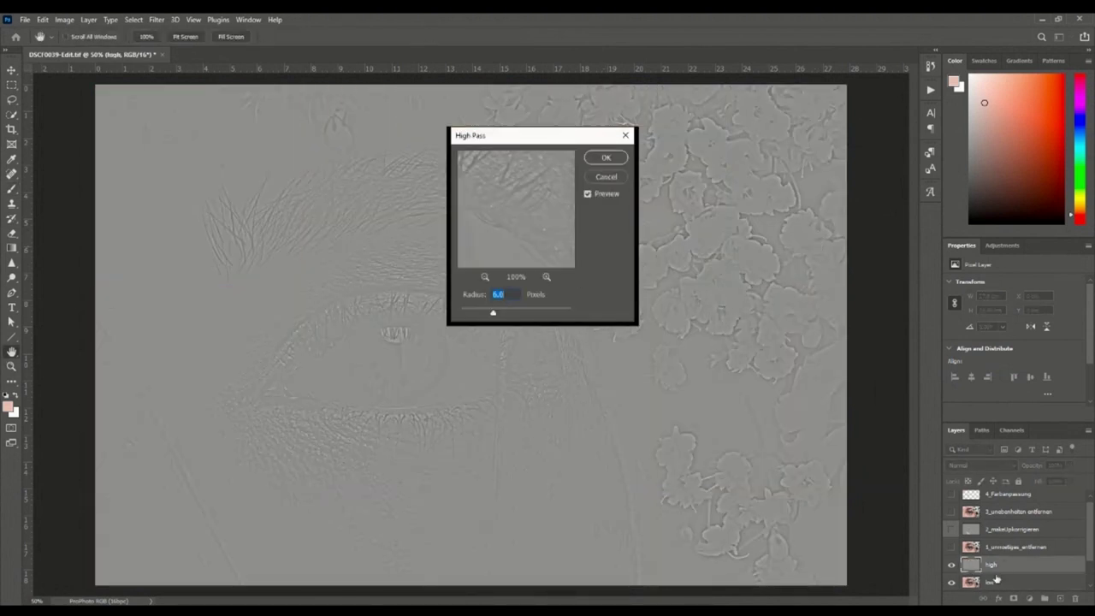
# - Raise the High Pass radius on the high layer to 10 pixels
pyautogui.moveTo(493, 313); pyautogui.dragTo(503, 313)
pyautogui.click(606, 159)
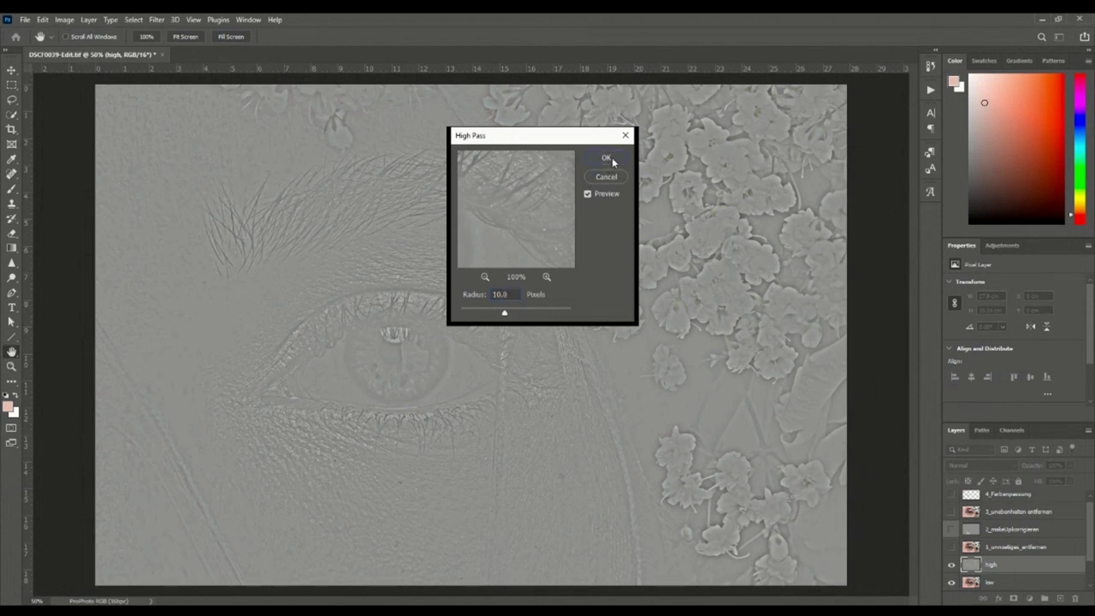
# - Apply the High Pass, then delete Ebene 1 and group the remaining layers into Gruppe 1
pyautogui.click(606, 159)
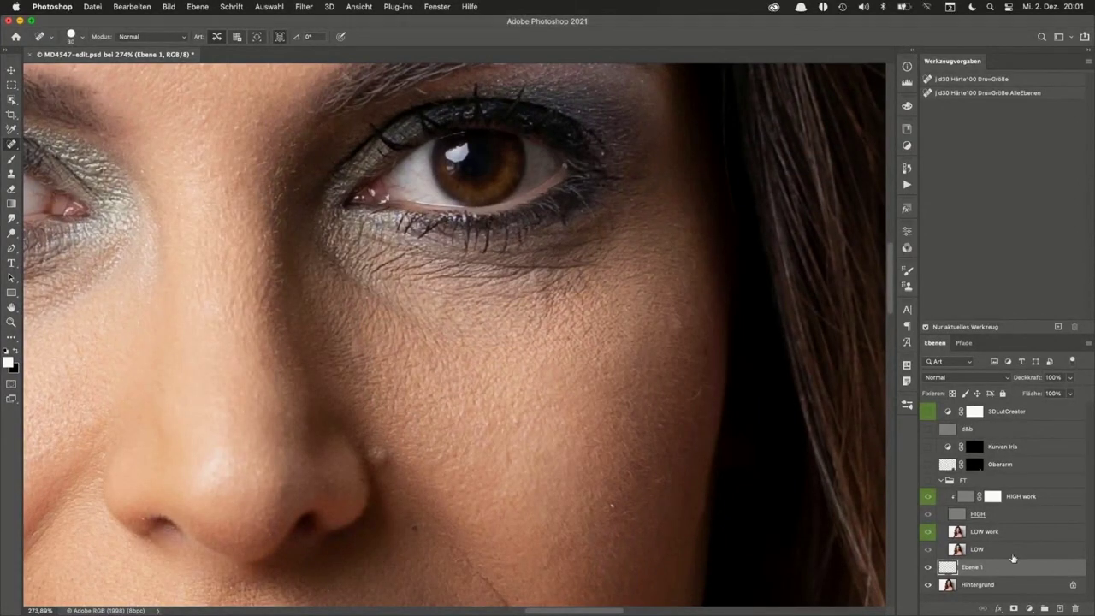
pyautogui.click(964, 585)
pyautogui.click(995, 570)
pyautogui.press('BackSpace')
pyautogui.keyDown('shift'); pyautogui.click(1037, 415); pyautogui.keyUp('shift')
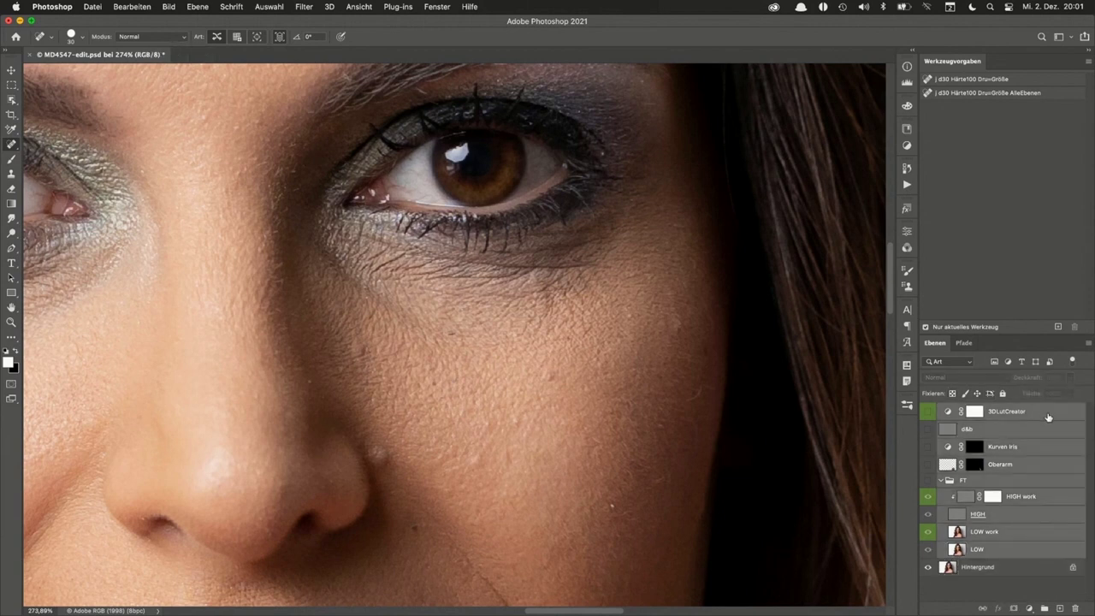
pyautogui.hotkey('ctrl', 'g')
pyautogui.click(979, 426)
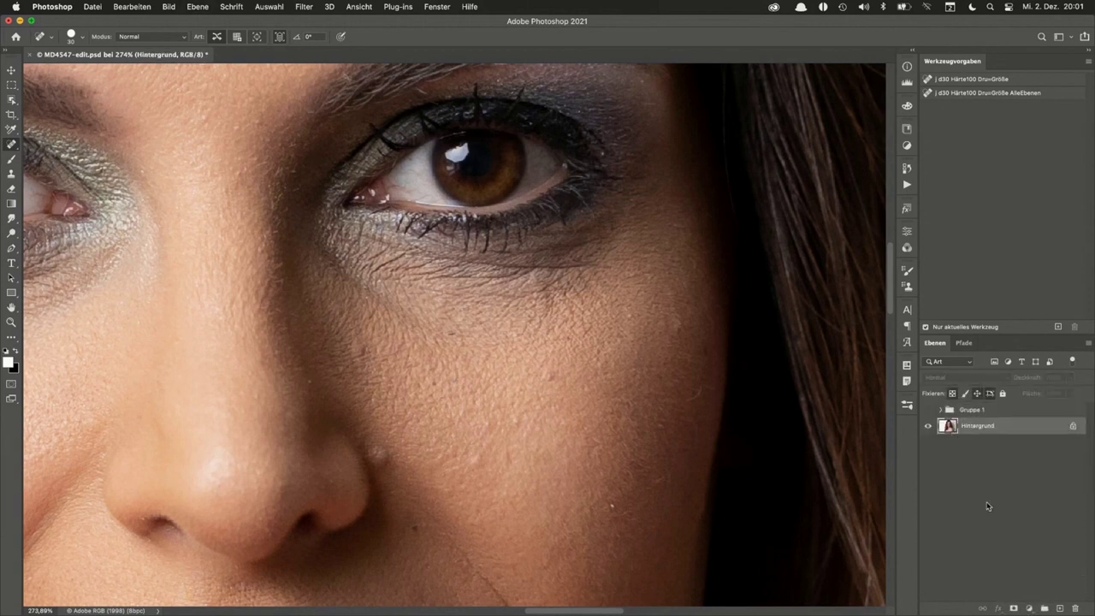
# - Run the FT MD frequency-separation action with a lowered LOW blur radius
pyautogui.click(907, 185)
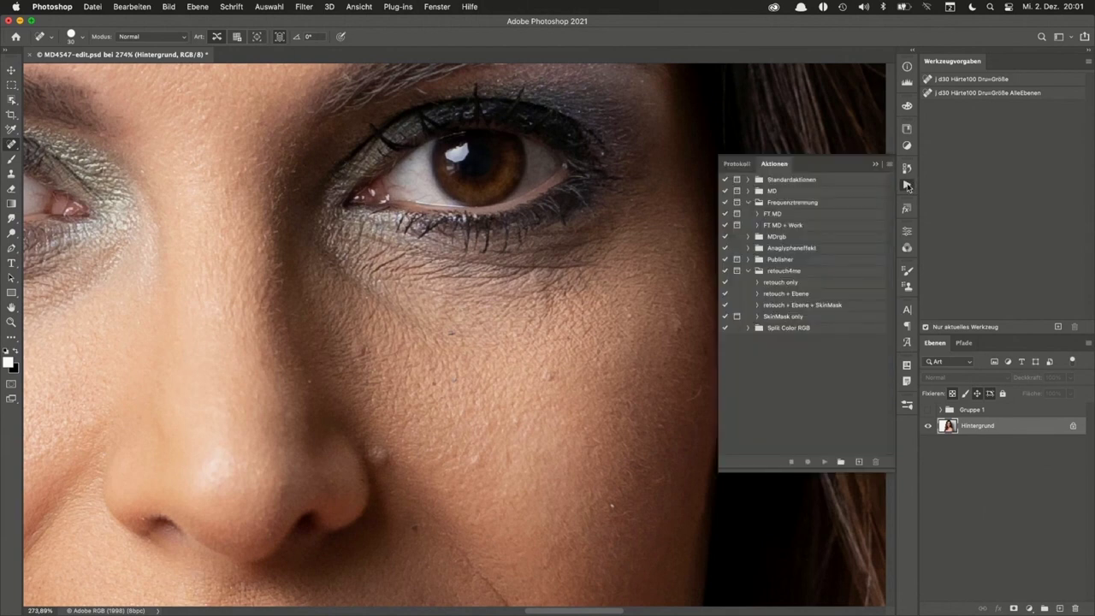
pyautogui.click(773, 213)
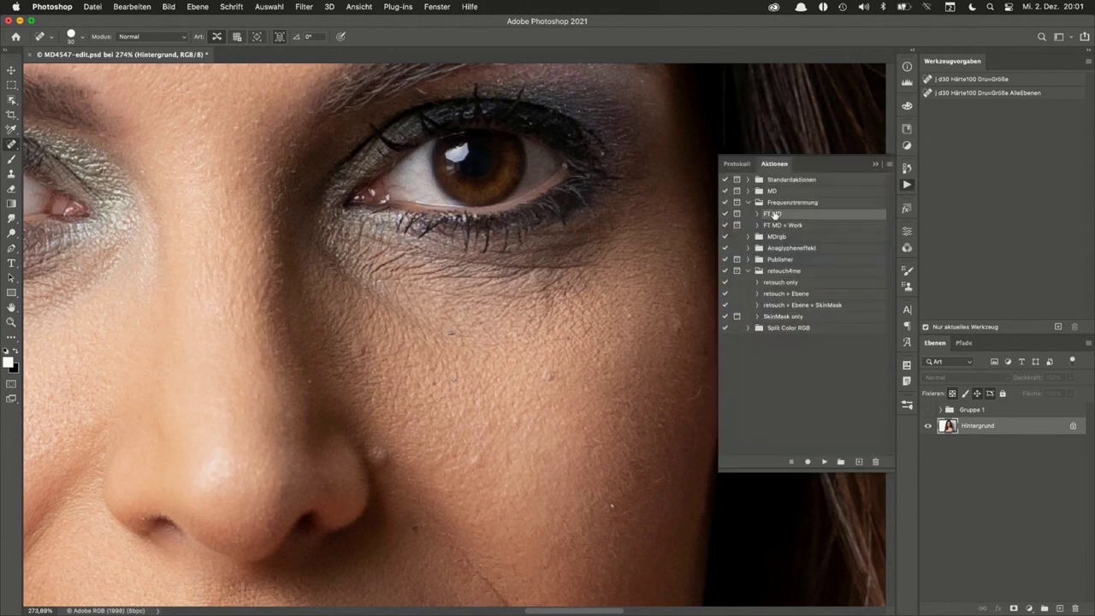
pyautogui.click(824, 462)
pyautogui.moveTo(721, 367); pyautogui.dragTo(711, 367)
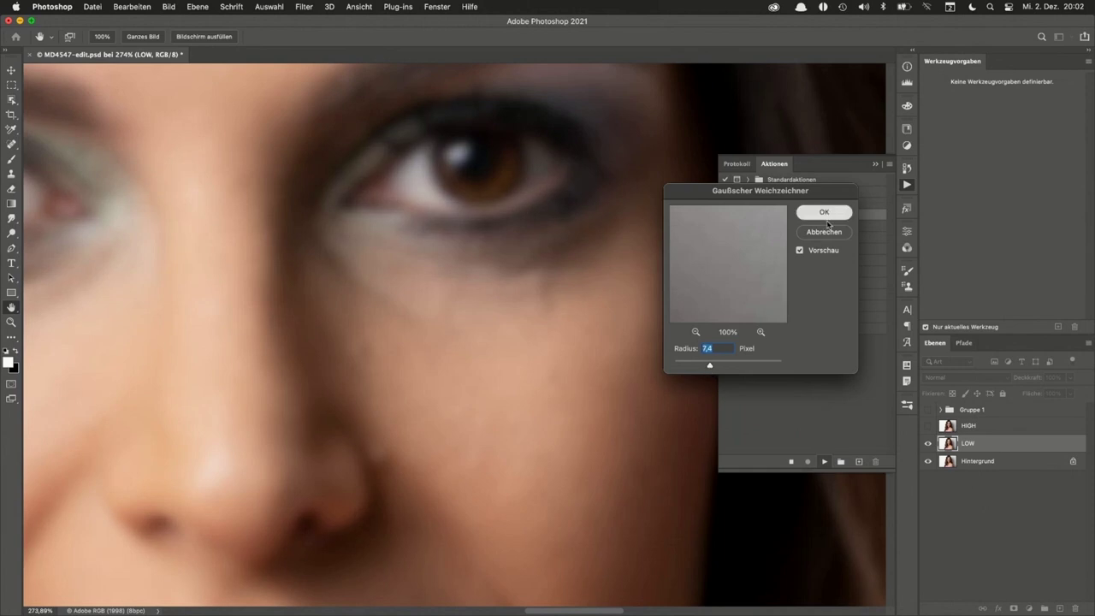
pyautogui.click(826, 219)
# - Delete the action's FT group with its HIGH and LOW layers and close Actions
pyautogui.click(941, 424)
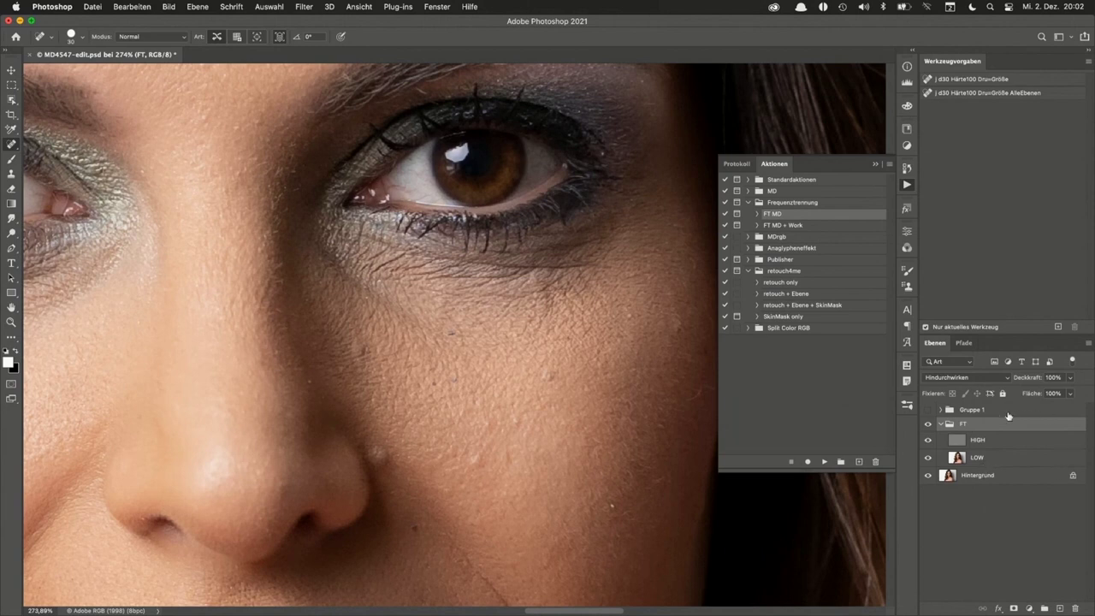
pyautogui.press('Delete')
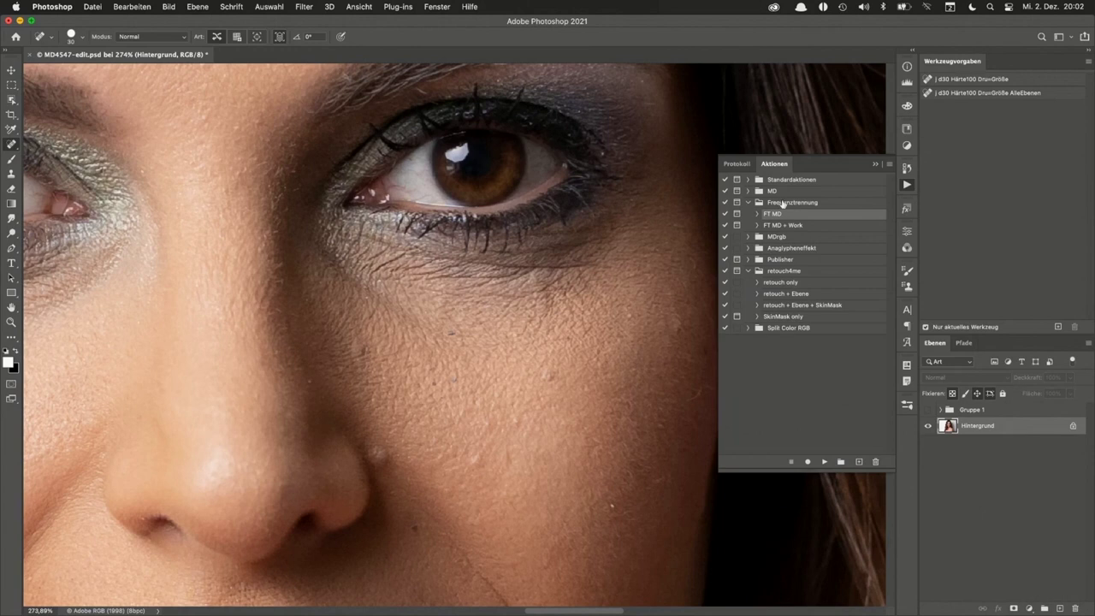
pyautogui.click(756, 214)
pyautogui.click(757, 215)
pyautogui.click(911, 187)
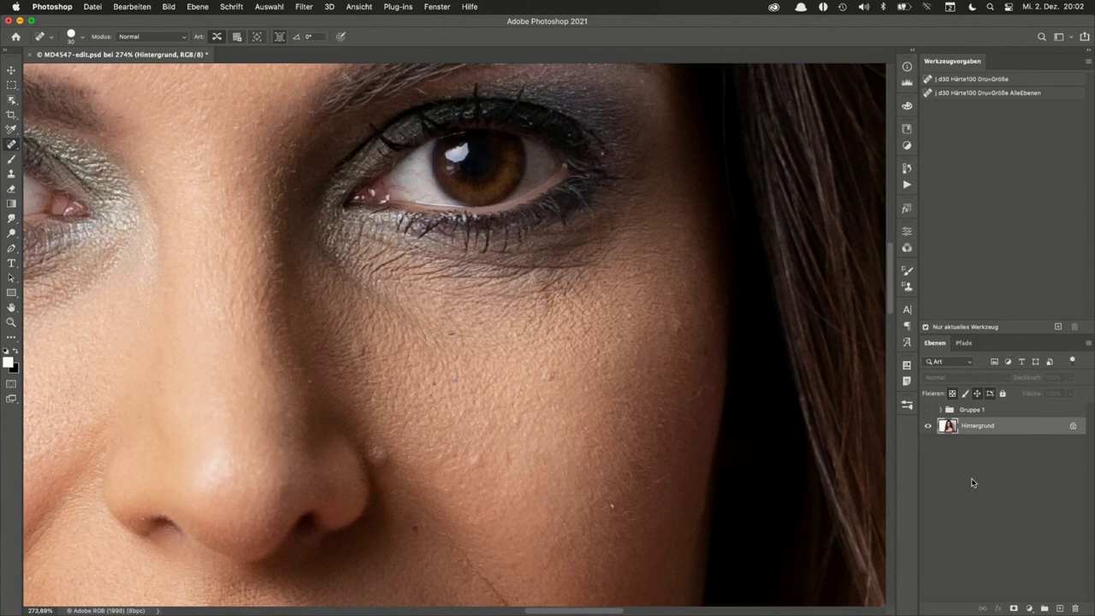
# - Duplicate Hintergrund twice, name the copies LOW and HIGH, and hide HIGH
pyautogui.hotkey('ctrl', 'j')
pyautogui.hotkey('ctrl', 'j')
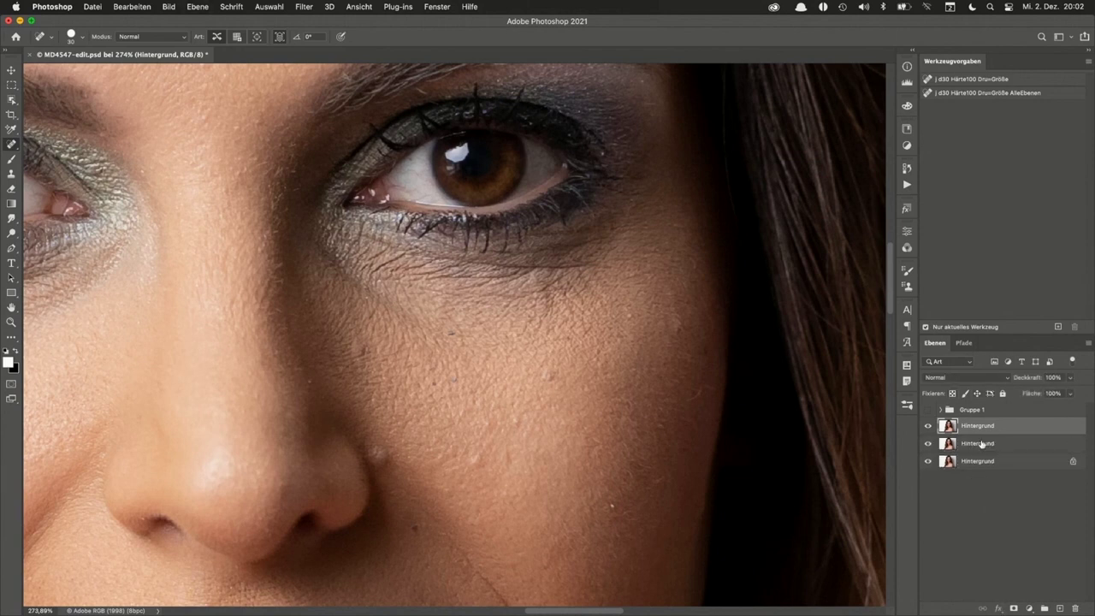
pyautogui.doubleClick(977, 443)
pyautogui.write('L')
pyautogui.press('Return')
pyautogui.doubleClick(977, 425)
pyautogui.write('H')
pyautogui.press('Return')
pyautogui.click(928, 426)
pyautogui.click(968, 445)
# - Gaussian-blur LOW at about 7,6 pixels and show HIGH again
pyautogui.hotkey('ctrl', 'alt', 'f')
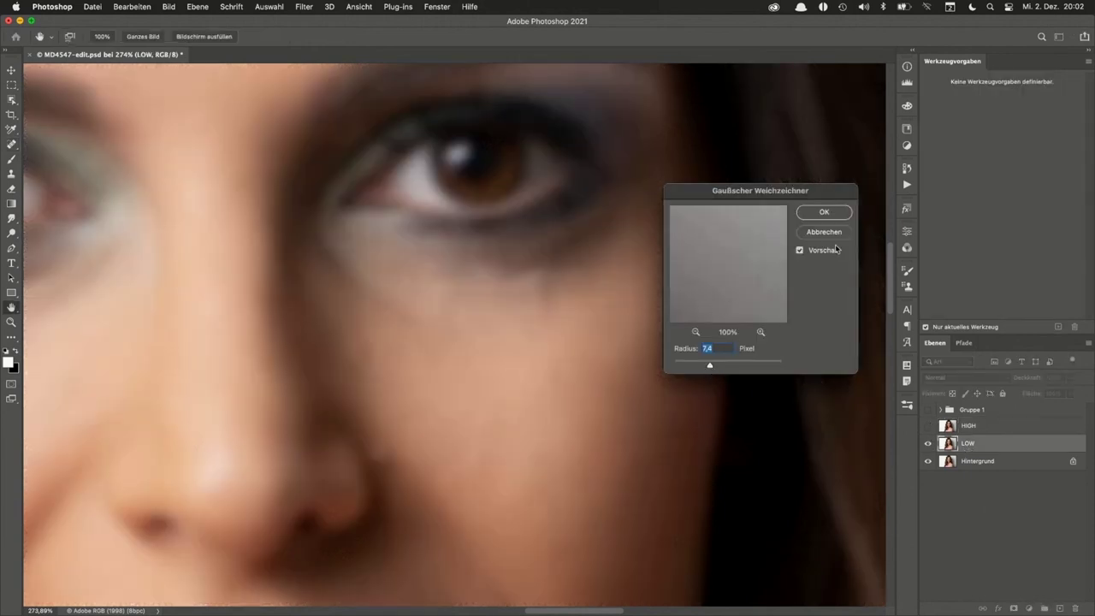
pyautogui.moveTo(709, 367); pyautogui.dragTo(710, 367)
pyautogui.click(824, 212)
pyautogui.click(929, 425)
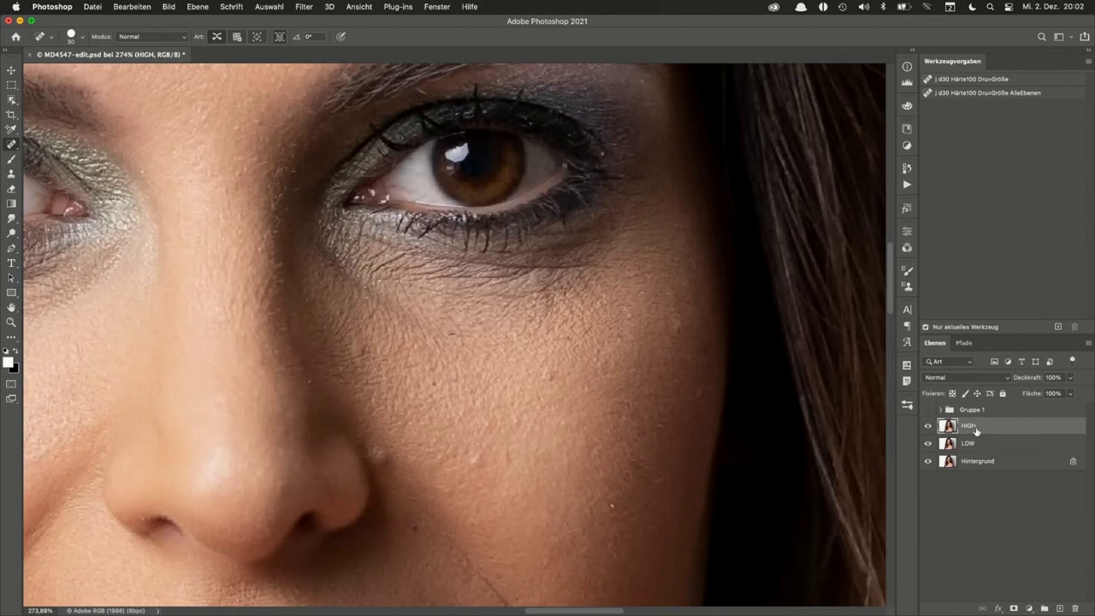
# - Apply Bildberechnungen to HIGH: source LOW, Subtrahieren, Skalieren 2, Versatz 128
pyautogui.click(171, 7)
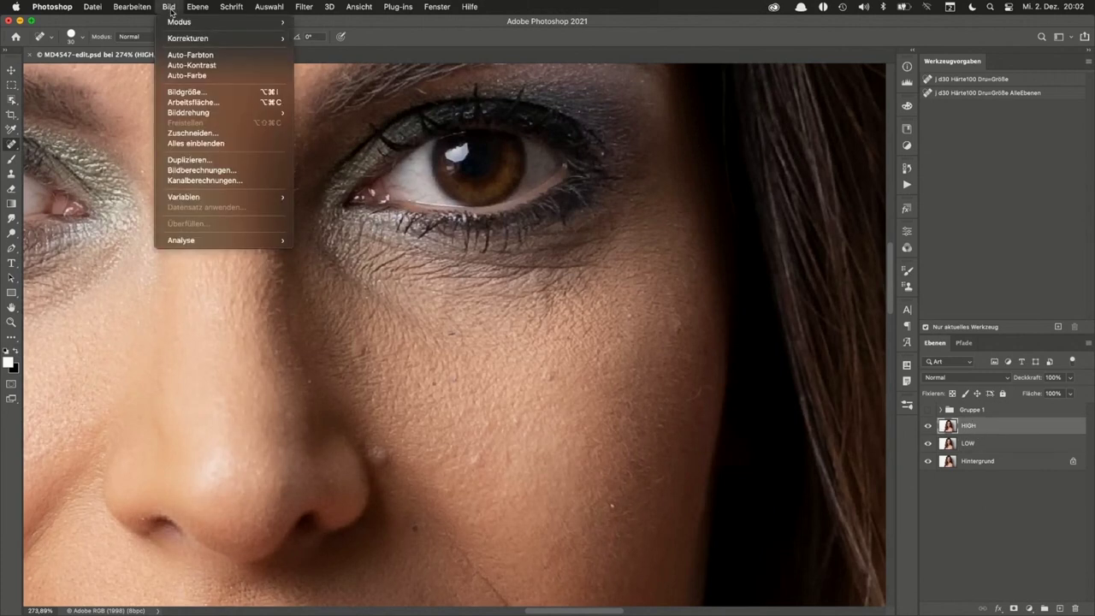
pyautogui.click(239, 170)
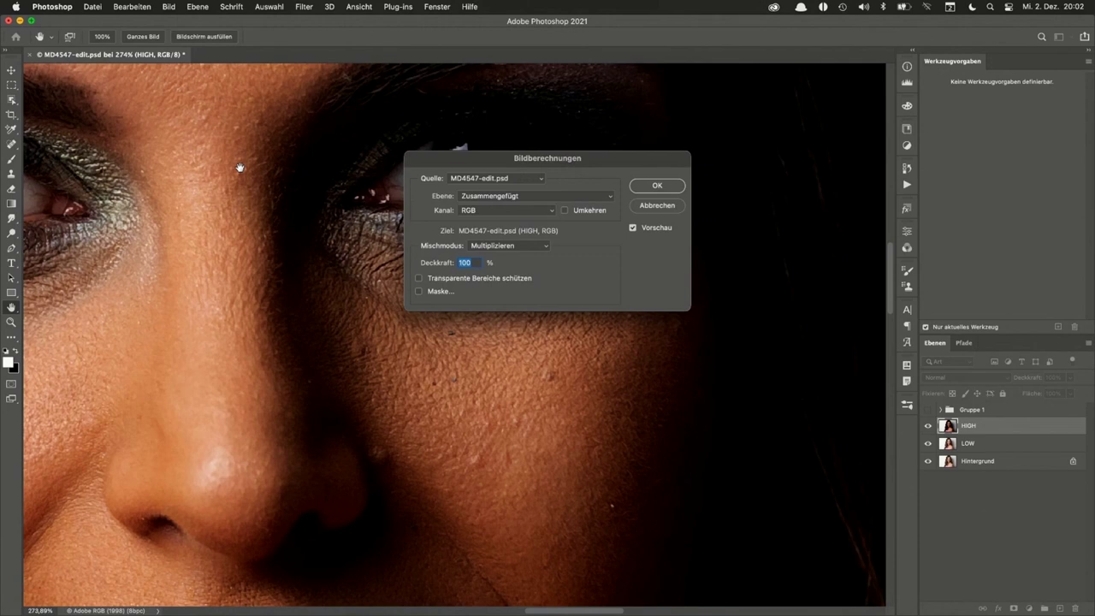
pyautogui.click(548, 246)
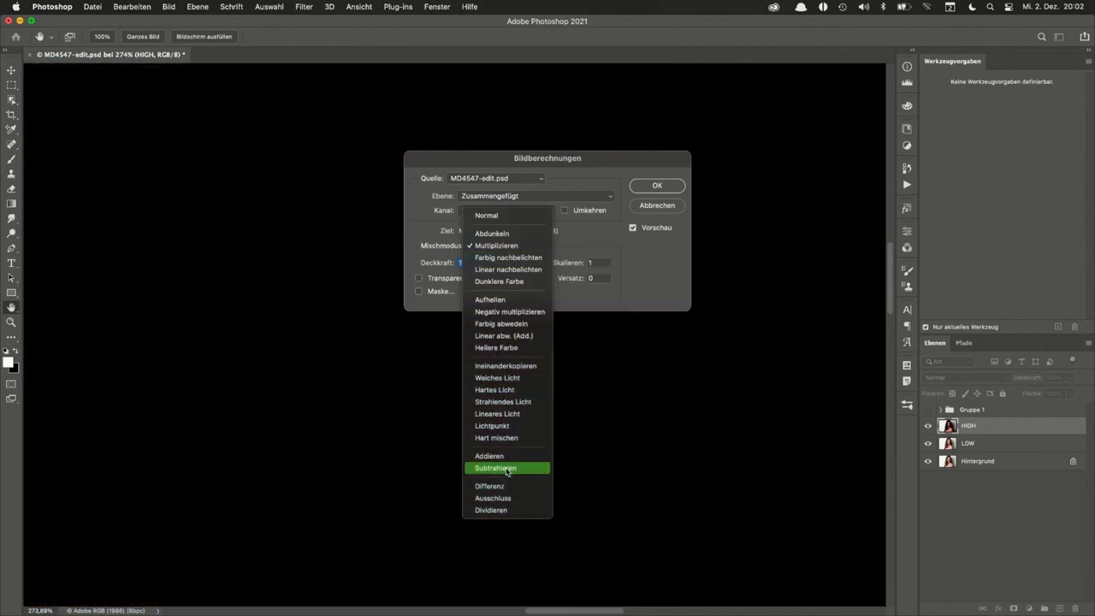
pyautogui.click(506, 469)
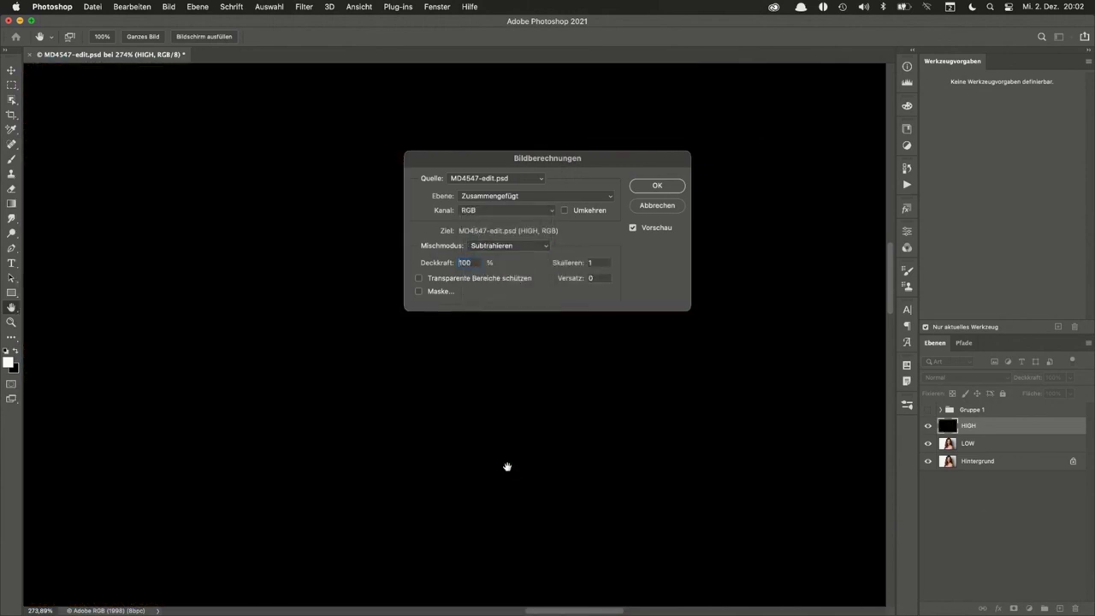
pyautogui.click(523, 198)
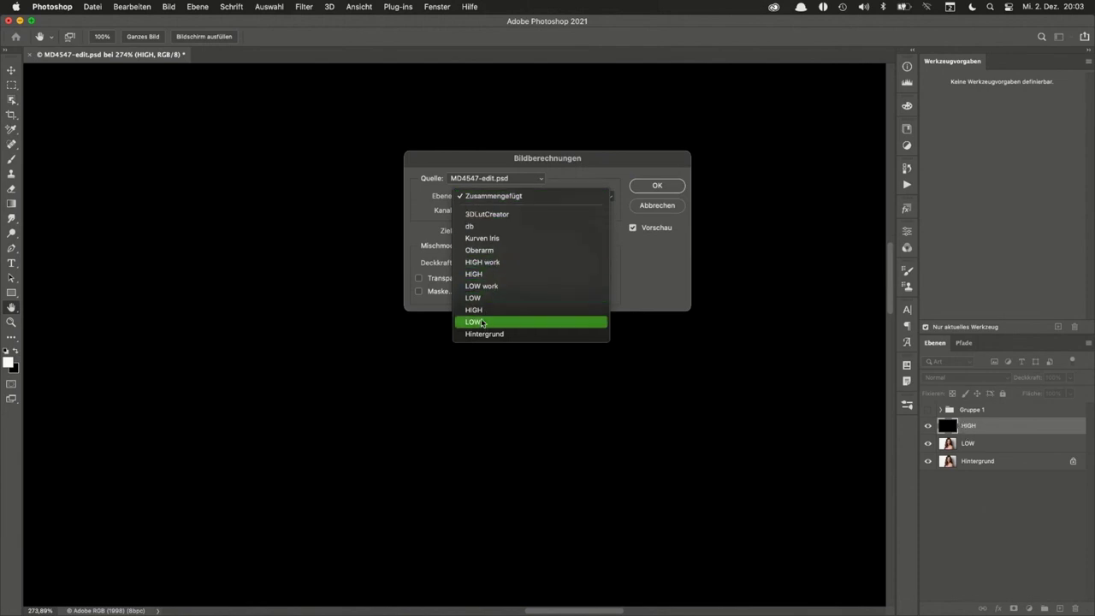
pyautogui.click(485, 321)
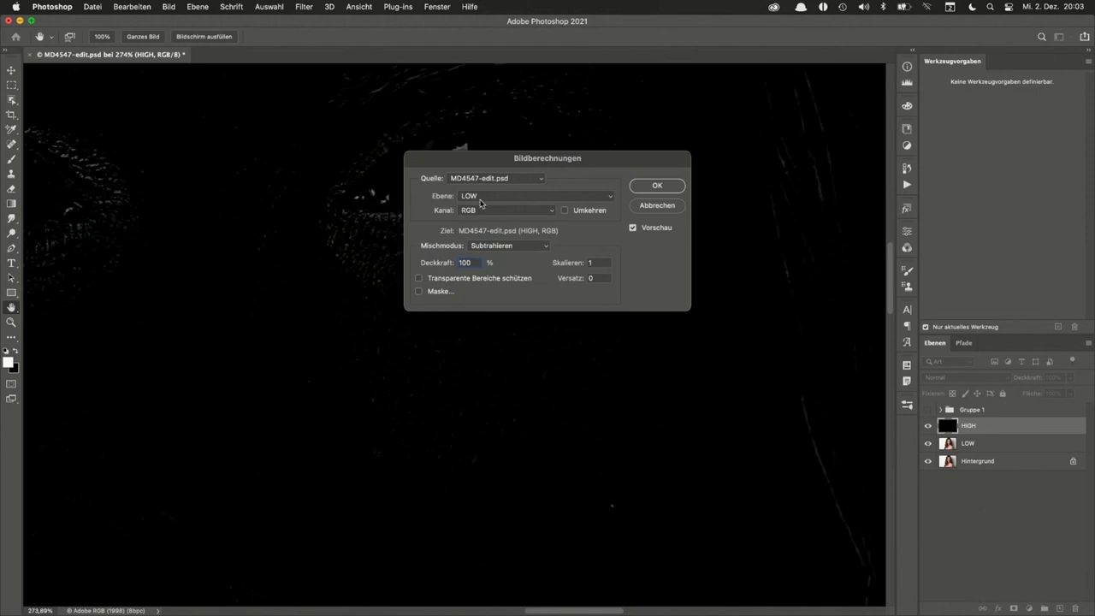
pyautogui.doubleClick(587, 264)
pyautogui.press('Tab')
pyautogui.write('1')
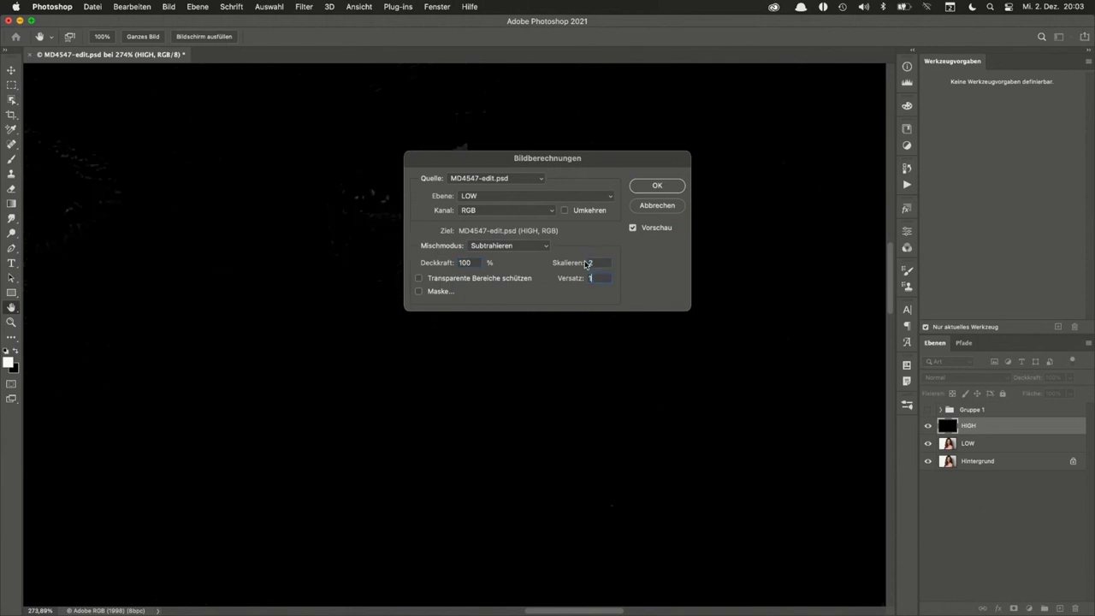
pyautogui.write('28')
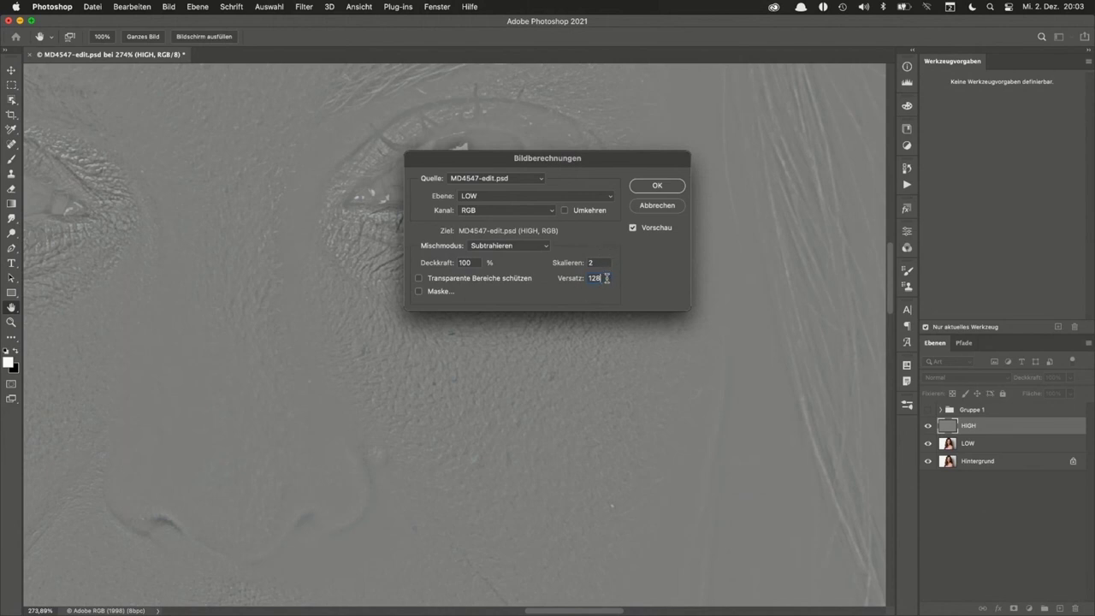
pyautogui.press('super+a')
pyautogui.click(657, 187)
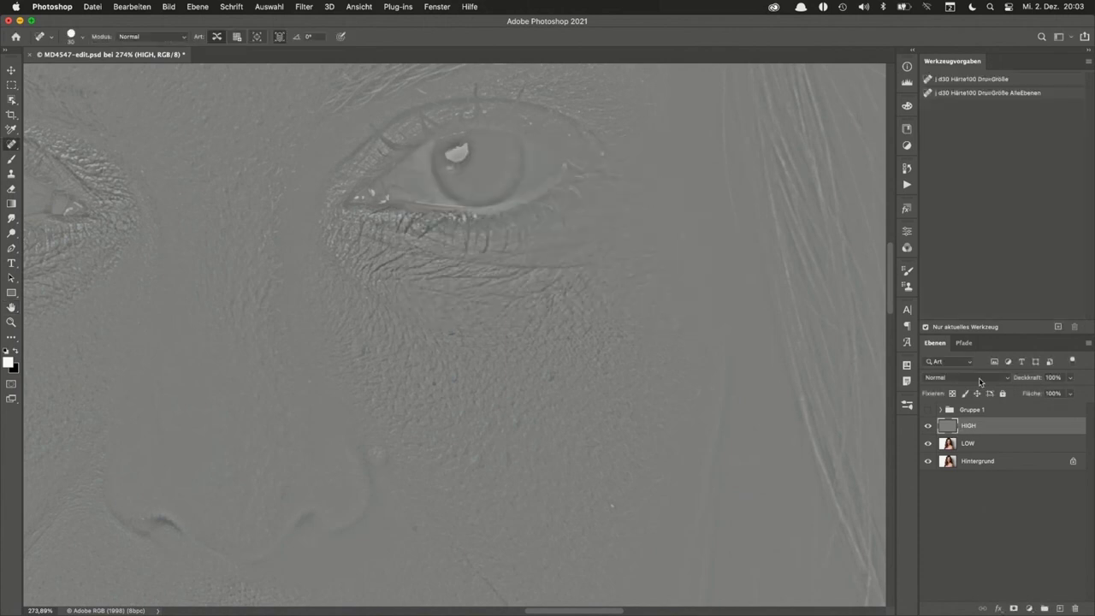
# - Set HIGH's blend mode to Lineares Licht and compare the HIGH and LOW layers
pyautogui.click(980, 378)
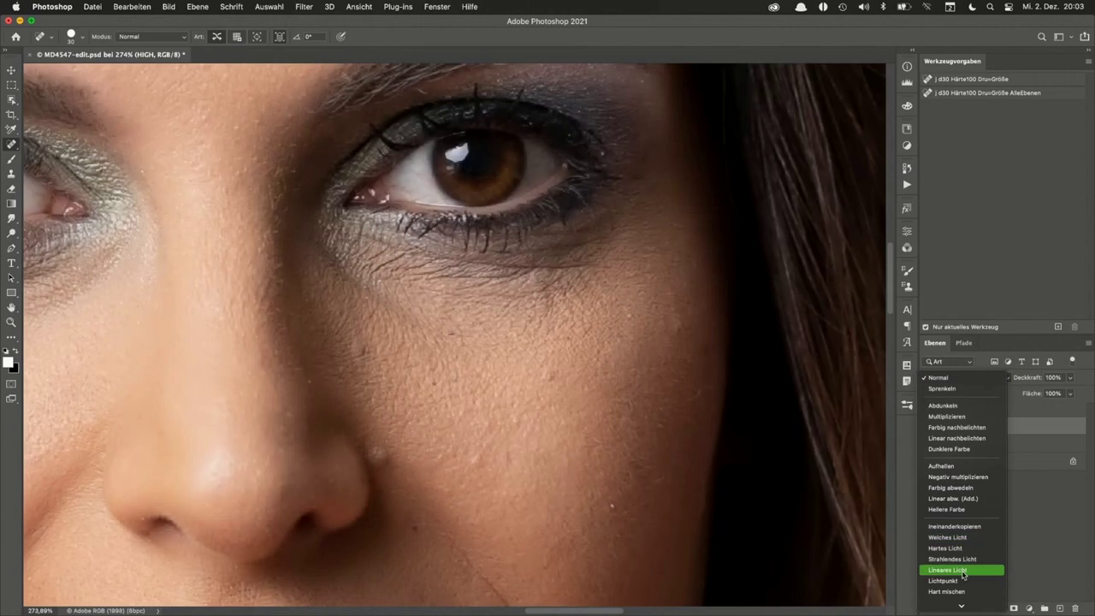
pyautogui.click(963, 572)
pyautogui.keyDown('alt'); pyautogui.click(928, 444); pyautogui.keyUp('alt')
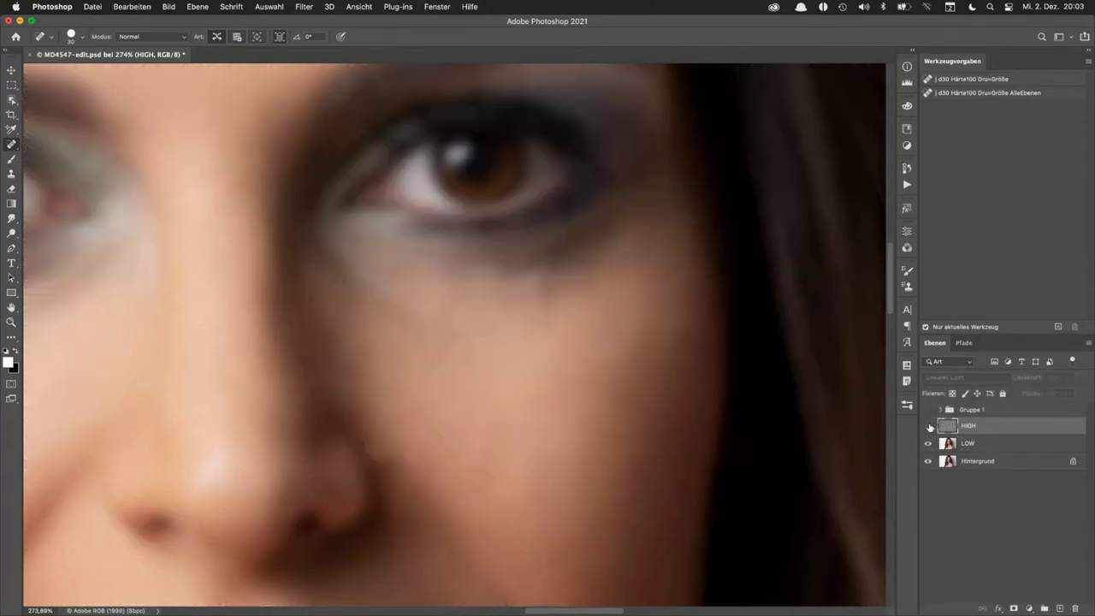
pyautogui.keyDown('alt'); pyautogui.click(929, 445); pyautogui.keyUp('alt')
pyautogui.click(929, 426)
pyautogui.click(928, 443)
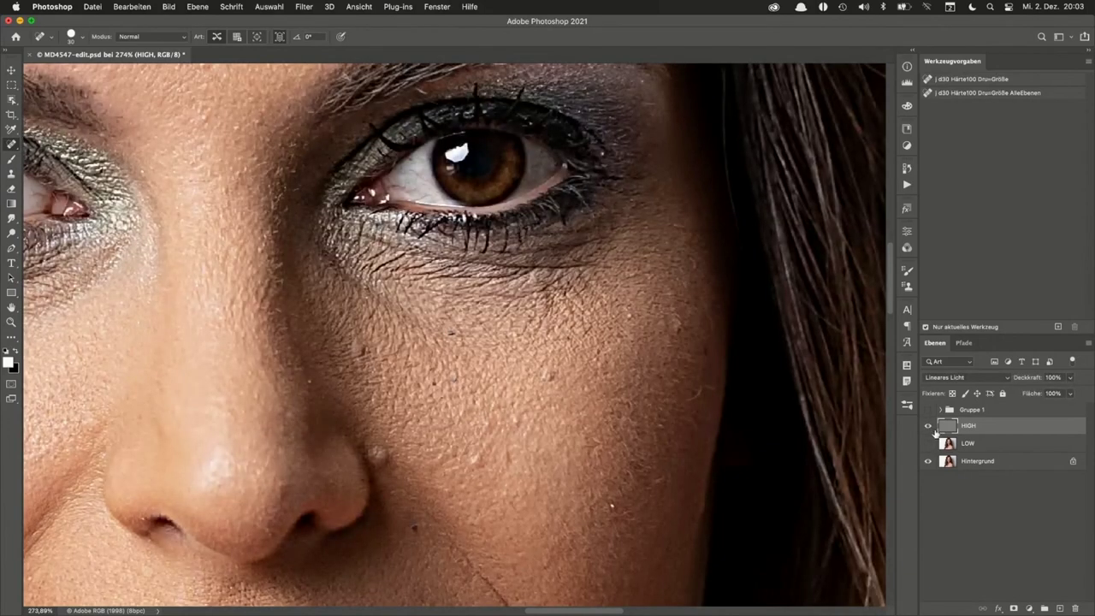
pyautogui.click(928, 443)
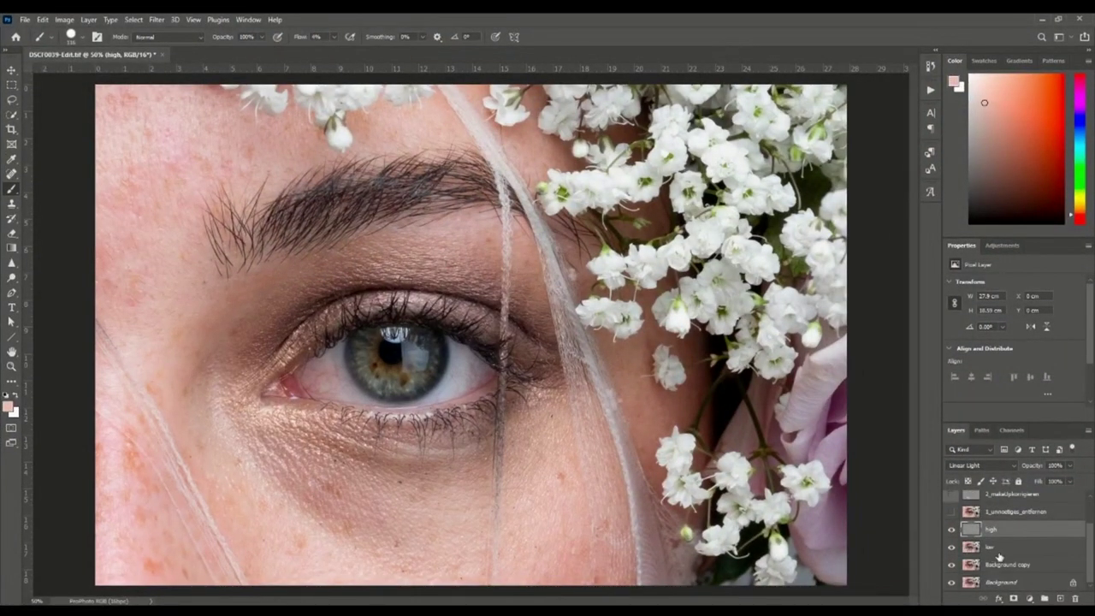
# - Add a new Layer 1 above low and zoom out to see the whole eye photo
pyautogui.click(999, 552)
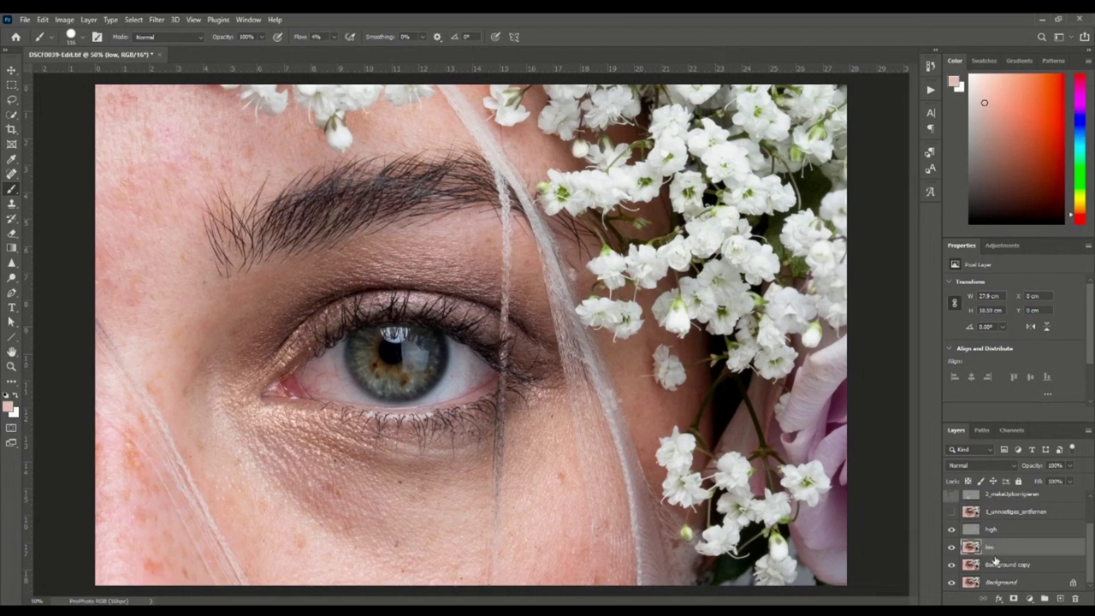
pyautogui.click(1060, 599)
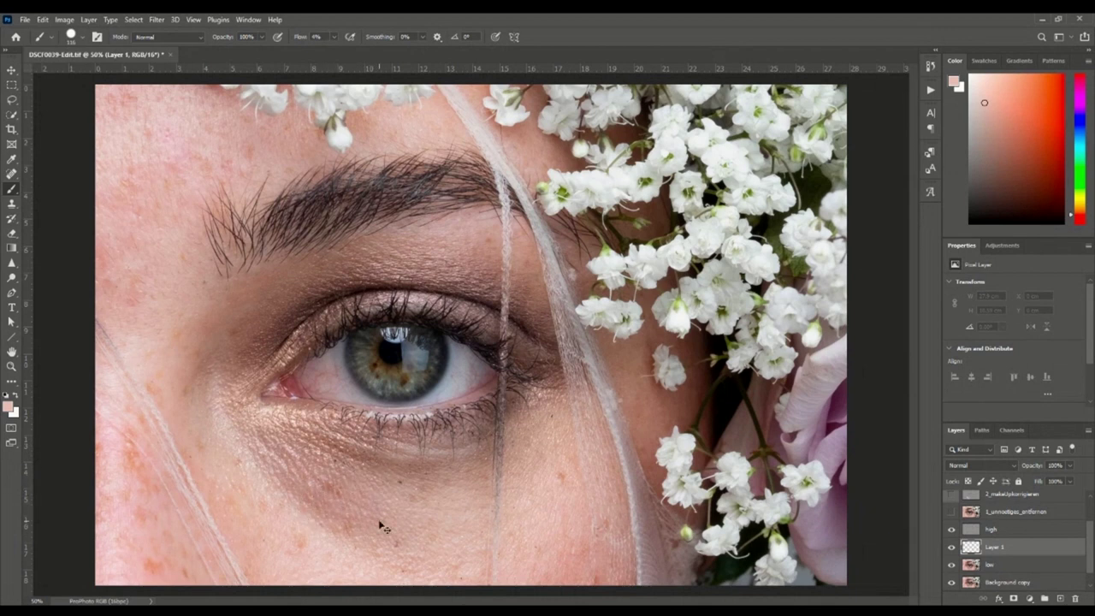
pyautogui.hotkey('ctrl', '-')
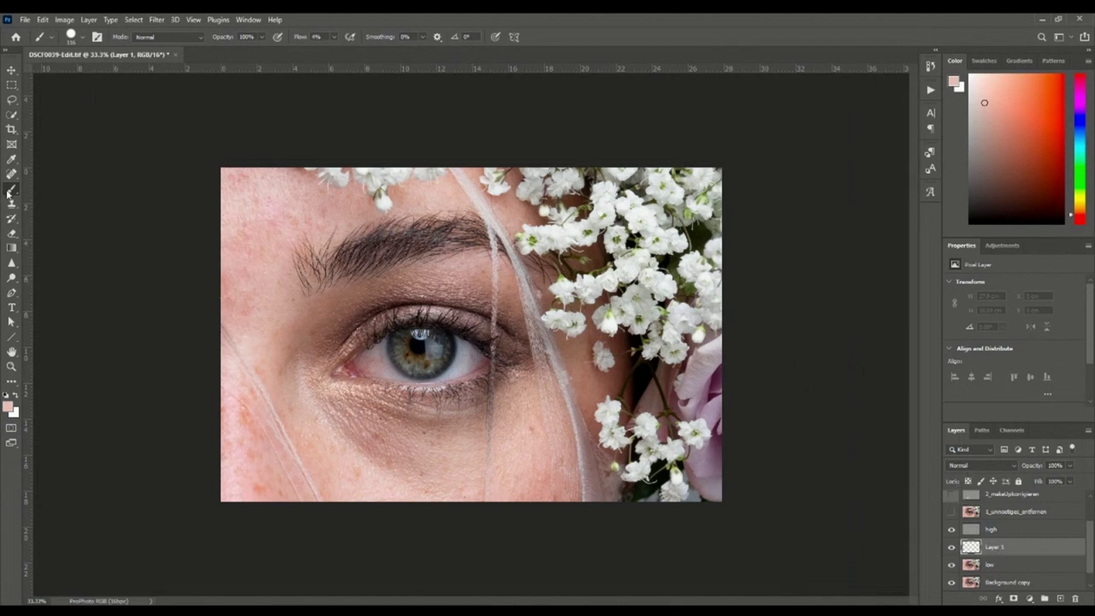
# - Choose the Soft Round Pressure Opacity brush and raise its flow from 4% to 12%
pyautogui.click(83, 37)
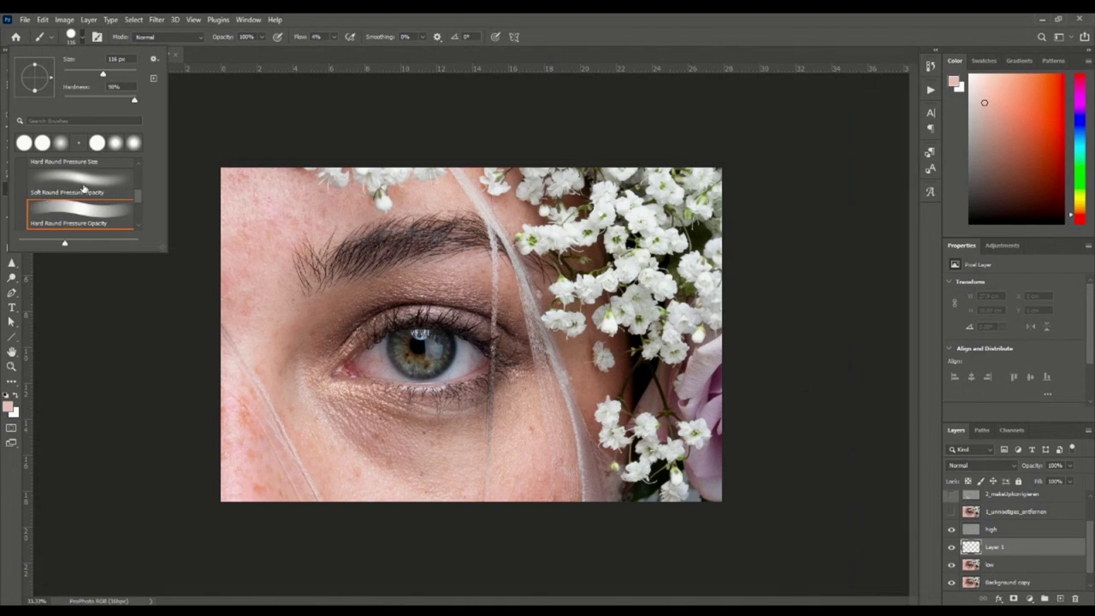
pyautogui.click(82, 189)
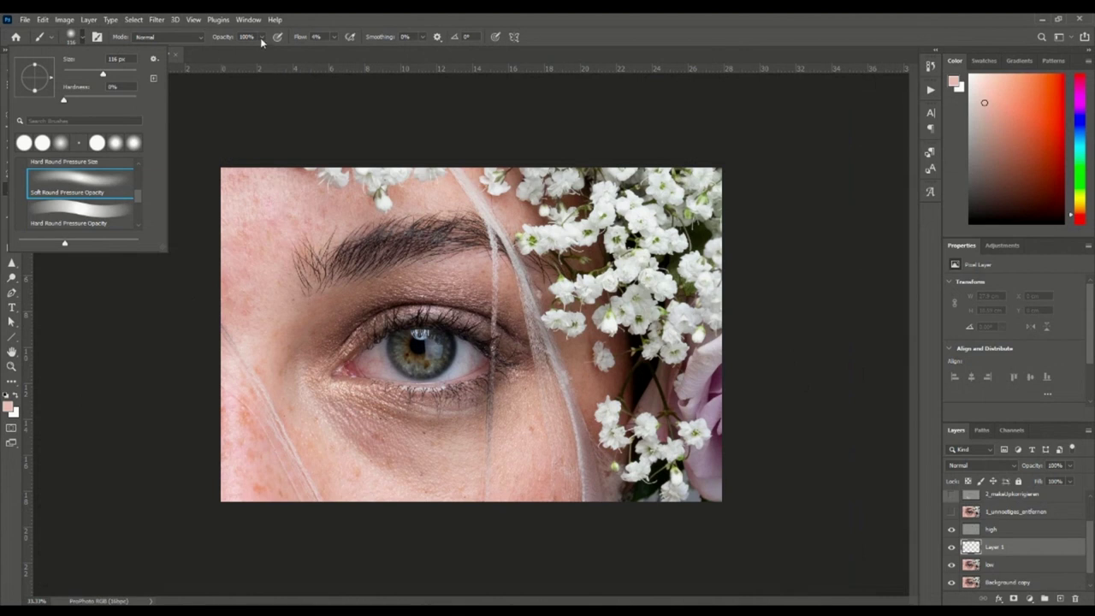
pyautogui.click(299, 25)
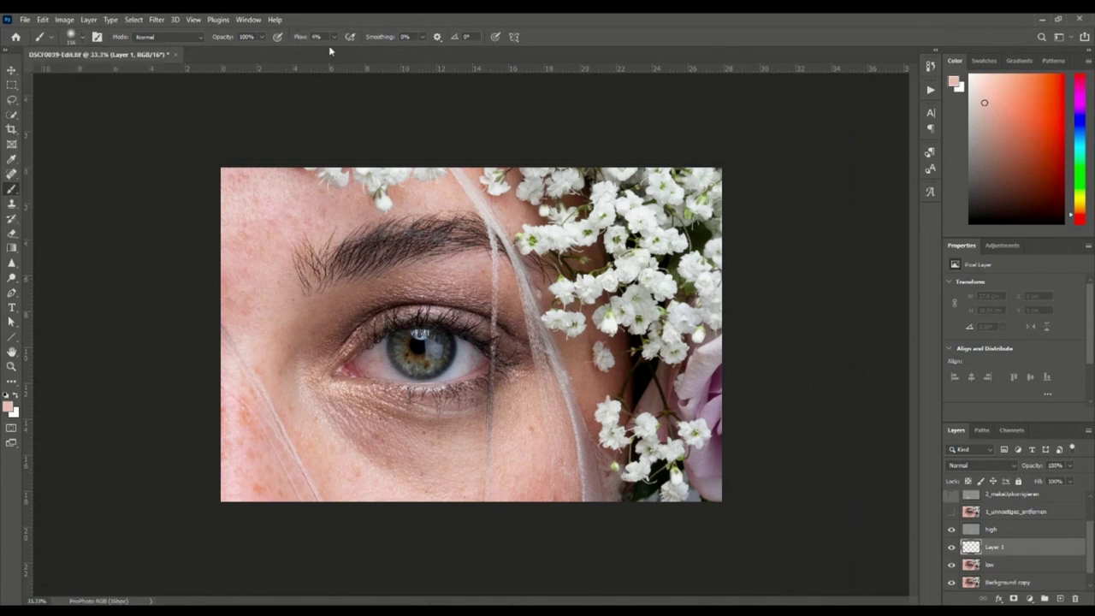
pyautogui.click(335, 38)
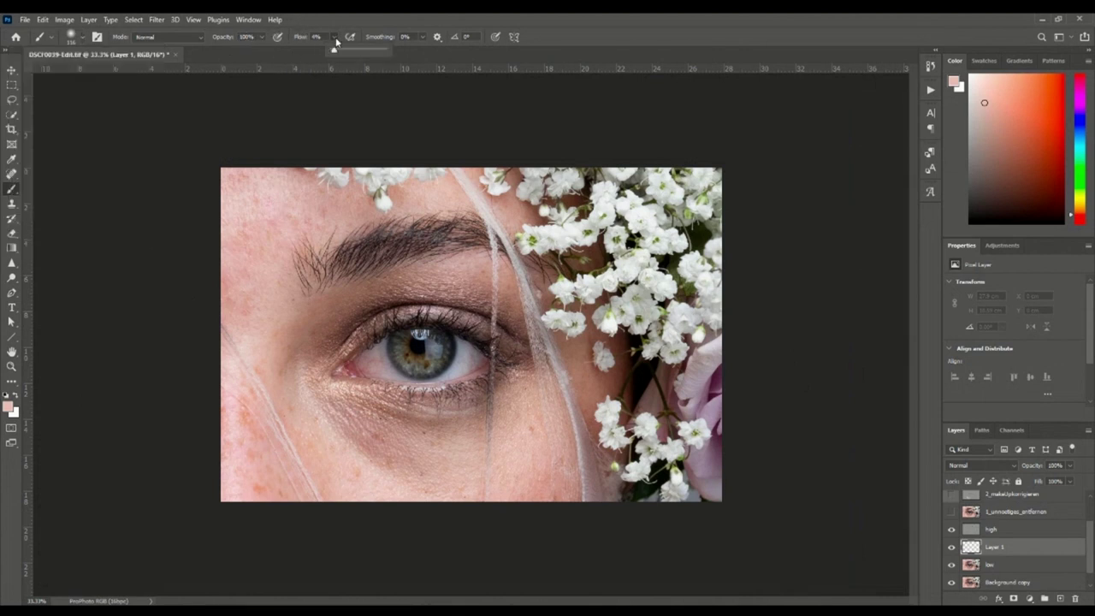
pyautogui.moveTo(340, 52); pyautogui.dragTo(338, 52)
# - Sample cheek skin colour and paint a first soft stroke under the eye
pyautogui.click(371, 461)
pyautogui.keyDown('alt'); pyautogui.click(371, 461); pyautogui.keyUp('alt')
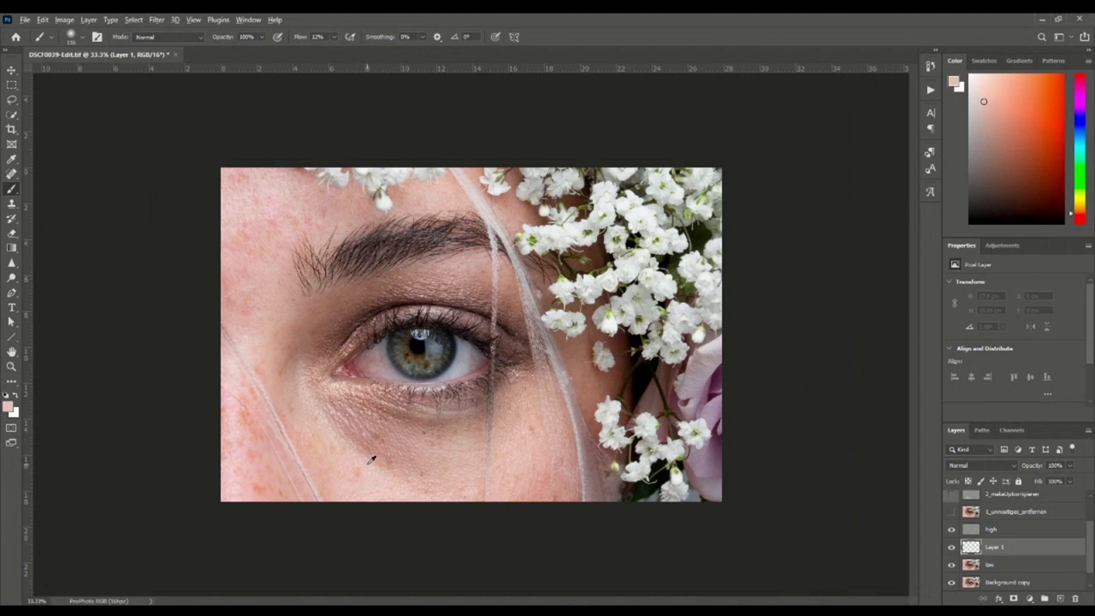
pyautogui.keyDown('alt'); pyautogui.click(370, 462); pyautogui.keyUp('alt')
pyautogui.keyDown('alt'); pyautogui.click(370, 461); pyautogui.keyUp('alt')
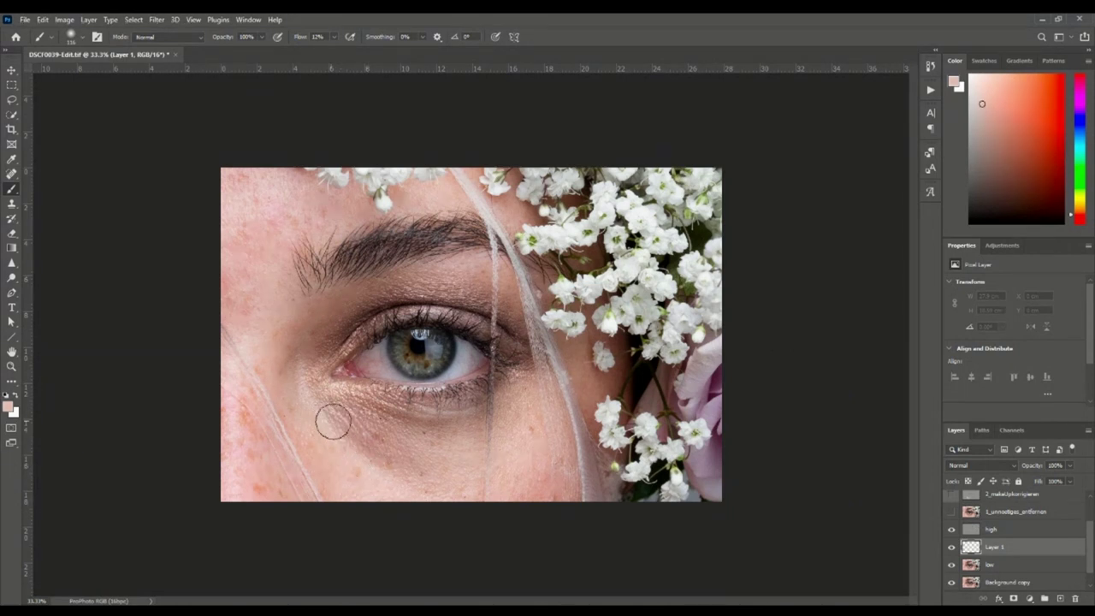
pyautogui.moveTo(413, 441); pyautogui.dragTo(357, 440)
# - Resample nearby skin and paint more strokes evening the under-eye tone
pyautogui.keyDown('alt'); pyautogui.click(353, 455); pyautogui.keyUp('alt')
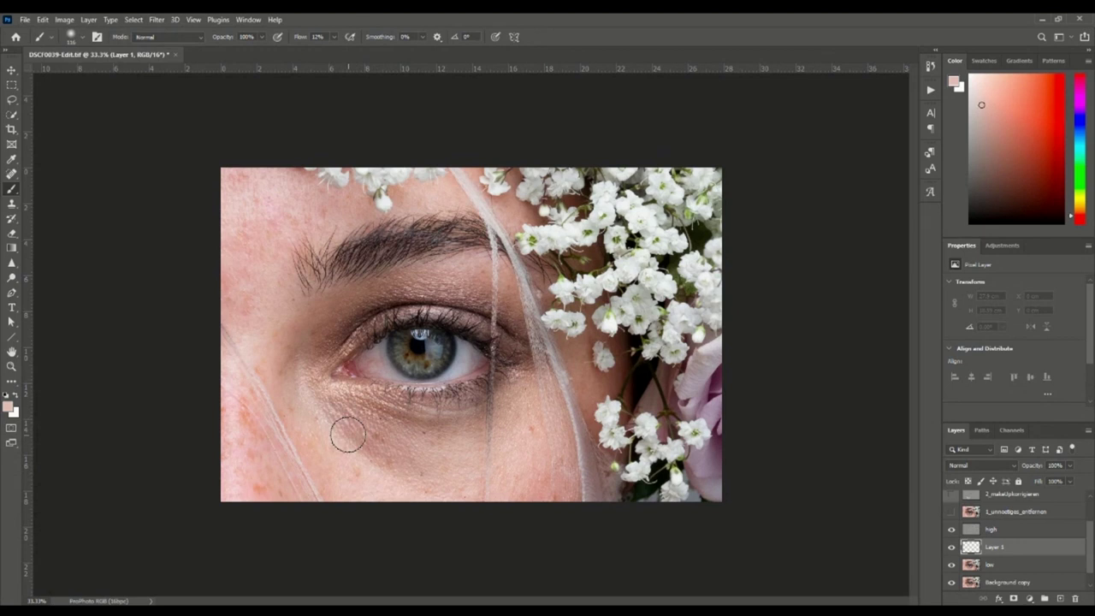
pyautogui.keyDown('alt'); pyautogui.click(359, 447); pyautogui.keyUp('alt')
pyautogui.keyDown('alt'); pyautogui.click(360, 453); pyautogui.keyUp('alt')
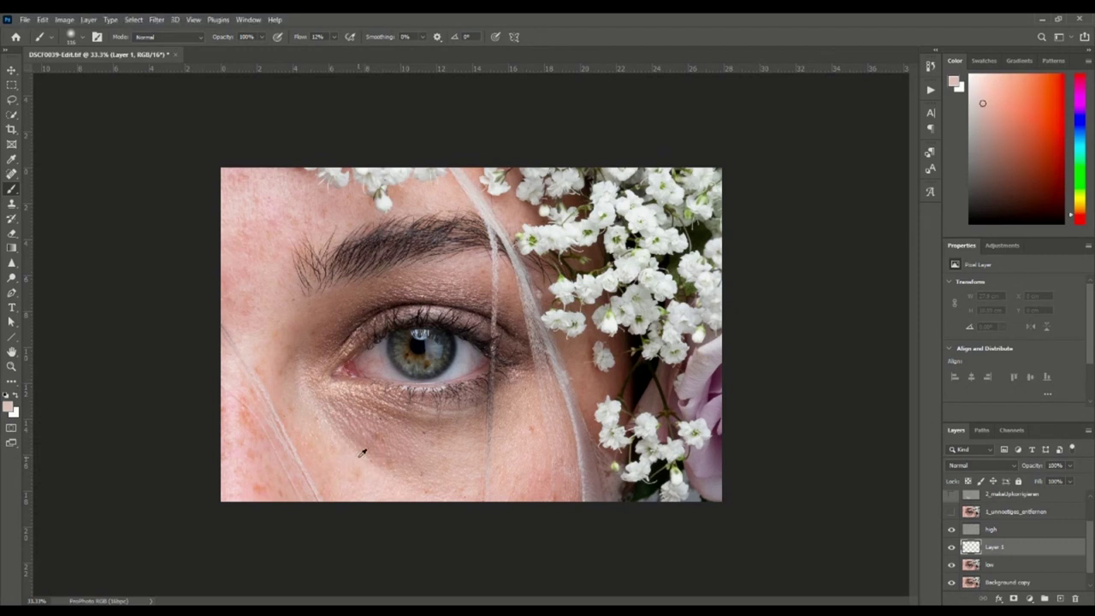
pyautogui.moveTo(340, 432); pyautogui.dragTo(337, 423)
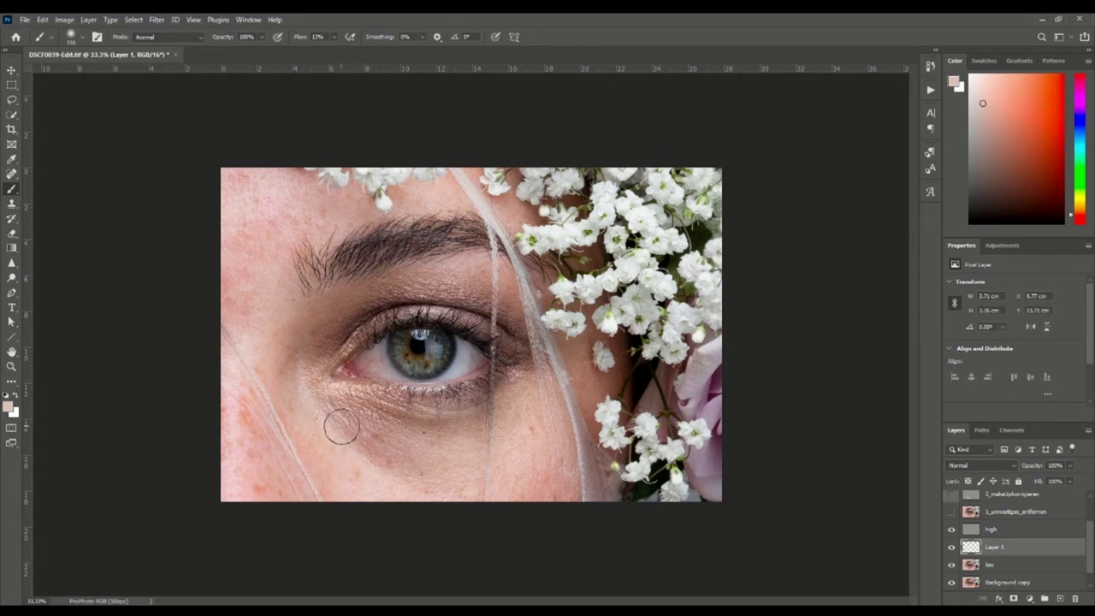
pyautogui.moveTo(411, 466)
pyautogui.mouseDown()
pyautogui.moveTo(403, 447)
pyautogui.moveTo(356, 428)
pyautogui.moveTo(419, 457)
pyautogui.moveTo(374, 450)
pyautogui.moveTo(345, 411)
pyautogui.moveTo(445, 469)
pyautogui.moveTo(333, 416)
pyautogui.moveTo(428, 465)
pyautogui.moveTo(334, 377)
pyautogui.mouseUp()
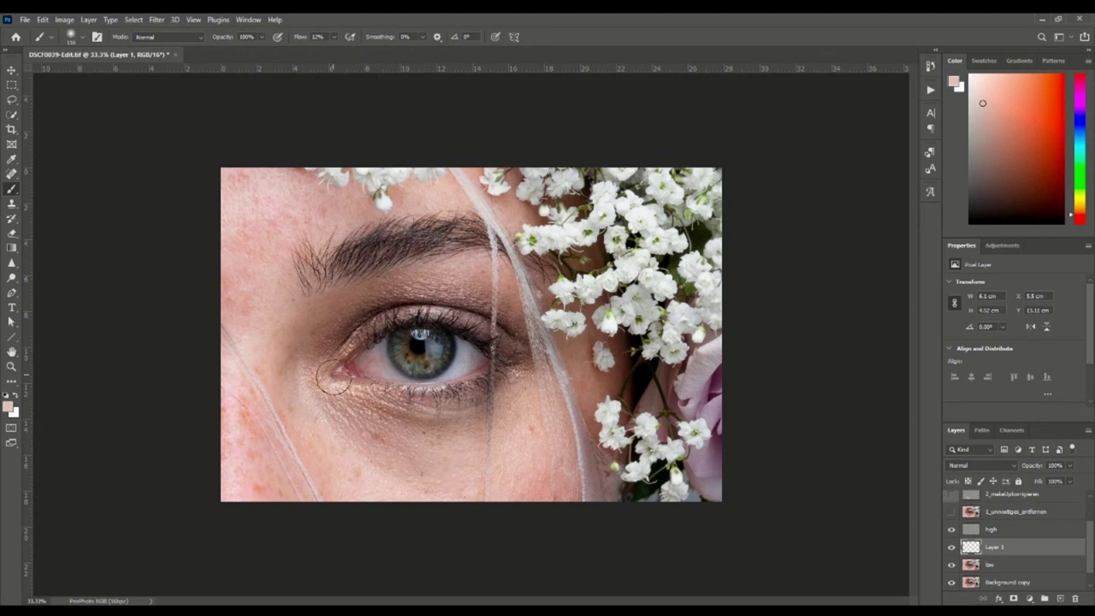
# - Sample under-eye skin, resize the brush, and paint more tone across the cheek
pyautogui.keyDown('alt'); pyautogui.click(380, 467); pyautogui.keyUp('alt')
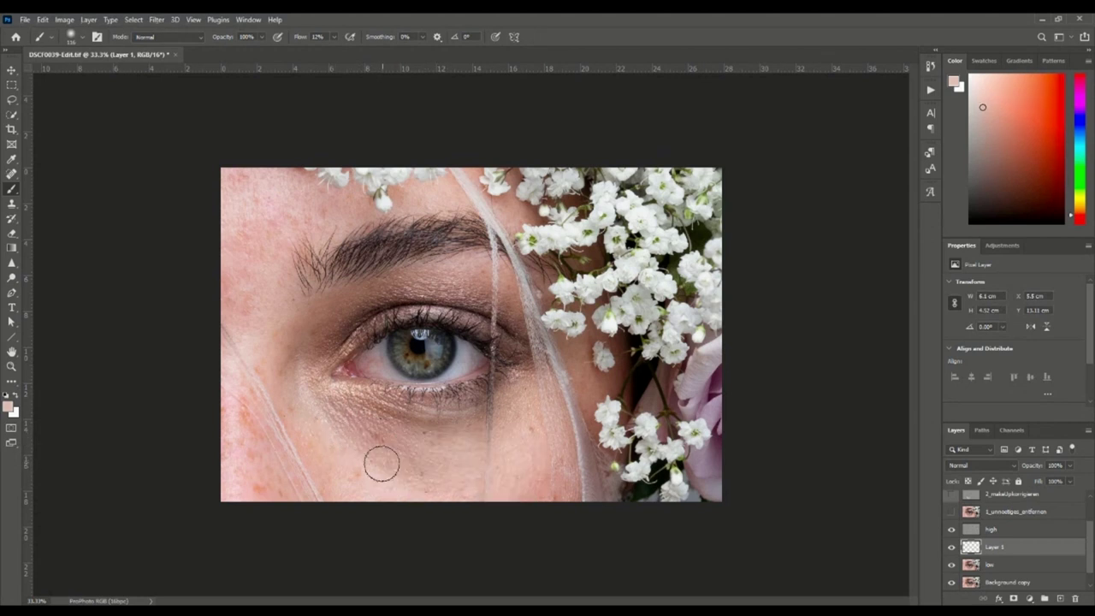
pyautogui.keyDown('alt'); pyautogui.rightClick(378, 464); pyautogui.keyUp('alt')
pyautogui.keyDown('alt'); pyautogui.rightClick(379, 462); pyautogui.keyUp('alt')
pyautogui.moveTo(339, 426); pyautogui.dragTo(349, 438)
pyautogui.moveTo(379, 456)
pyautogui.mouseDown()
pyautogui.moveTo(330, 411)
pyautogui.moveTo(418, 469)
pyautogui.moveTo(374, 460)
pyautogui.mouseUp()
pyautogui.keyDown('alt'); pyautogui.click(357, 453); pyautogui.keyUp('alt')
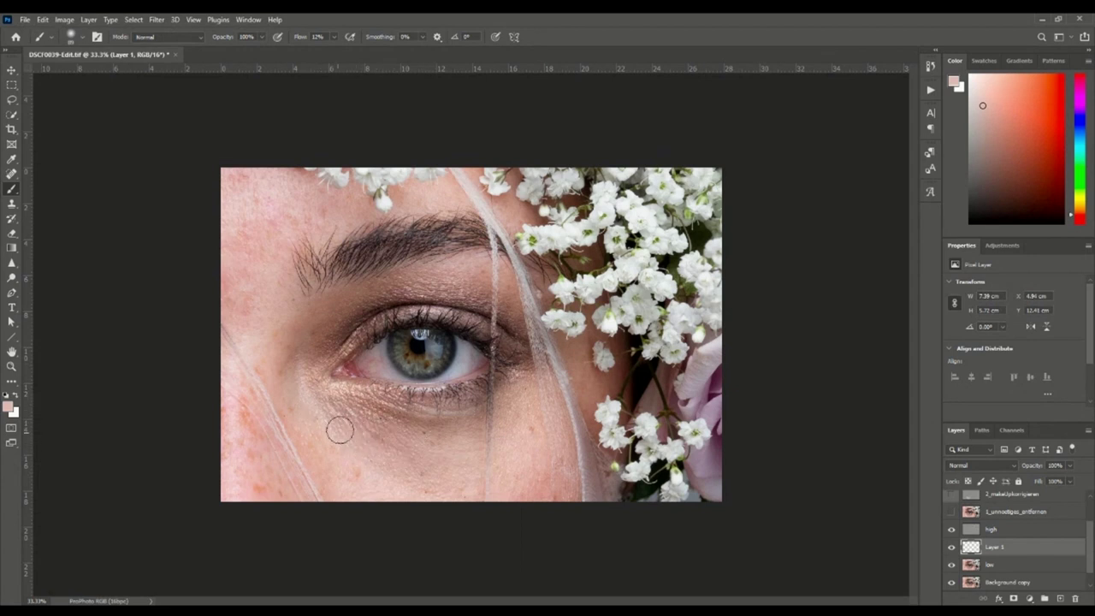
pyautogui.moveTo(381, 433); pyautogui.dragTo(405, 459)
# - Toggle Layer 1 to compare before and after, and set its opacity to 100%
pyautogui.click(951, 548)
pyautogui.click(951, 547)
pyautogui.click(952, 547)
pyautogui.click(951, 548)
pyautogui.click(1070, 466)
pyautogui.moveTo(1041, 487)
pyautogui.mouseDown()
pyautogui.moveTo(1009, 491)
pyautogui.moveTo(1067, 494)
pyautogui.mouseUp()
# - Merge Layer 1 into low, add a new layer, and paint sampled tone over the forehead
pyautogui.hotkey('ctrl', 'e')
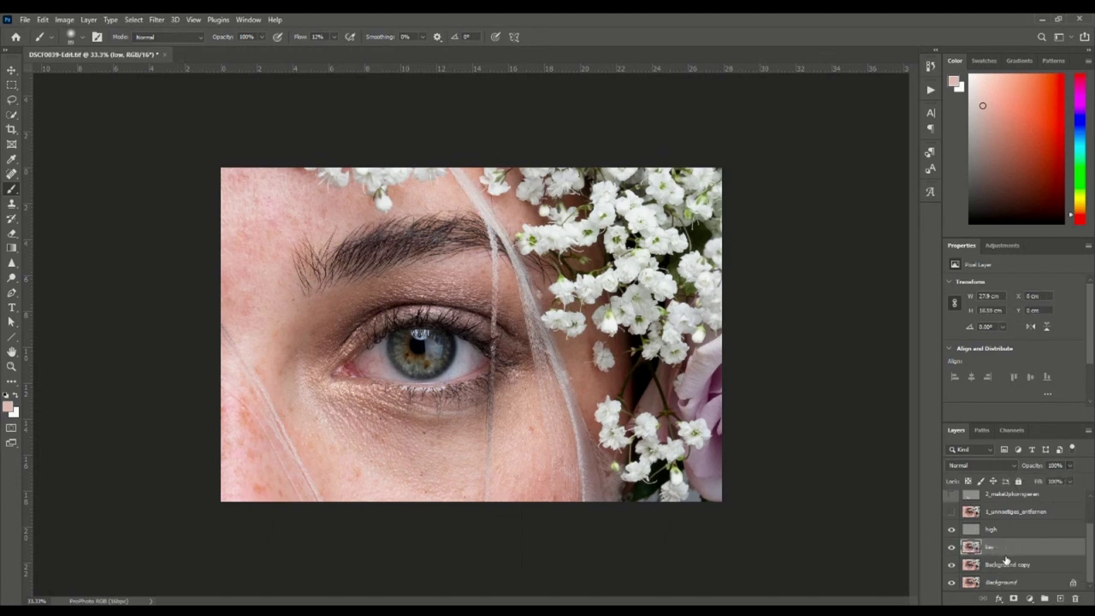
pyautogui.click(1061, 599)
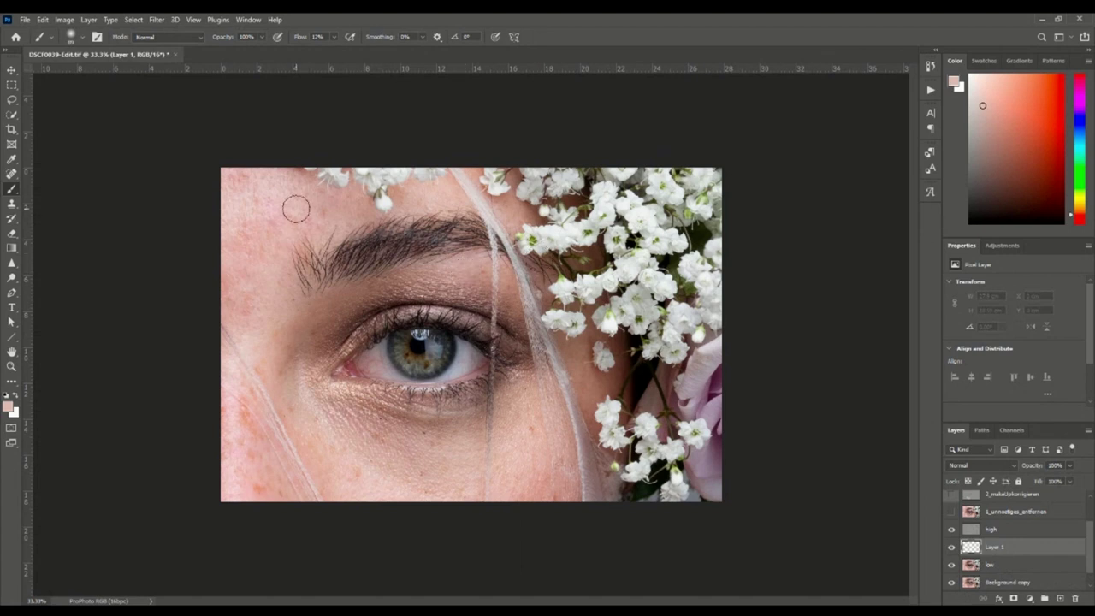
pyautogui.keyDown('alt'); pyautogui.click(240, 206); pyautogui.keyUp('alt')
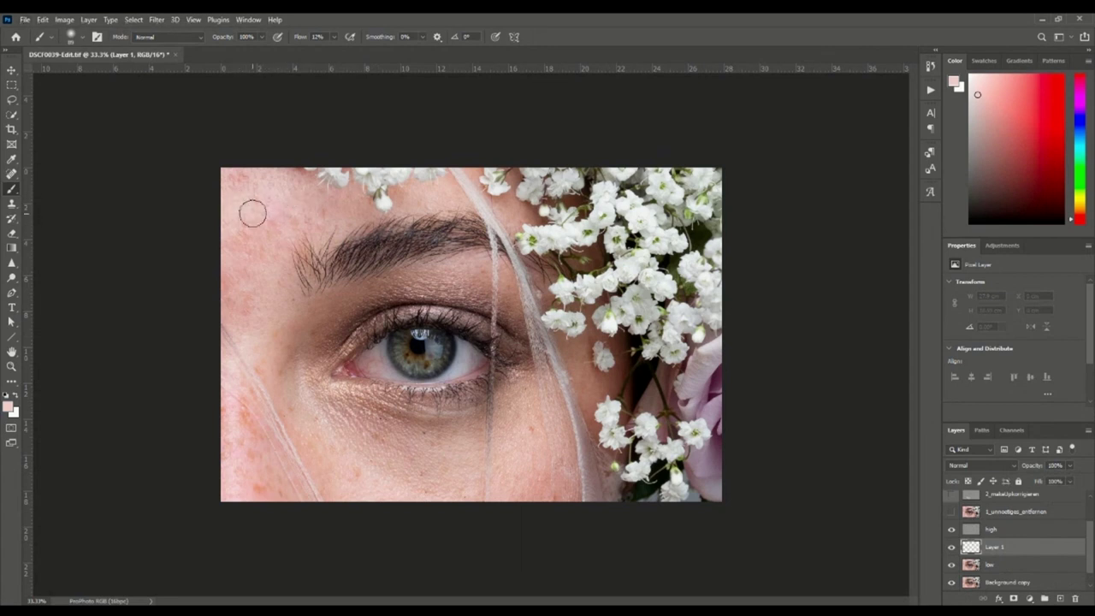
pyautogui.keyDown('alt'); pyautogui.click(248, 202); pyautogui.keyUp('alt')
pyautogui.click(246, 231)
pyautogui.moveTo(256, 225)
pyautogui.mouseDown()
pyautogui.moveTo(237, 244)
pyautogui.moveTo(289, 222)
pyautogui.mouseUp()
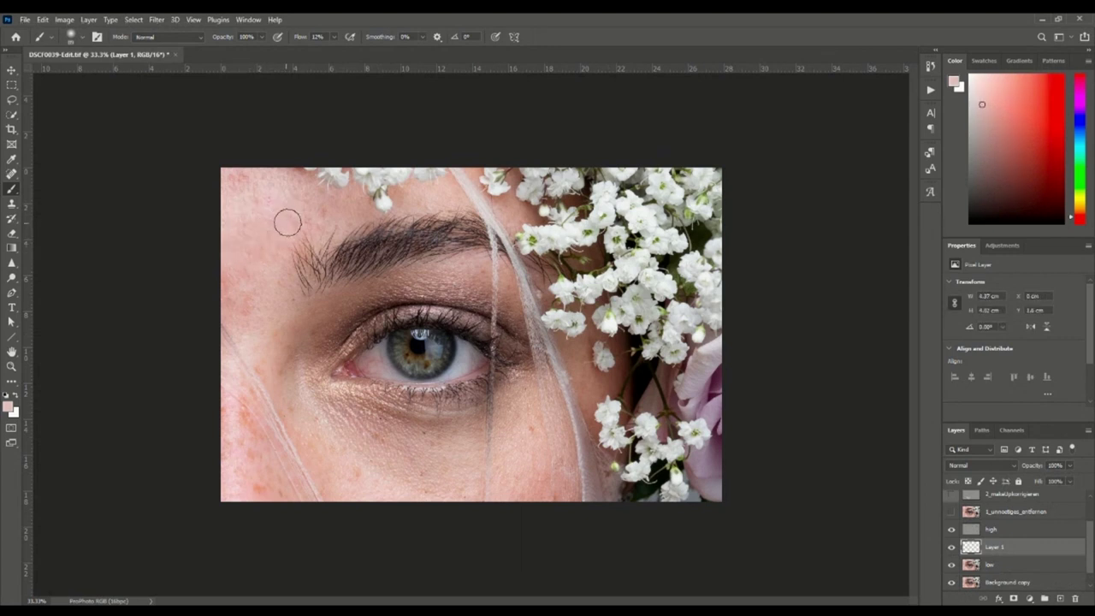
pyautogui.moveTo(243, 177); pyautogui.dragTo(251, 171)
# - Paint sampled skin near the brow at 100% flow, then drop flow to 18%
pyautogui.click(336, 38)
pyautogui.moveTo(334, 50); pyautogui.dragTo(395, 44)
pyautogui.keyDown('alt'); pyautogui.click(264, 281); pyautogui.keyUp('alt')
pyautogui.moveTo(239, 291); pyautogui.dragTo(237, 266)
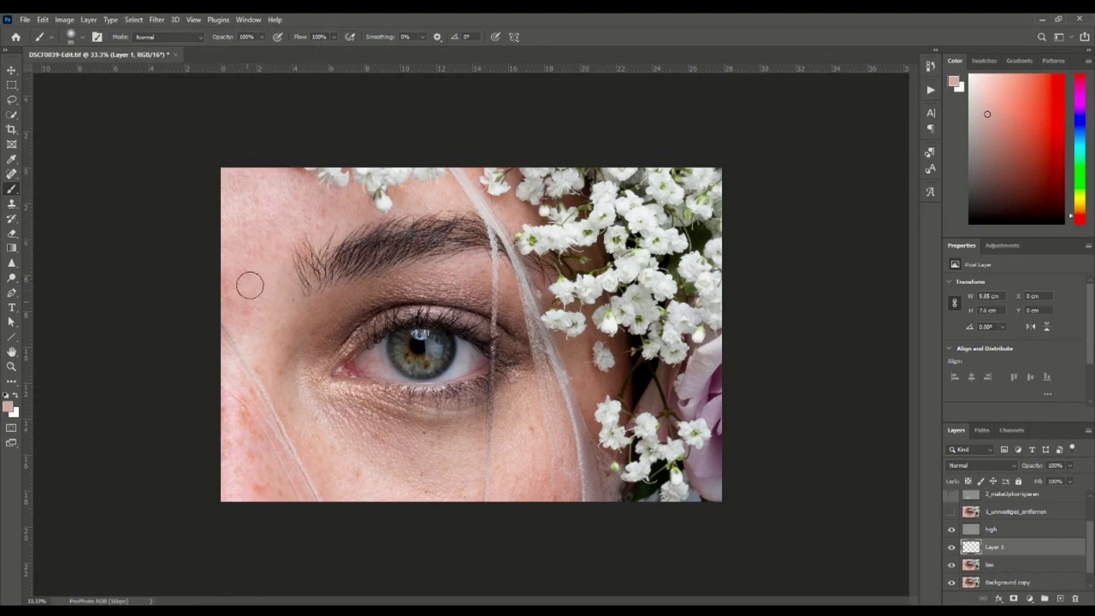
pyautogui.click(332, 37)
pyautogui.click(293, 51)
# - Compare the forehead with Layer 1 on and off, then zoom in with a much smaller brush
pyautogui.click(951, 550)
pyautogui.click(952, 550)
pyautogui.keyDown('alt'); pyautogui.click(277, 267); pyautogui.keyUp('alt')
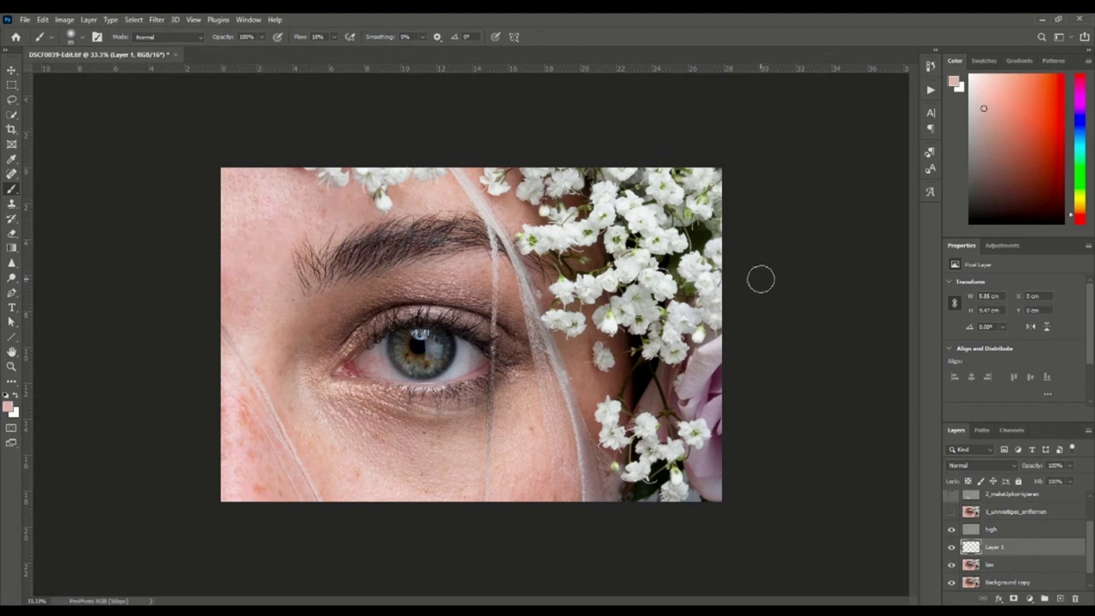
pyautogui.hotkey('ctrl', '+')
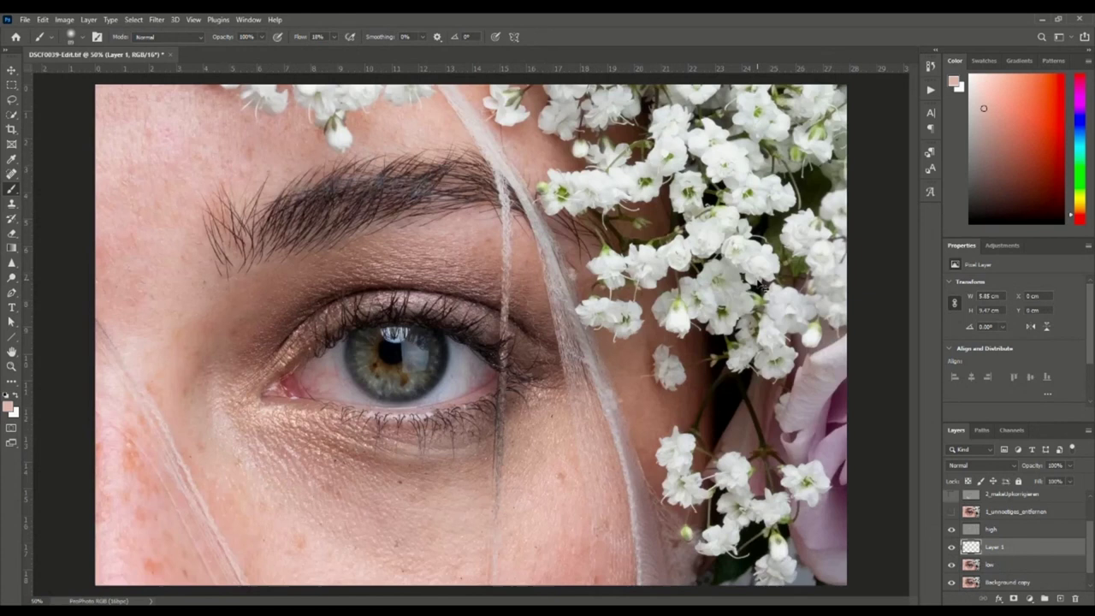
pyautogui.keyDown('alt'); pyautogui.rightClick(211, 209); pyautogui.keyUp('alt')
# - Lower the brush flow to 10% with airbrush build-up enabled, viewing the whole image
pyautogui.click(318, 36)
pyautogui.write('10')
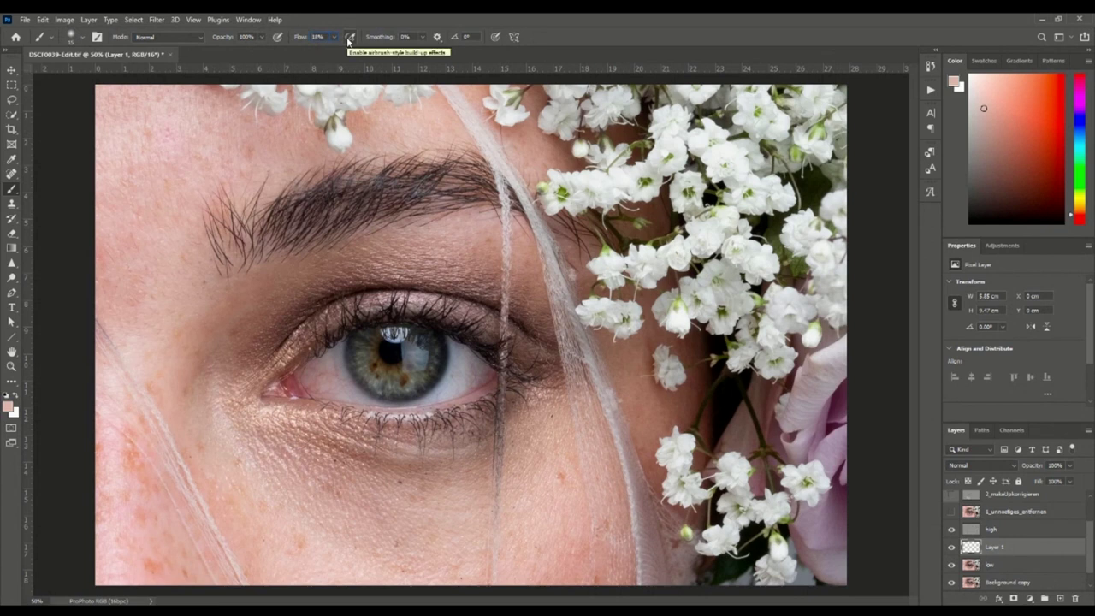
pyautogui.click(349, 37)
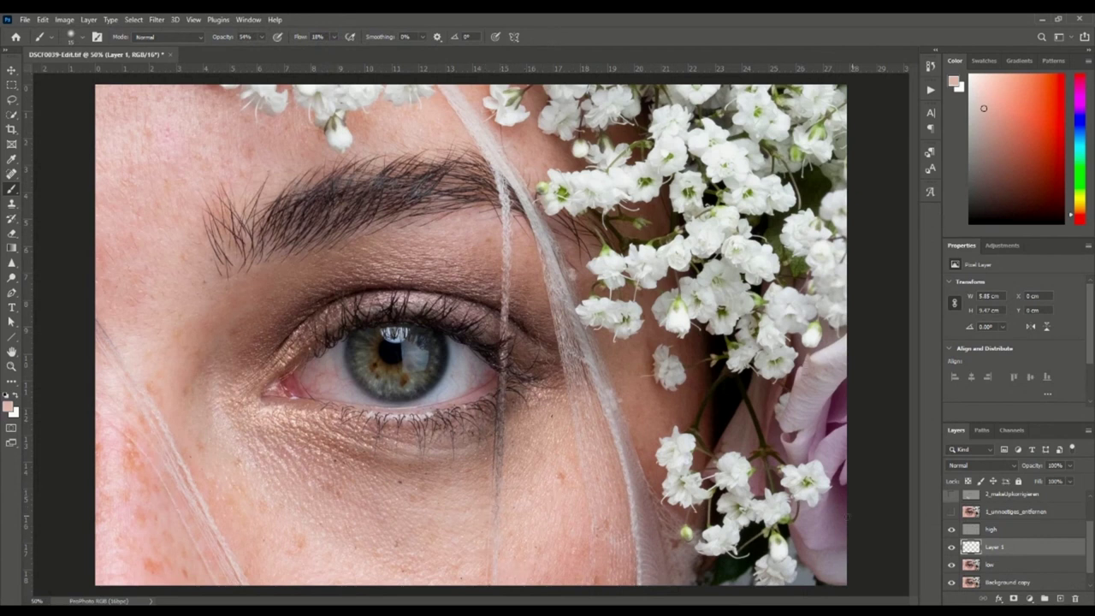
pyautogui.write('94')
pyautogui.hotkey('ctrl', '-')
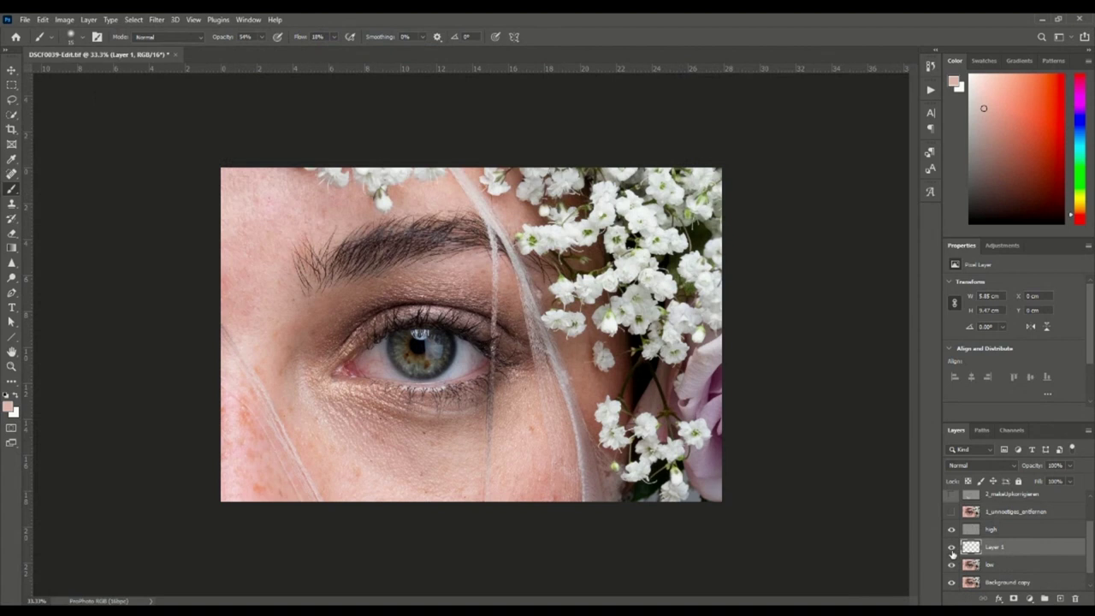
pyautogui.moveTo(951, 552); pyautogui.dragTo(950, 532)
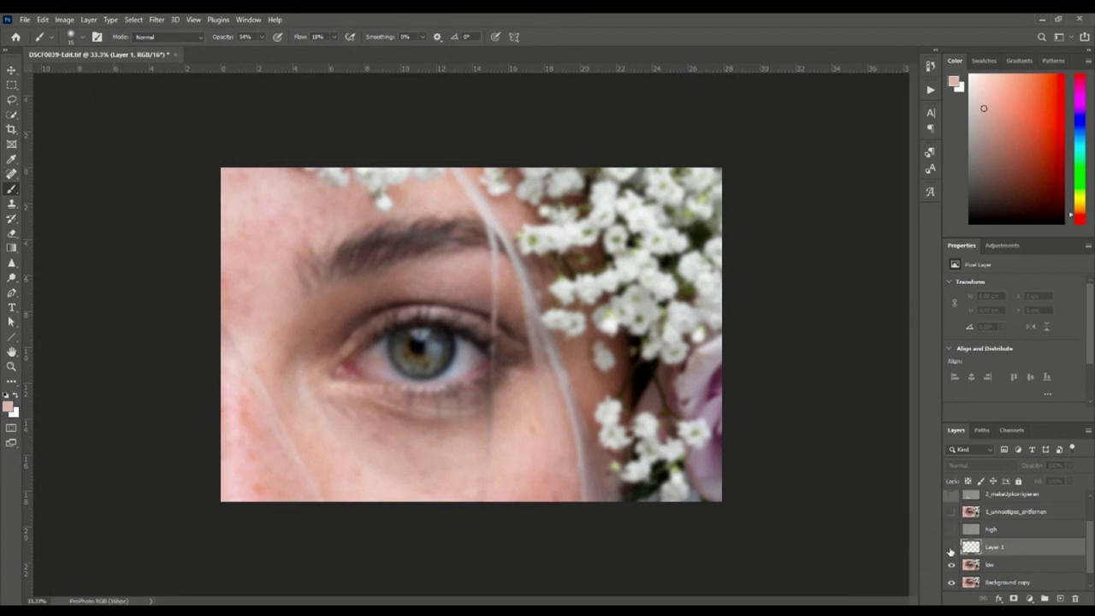
pyautogui.moveTo(951, 551); pyautogui.dragTo(951, 531)
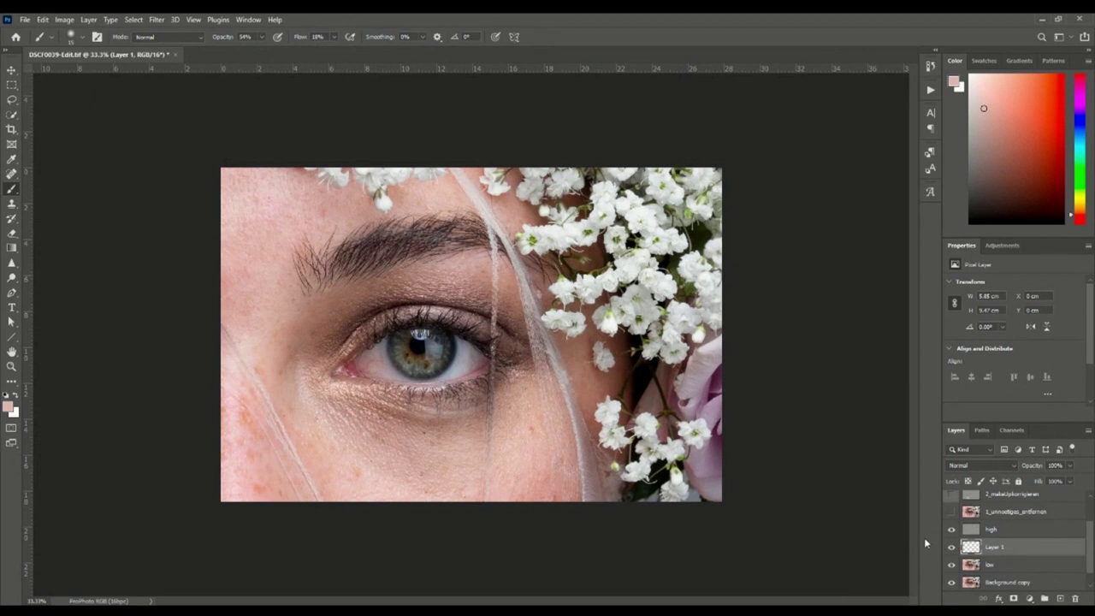
pyautogui.hotkey('ctrl', '+')
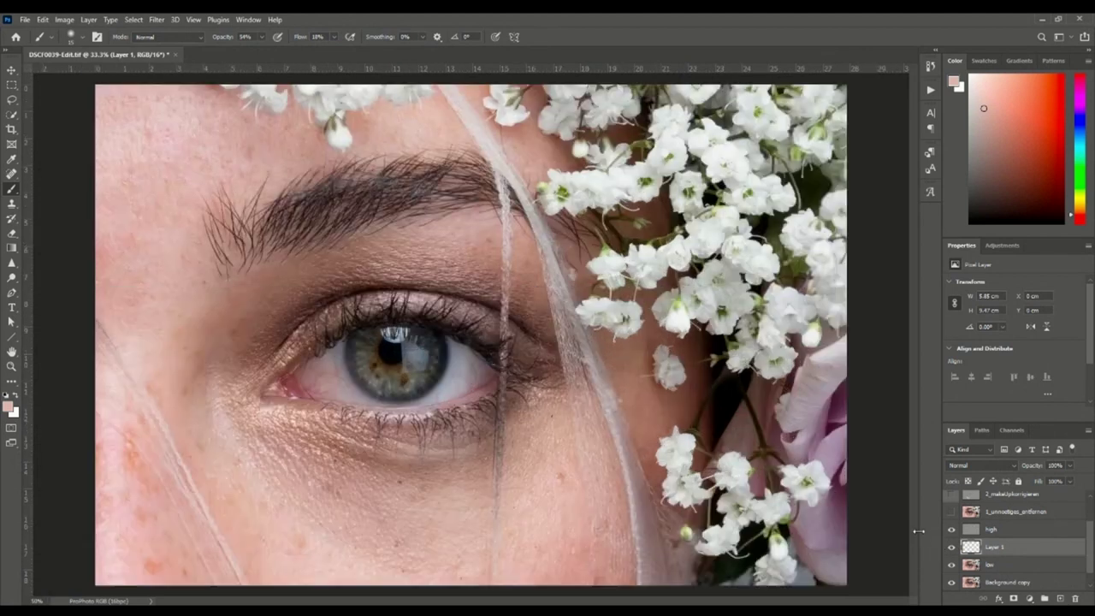
pyautogui.hotkey('ctrl', '+')
pyautogui.hotkey('ctrl', '+')
pyautogui.hotkey('ctrl', '+')
pyautogui.hotkey('ctrl', '+')
pyautogui.hotkey('ctrl', '+')
pyautogui.hotkey('ctrl', '+')
pyautogui.hotkey('ctrl', '+')
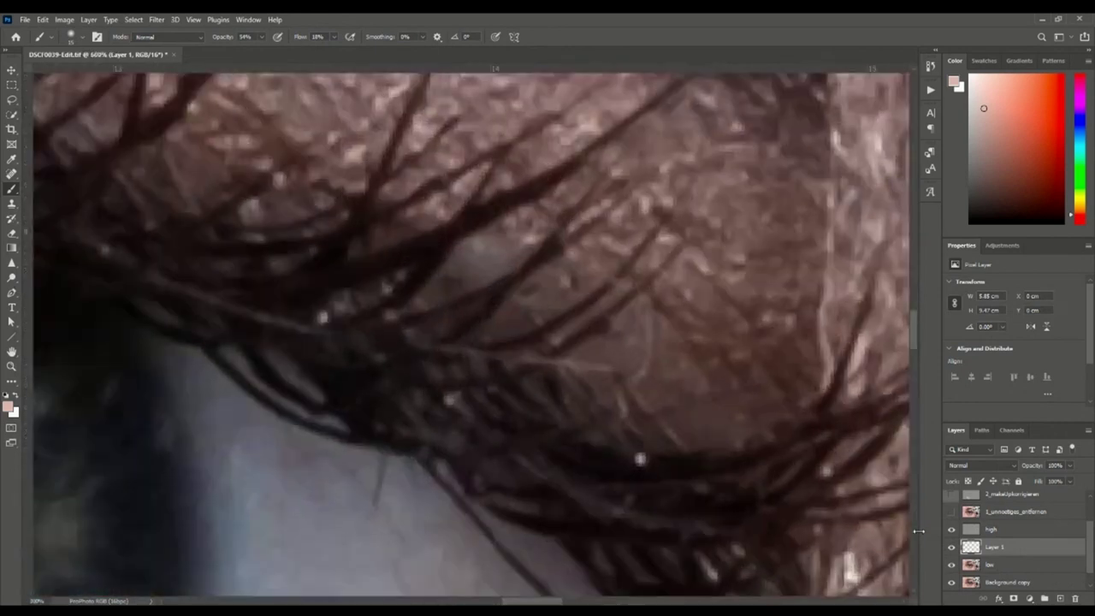
pyautogui.hotkey('ctrl', '+')
pyautogui.hotkey('ctrl', '+')
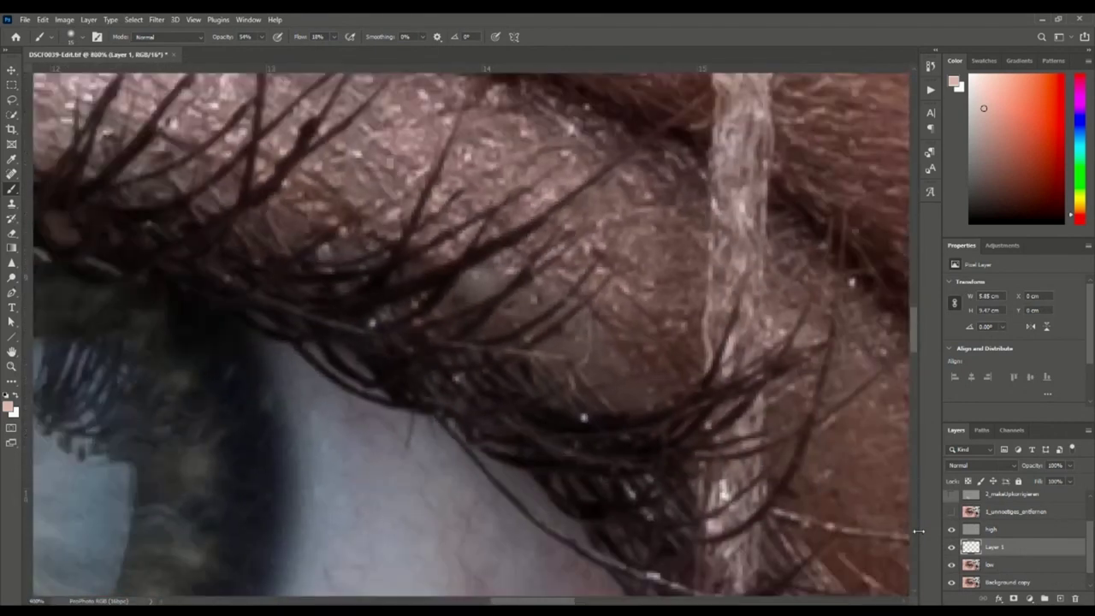
pyautogui.hotkey('ctrl', '-')
pyautogui.hotkey('ctrl', '-')
pyautogui.hotkey('ctrl', '-')
pyautogui.hotkey('ctrl', '-')
pyautogui.hotkey('ctrl', '-')
pyautogui.hotkey('ctrl', '-')
pyautogui.hotkey('ctrl', '-')
pyautogui.hotkey('ctrl', '-')
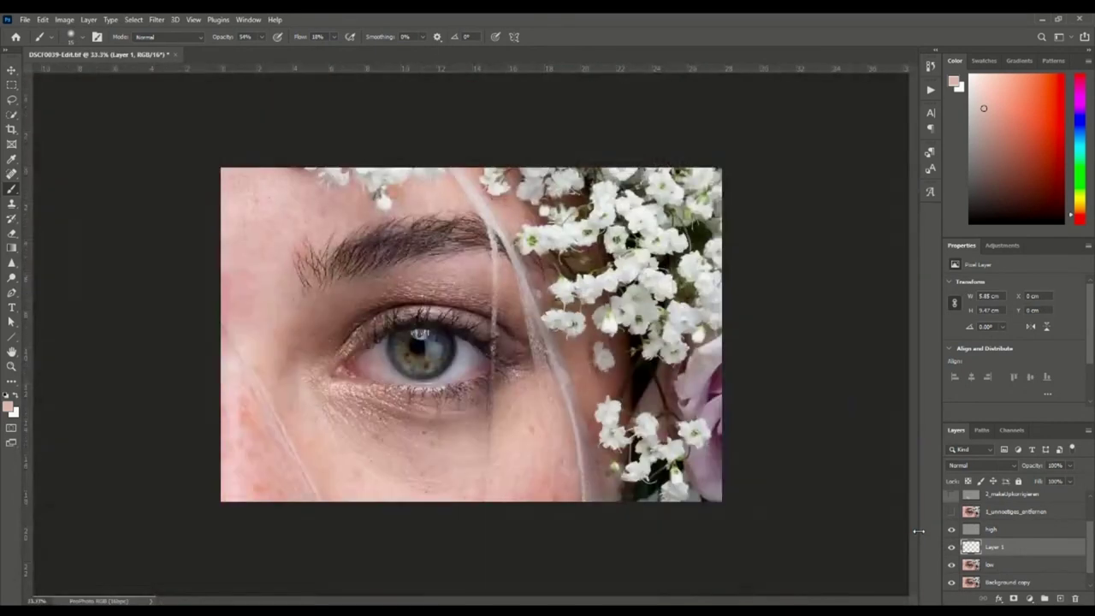
# - Sample dark, lighter and magenta-red eyebrow shades at whole-image zoom
pyautogui.hotkey('ctrl', '+')
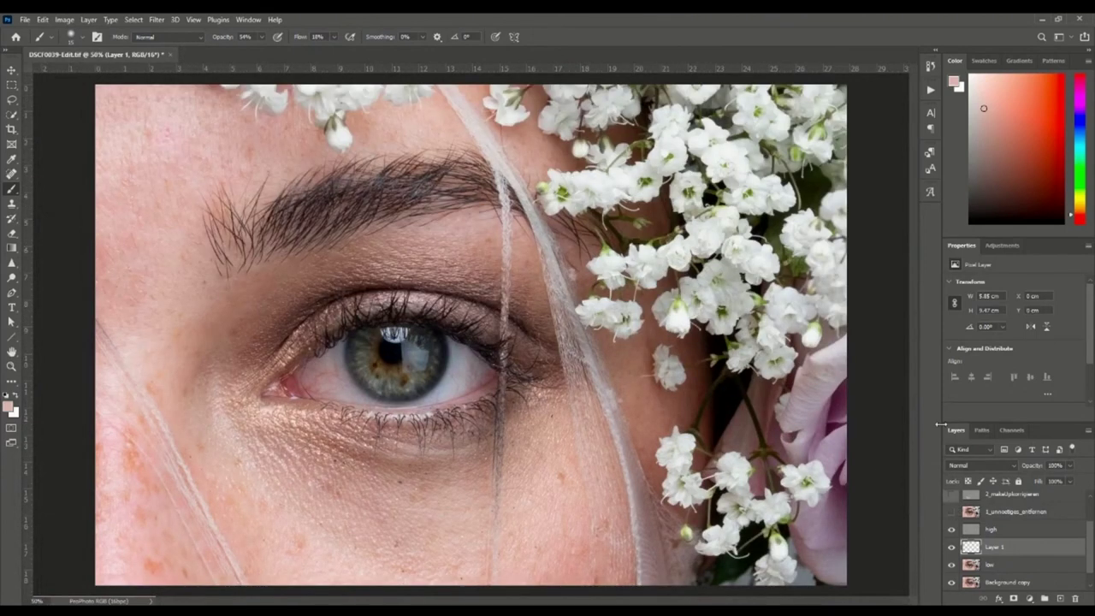
pyautogui.hotkey('ctrl', '-')
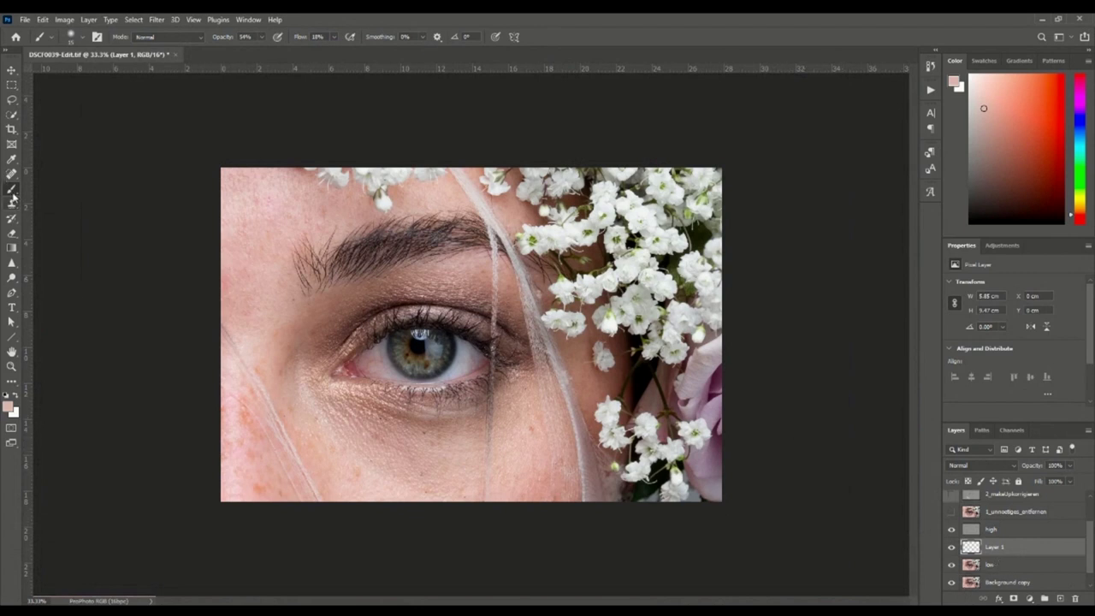
pyautogui.keyDown('alt'); pyautogui.click(375, 239); pyautogui.keyUp('alt')
pyautogui.keyDown('alt'); pyautogui.click(374, 244); pyautogui.keyUp('alt')
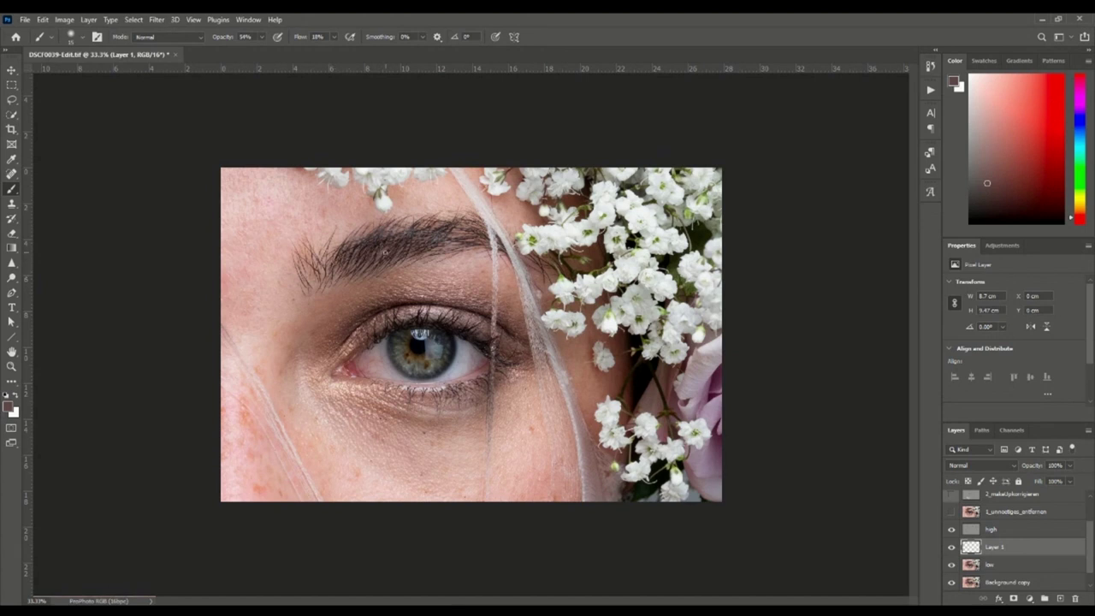
pyautogui.keyDown('alt'); pyautogui.click(373, 239); pyautogui.keyUp('alt')
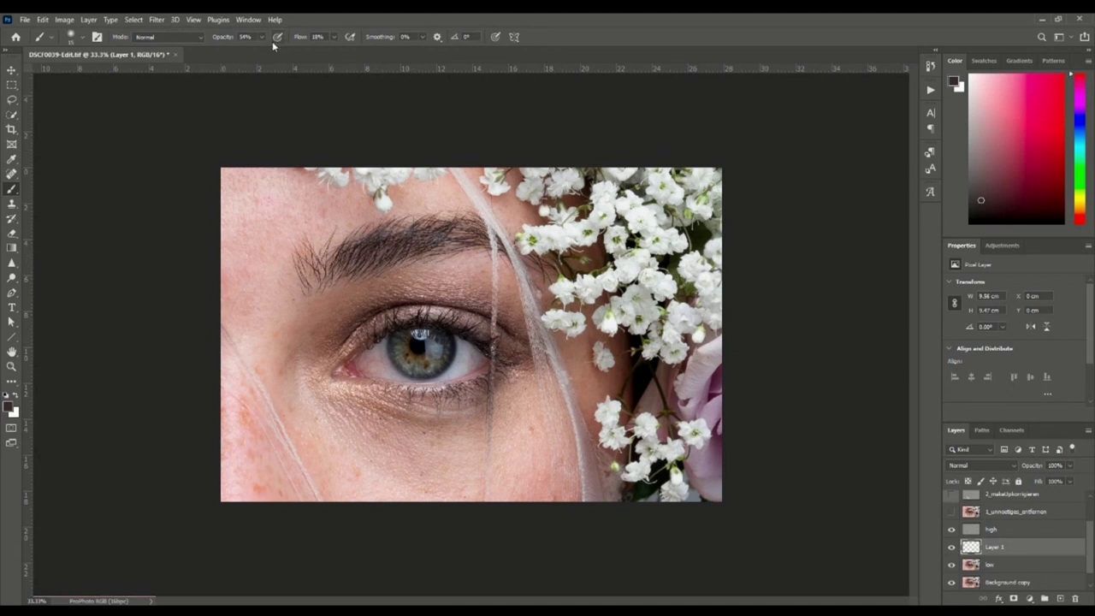
# - Raise the brush flow to 24% and sample a skin-brown tone near the eyebrow
pyautogui.click(334, 37)
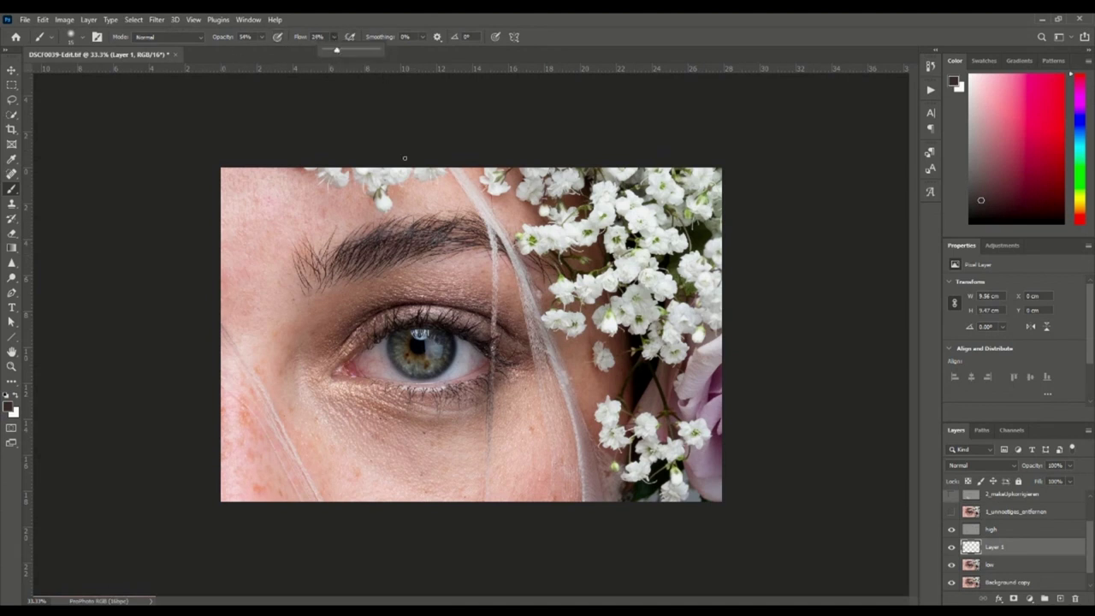
pyautogui.click(452, 232)
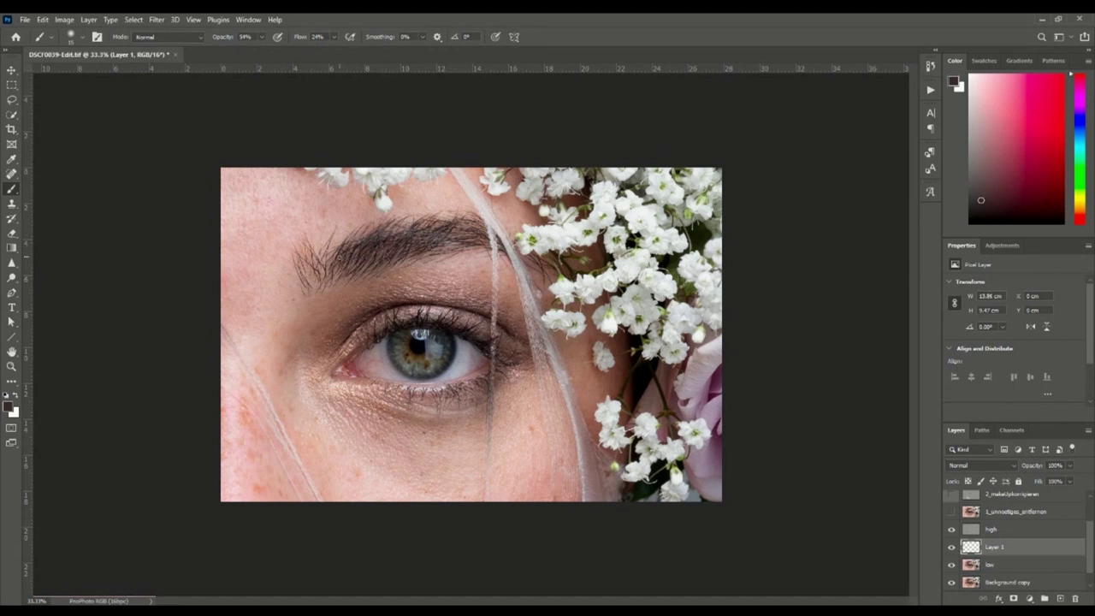
pyautogui.keyDown('alt'); pyautogui.click(375, 240); pyautogui.keyUp('alt')
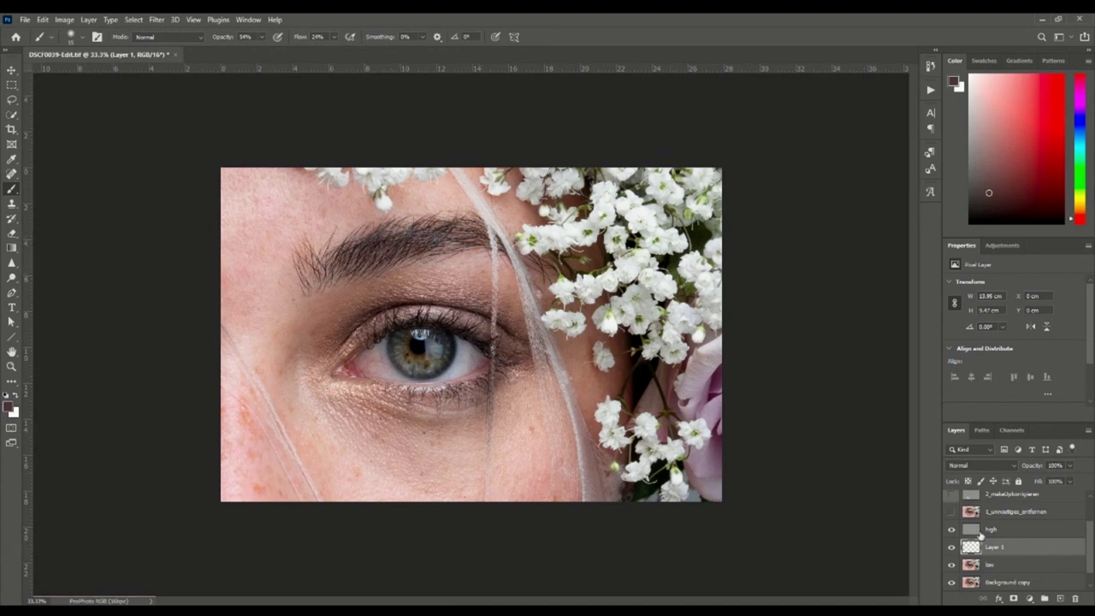
# - Compare the image with and without Layer 1, merge it into low, and hide high
pyautogui.click(952, 548)
pyautogui.click(952, 550)
pyautogui.click(951, 552)
pyautogui.click(951, 552)
pyautogui.click(950, 556)
pyautogui.hotkey('ctrl', 'e')
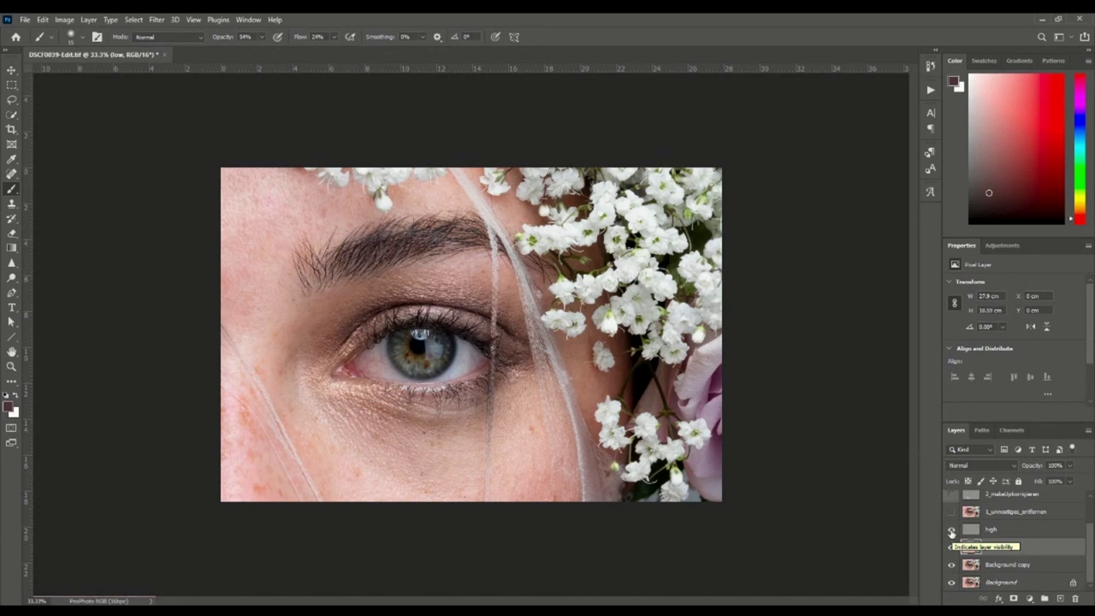
pyautogui.click(952, 533)
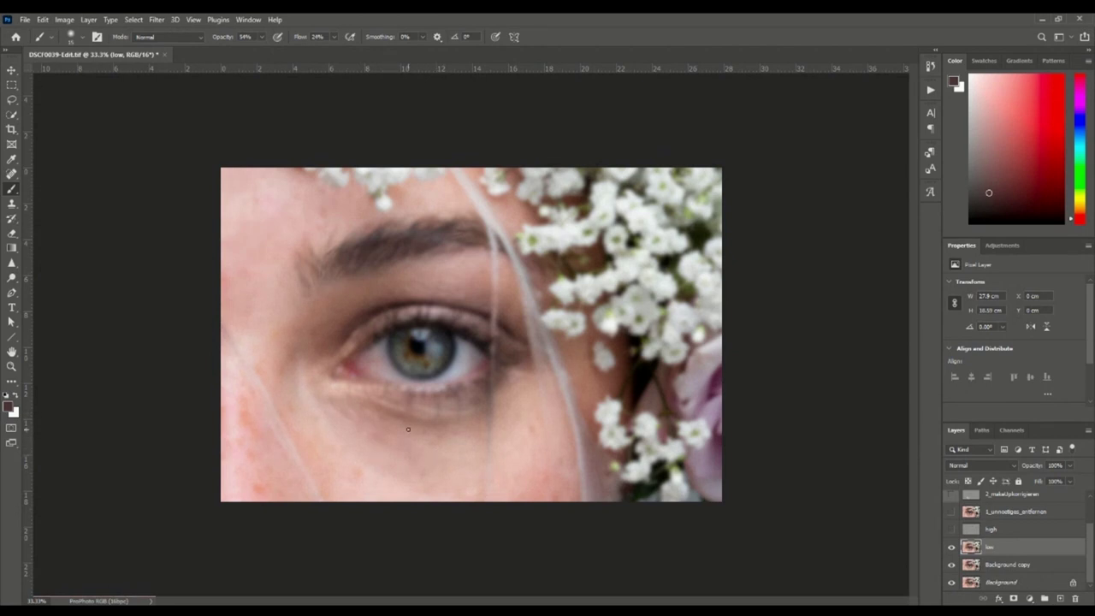
# - Use the Patch Tool to replace two blotchy under-eye areas with smoother nearby skin
pyautogui.click(11, 173)
pyautogui.rightClick(11, 174)
pyautogui.click(55, 196)
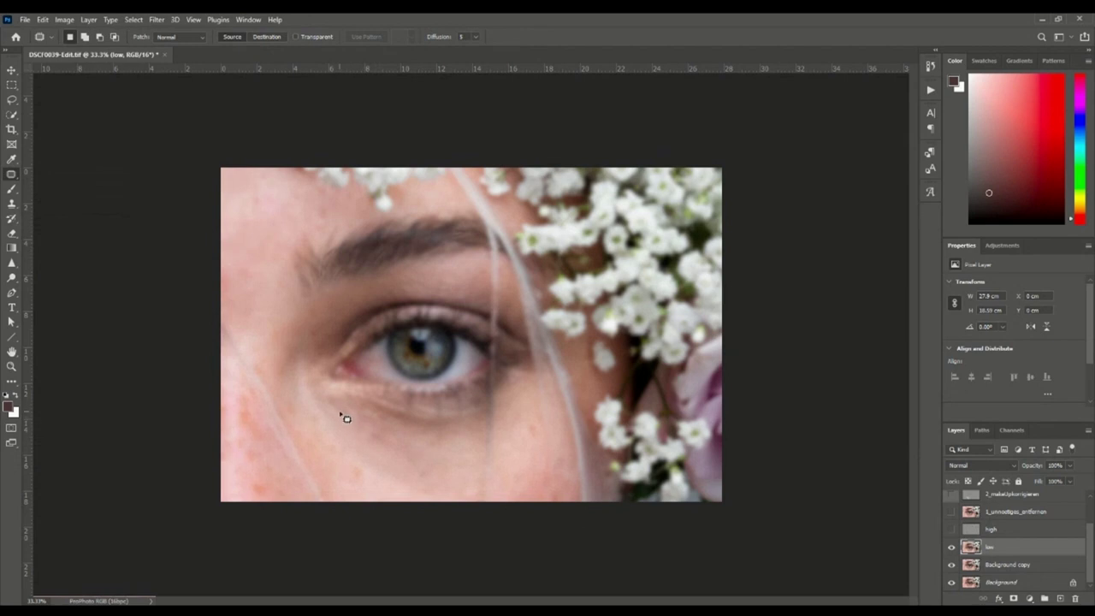
pyautogui.moveTo(338, 411)
pyautogui.mouseDown()
pyautogui.moveTo(449, 474)
pyautogui.moveTo(419, 454)
pyautogui.mouseUp()
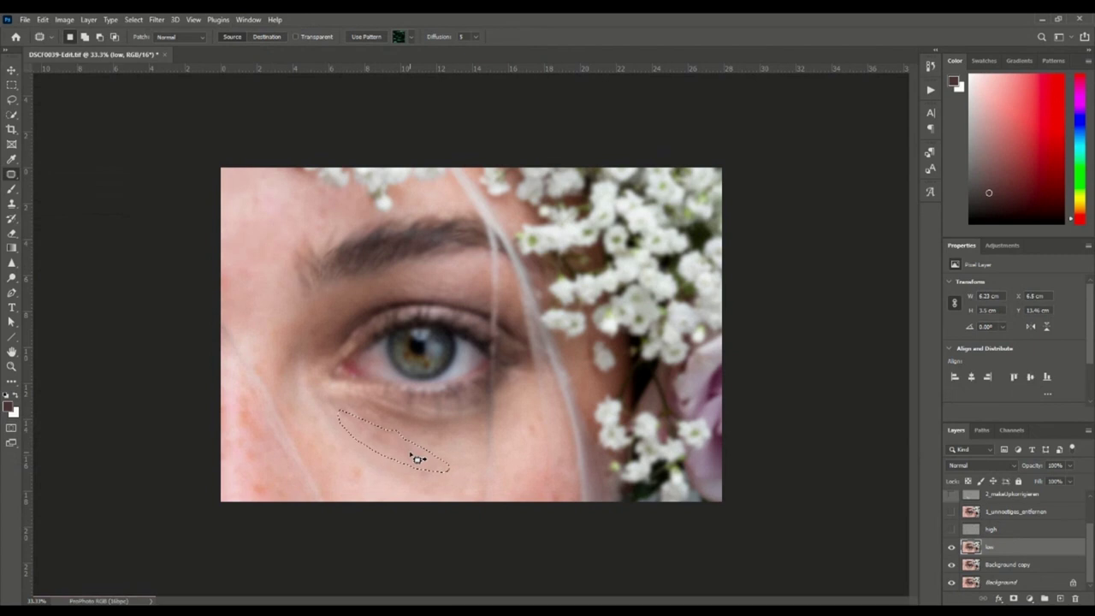
pyautogui.moveTo(399, 467); pyautogui.dragTo(390, 462)
pyautogui.hotkey('ctrl', 'd')
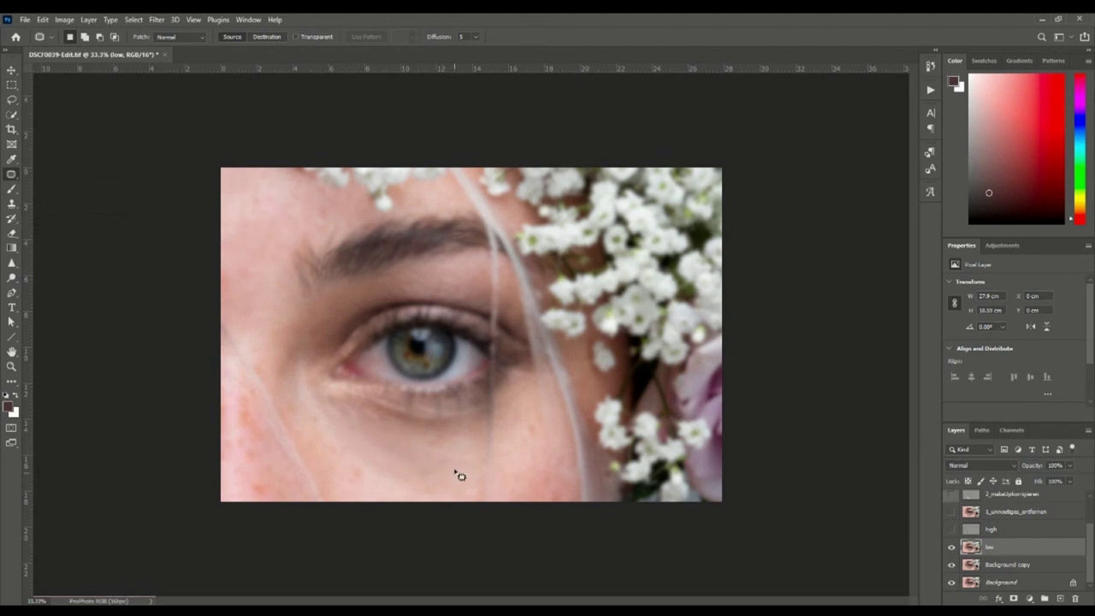
pyautogui.moveTo(447, 470); pyautogui.dragTo(409, 460)
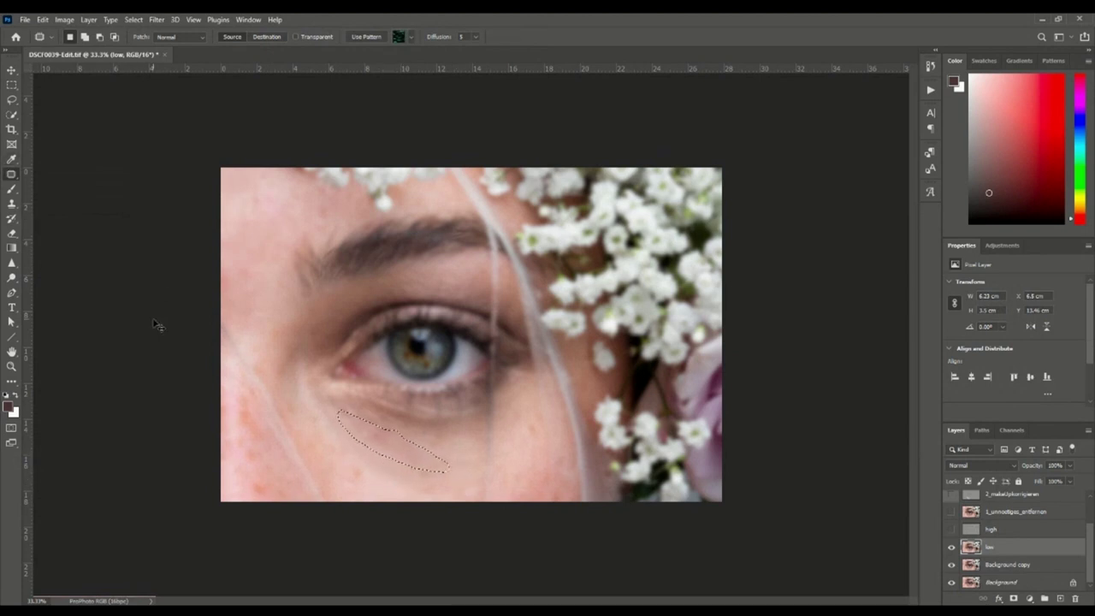
pyautogui.hotkey('ctrl', 'd')
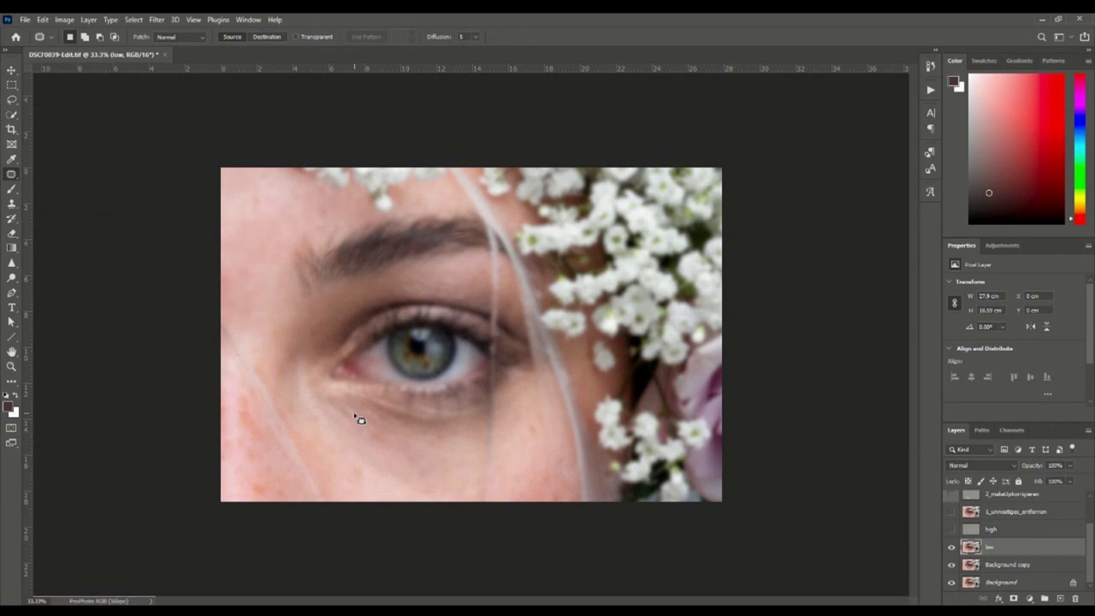
# - Heal a small blotch below the eye with a reduced-size Healing Brush
pyautogui.rightClick(12, 177)
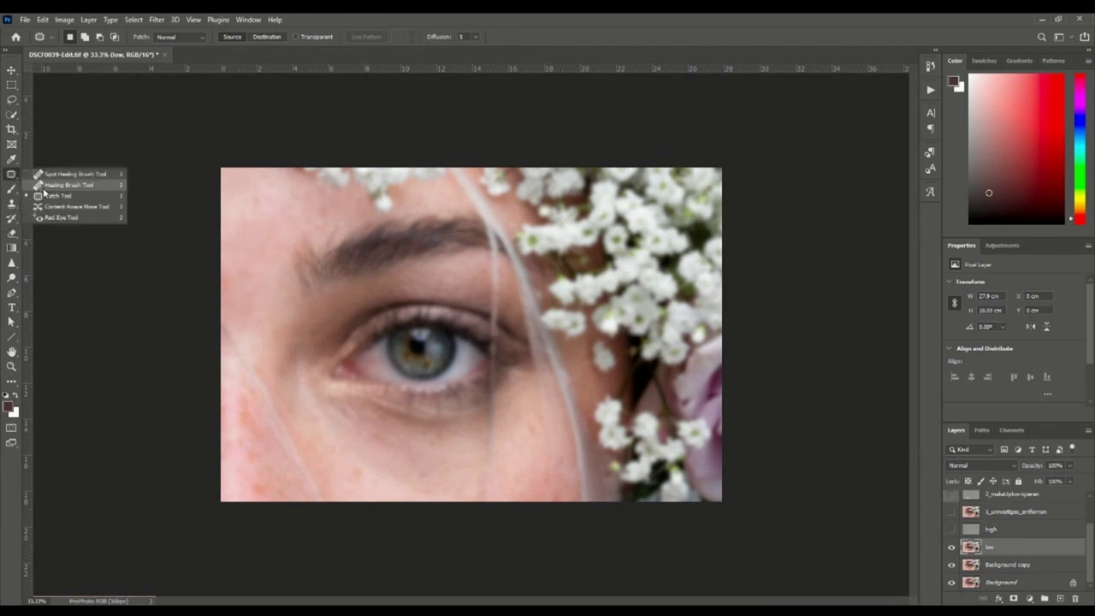
pyautogui.click(51, 185)
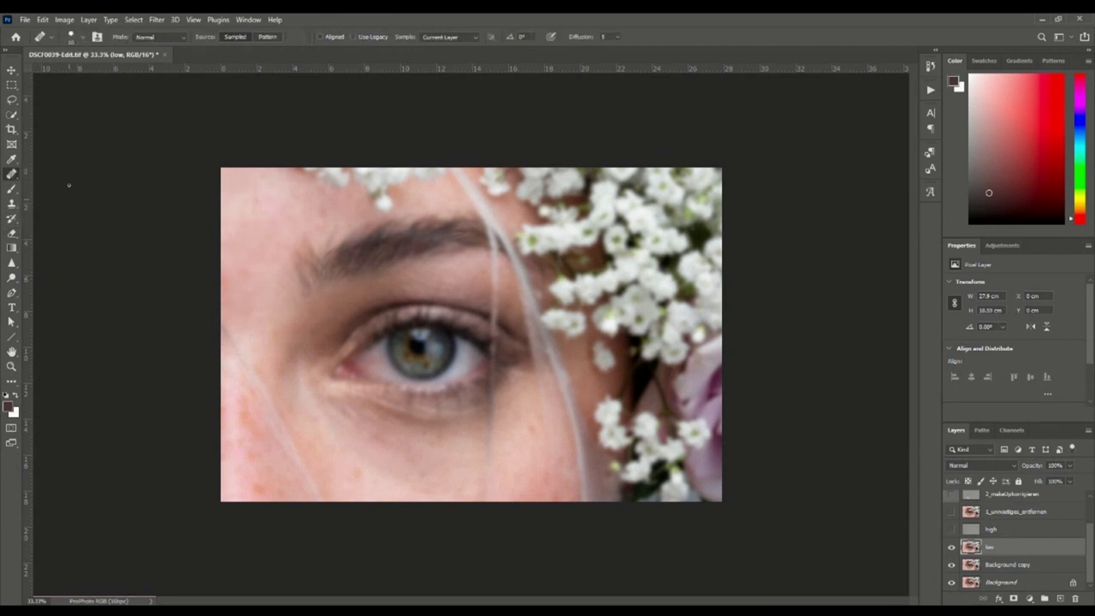
pyautogui.keyDown('alt'); pyautogui.rightClick(386, 467); pyautogui.keyUp('alt')
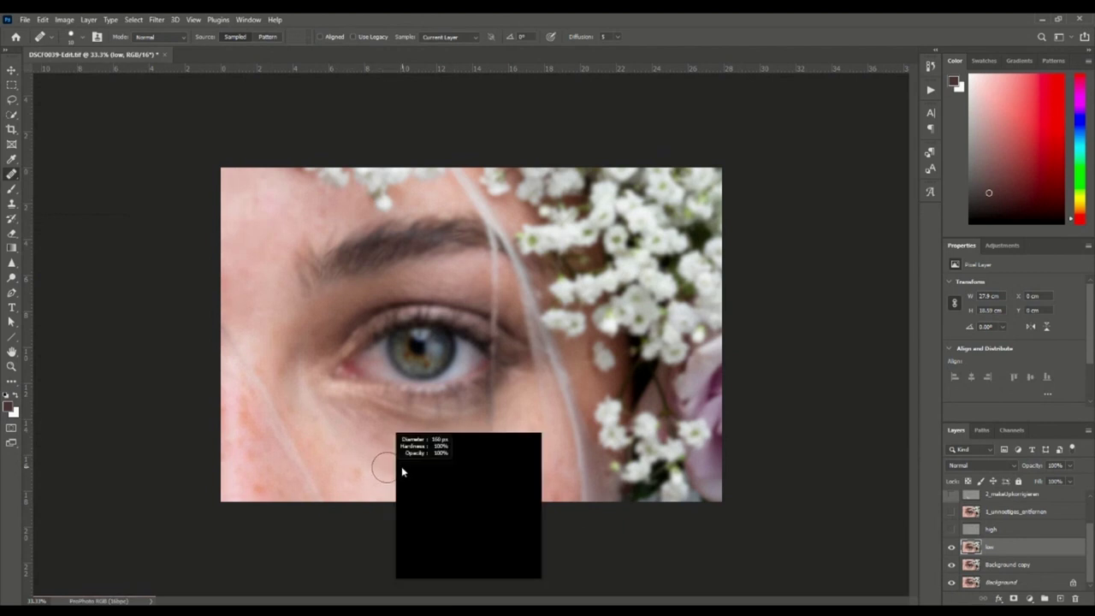
pyautogui.keyDown('alt'); pyautogui.click(390, 482); pyautogui.keyUp('alt')
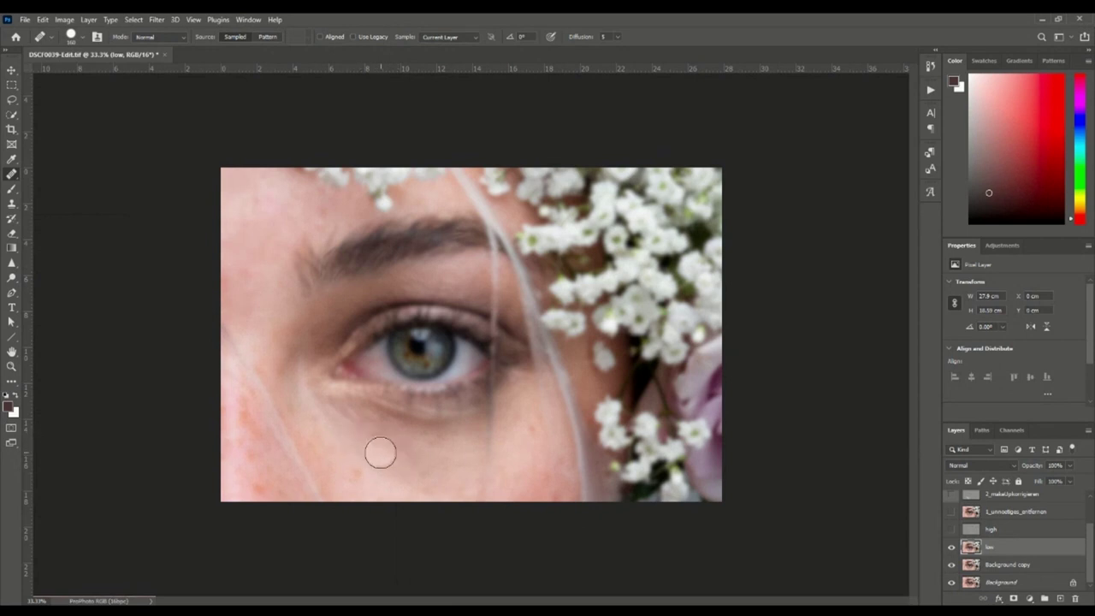
pyautogui.keyDown('alt'); pyautogui.rightClick(381, 453); pyautogui.keyUp('alt')
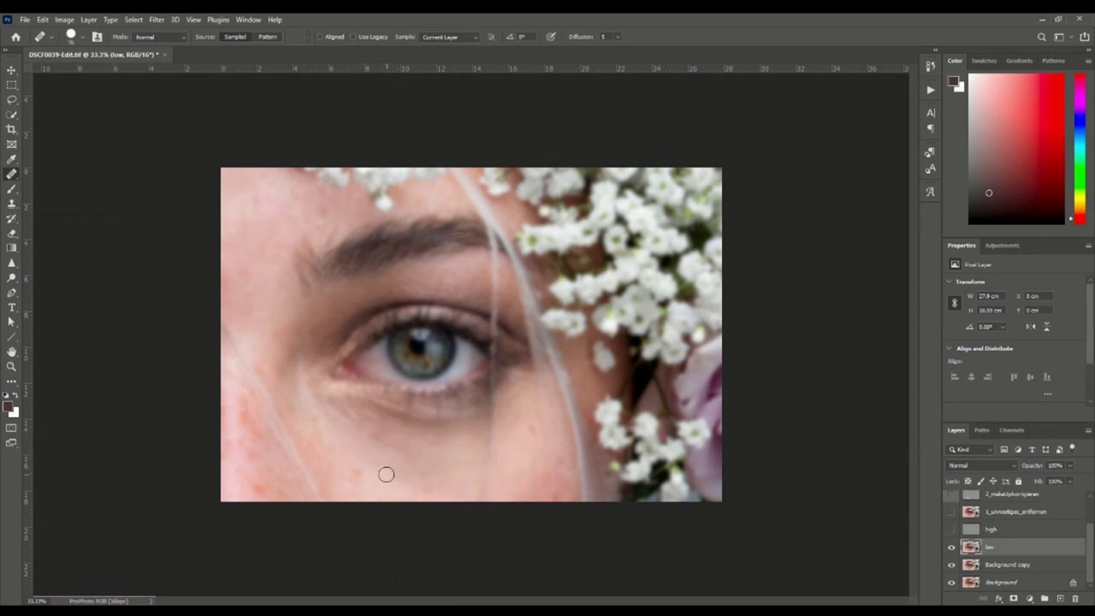
pyautogui.moveTo(377, 443); pyautogui.dragTo(375, 433)
pyautogui.click(79, 40)
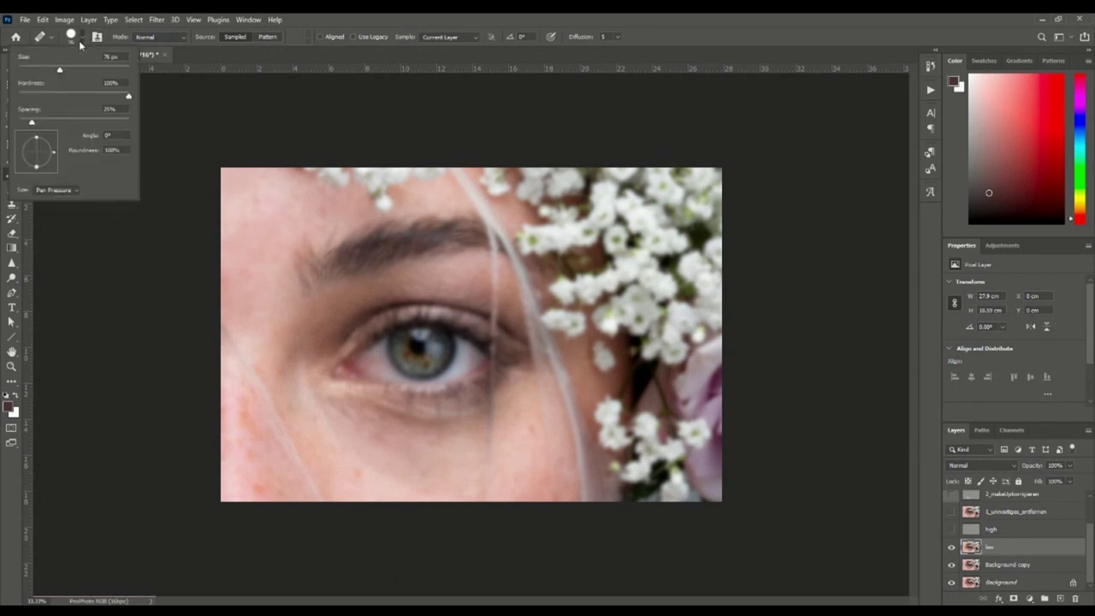
pyautogui.click(304, 98)
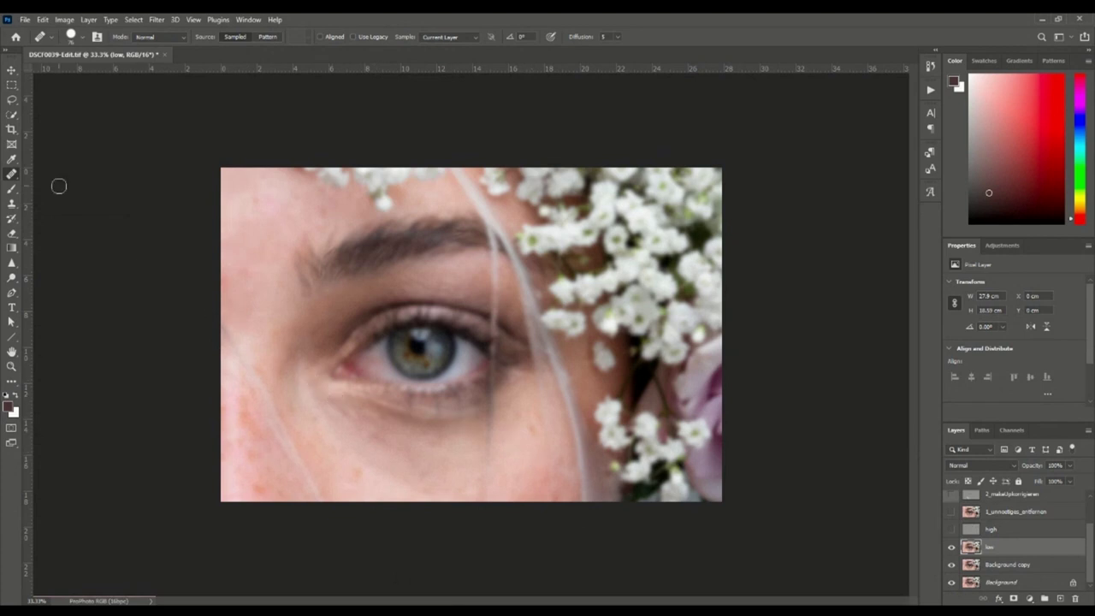
pyautogui.rightClick(13, 176)
# - Patch the larger under-eye area with smoother skin dragged from below
pyautogui.click(49, 198)
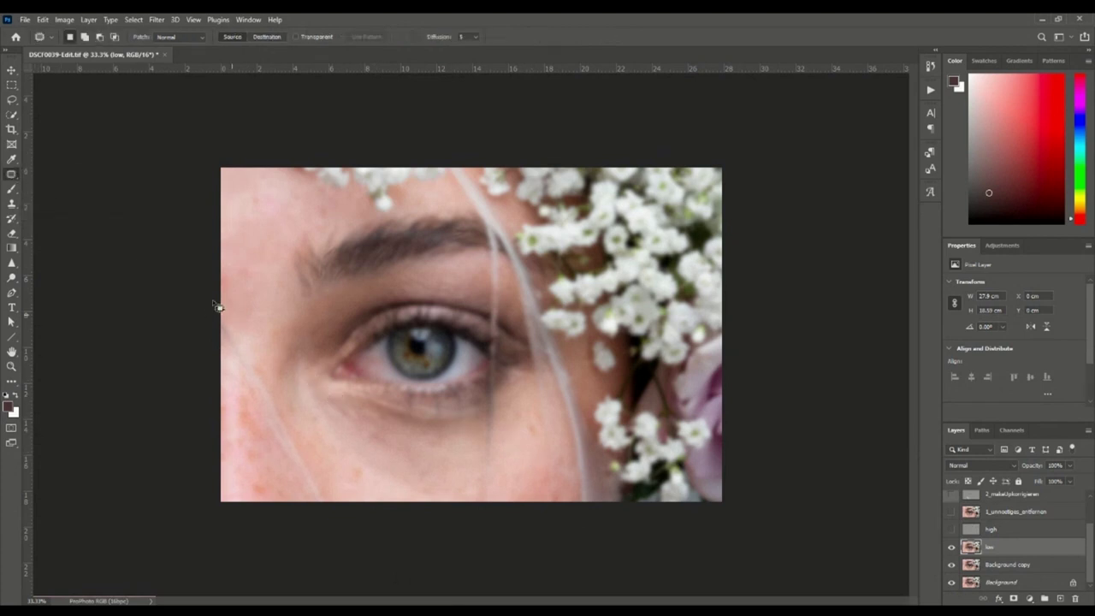
pyautogui.moveTo(345, 414)
pyautogui.mouseDown()
pyautogui.moveTo(416, 447)
pyautogui.moveTo(378, 482)
pyautogui.mouseUp()
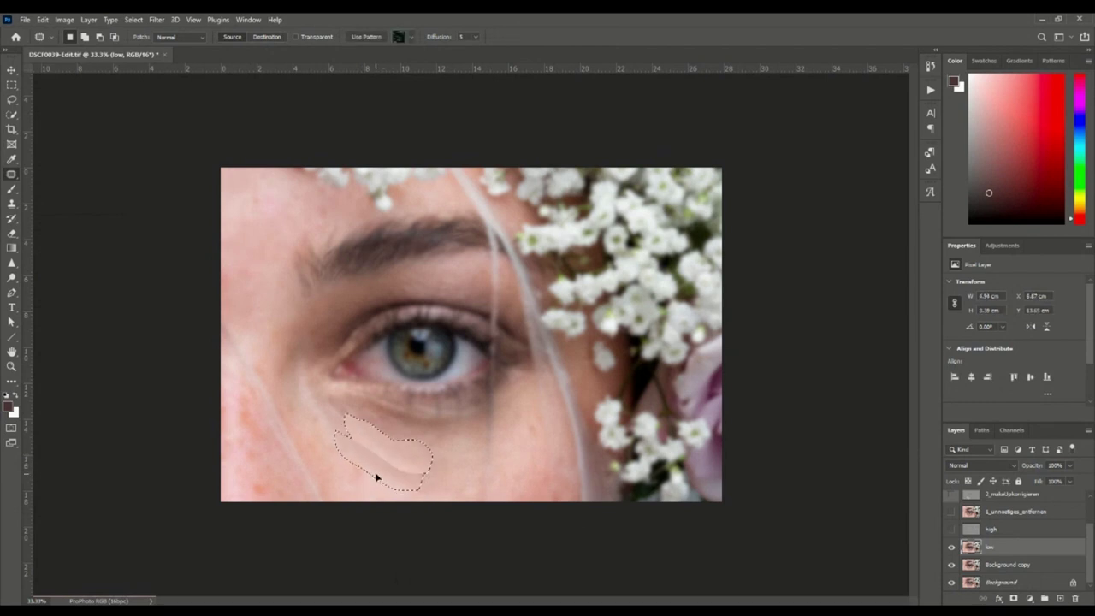
pyautogui.moveTo(376, 478); pyautogui.dragTo(402, 502)
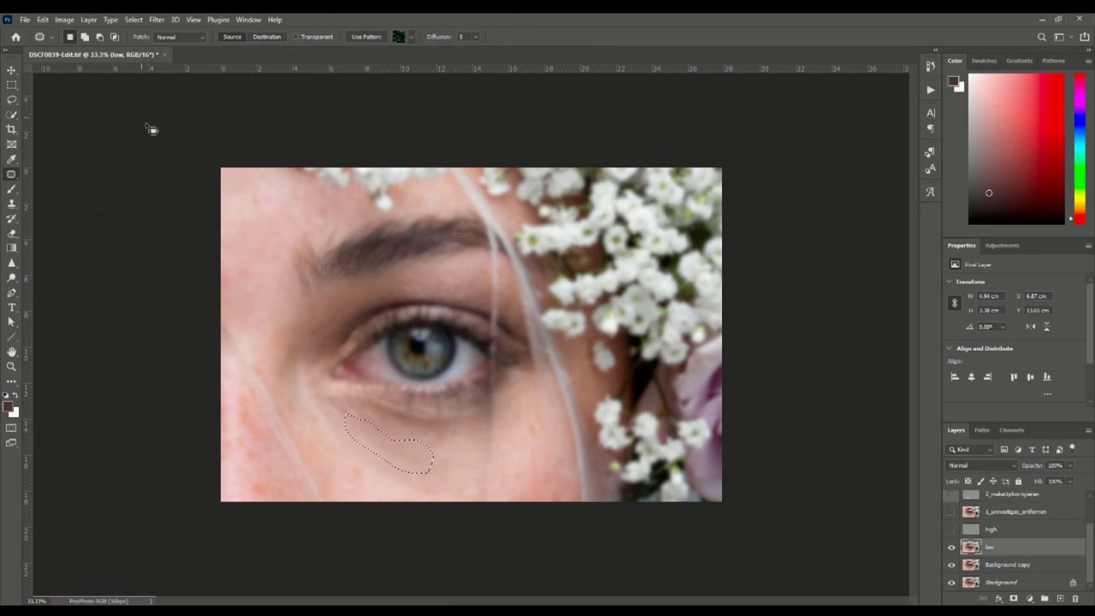
# - Fade the last patch via Edit > Fade to about 68% opacity
pyautogui.click(50, 20)
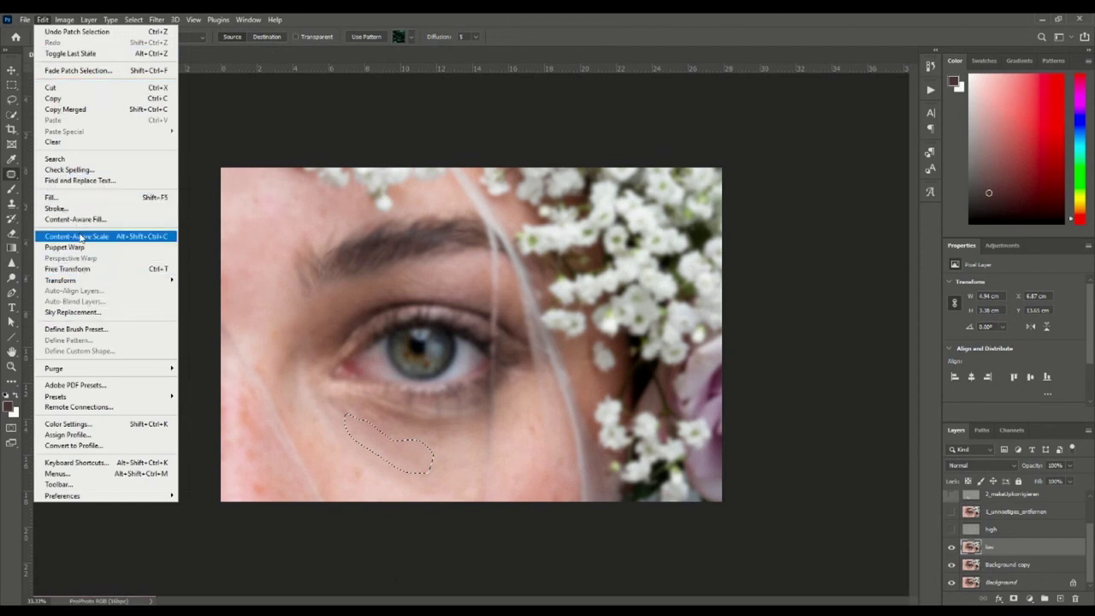
pyautogui.click(80, 237)
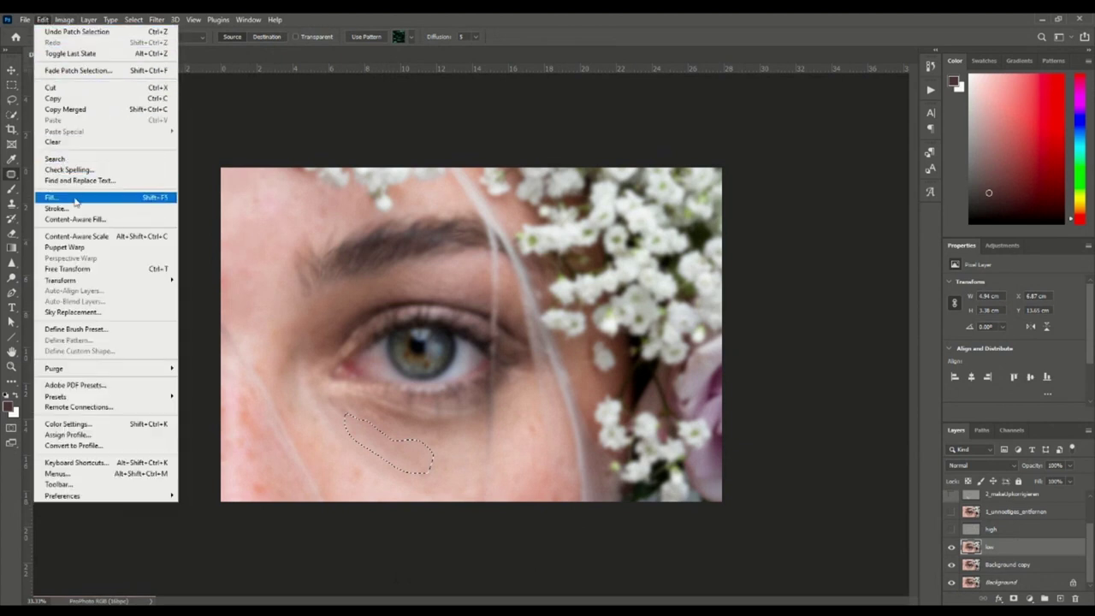
pyautogui.click(74, 70)
pyautogui.write('77')
pyautogui.moveTo(446, 211)
pyautogui.mouseDown()
pyautogui.moveTo(551, 204)
pyautogui.moveTo(533, 208)
pyautogui.mouseUp()
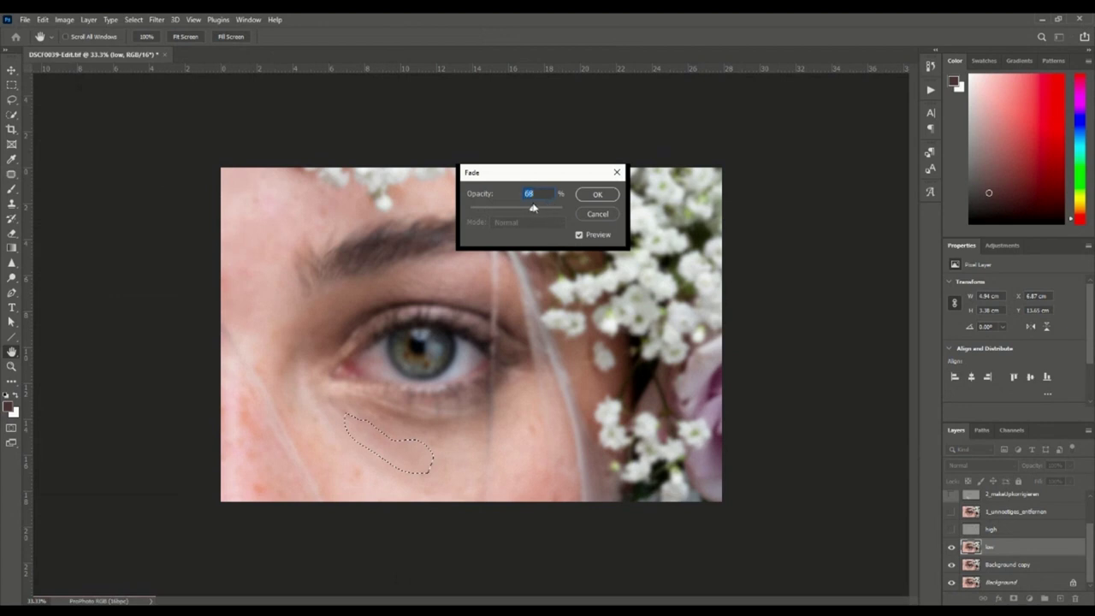
pyautogui.click(601, 217)
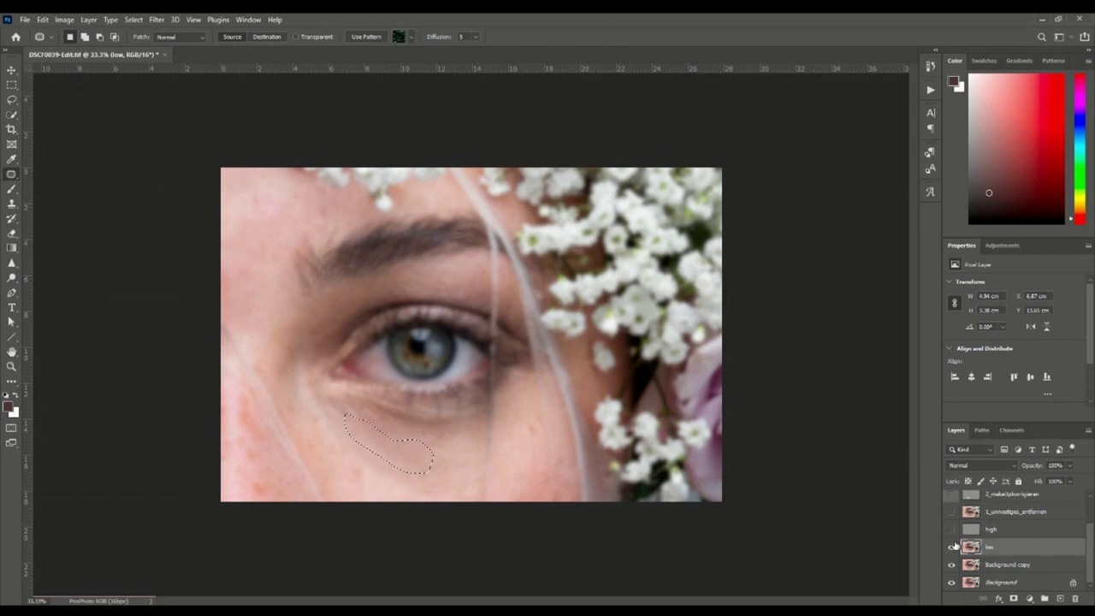
pyautogui.hotkey('ctrl', 'd')
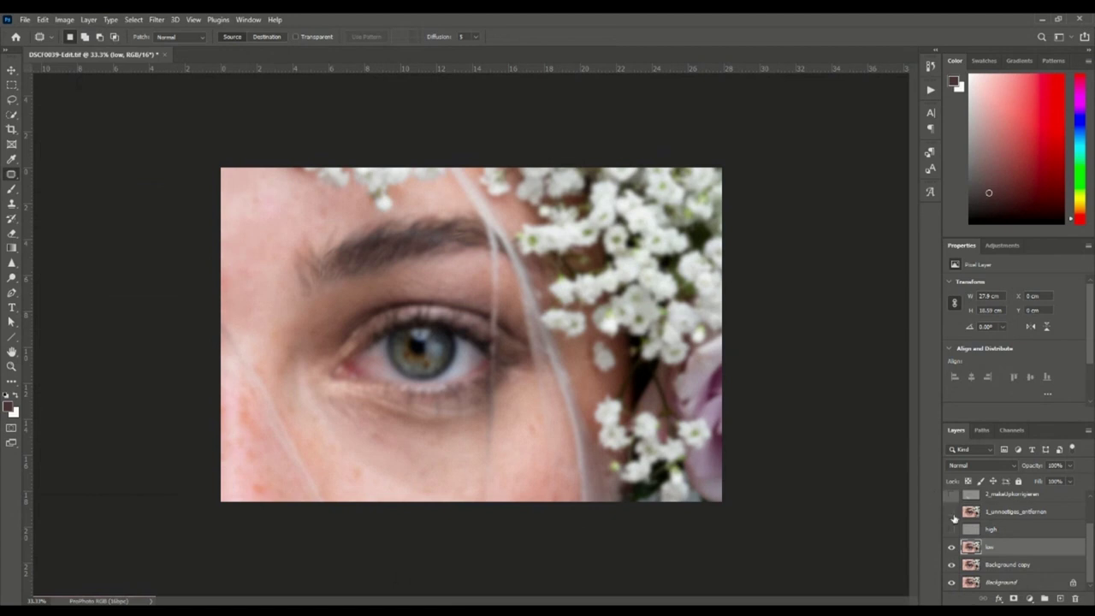
pyautogui.click(951, 530)
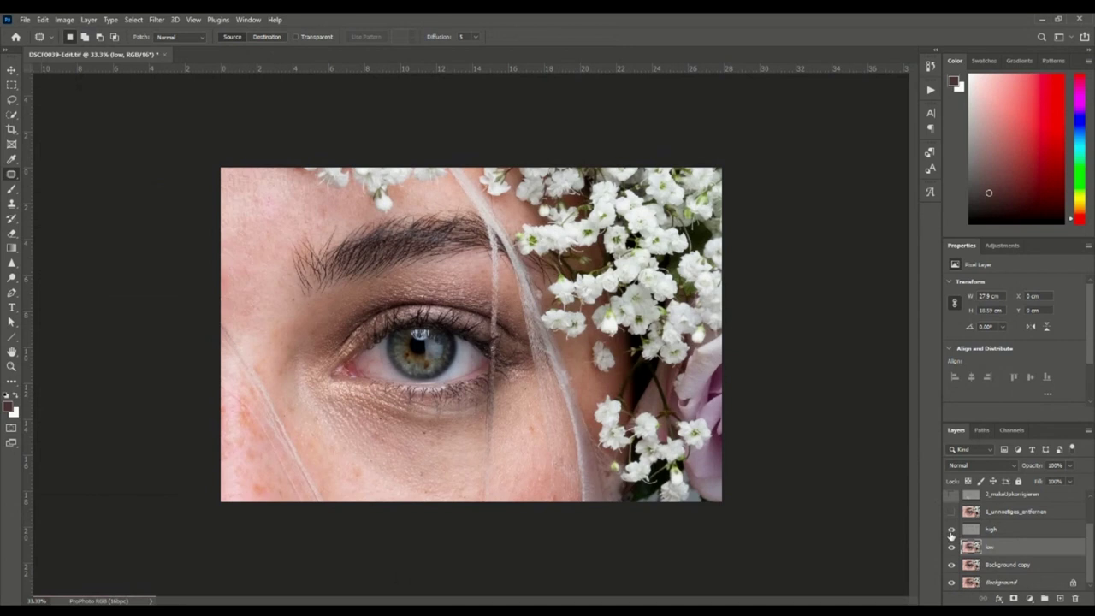
pyautogui.click(951, 529)
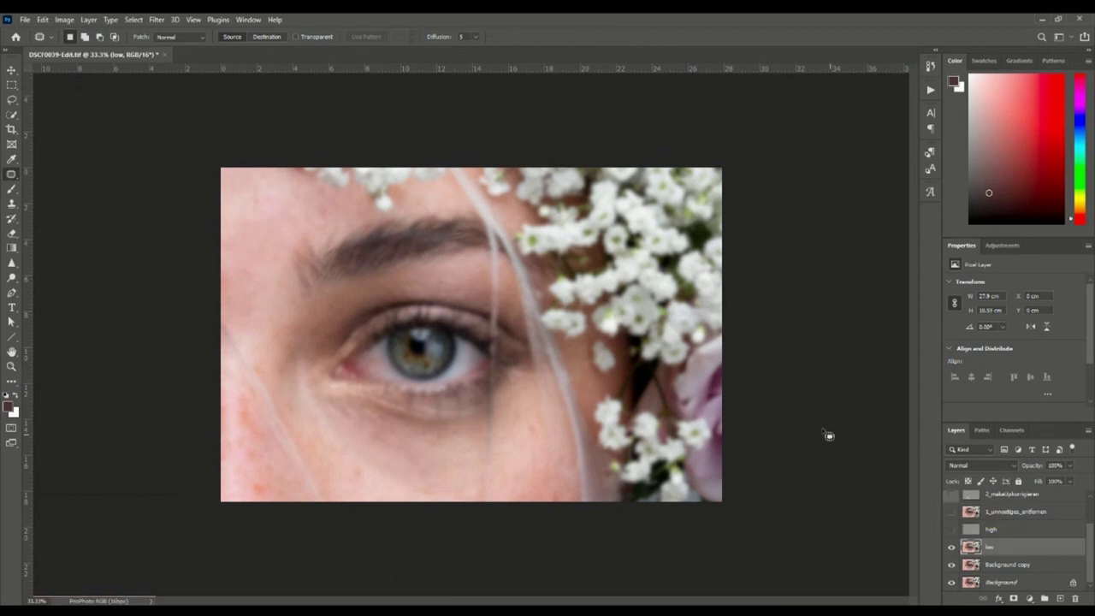
pyautogui.keyDown('alt'); pyautogui.click(952, 560); pyautogui.keyUp('alt')
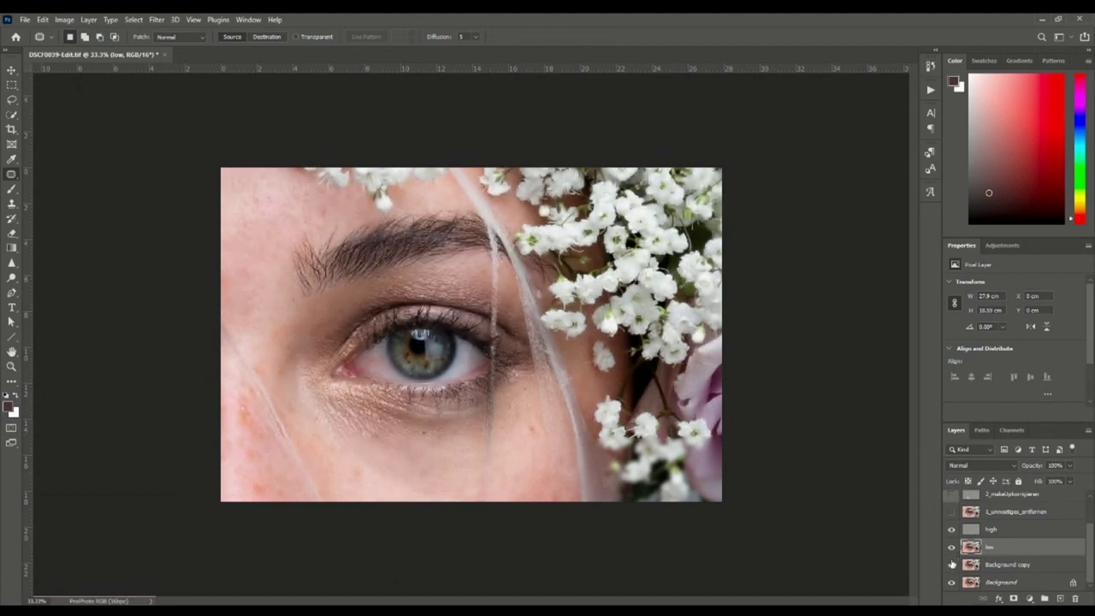
pyautogui.keyDown('alt'); pyautogui.click(953, 560); pyautogui.keyUp('alt')
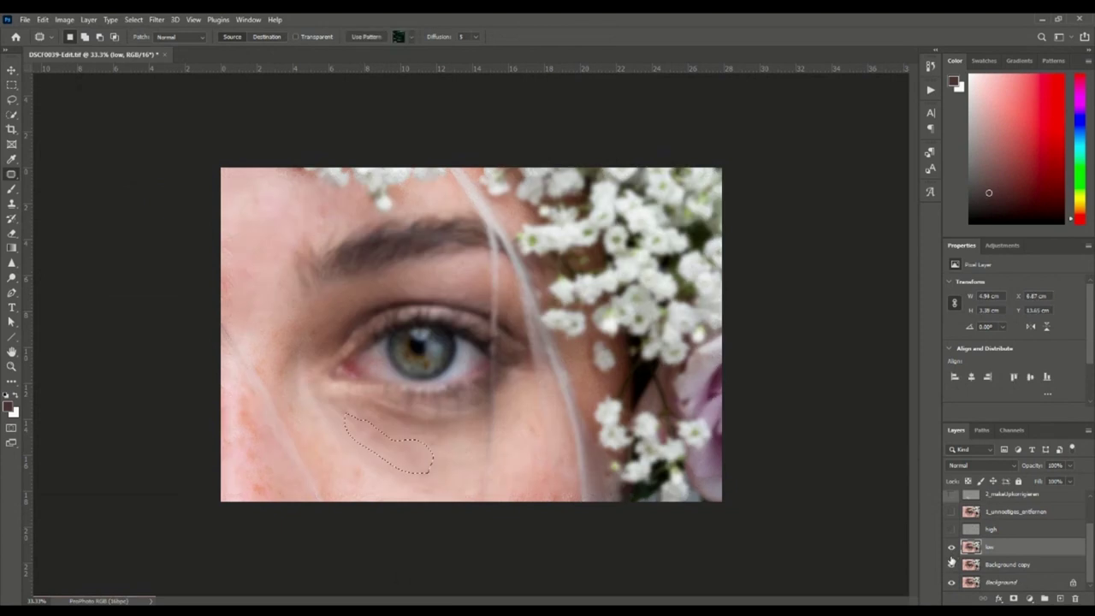
pyautogui.moveTo(341, 413); pyautogui.dragTo(447, 470)
pyautogui.hotkey('ctrl', 'd')
pyautogui.click(951, 529)
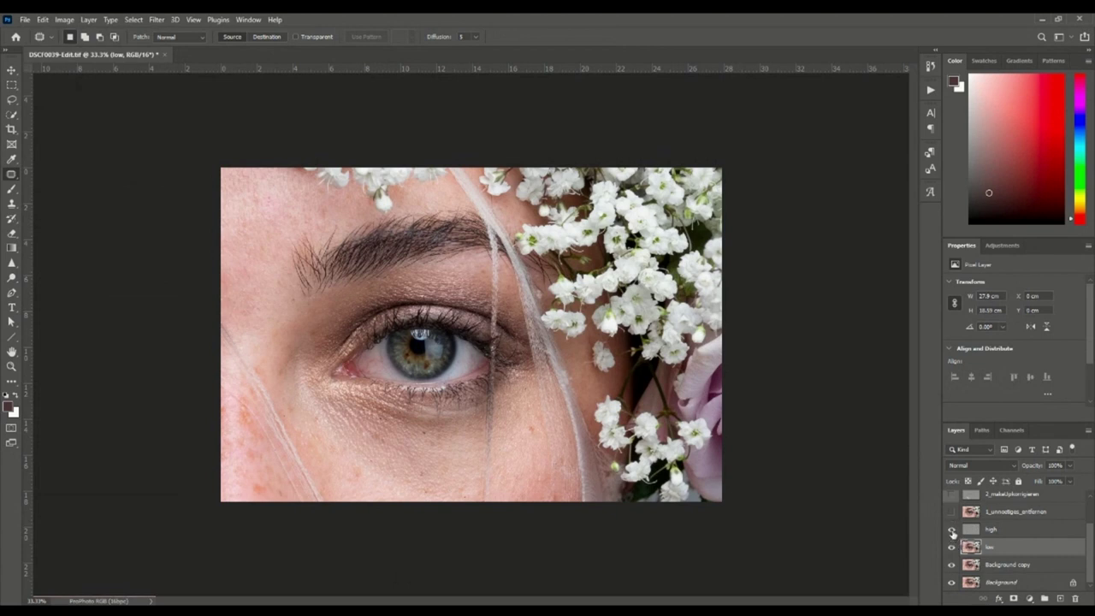
pyautogui.click(951, 531)
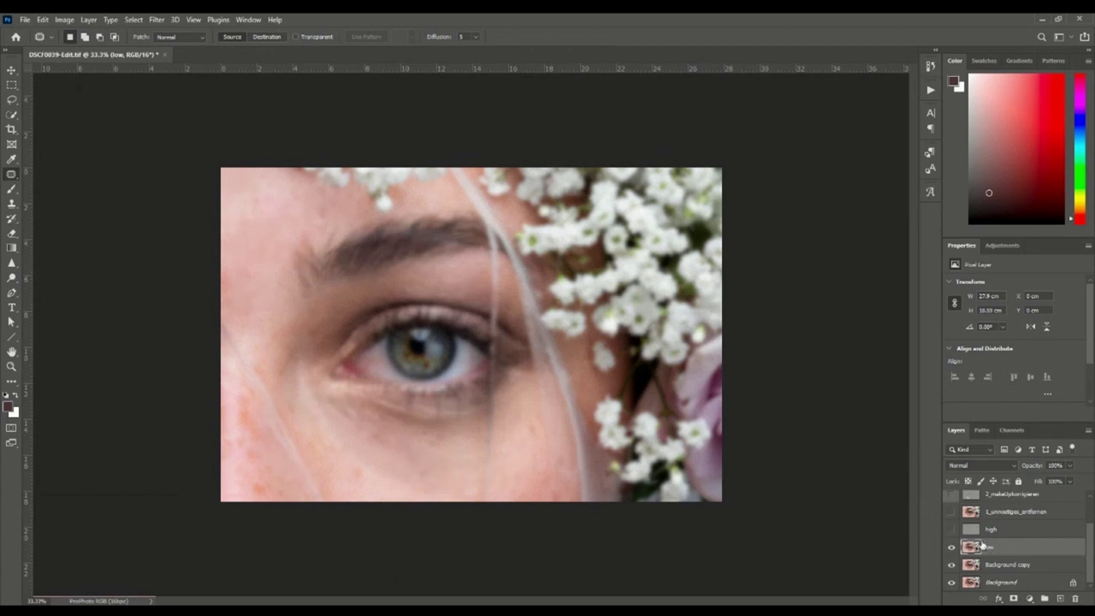
# - Lasso a feathered selection around the under-eye skin, dismissing the faint-edge warning
pyautogui.click(12, 102)
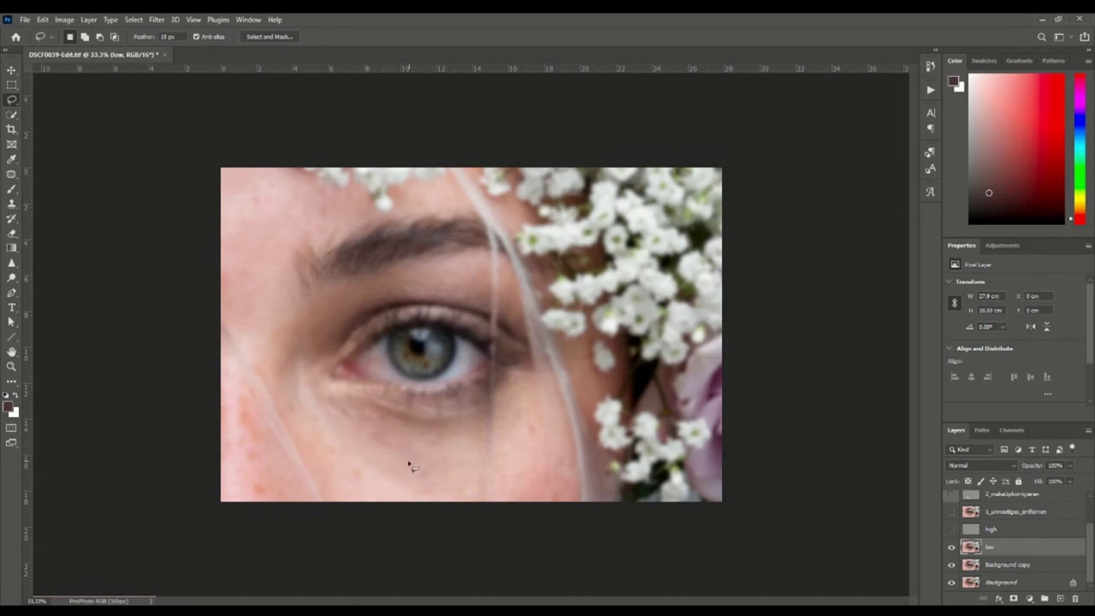
pyautogui.moveTo(390, 440)
pyautogui.mouseDown()
pyautogui.moveTo(367, 461)
pyautogui.moveTo(364, 436)
pyautogui.mouseUp()
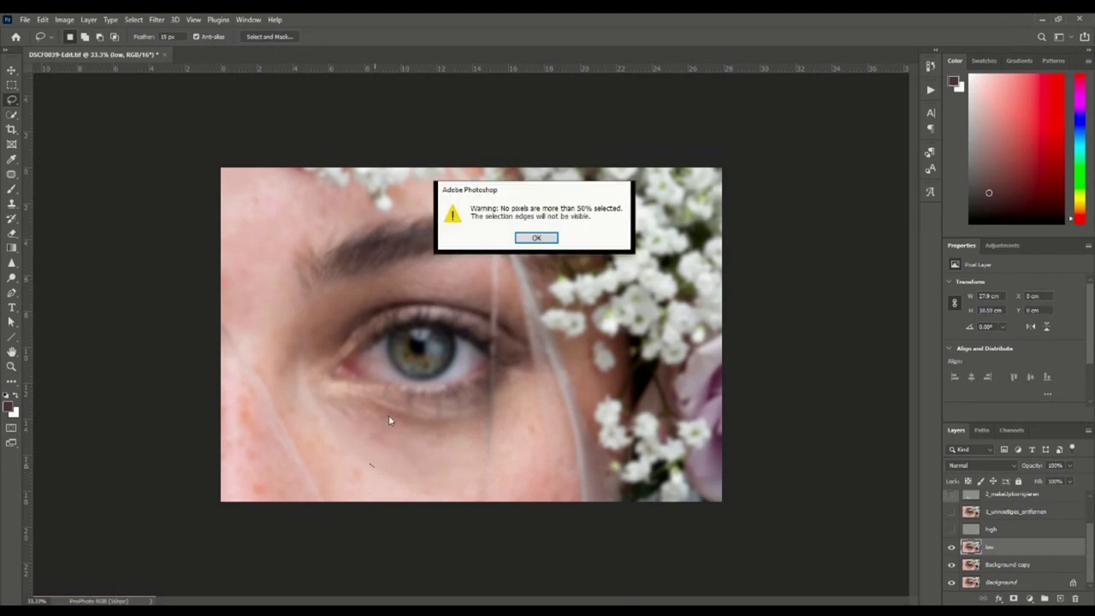
pyautogui.click(536, 238)
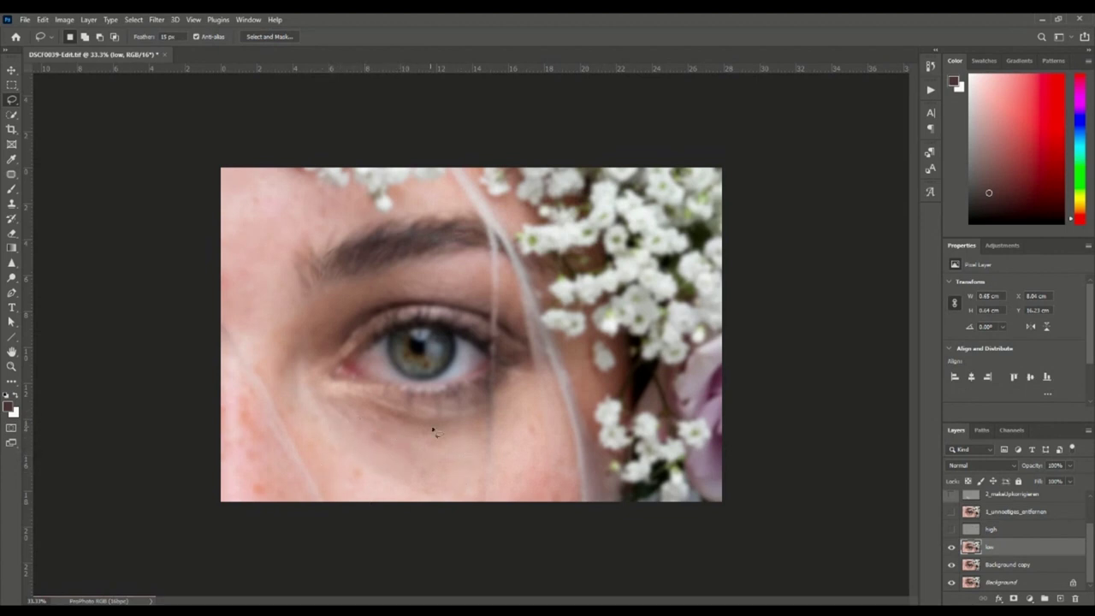
pyautogui.moveTo(323, 412)
pyautogui.mouseDown()
pyautogui.moveTo(410, 525)
pyautogui.moveTo(363, 413)
pyautogui.moveTo(318, 416)
pyautogui.mouseUp()
# - Apply a Gaussian blur to the under-eye selection, then deselect it
pyautogui.hotkey('ctrl', 'alt', 'f')
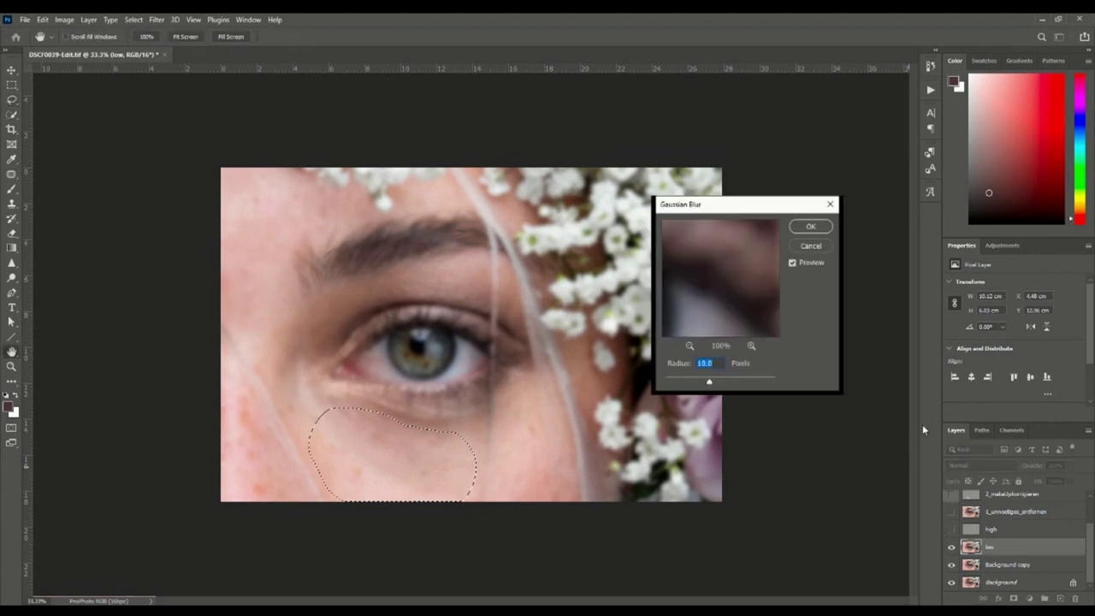
pyautogui.moveTo(761, 311); pyautogui.dragTo(758, 234)
pyautogui.moveTo(743, 303); pyautogui.dragTo(756, 268)
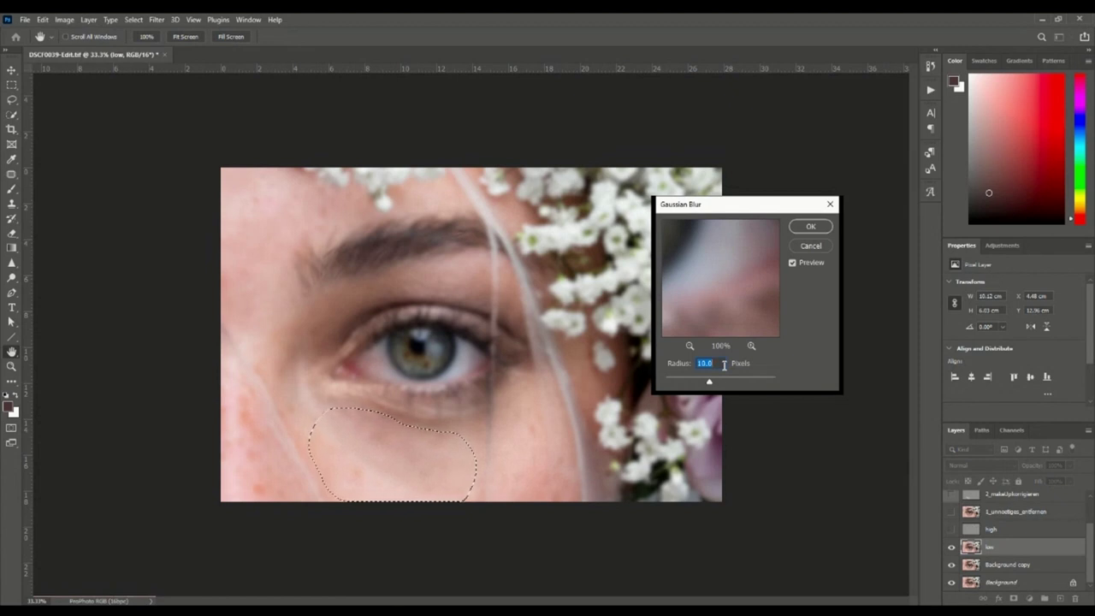
pyautogui.write('20')
pyautogui.press('BackSpace')
pyautogui.click(817, 231)
pyautogui.hotkey('ctrl', 'd')
# - Toggle the high and retouch layers to compare under-eye skin before and after
pyautogui.click(951, 530)
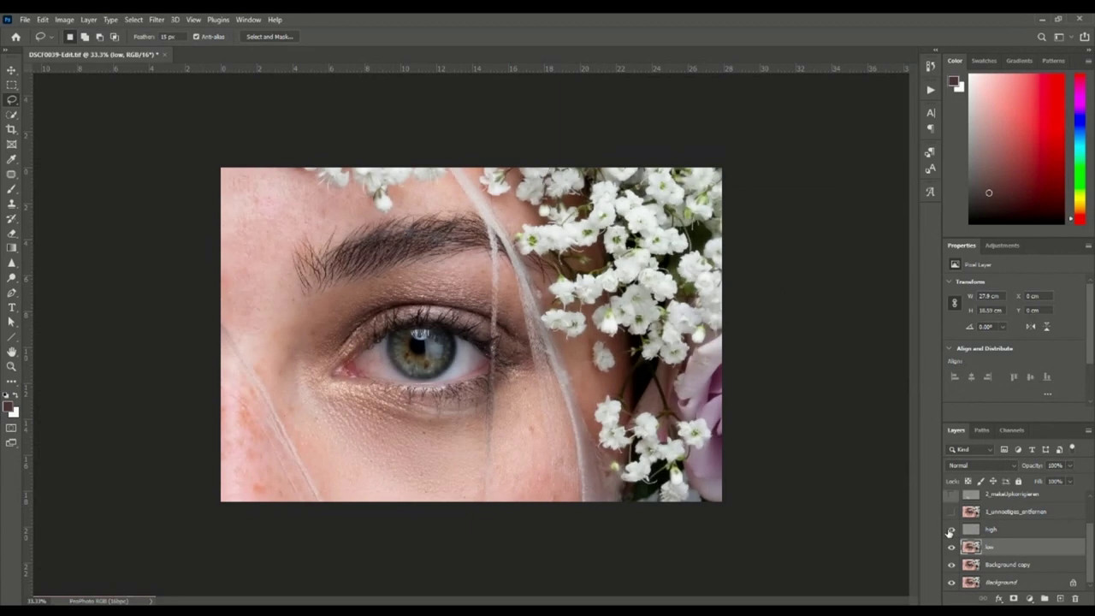
pyautogui.keyDown('alt'); pyautogui.click(951, 583); pyautogui.keyUp('alt')
pyautogui.keyDown('alt'); pyautogui.click(951, 583); pyautogui.keyUp('alt')
pyautogui.keyDown('alt'); pyautogui.click(951, 583); pyautogui.keyUp('alt')
pyautogui.keyDown('alt'); pyautogui.click(950, 566); pyautogui.keyUp('alt')
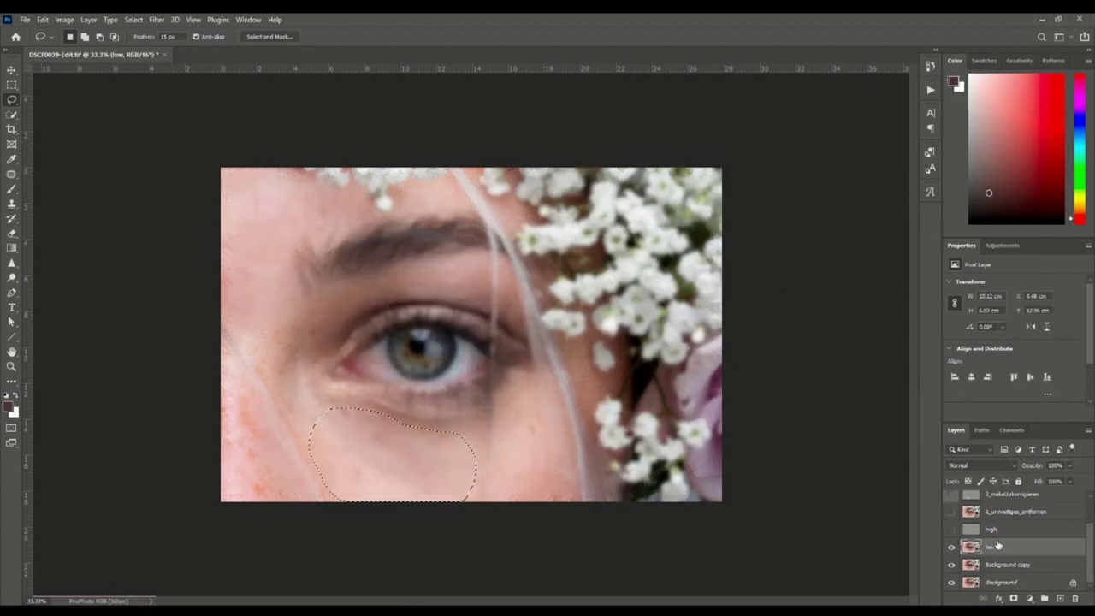
# - Blur a small forehead patch beside the brow at 30 px, then show high again
pyautogui.click(403, 391)
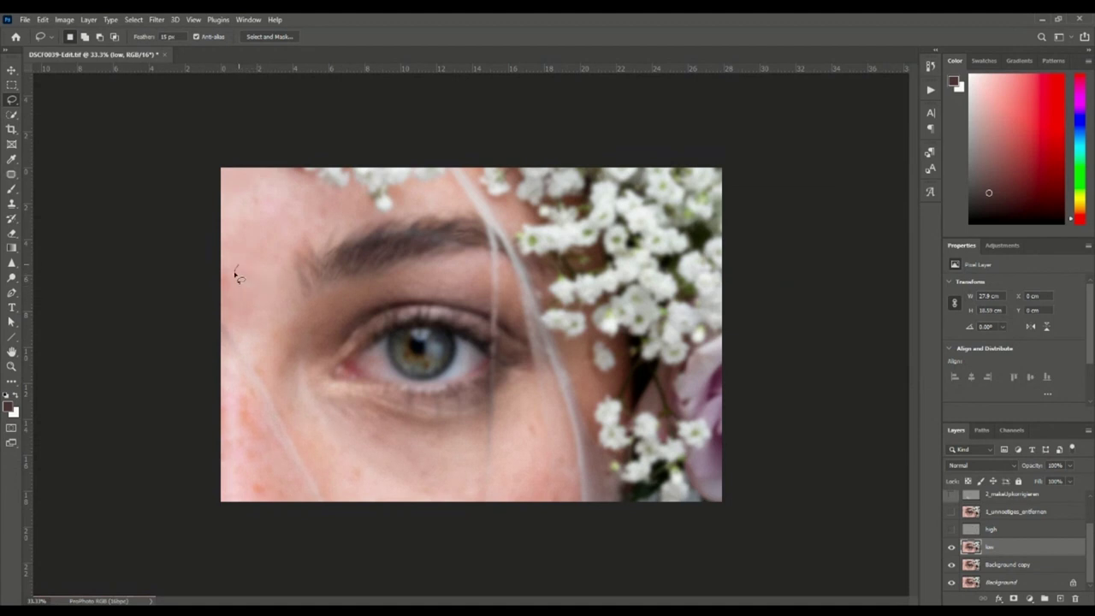
pyautogui.moveTo(242, 272); pyautogui.dragTo(243, 273)
pyautogui.hotkey('ctrl', 'alt', 'f')
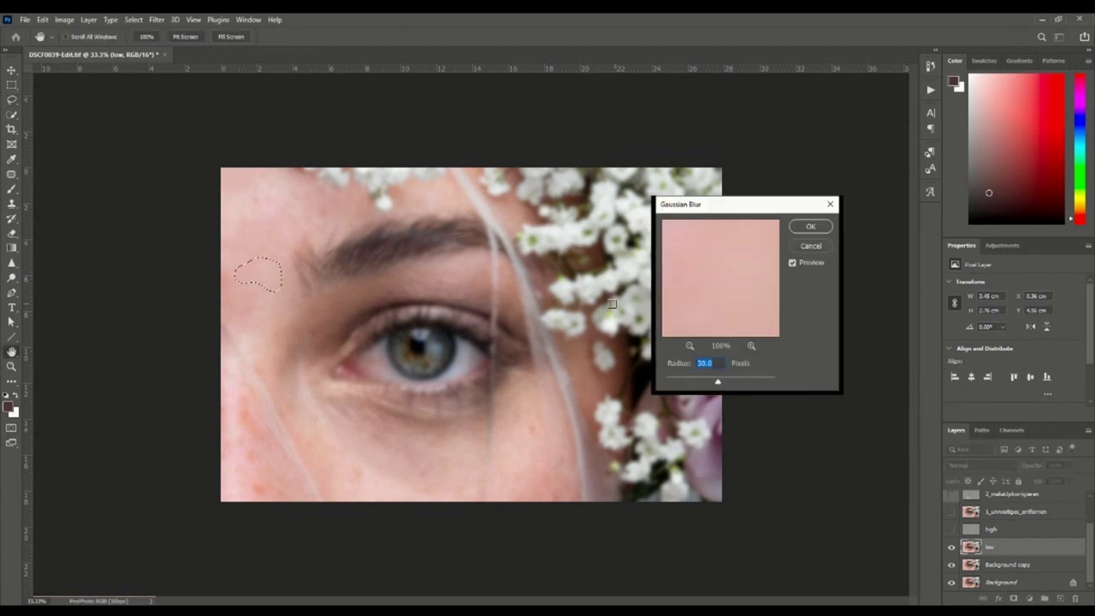
pyautogui.click(810, 227)
pyautogui.hotkey('ctrl', 'd')
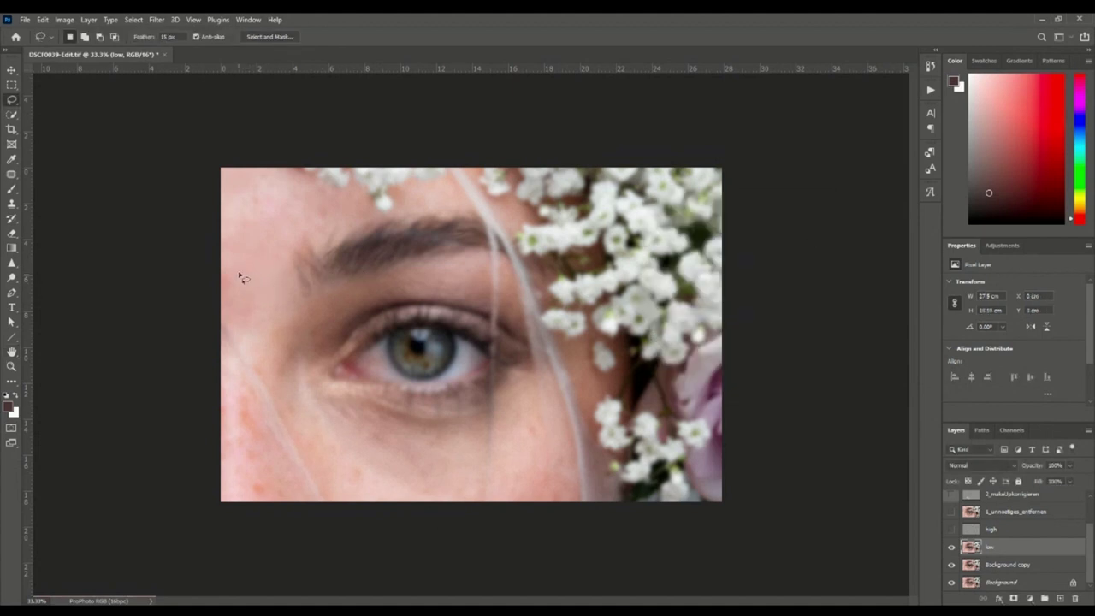
pyautogui.hotkey('ctrl', 'shift', 'd')
pyautogui.click(950, 530)
pyautogui.hotkey('ctrl', 'd')
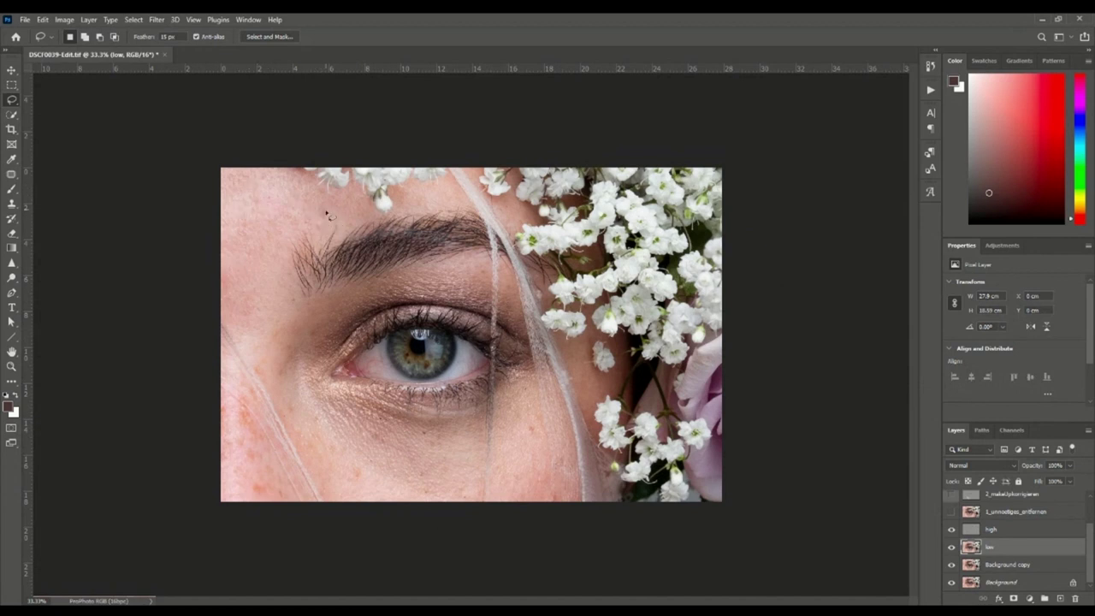
pyautogui.moveTo(323, 211); pyautogui.dragTo(320, 202)
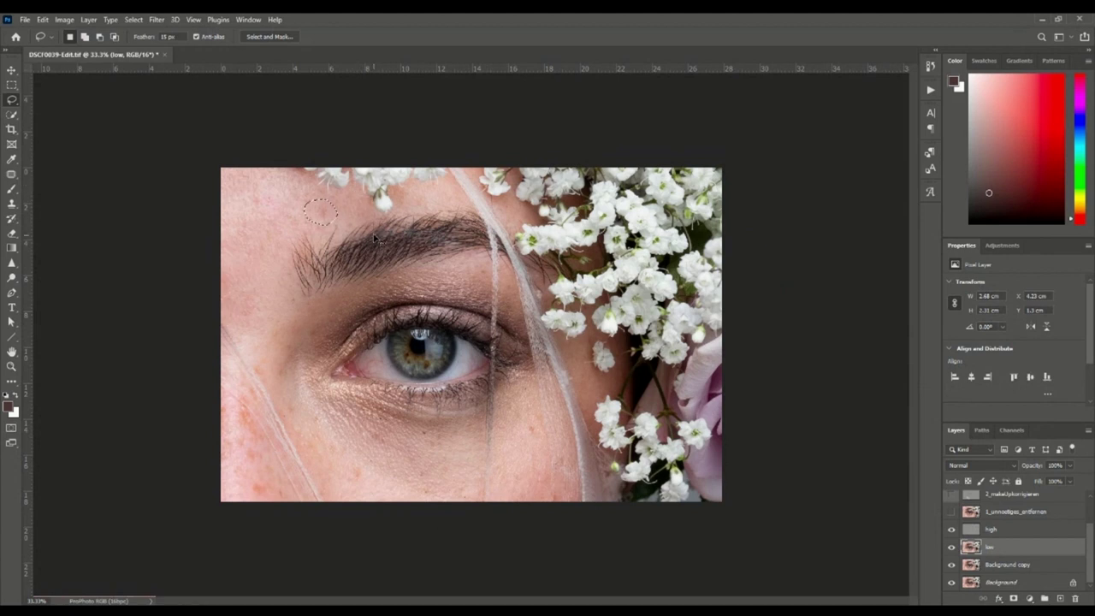
pyautogui.hotkey('ctrl', 'd')
pyautogui.moveTo(320, 221); pyautogui.dragTo(330, 234)
pyautogui.hotkey('ctrl', 'd')
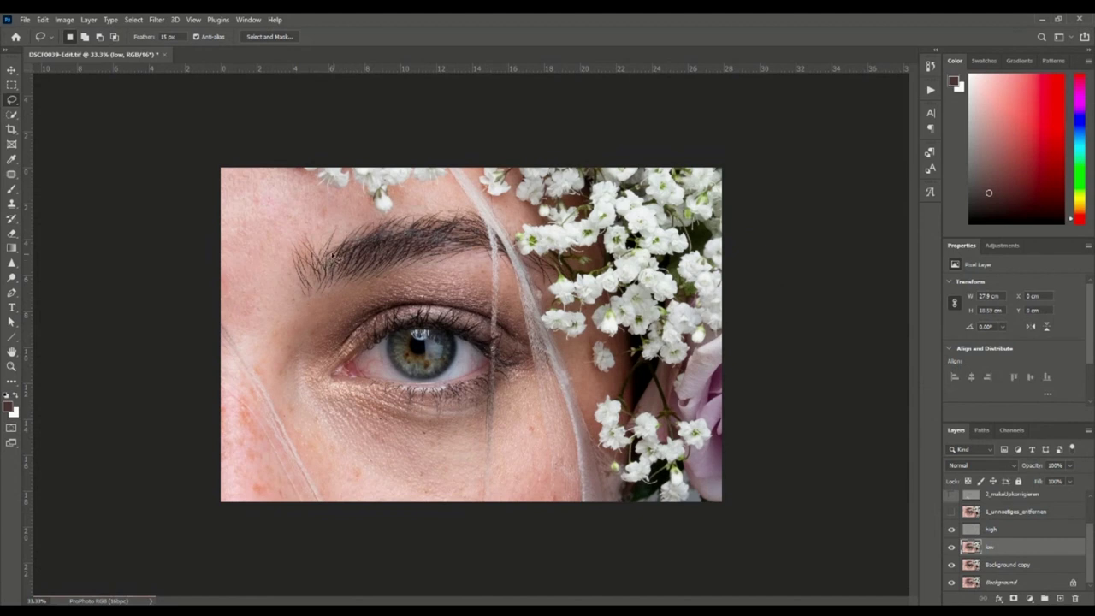
pyautogui.click(952, 530)
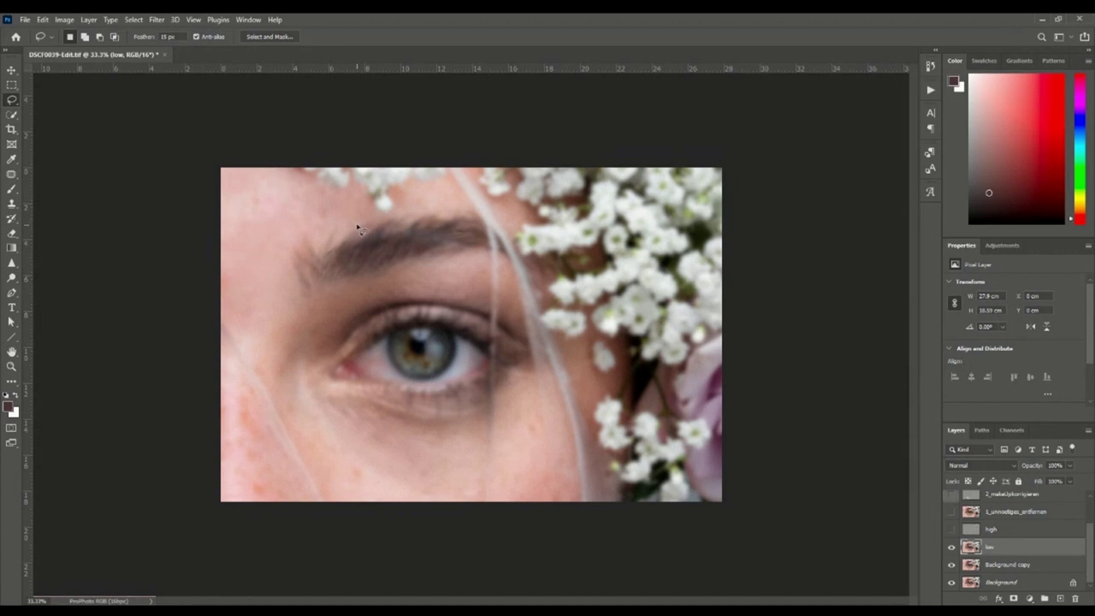
pyautogui.moveTo(315, 211); pyautogui.dragTo(313, 212)
pyautogui.click(952, 531)
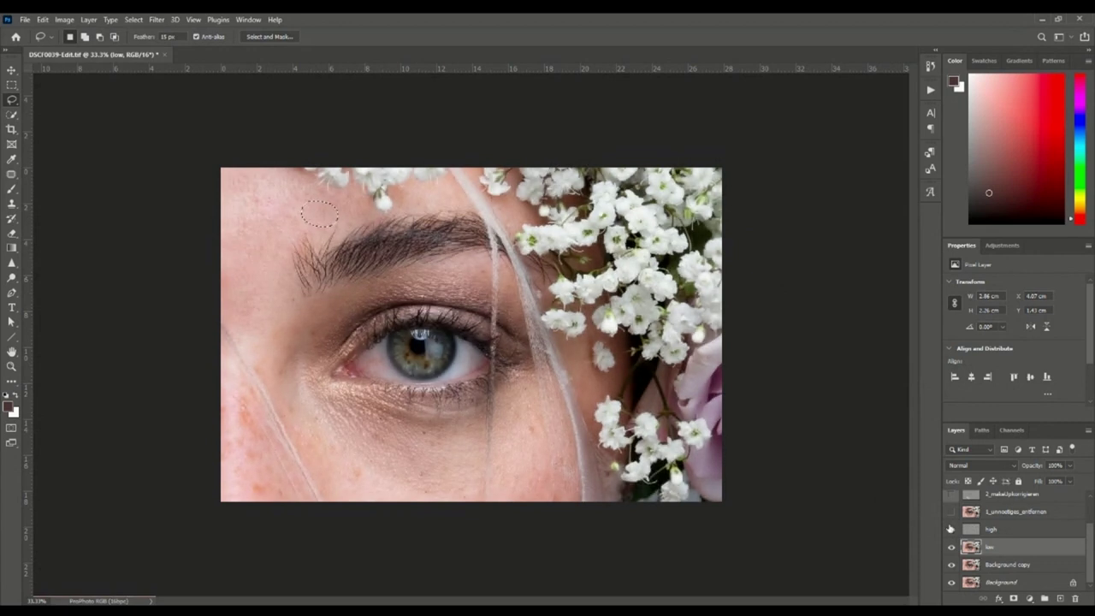
pyautogui.click(376, 492)
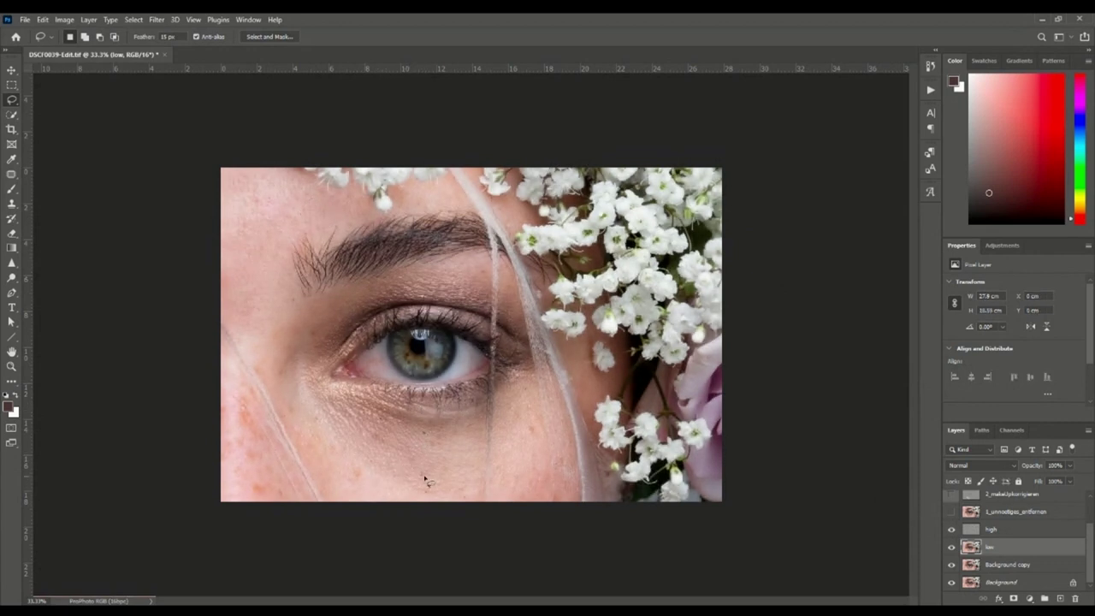
pyautogui.moveTo(442, 459); pyautogui.dragTo(454, 457)
pyautogui.click(479, 463)
pyautogui.moveTo(327, 413); pyautogui.dragTo(369, 462)
pyautogui.hotkey('ctrl', 'd')
pyautogui.hotkey('ctrl', 'j')
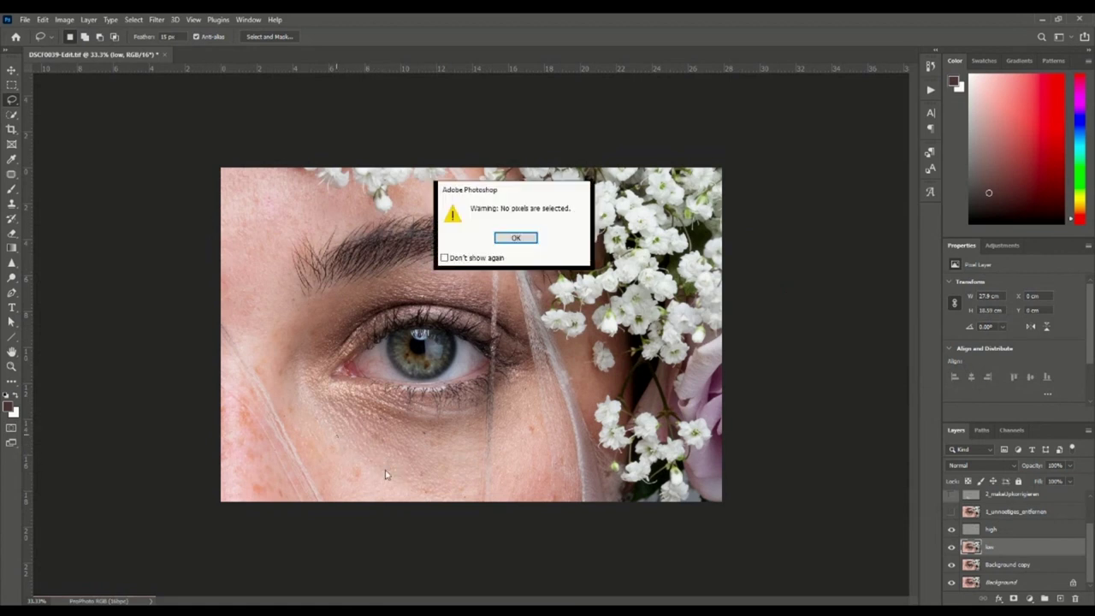
pyautogui.click(520, 237)
pyautogui.moveTo(382, 459); pyautogui.dragTo(381, 482)
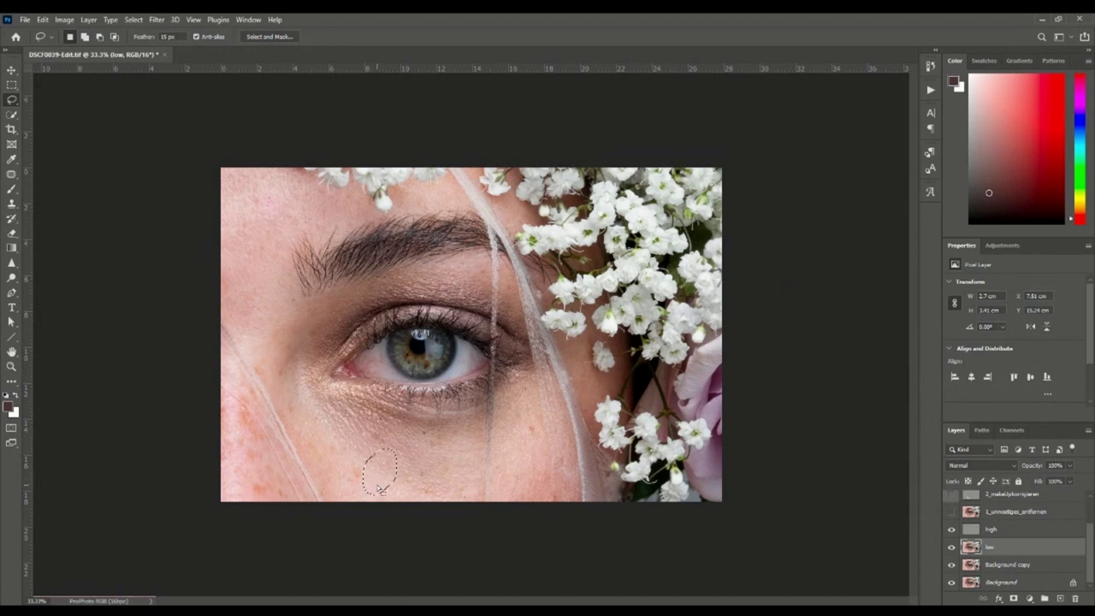
pyautogui.hotkey('ctrl', 'd')
pyautogui.moveTo(352, 448)
pyautogui.mouseDown()
pyautogui.moveTo(379, 444)
pyautogui.moveTo(391, 470)
pyautogui.moveTo(326, 443)
pyautogui.mouseUp()
pyautogui.hotkey('ctrl', 'd')
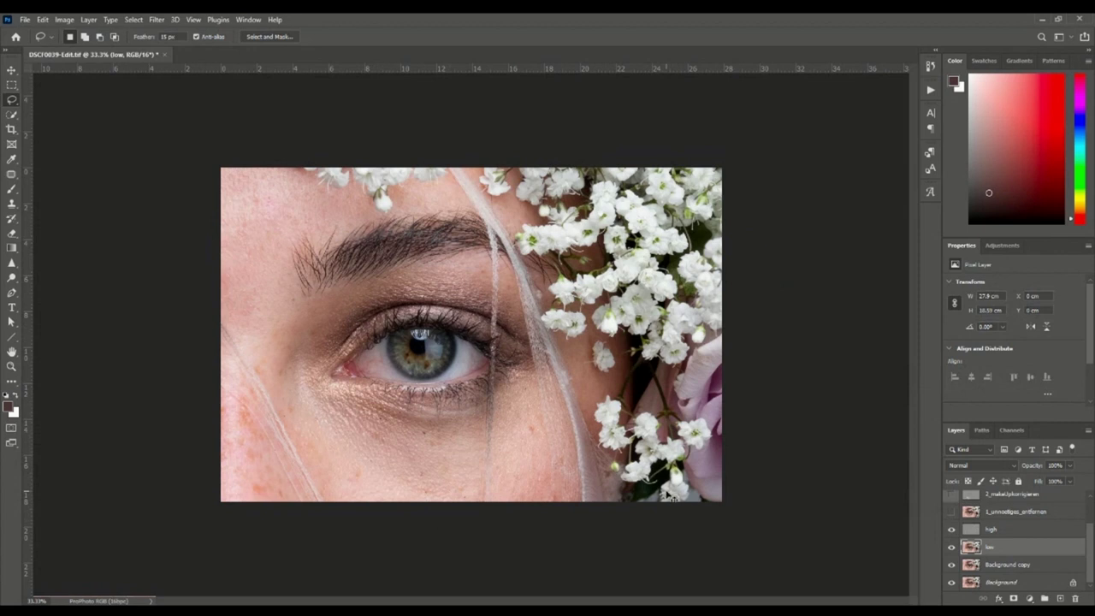
pyautogui.hotkey('ctrl', '-')
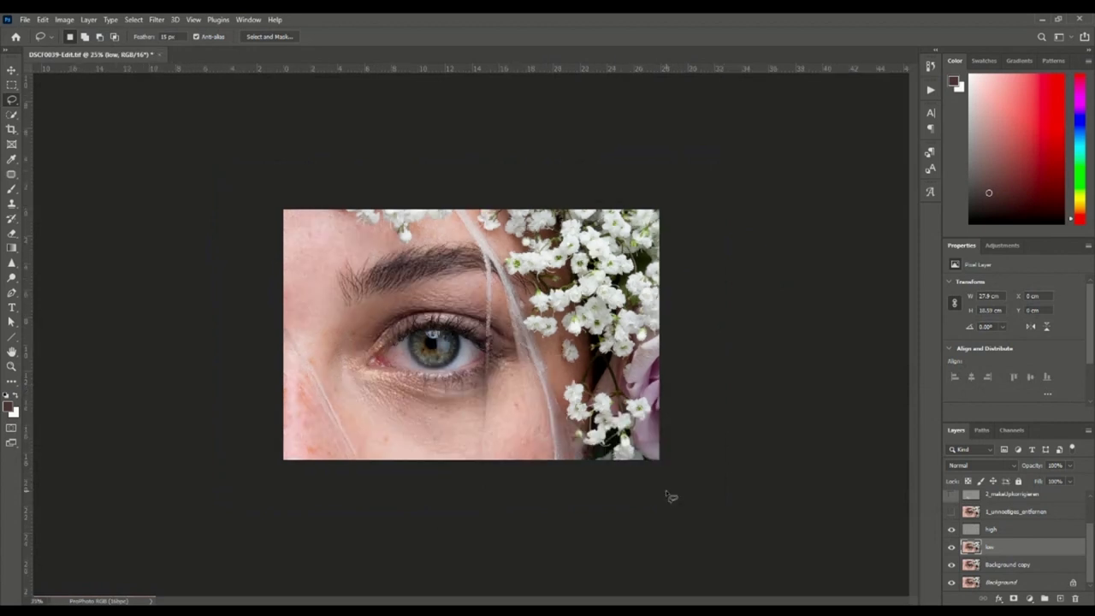
# - Make the high layer active and zoom in to 100% on the forehead skin
pyautogui.click(992, 531)
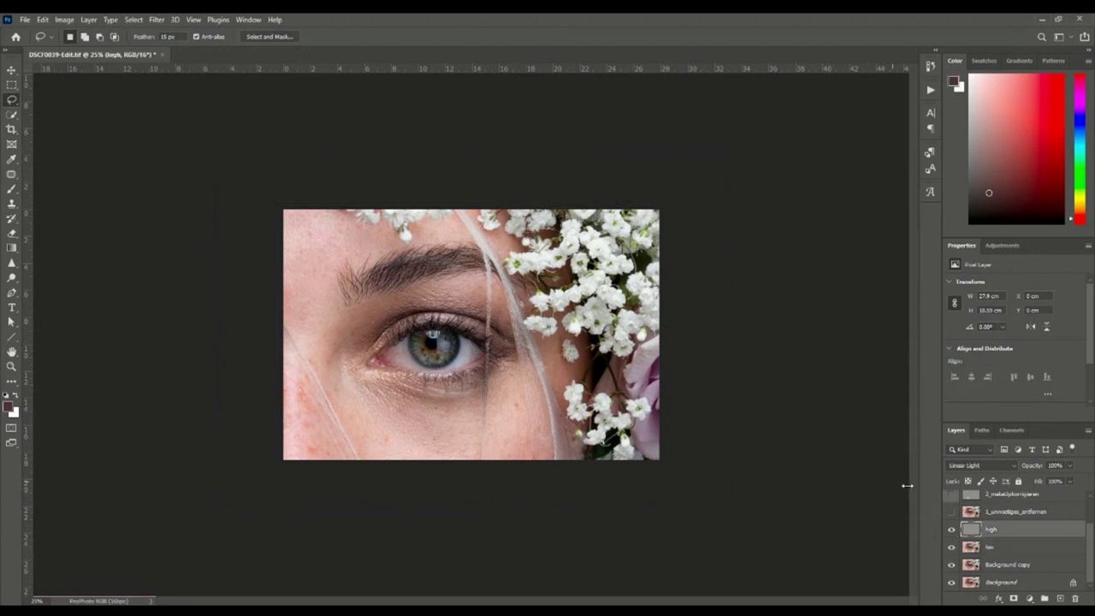
pyautogui.click(12, 366)
pyautogui.click(459, 382)
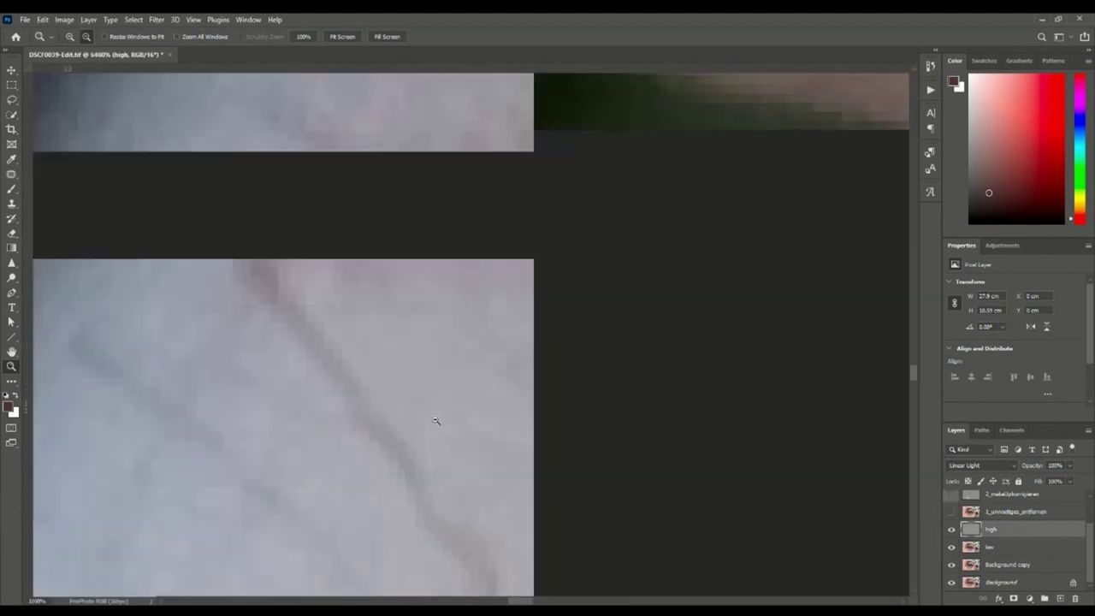
pyautogui.keyDown('alt'); pyautogui.click(436, 420); pyautogui.keyUp('alt')
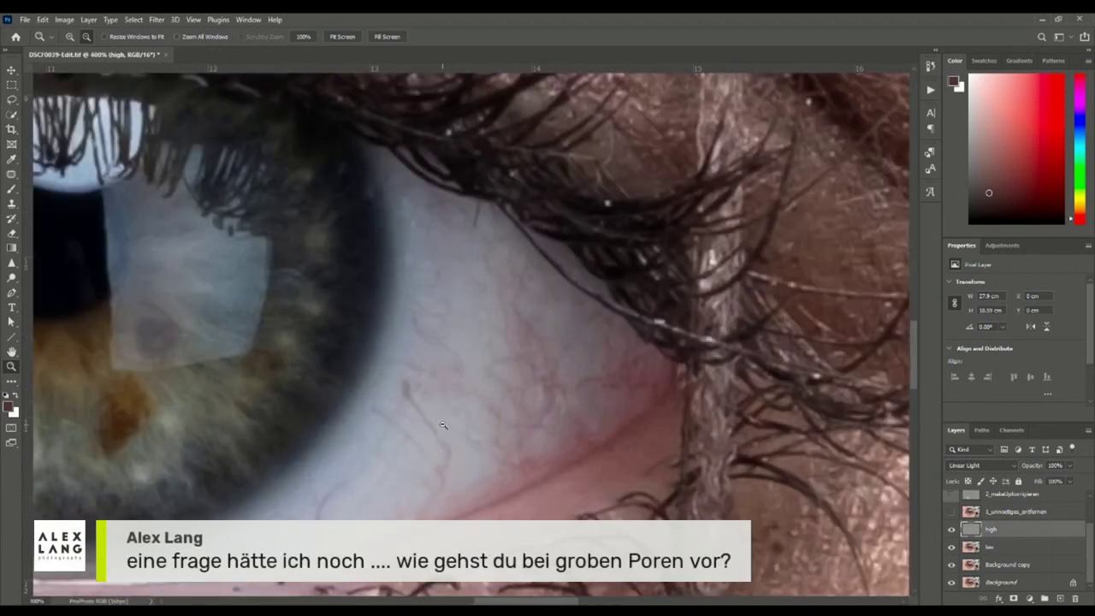
pyautogui.keyDown('alt'); pyautogui.click(442, 426); pyautogui.keyUp('alt')
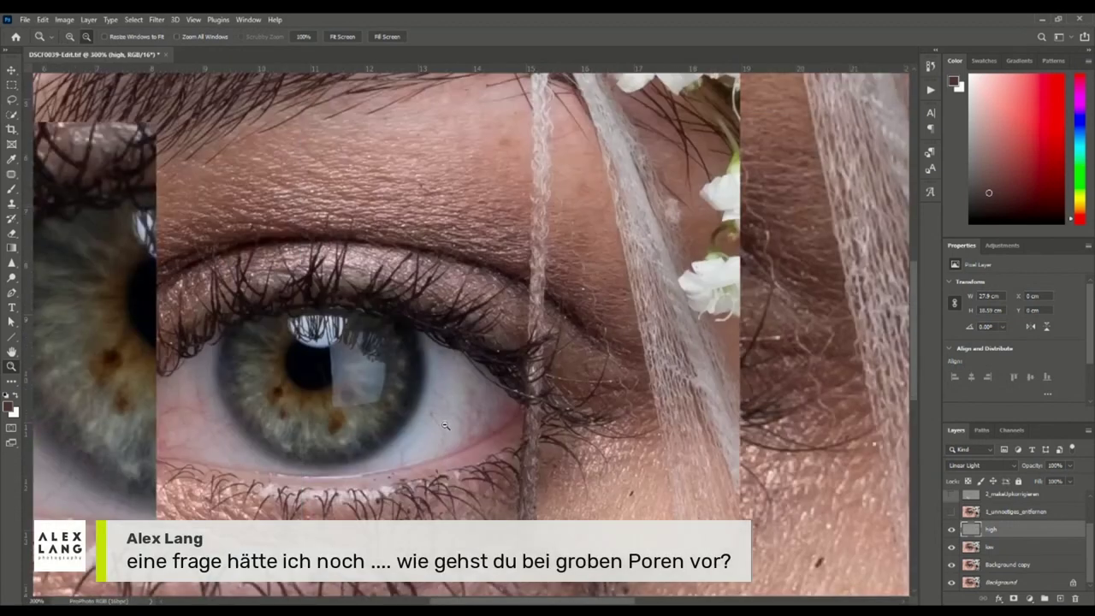
pyautogui.keyDown('alt'); pyautogui.click(445, 425); pyautogui.keyUp('alt')
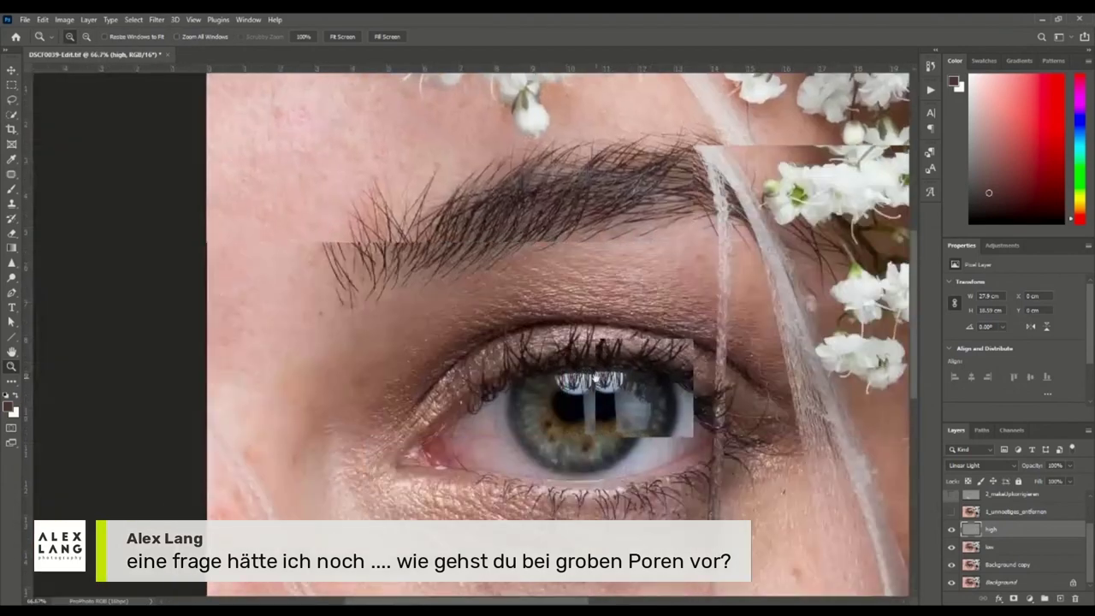
pyautogui.scroll(5, 386, 419)
pyautogui.click(327, 313)
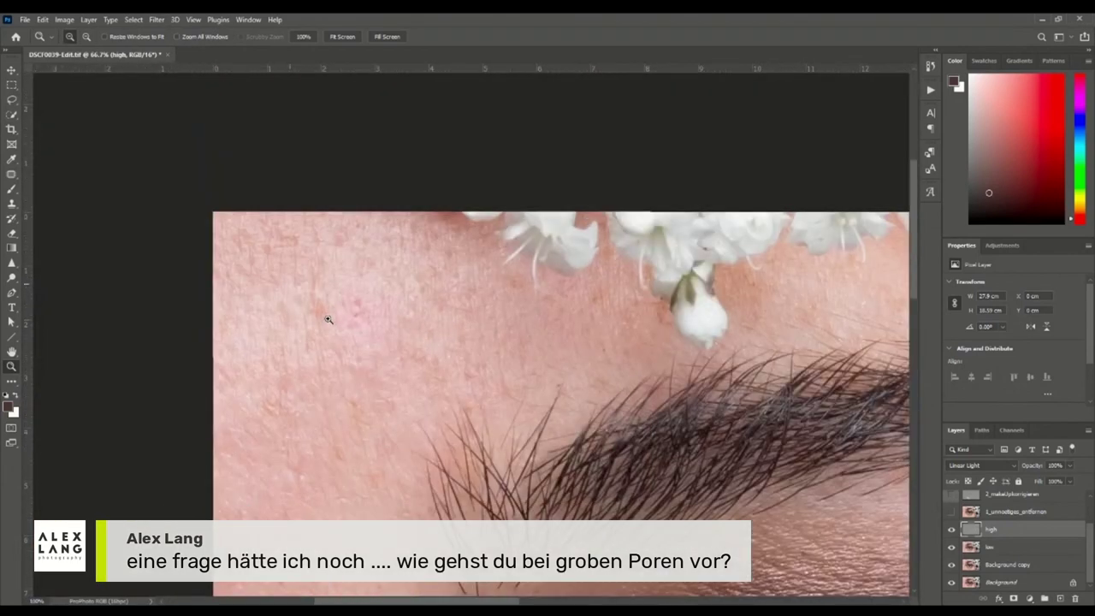
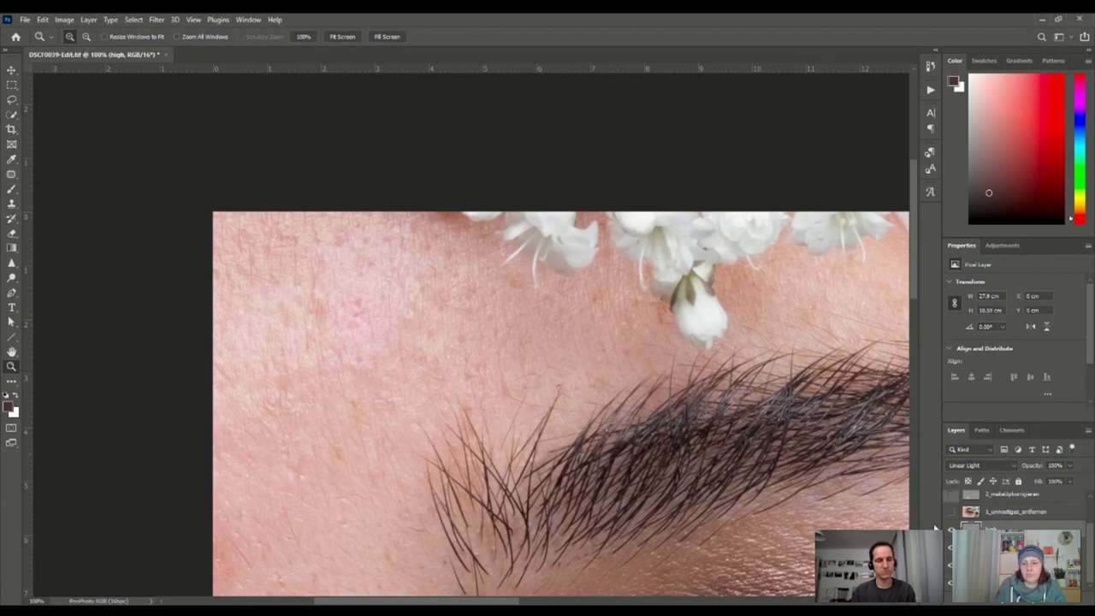
# - Zoom in and out around the eye to inspect the lower eyelid skin
pyautogui.keyDown('alt'); pyautogui.click(374, 320); pyautogui.keyUp('alt')
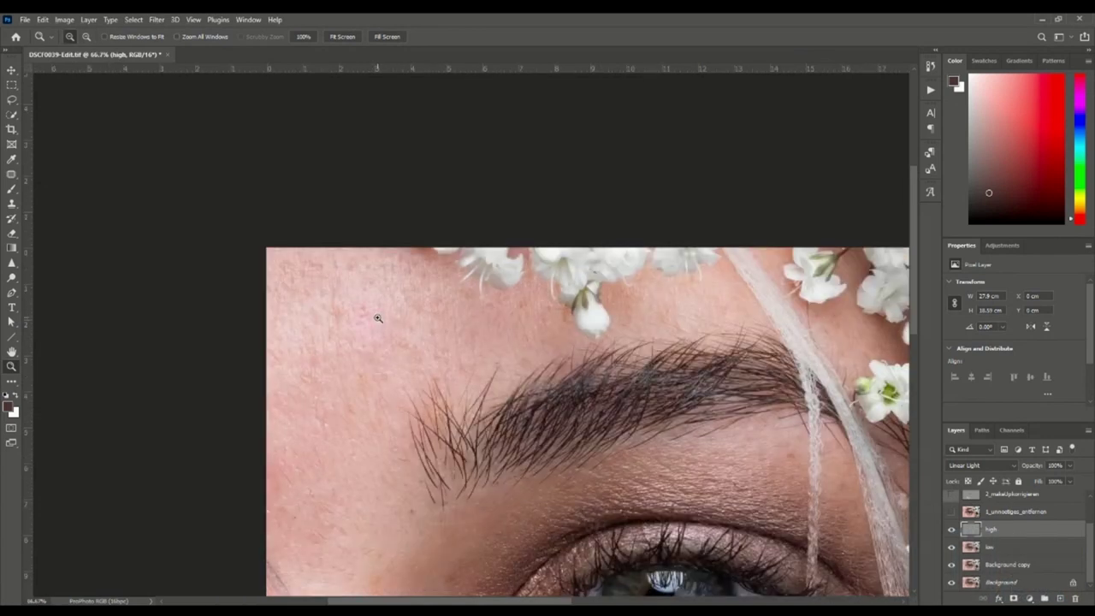
pyautogui.scroll(-10, 428, 368)
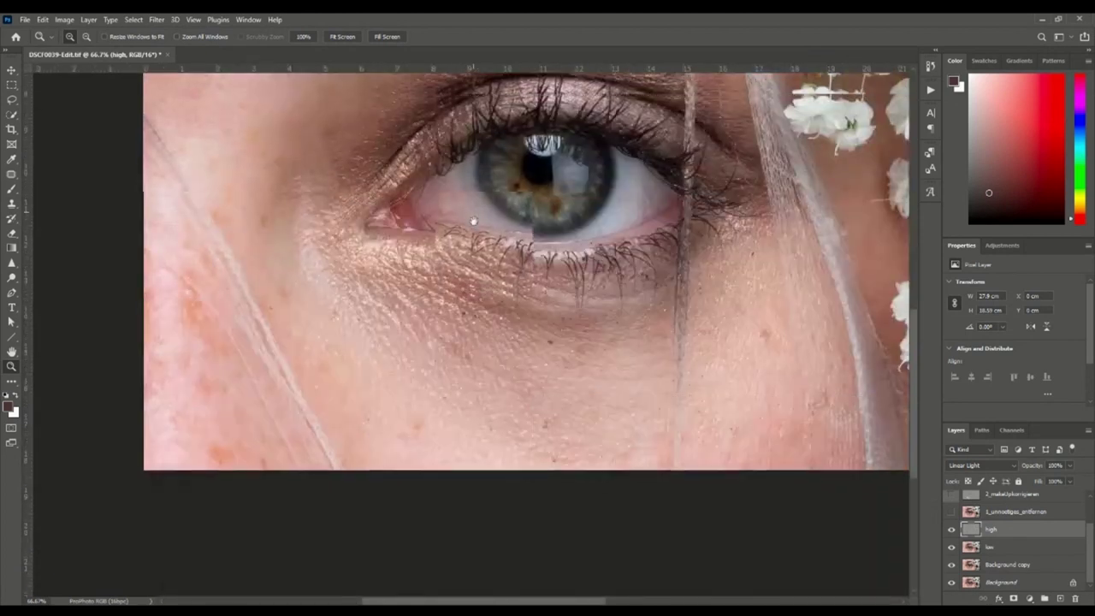
pyautogui.click(394, 303)
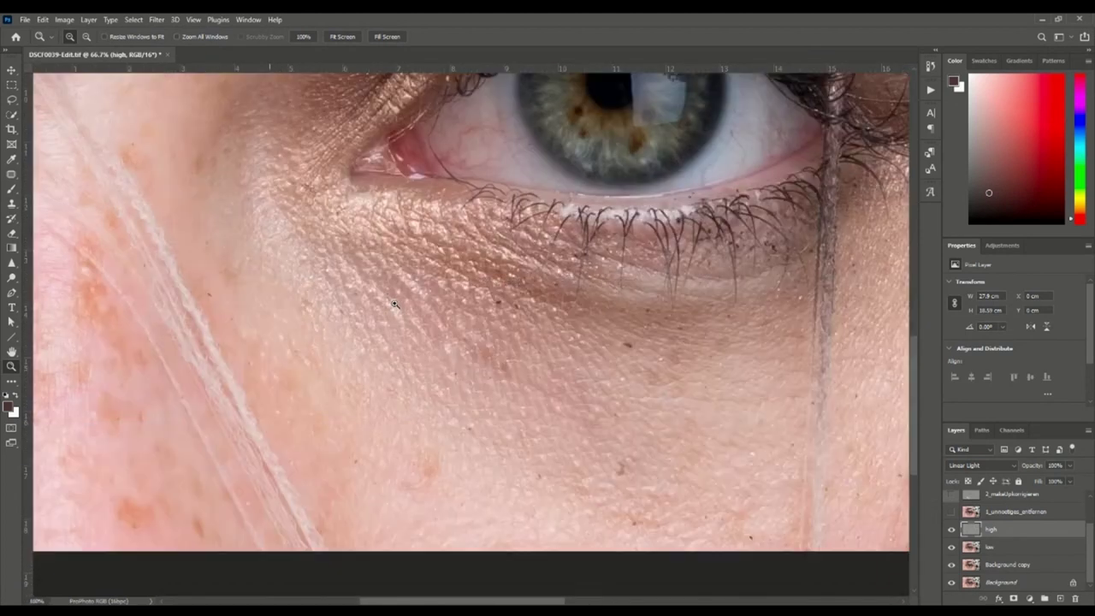
pyautogui.keyDown('alt'); pyautogui.click(419, 315); pyautogui.keyUp('alt')
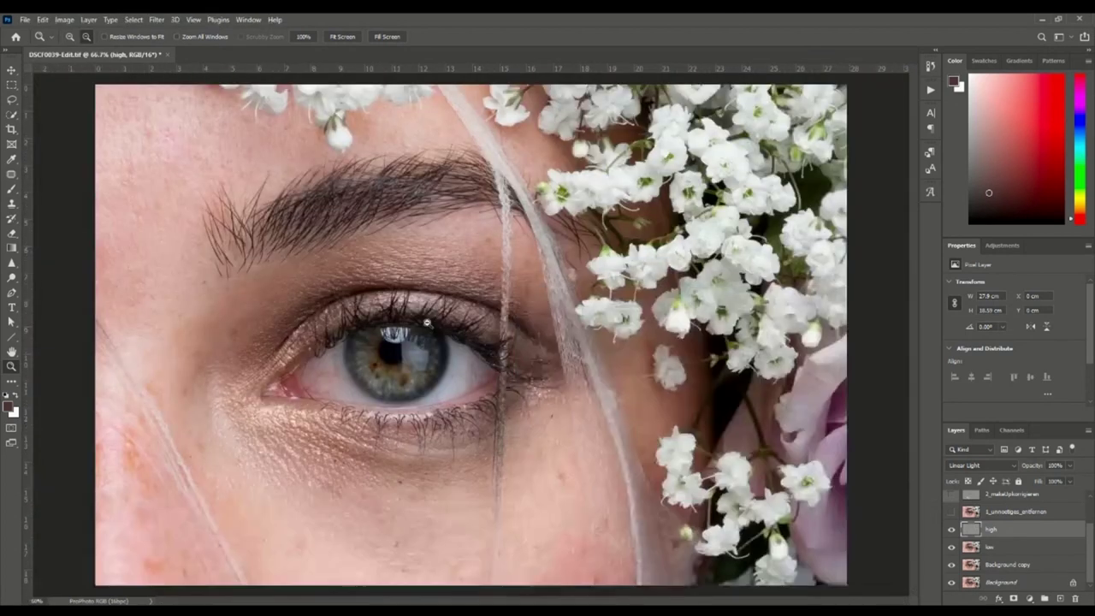
pyautogui.moveTo(427, 324); pyautogui.dragTo(451, 275)
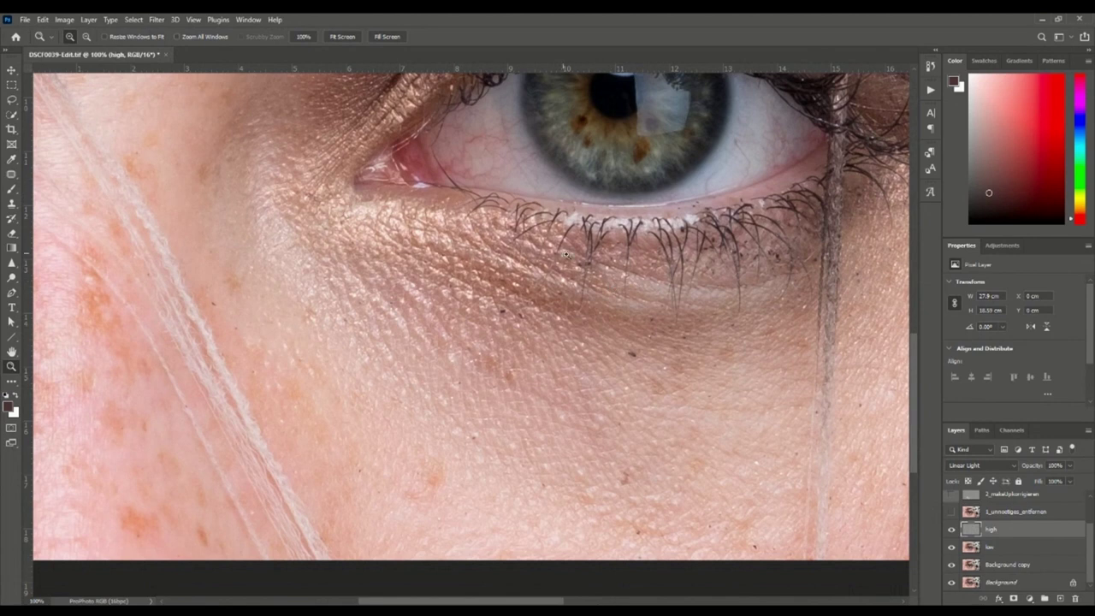
# - Bring the under-eye skin to 100% view and pick the Patch tool
pyautogui.keyDown('alt'); pyautogui.click(433, 301); pyautogui.keyUp('alt')
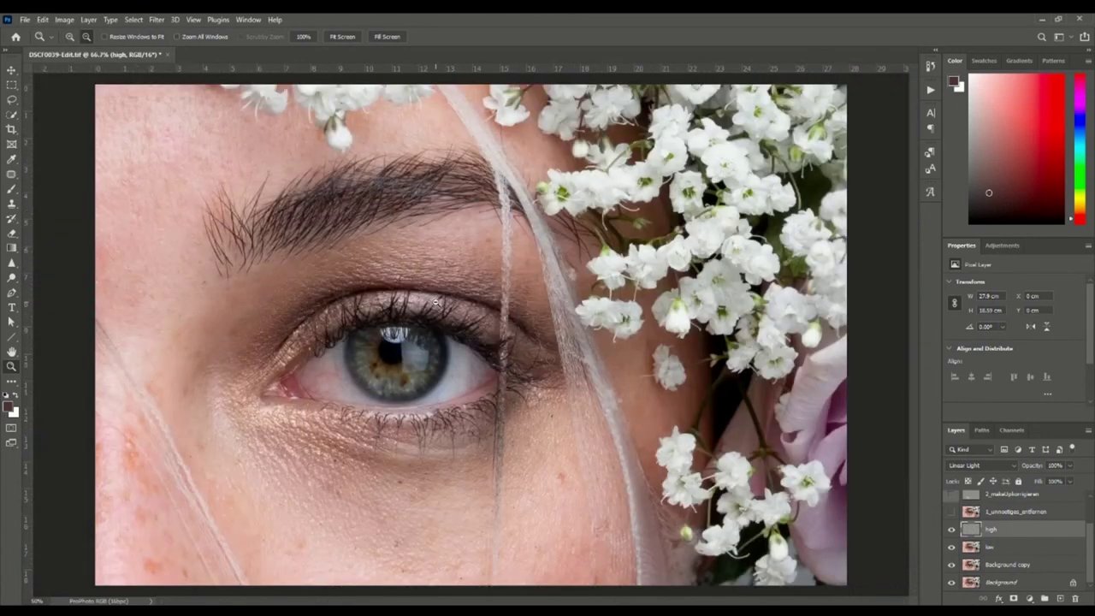
pyautogui.click(346, 319)
pyautogui.moveTo(301, 513); pyautogui.dragTo(492, 280)
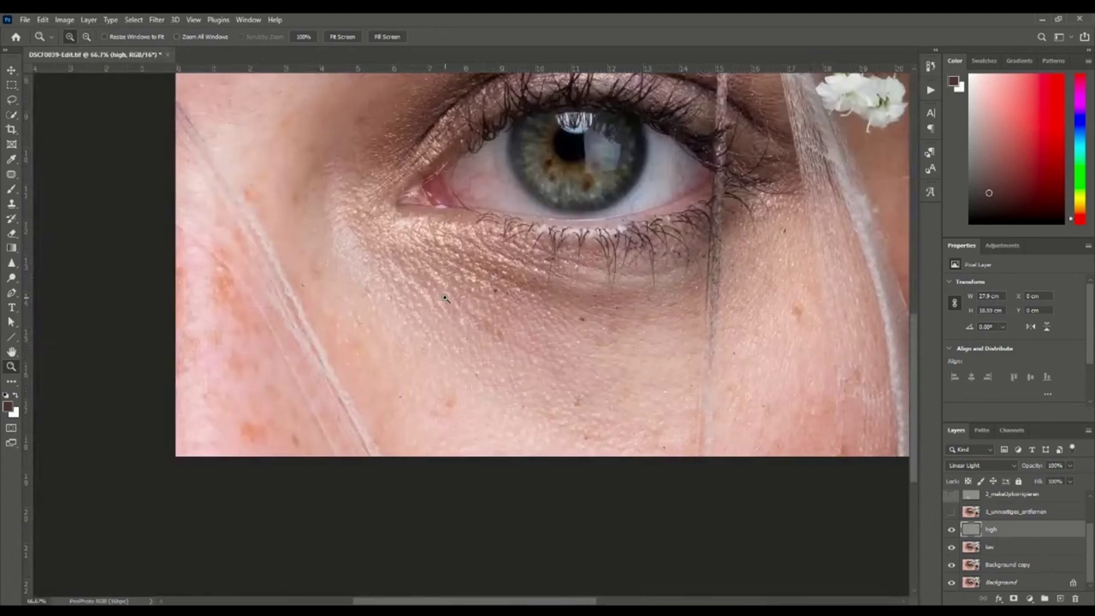
pyautogui.click(451, 302)
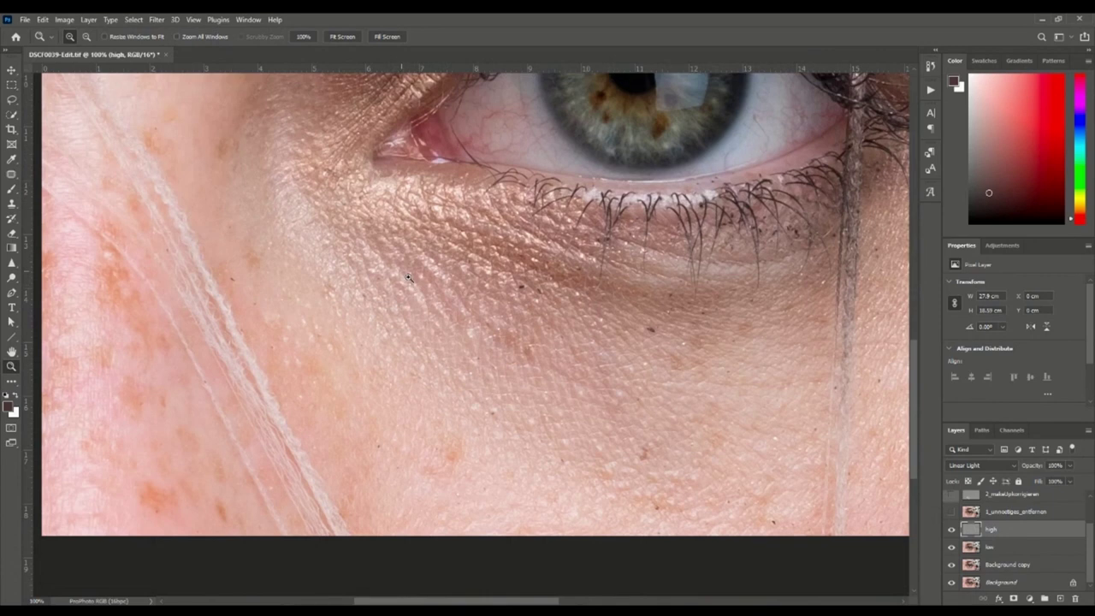
pyautogui.click(11, 174)
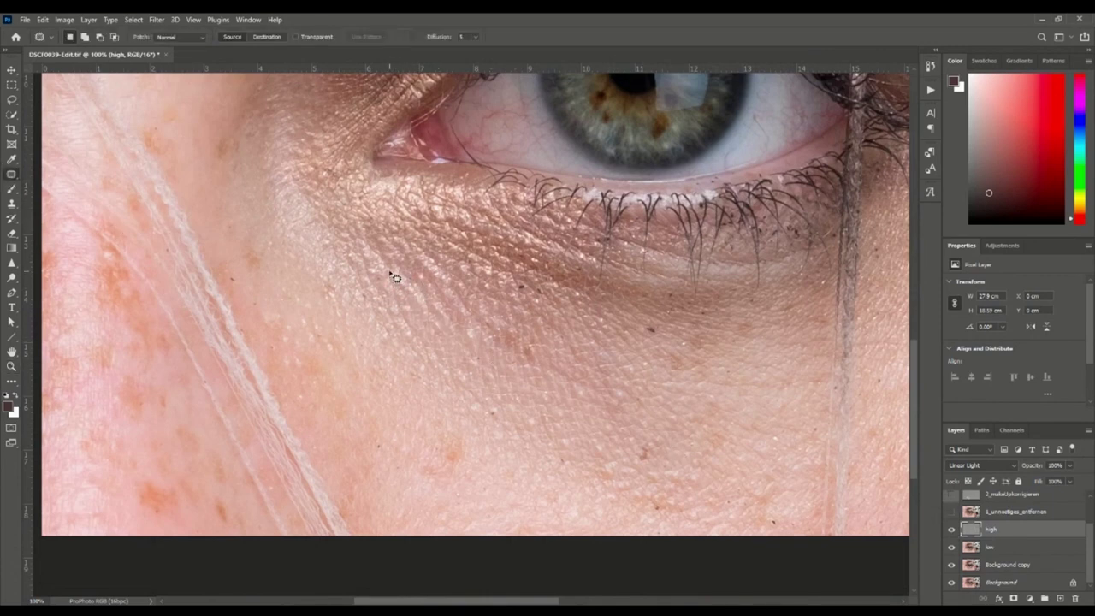
# - Try two small Patch selections below the eye, discard them, and switch to Clone Stamp
pyautogui.moveTo(411, 302)
pyautogui.mouseDown()
pyautogui.moveTo(422, 289)
pyautogui.moveTo(403, 274)
pyautogui.mouseUp()
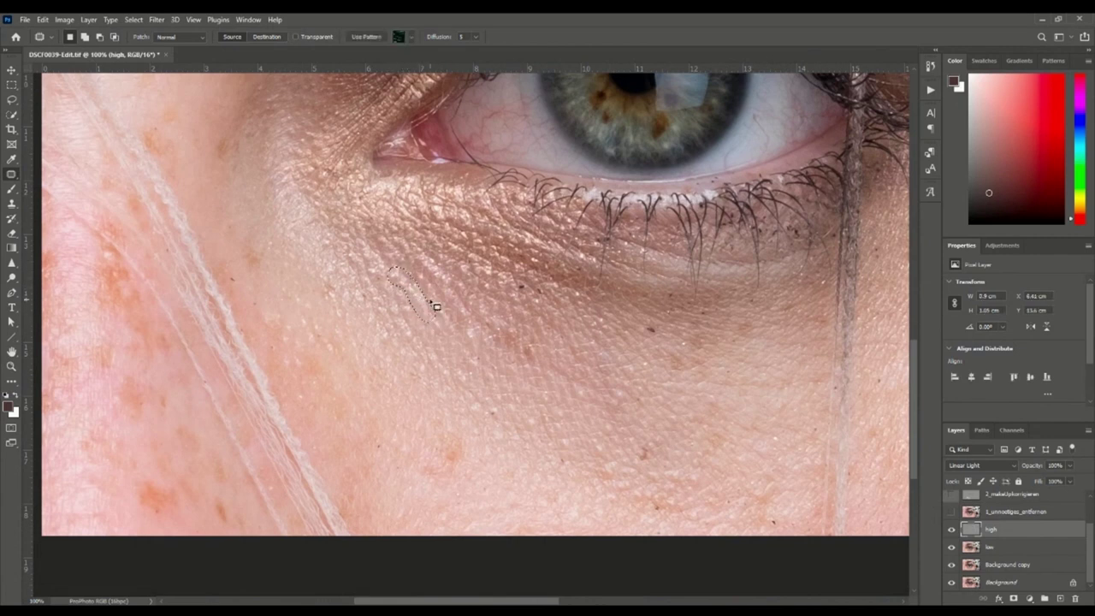
pyautogui.hotkey('ctrl', 'd')
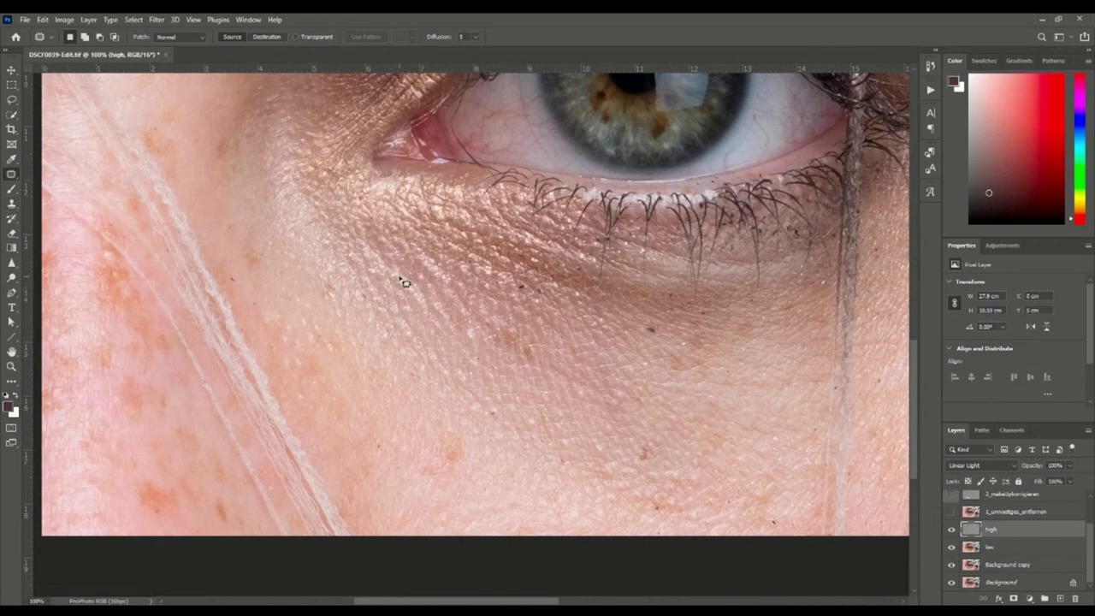
pyautogui.moveTo(390, 282); pyautogui.dragTo(429, 346)
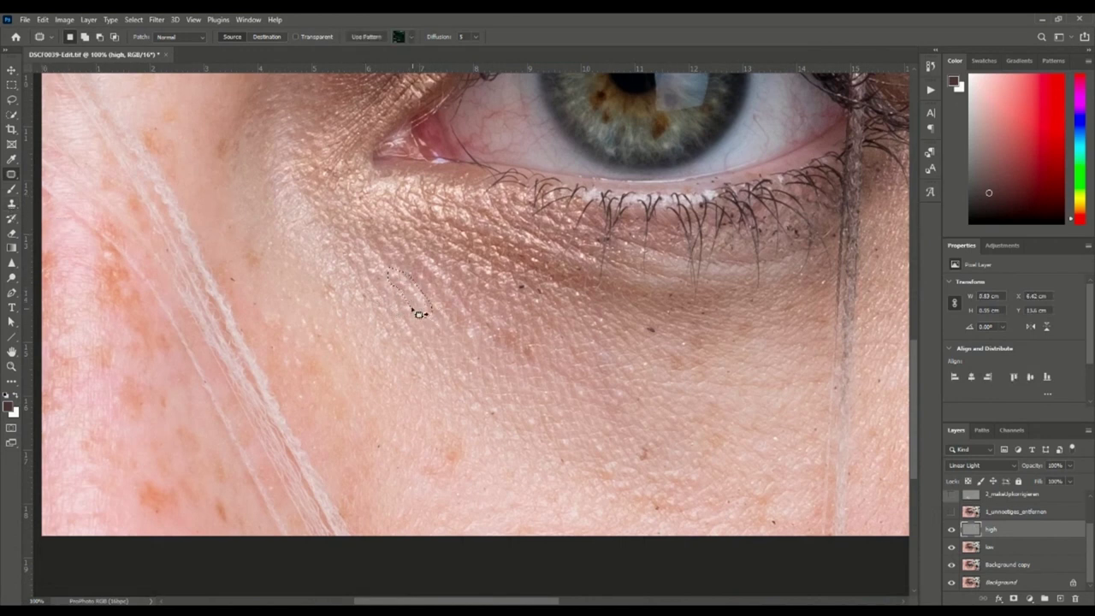
pyautogui.hotkey('ctrl', 'd')
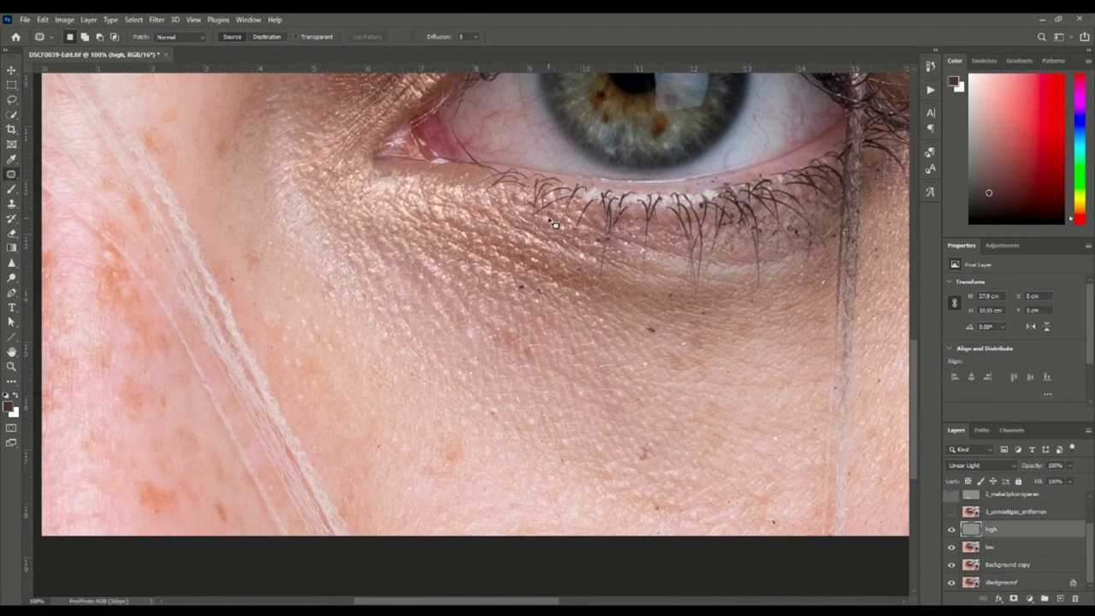
pyautogui.hotkey('ctrl', 'z')
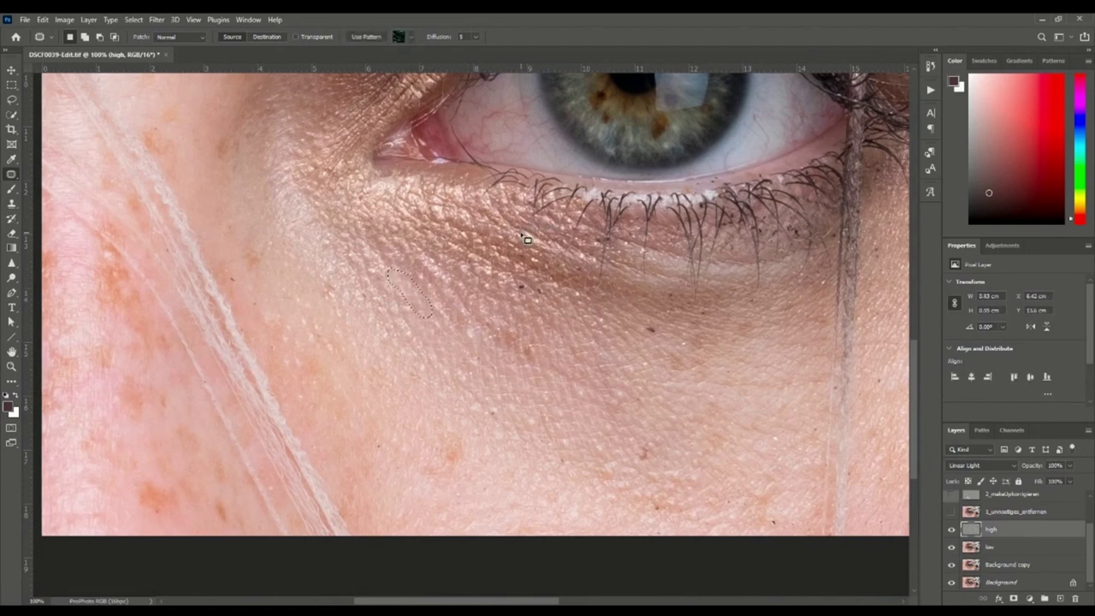
pyautogui.hotkey('ctrl', 'd')
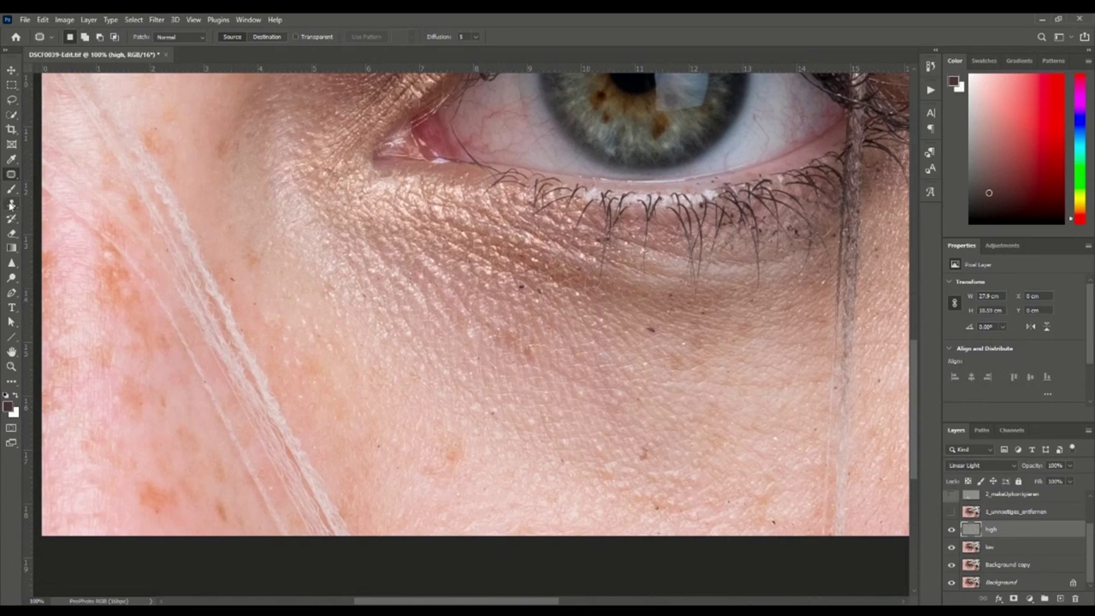
pyautogui.click(11, 204)
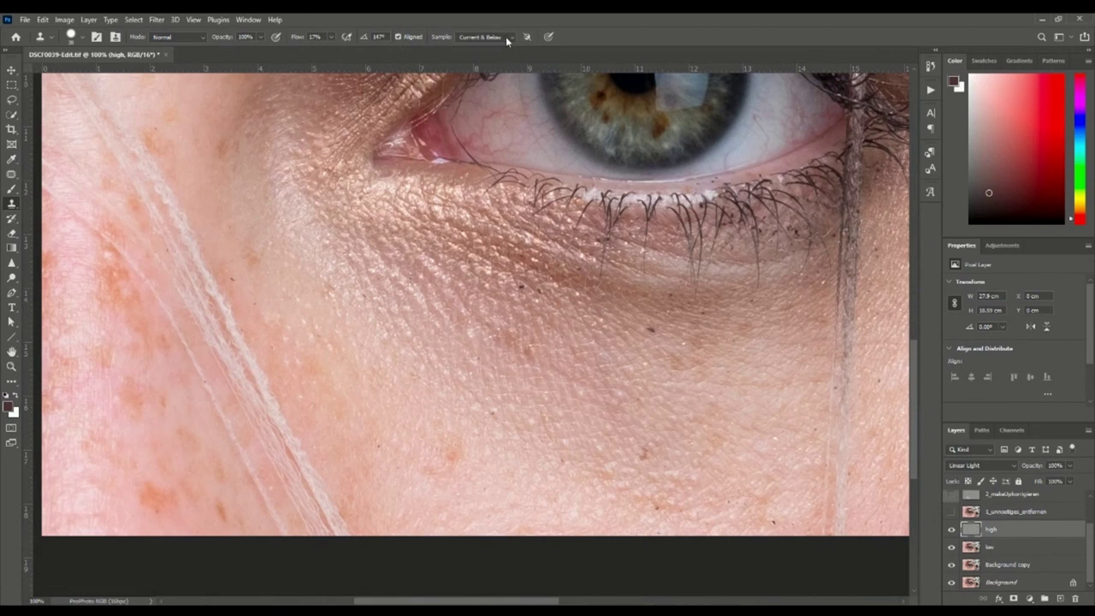
# - Solo the high layer to check it, then raise the Clone Stamp flow to 100%
pyautogui.scroll(1, 512, 38)
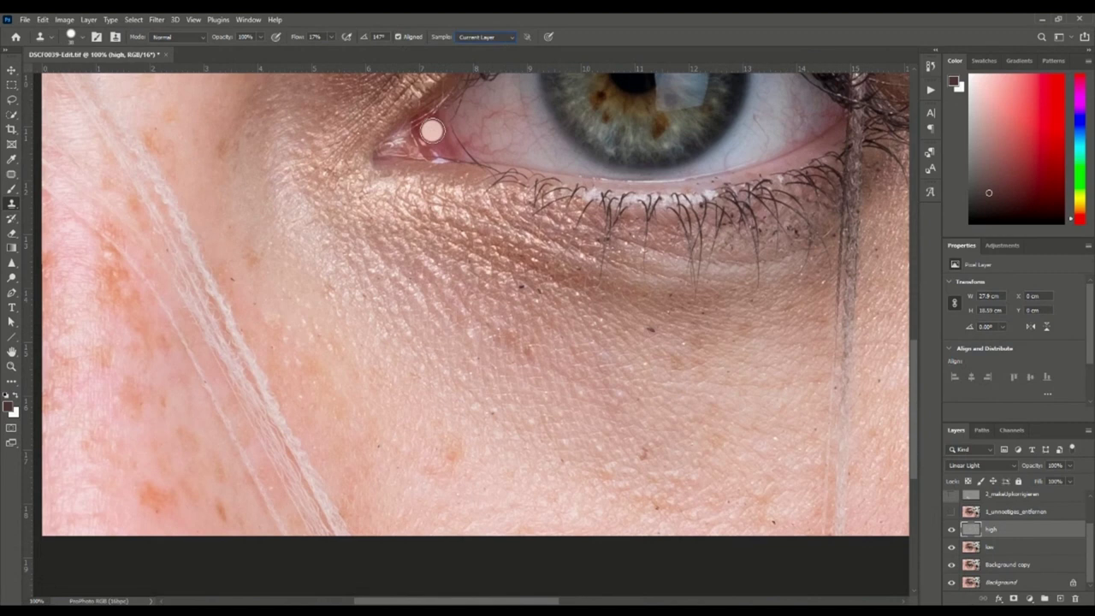
pyautogui.keyDown('alt'); pyautogui.rightClick(417, 253); pyautogui.keyUp('alt')
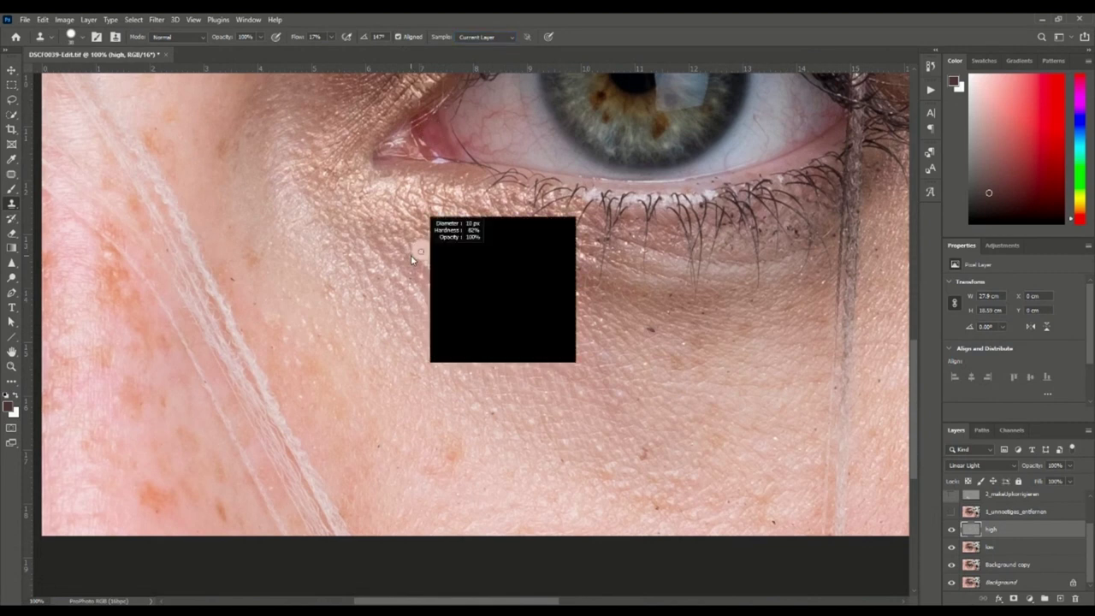
pyautogui.keyDown('alt'); pyautogui.click(952, 530); pyautogui.keyUp('alt')
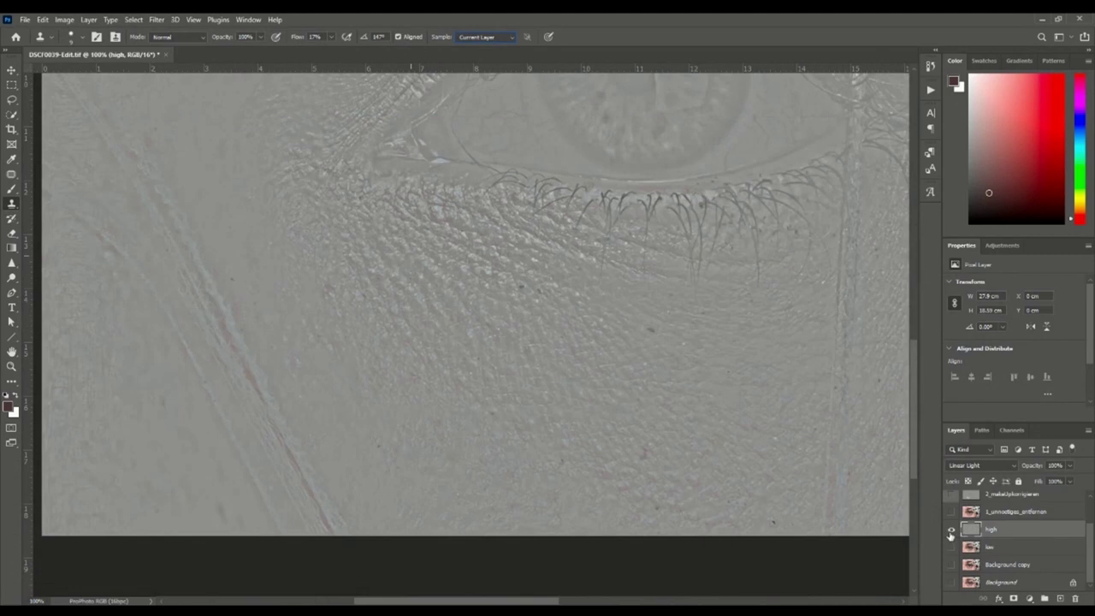
pyautogui.keyDown('alt'); pyautogui.click(951, 530); pyautogui.keyUp('alt')
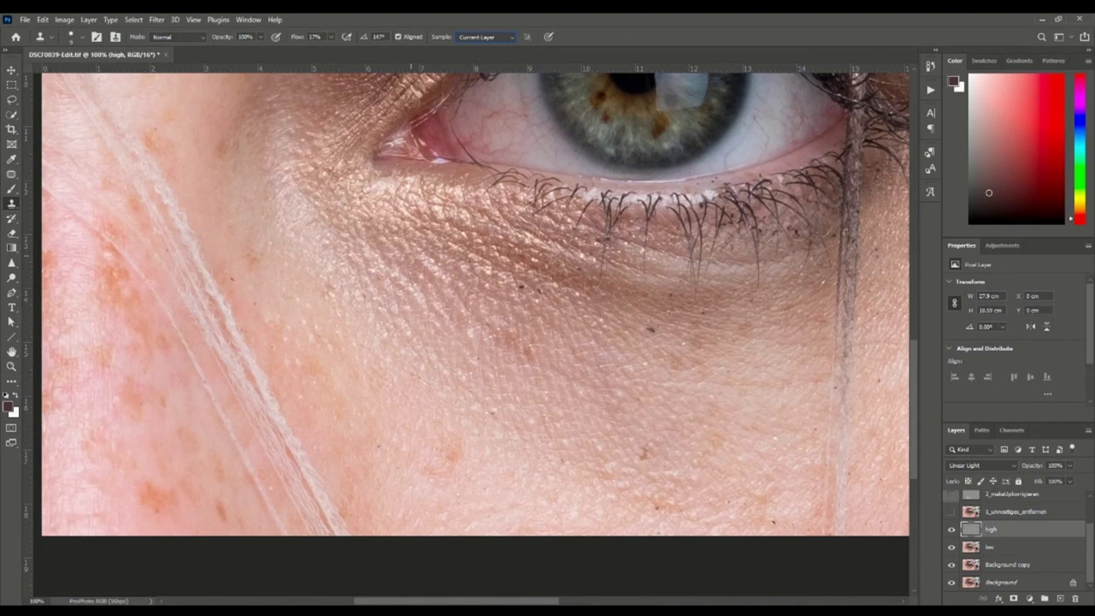
pyautogui.keyDown('alt'); pyautogui.click(952, 530); pyautogui.keyUp('alt')
pyautogui.keyDown('alt'); pyautogui.click(951, 531); pyautogui.keyUp('alt')
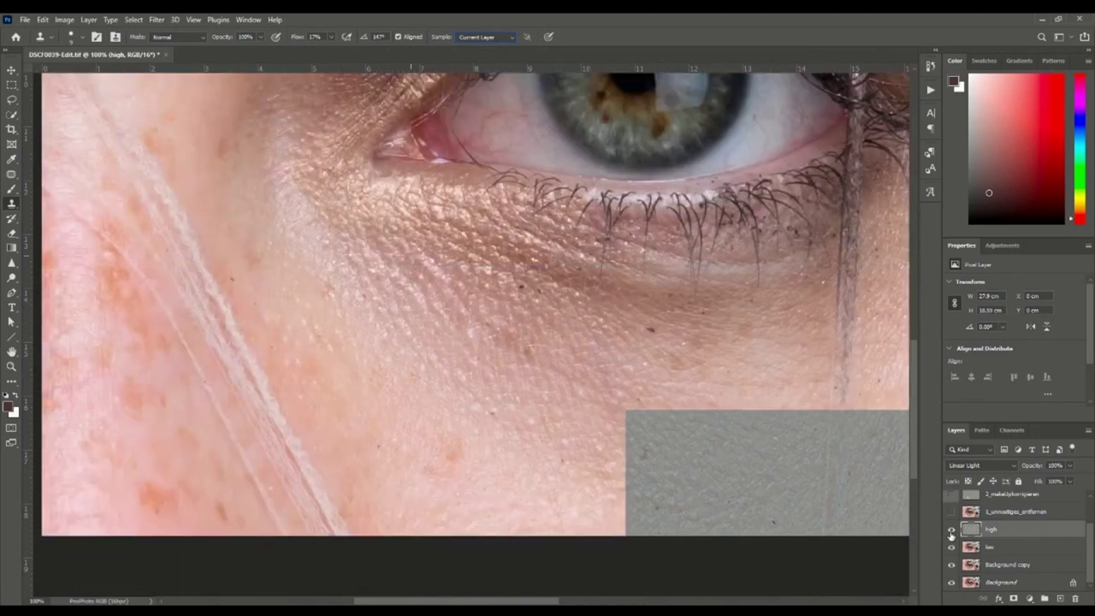
pyautogui.click(332, 36)
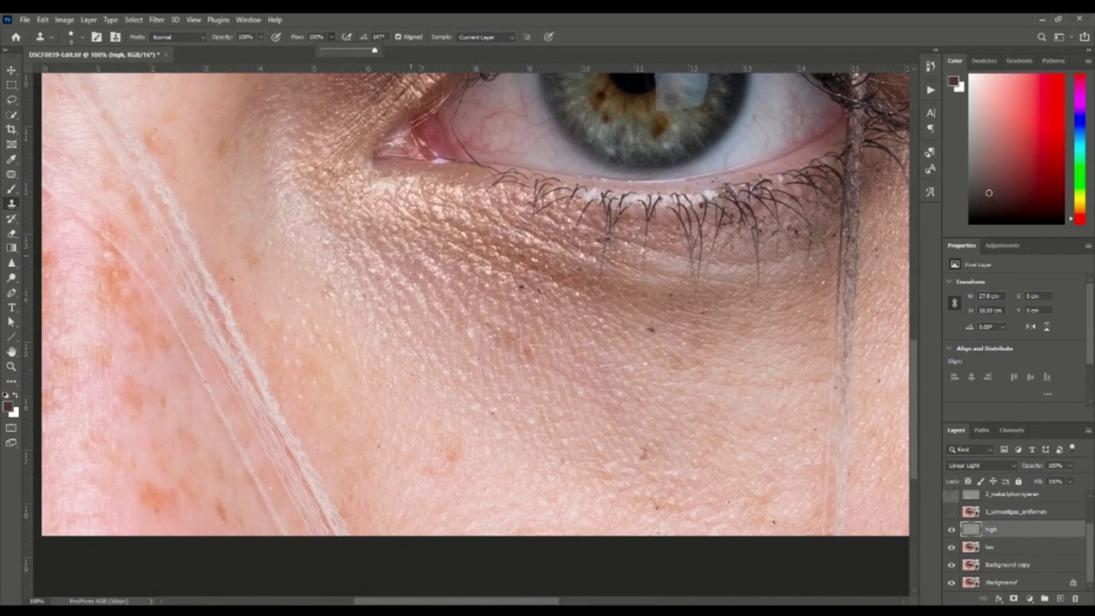
pyautogui.keyDown('alt'); pyautogui.click(428, 296); pyautogui.keyUp('alt')
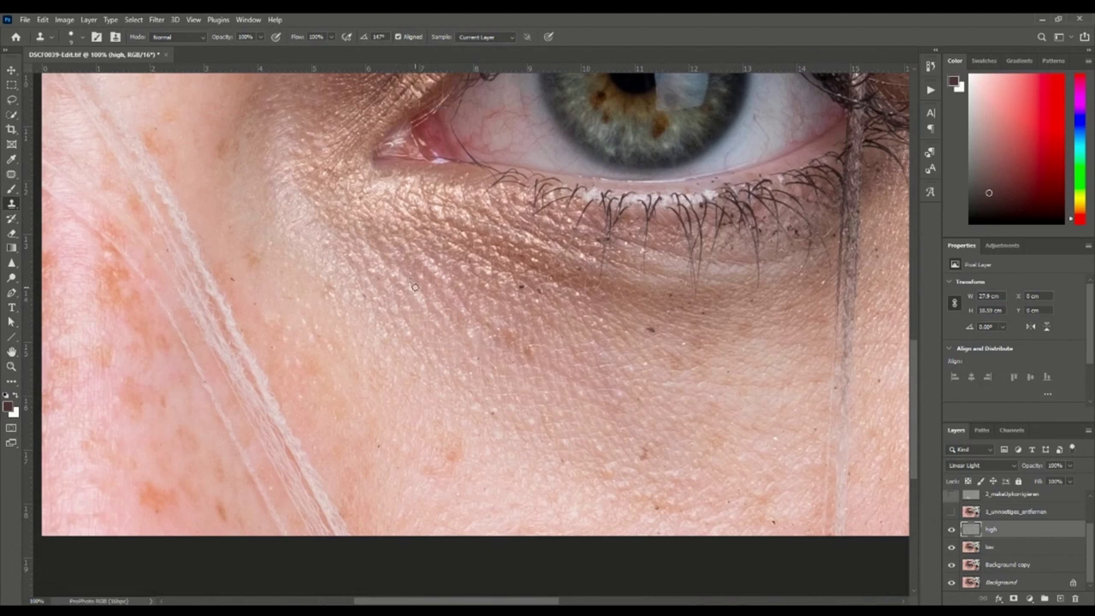
# - Set the clone brush to 4 px at 64% hardness and clone a spot below the eye
pyautogui.moveTo(433, 291); pyautogui.dragTo(339, 343)
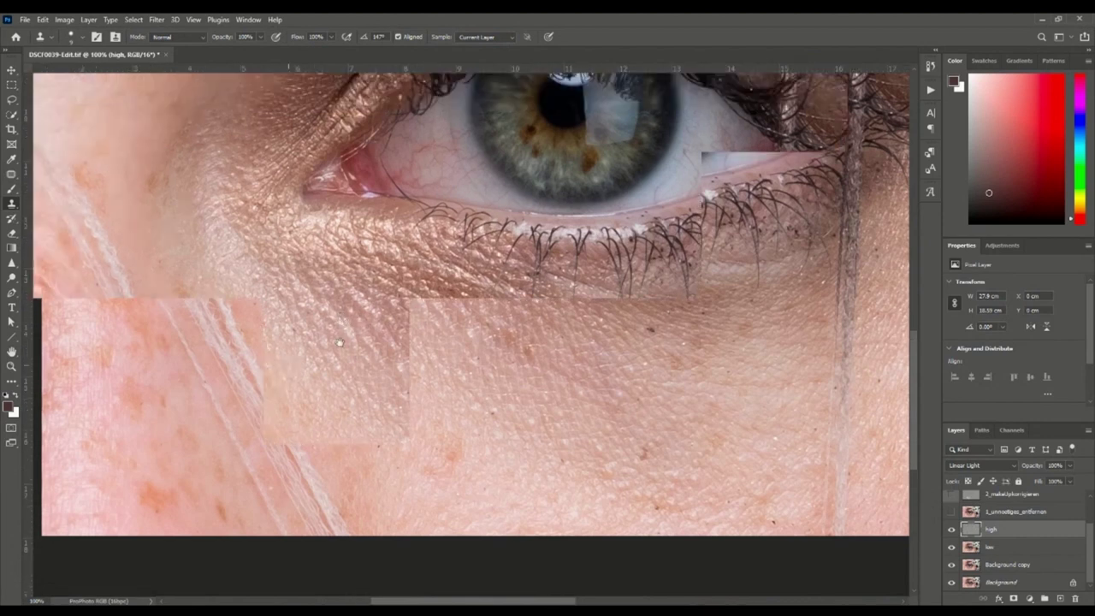
pyautogui.hotkey('ctrl', '-')
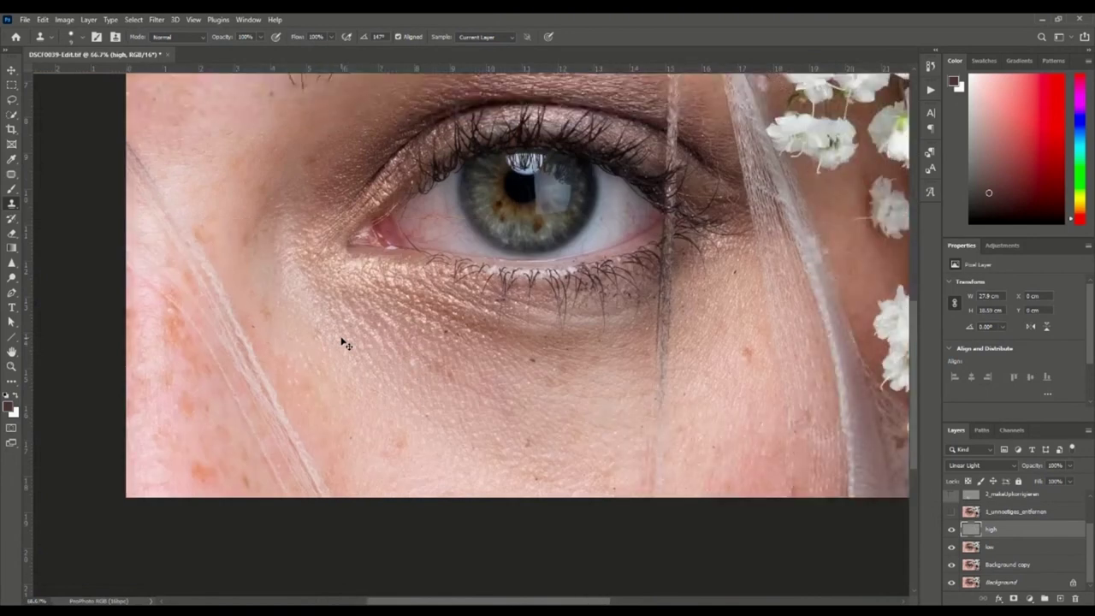
pyautogui.hotkey('ctrl', '+')
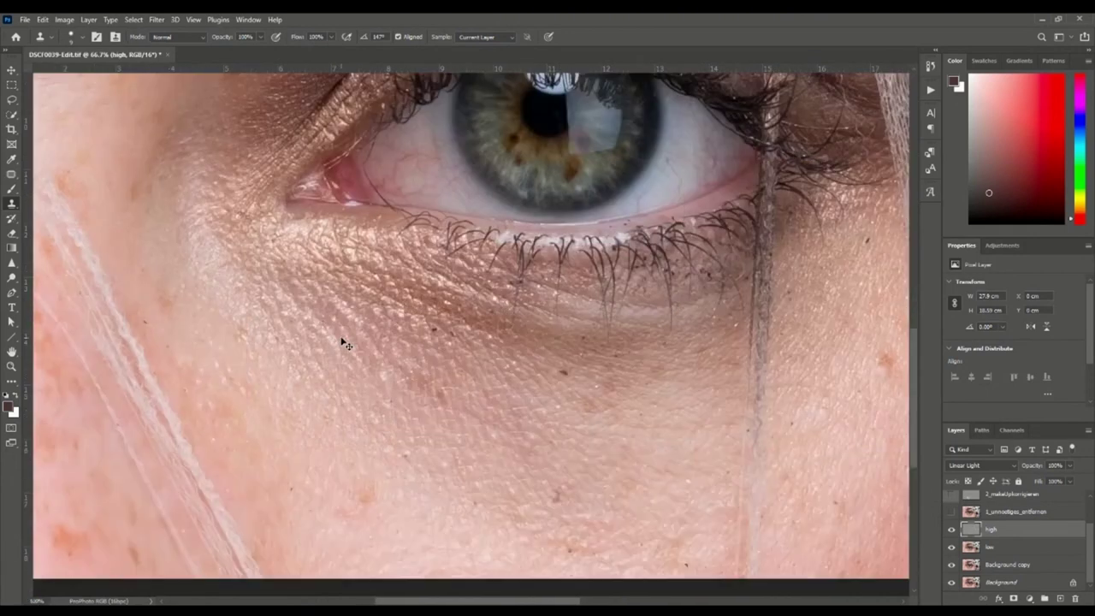
pyautogui.keyDown('alt'); pyautogui.rightClick(337, 308); pyautogui.keyUp('alt')
pyautogui.keyDown('alt'); pyautogui.rightClick(320, 313); pyautogui.keyUp('alt')
pyautogui.moveTo(313, 330); pyautogui.dragTo(336, 353)
pyautogui.keyDown('alt'); pyautogui.rightClick(315, 321); pyautogui.keyUp('alt')
pyautogui.hotkey('ctrl', '-')
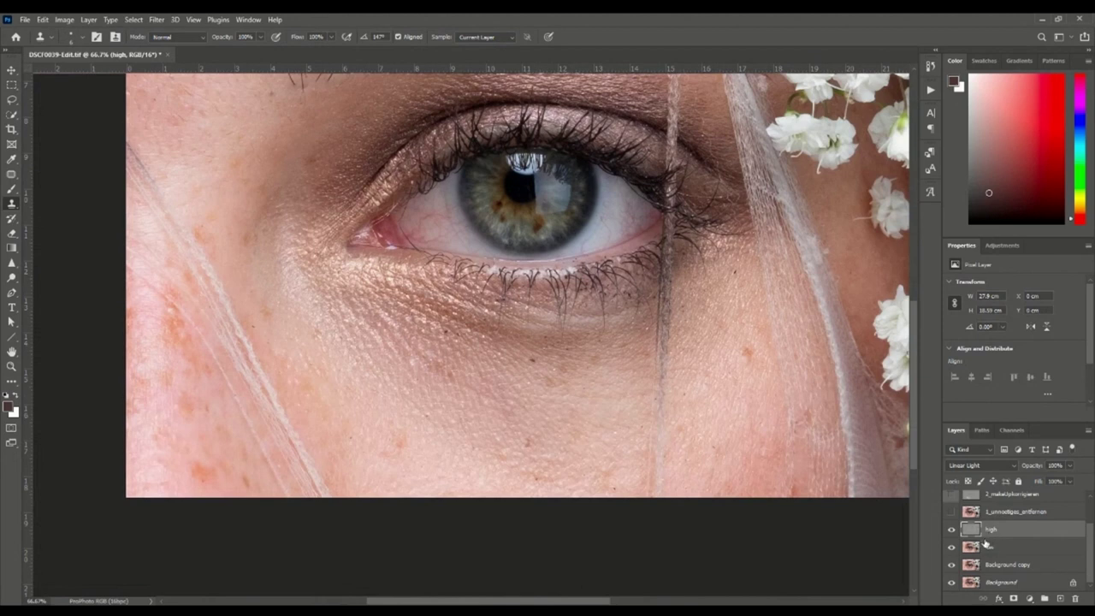
# - Apply a 30-pixel Gaussian Blur to the low layer, then check the brush settings
pyautogui.hotkey('ctrl', 'alt', 'f')
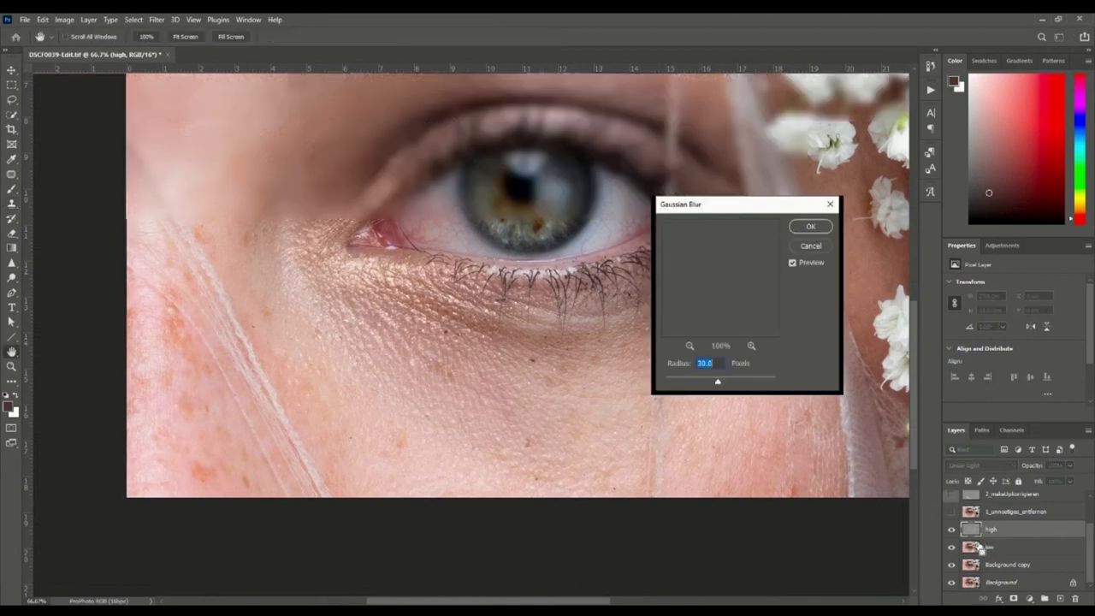
pyautogui.press('Return')
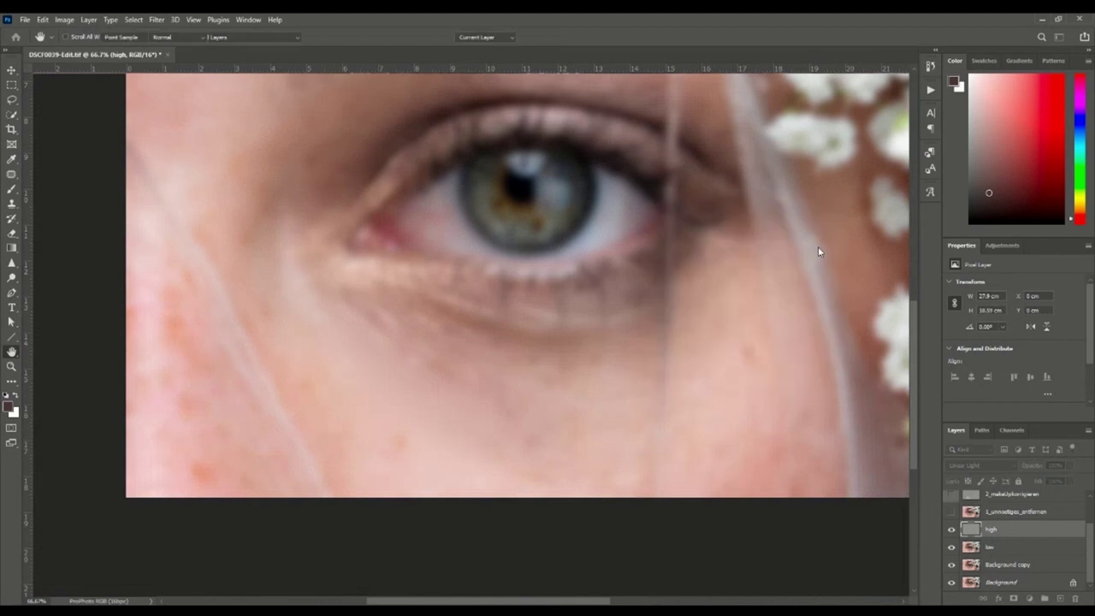
pyautogui.keyDown('alt'); pyautogui.rightClick(373, 329); pyautogui.keyUp('alt')
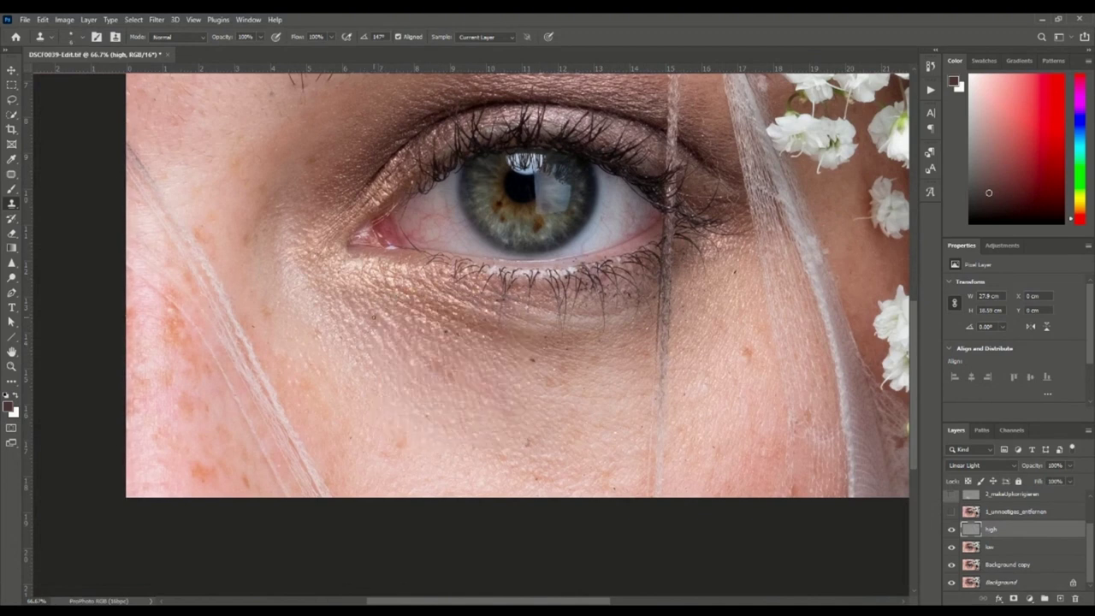
pyautogui.keyDown('alt'); pyautogui.rightClick(373, 321); pyautogui.keyUp('alt')
# - At 100% on the eyebrow, clone out three small forehead spots on the high layer
pyautogui.scroll(5, 346, 291)
pyautogui.scroll(2, 342, 317)
pyautogui.scroll(2, 336, 342)
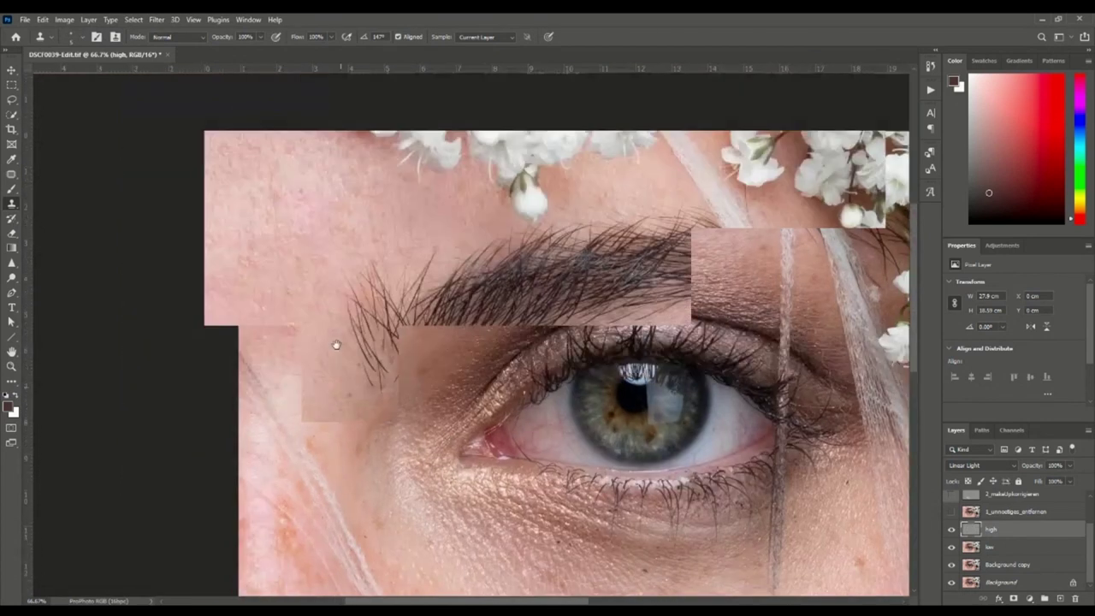
pyautogui.scroll(2, 346, 351)
pyautogui.scroll(3, 359, 248)
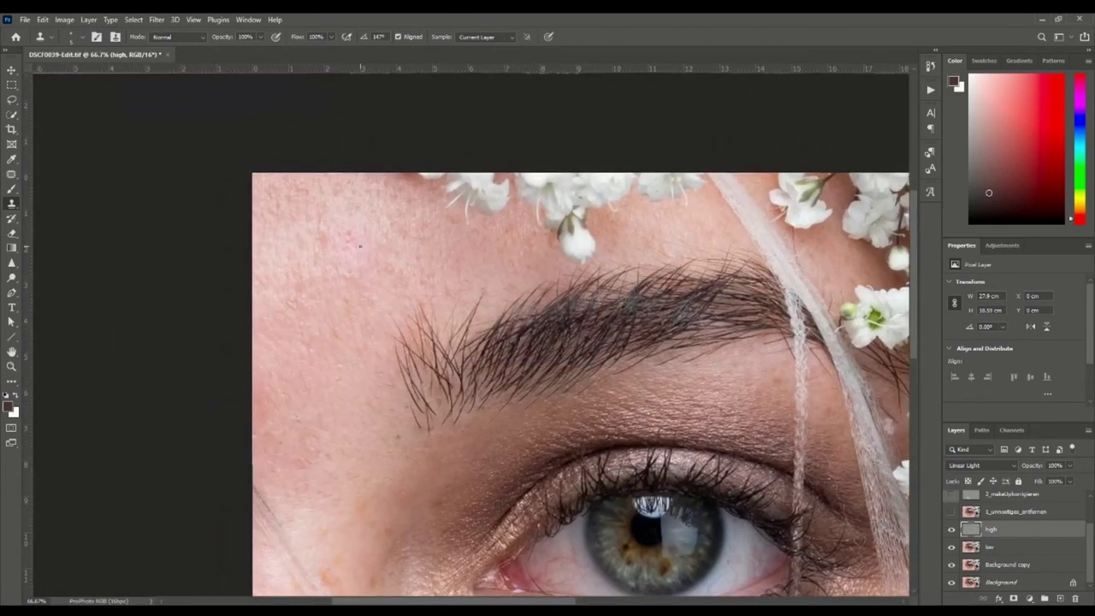
pyautogui.hotkey('ctrl', '+')
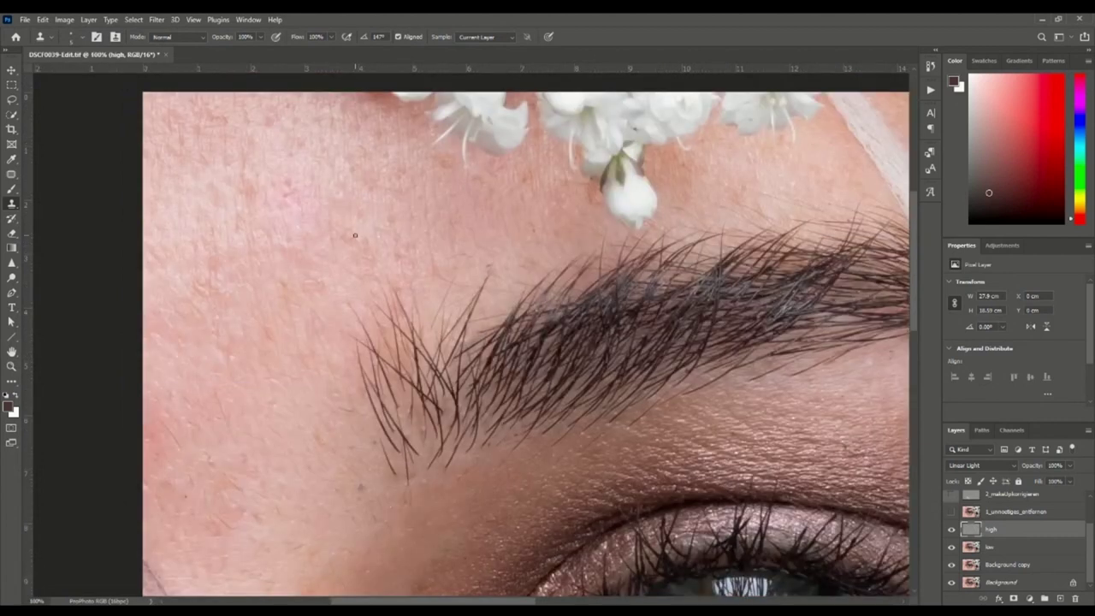
pyautogui.scroll(2, 378, 266)
pyautogui.hscroll(-2, 378, 265)
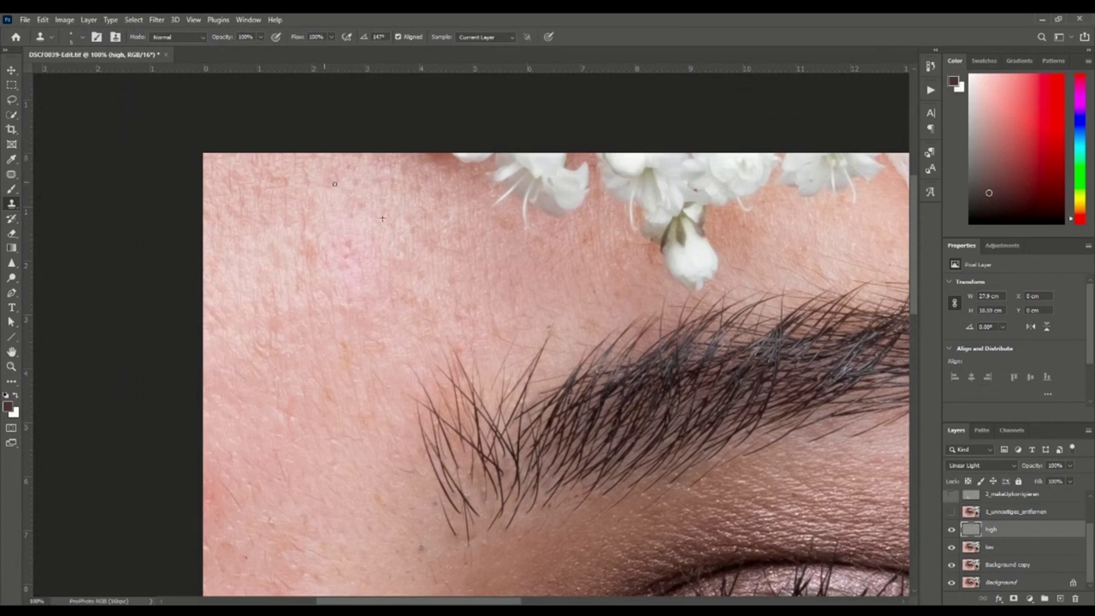
pyautogui.moveTo(348, 242); pyautogui.dragTo(351, 263)
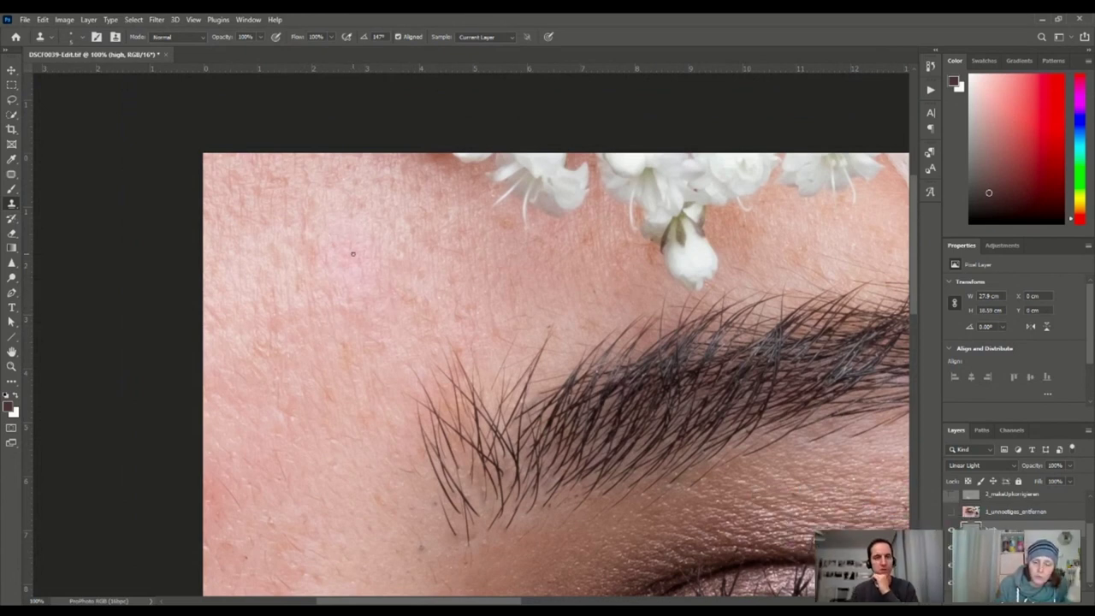
pyautogui.click(342, 314)
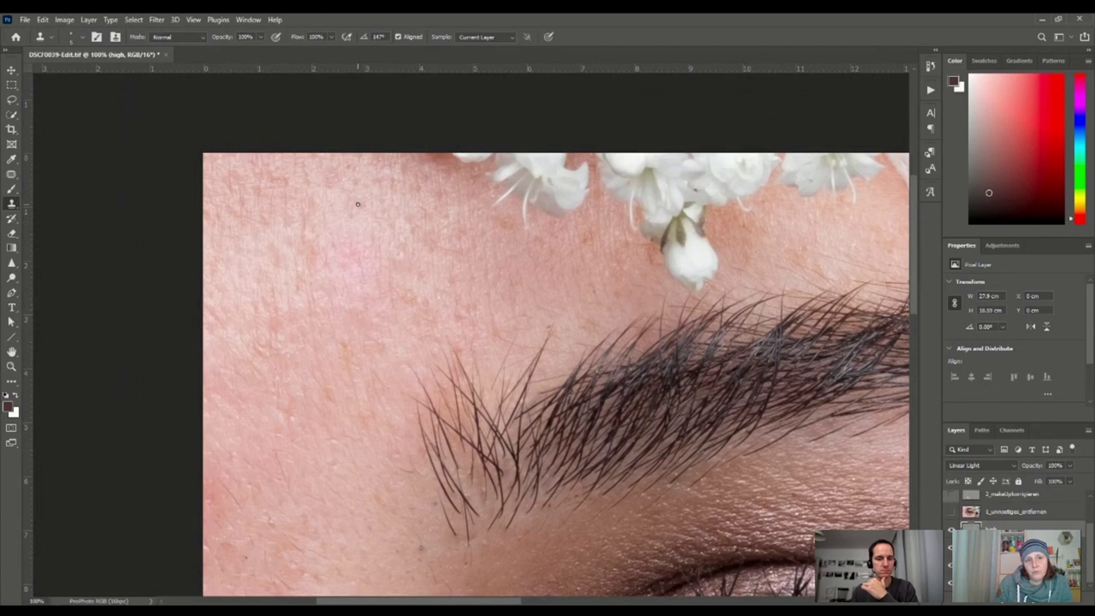
pyautogui.click(356, 184)
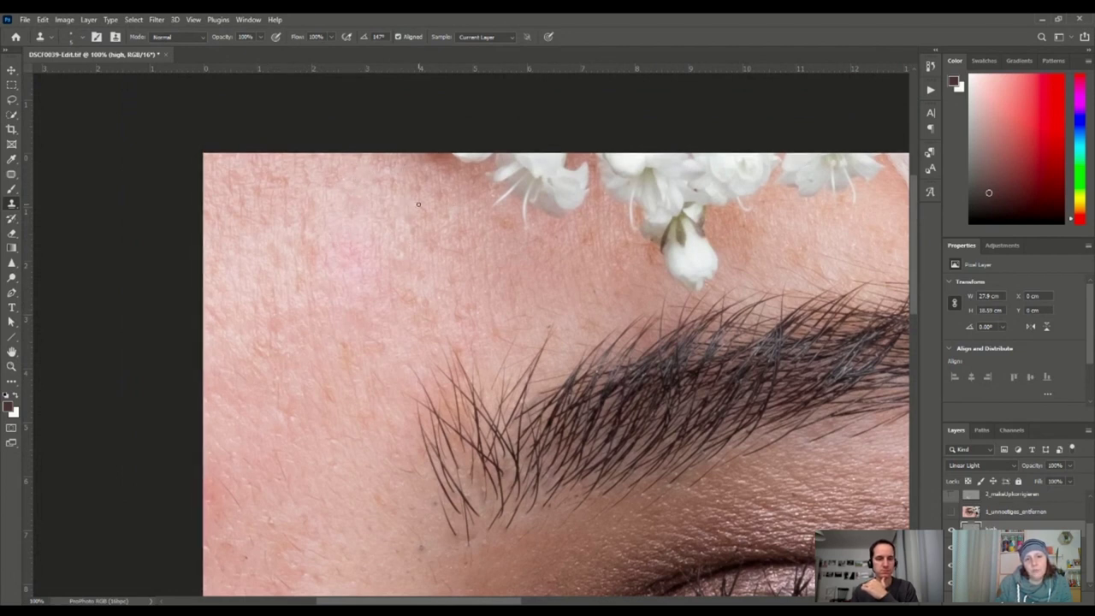
pyautogui.hotkey('ctrl', '-')
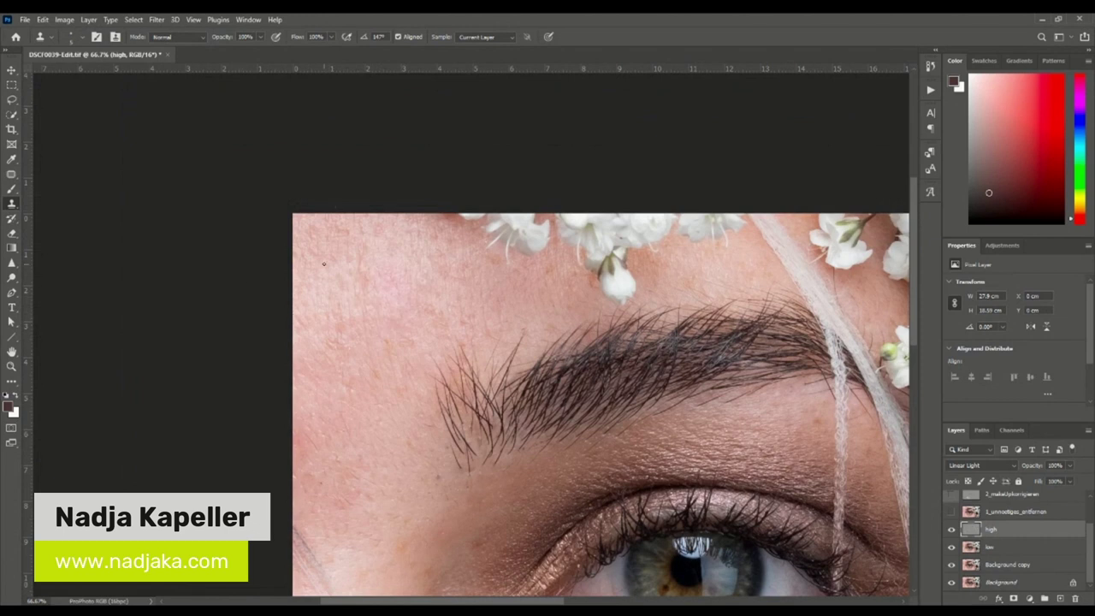
# - Clone out one more spot beside the eyebrow, then pick the Patch tool
pyautogui.click(343, 328)
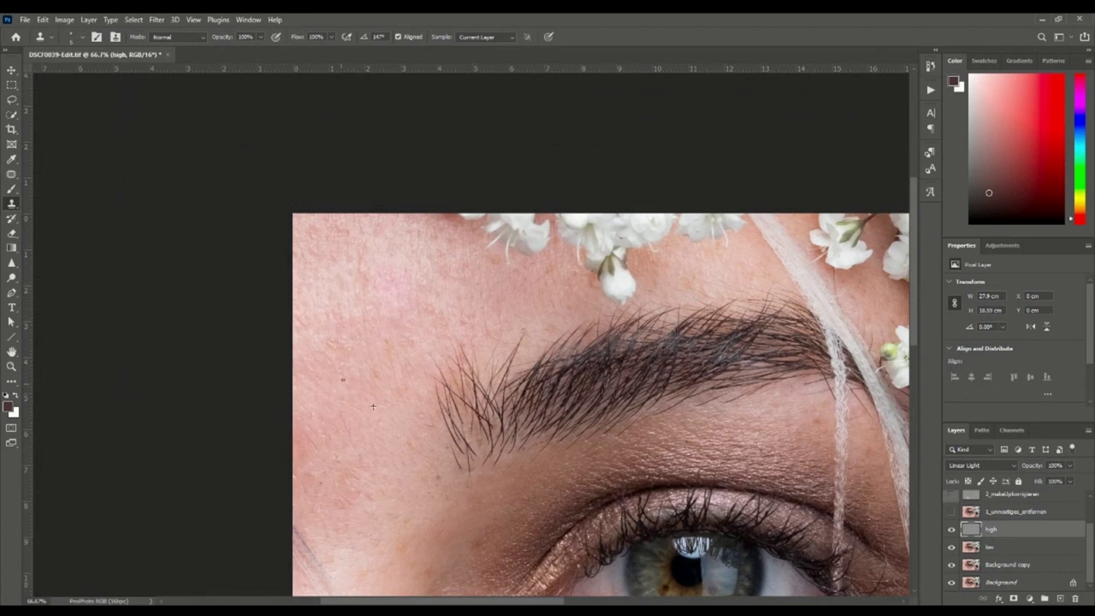
pyautogui.click(11, 174)
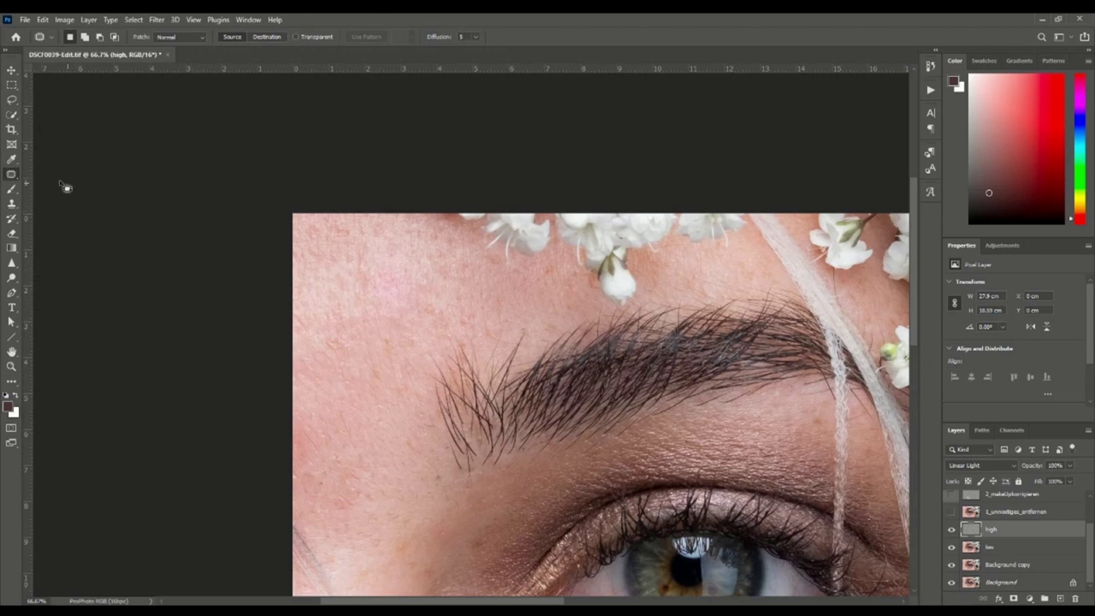
pyautogui.hotkey('ctrl', '-')
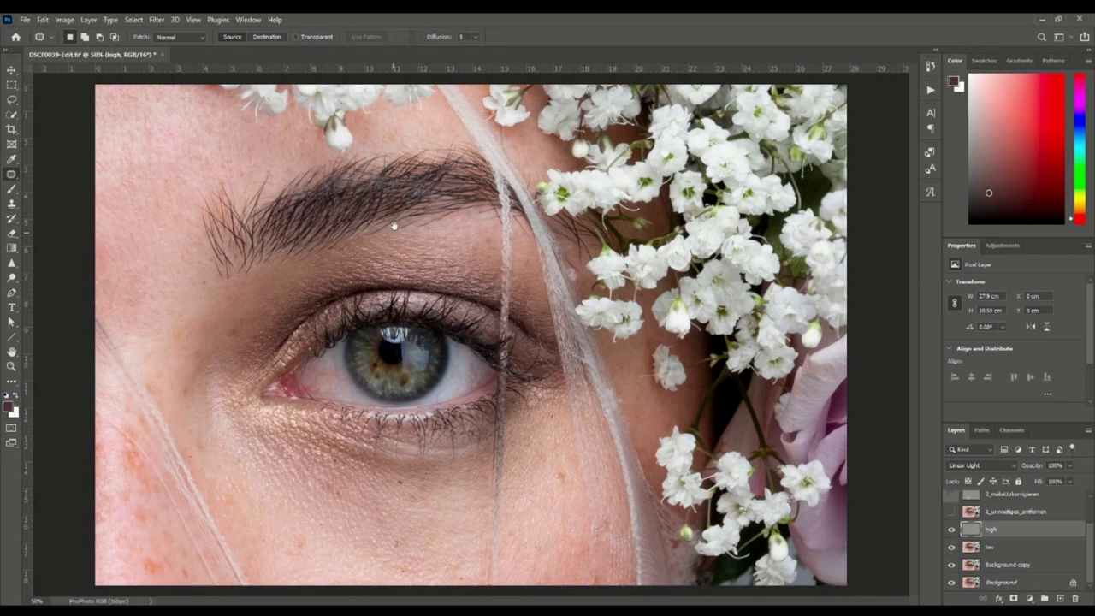
pyautogui.hotkey('ctrl', '-')
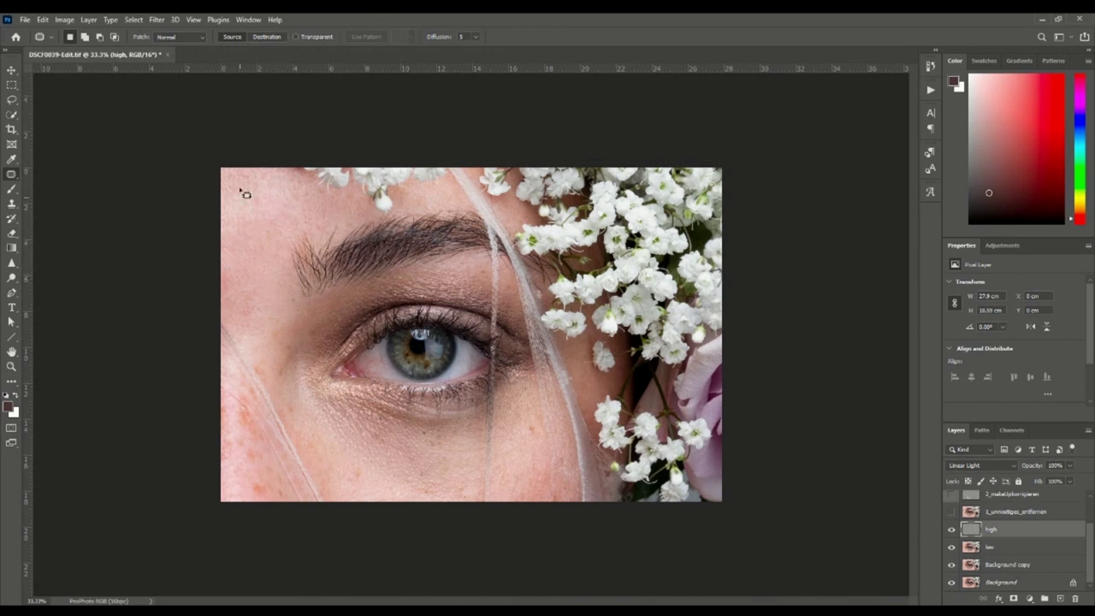
pyautogui.hotkey('ctrl', '+')
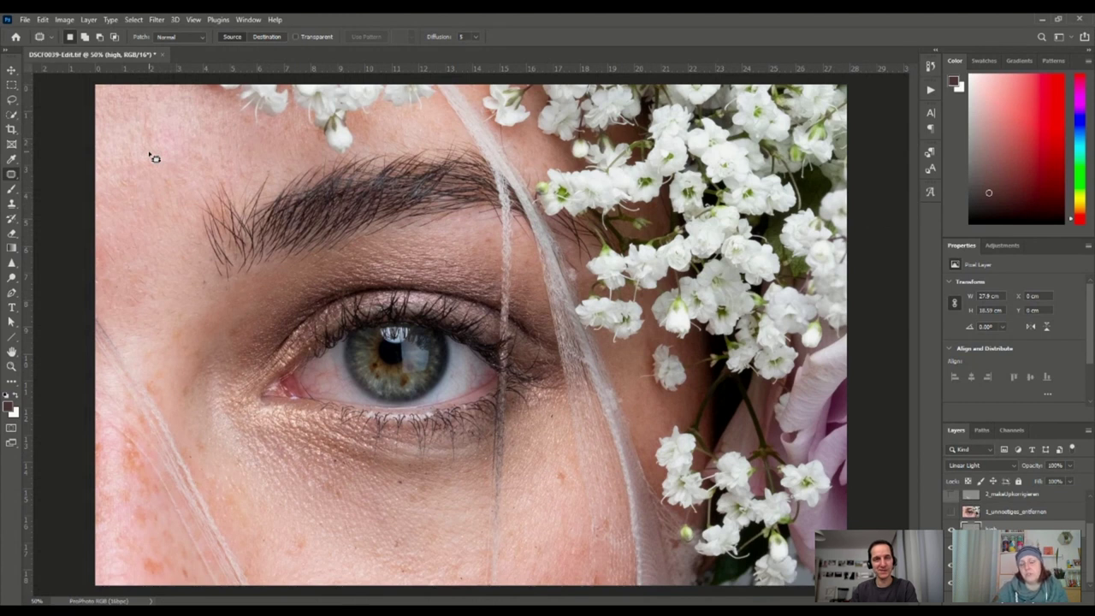
pyautogui.hotkey('ctrl', '-')
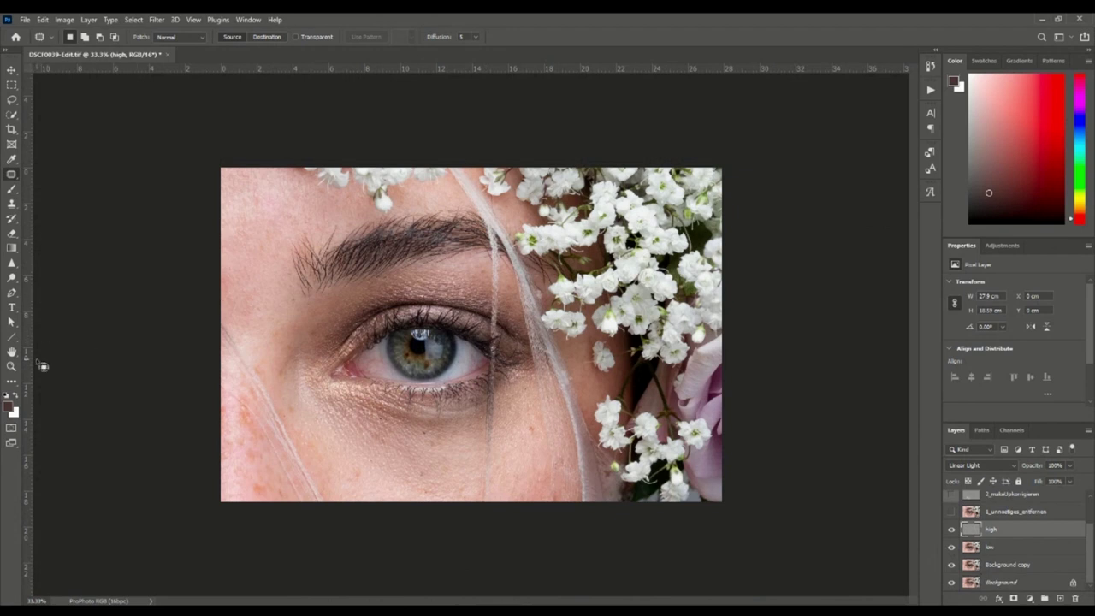
# - At 200% zoom, compare the retouched under-eye skin with the original Background layer alone
pyautogui.click(11, 370)
pyautogui.click(359, 439)
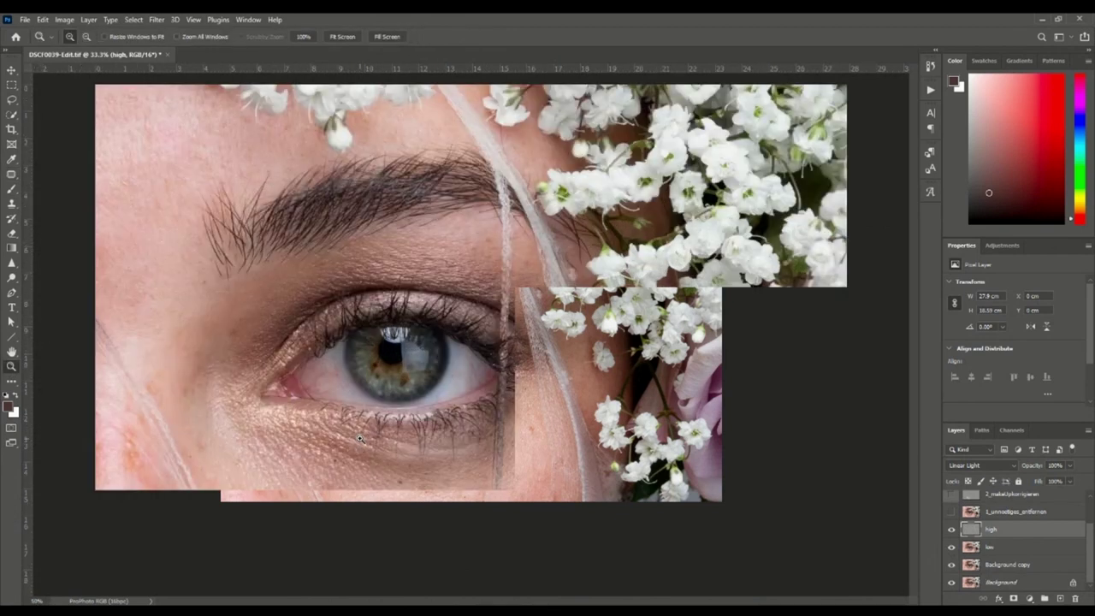
pyautogui.moveTo(360, 438); pyautogui.dragTo(390, 312)
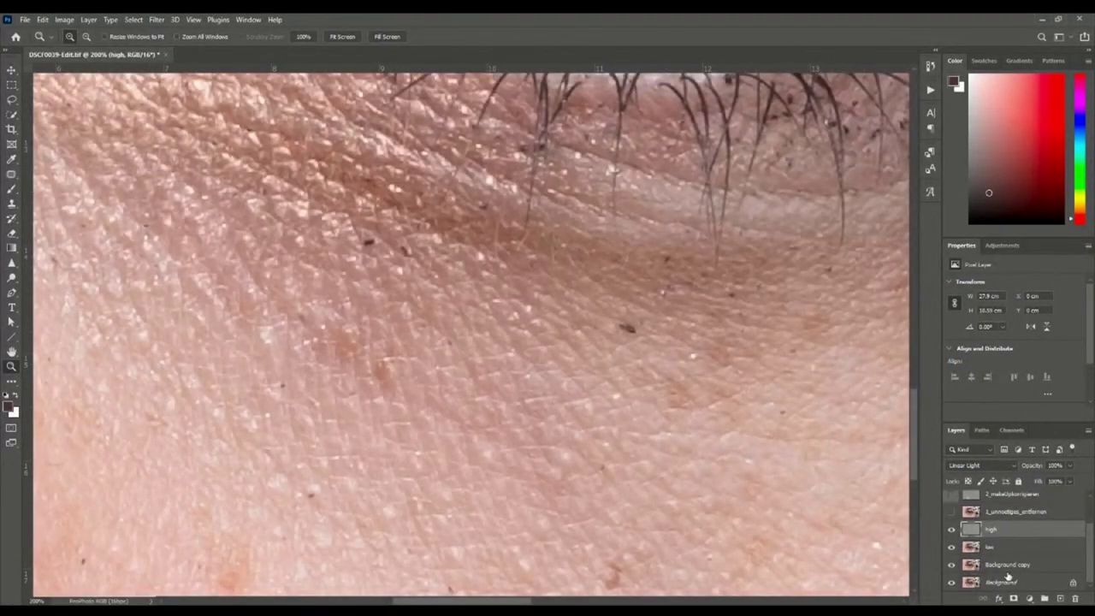
pyautogui.press('alt')
pyautogui.keyDown('alt'); pyautogui.click(951, 584); pyautogui.keyUp('alt')
pyautogui.click(1004, 584)
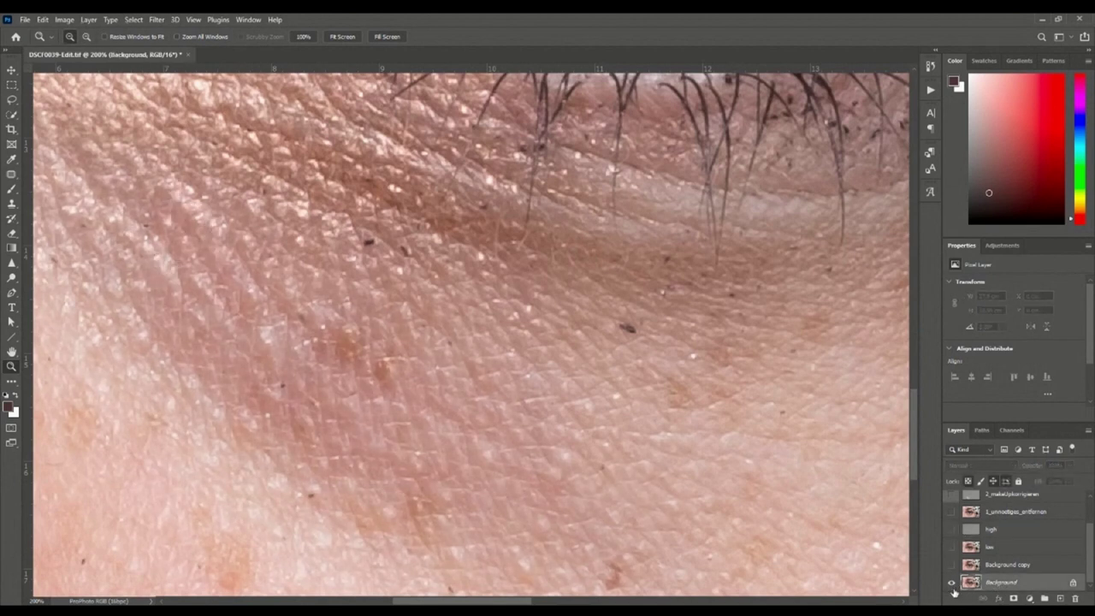
pyautogui.moveTo(951, 569); pyautogui.dragTo(951, 530)
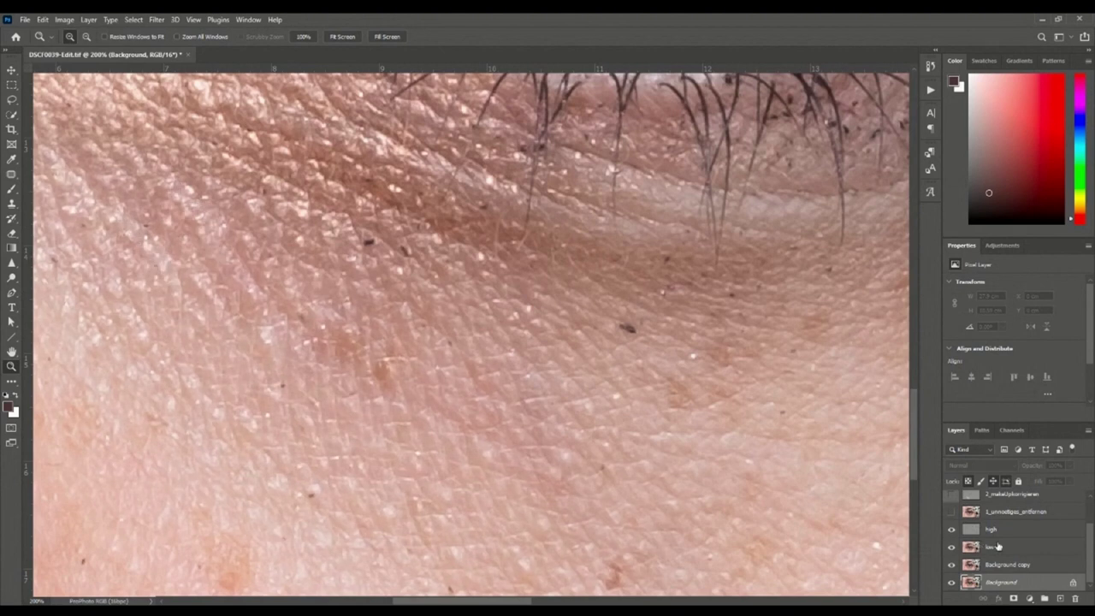
pyautogui.click(1001, 530)
# - Merge the high, low and Background copy layers and add a new empty layer above
pyautogui.hotkey('ctrl', 'z')
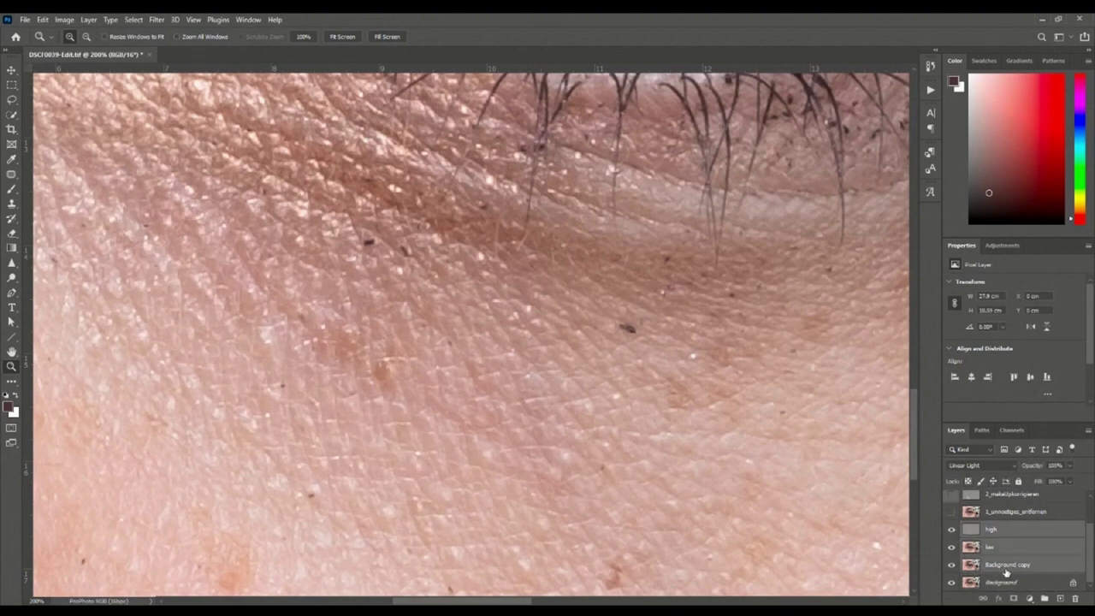
pyautogui.hotkey('ctrl', 'z')
pyautogui.click(1060, 599)
pyautogui.press('alt')
pyautogui.keyDown('alt'); pyautogui.click(414, 397); pyautogui.keyUp('alt')
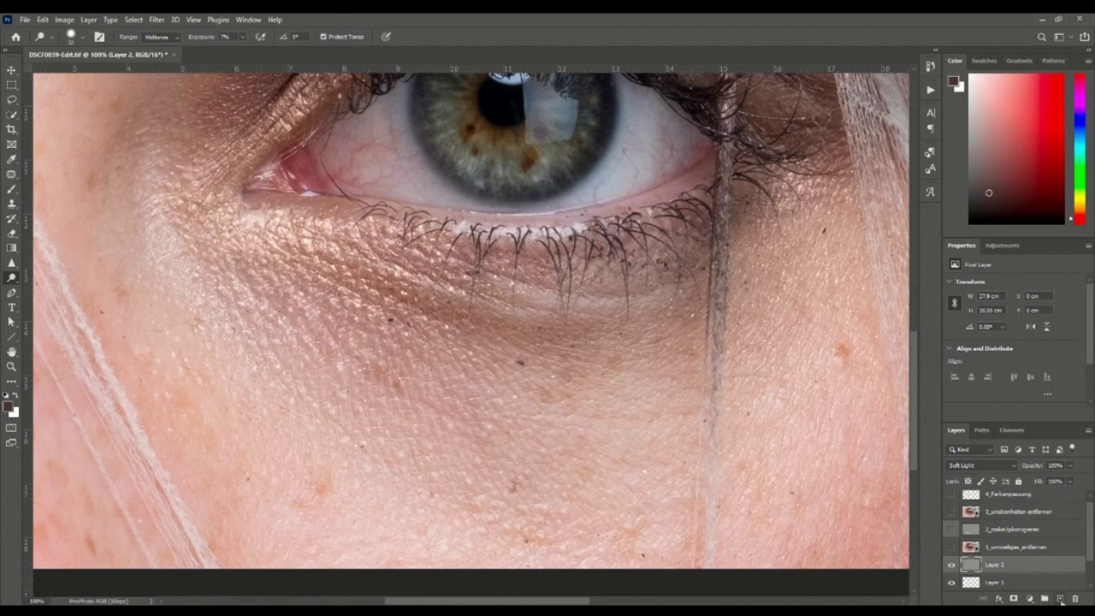
# - Add a new layer, Layer 2, and fill it with 50% Gray through Edit > Fill
pyautogui.moveTo(1032, 566); pyautogui.dragTo(1076, 599)
pyautogui.click(1060, 599)
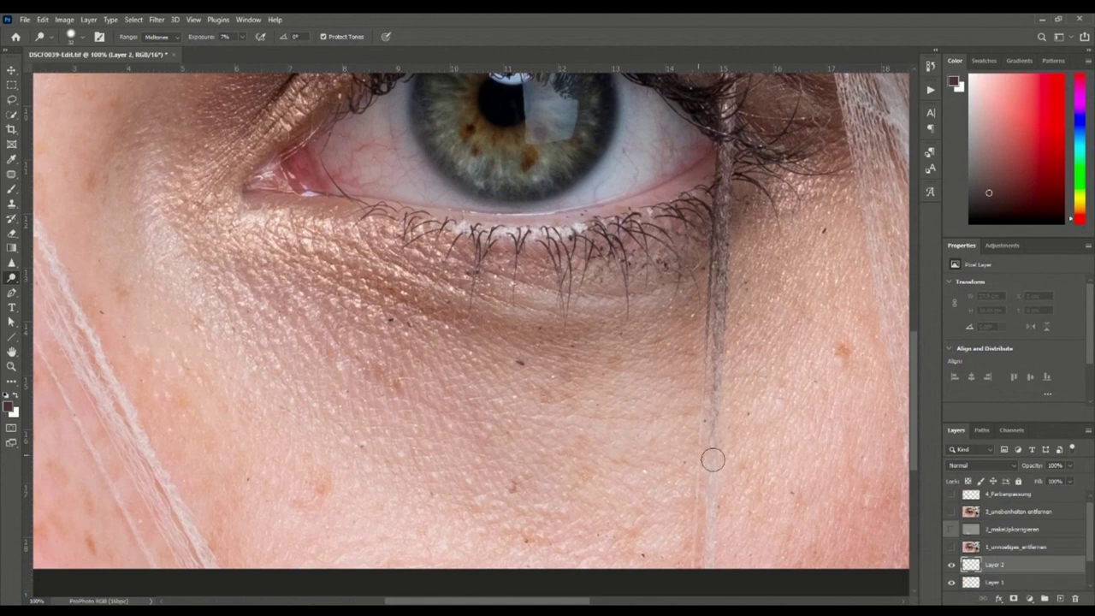
pyautogui.click(43, 19)
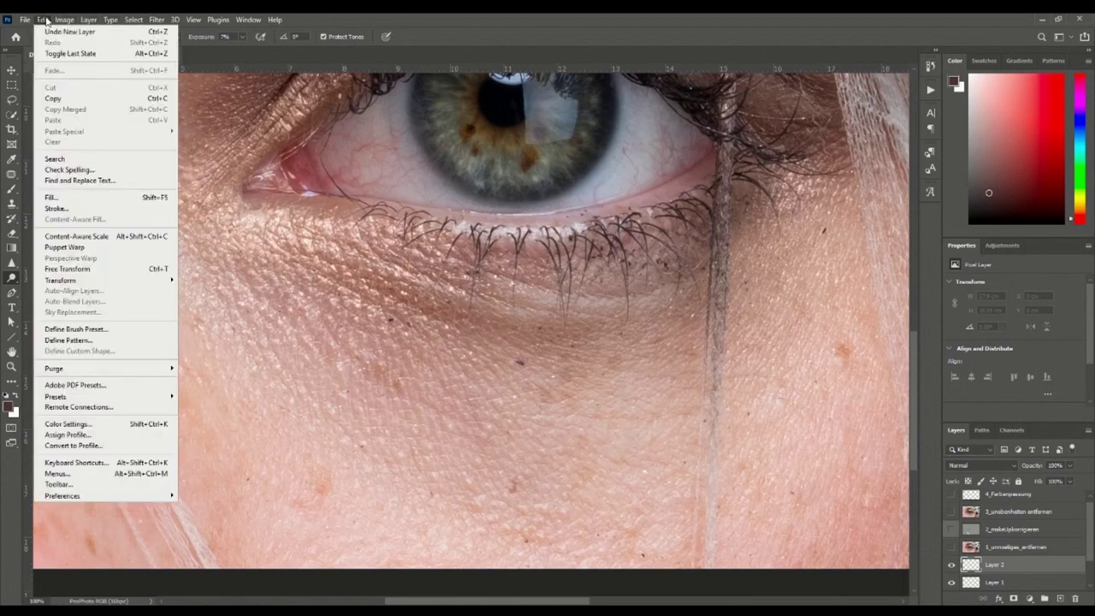
pyautogui.click(65, 197)
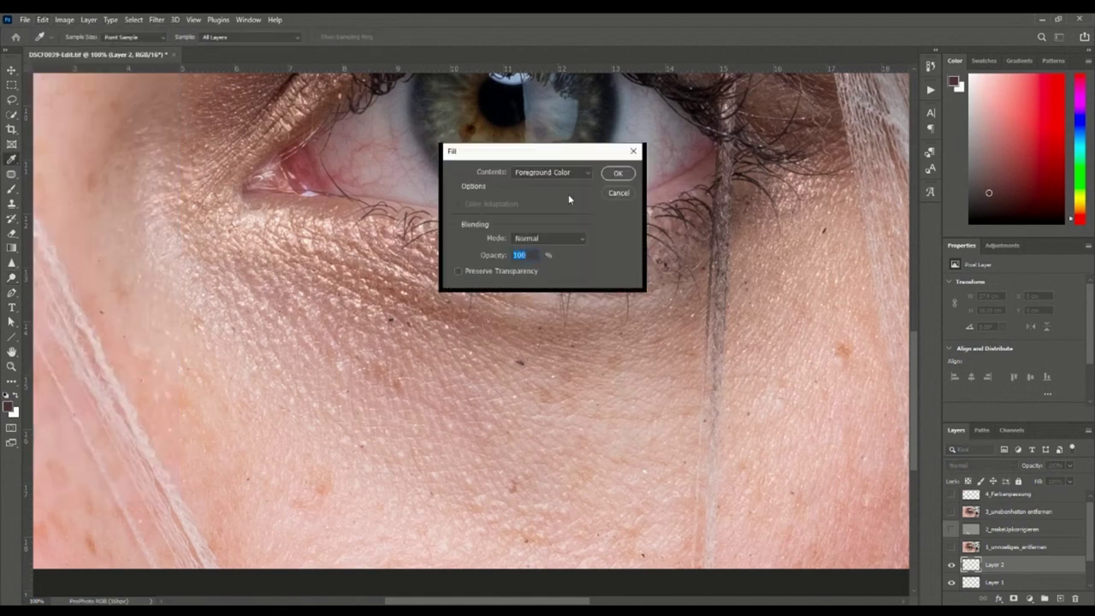
pyautogui.click(577, 173)
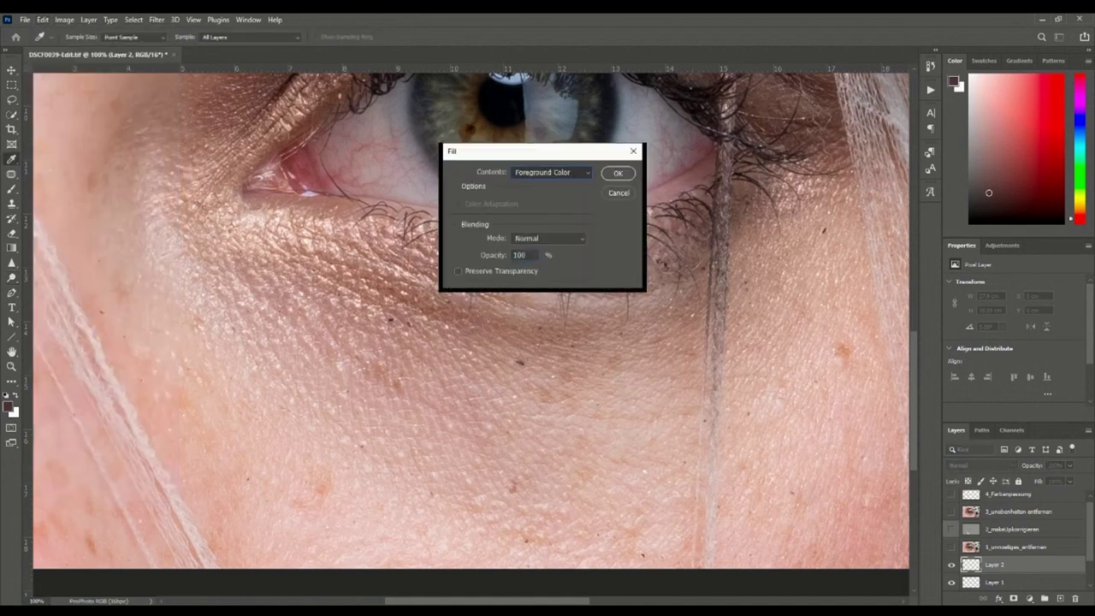
pyautogui.click(538, 264)
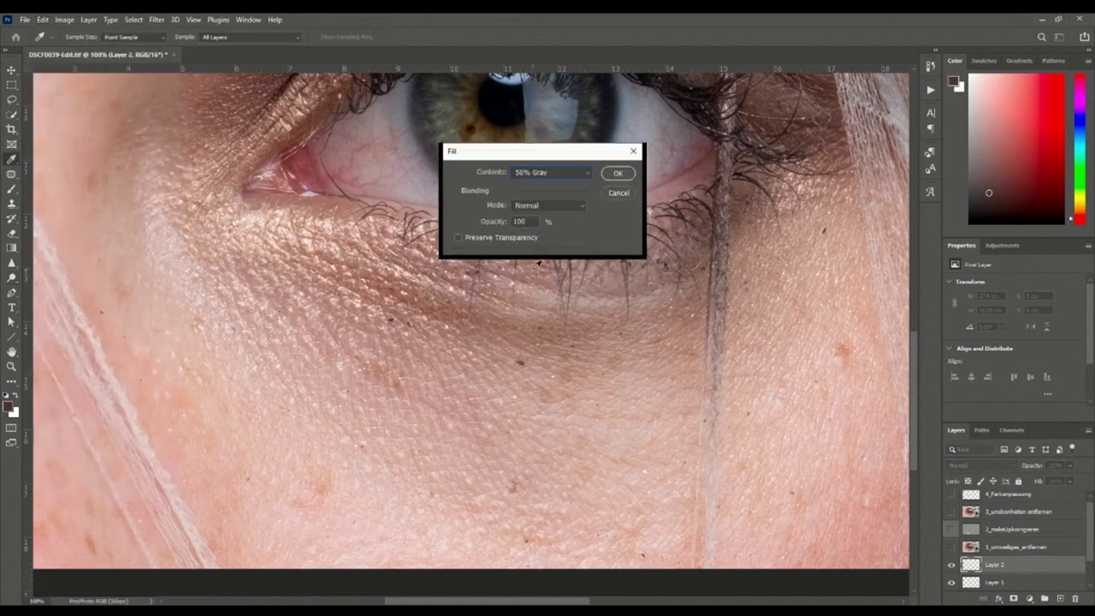
pyautogui.click(617, 174)
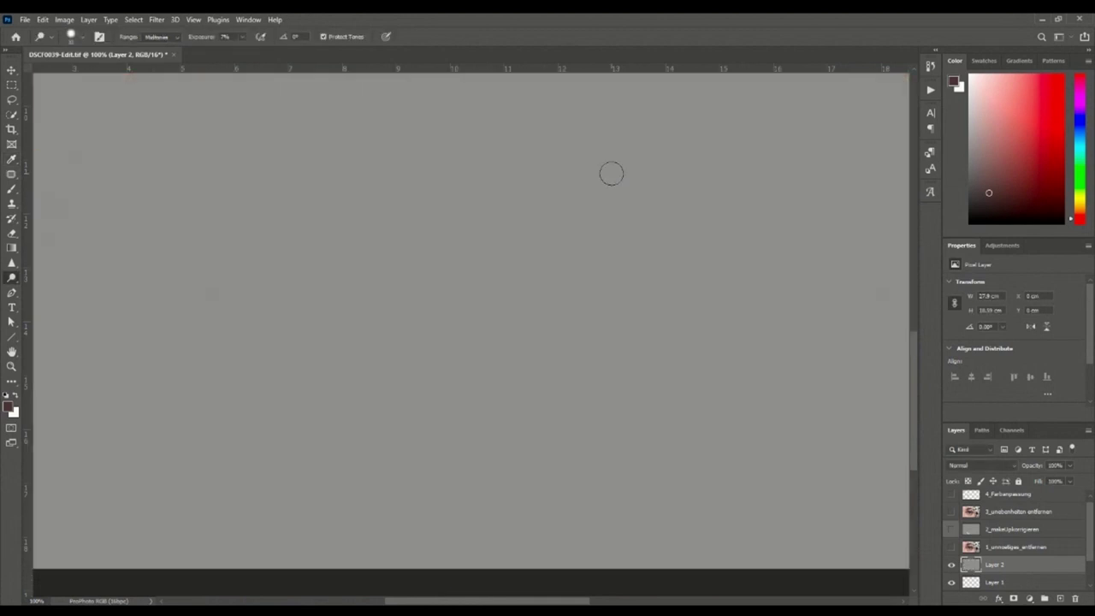
pyautogui.hotkey('ctrl', '-')
pyautogui.hotkey('ctrl', '-')
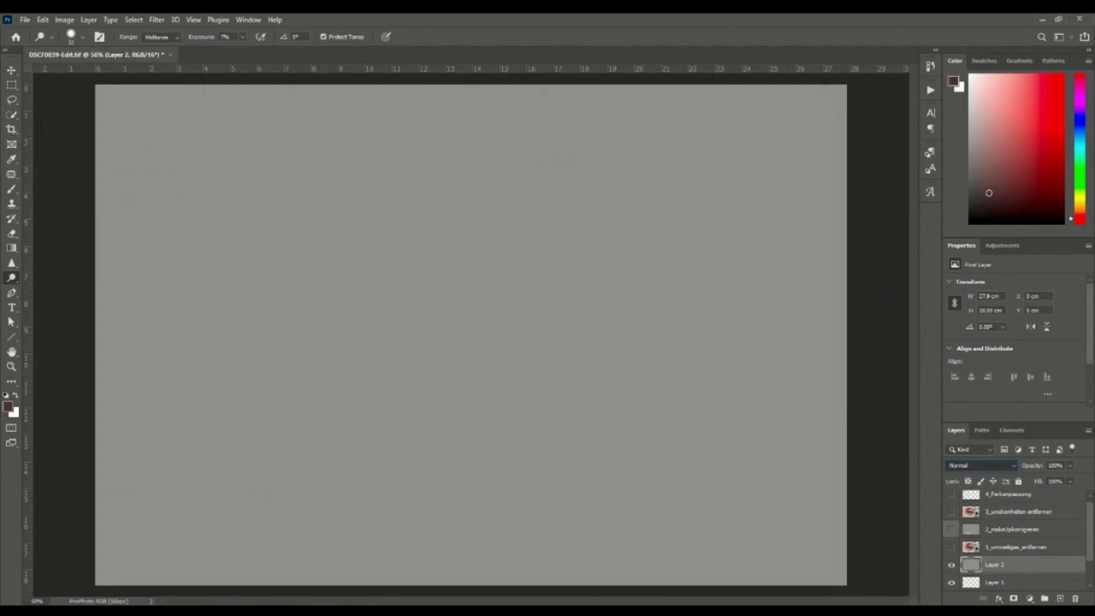
# - Cycle the gray Layer 2's blend mode to Soft Light
pyautogui.scroll(-14, 981, 465)
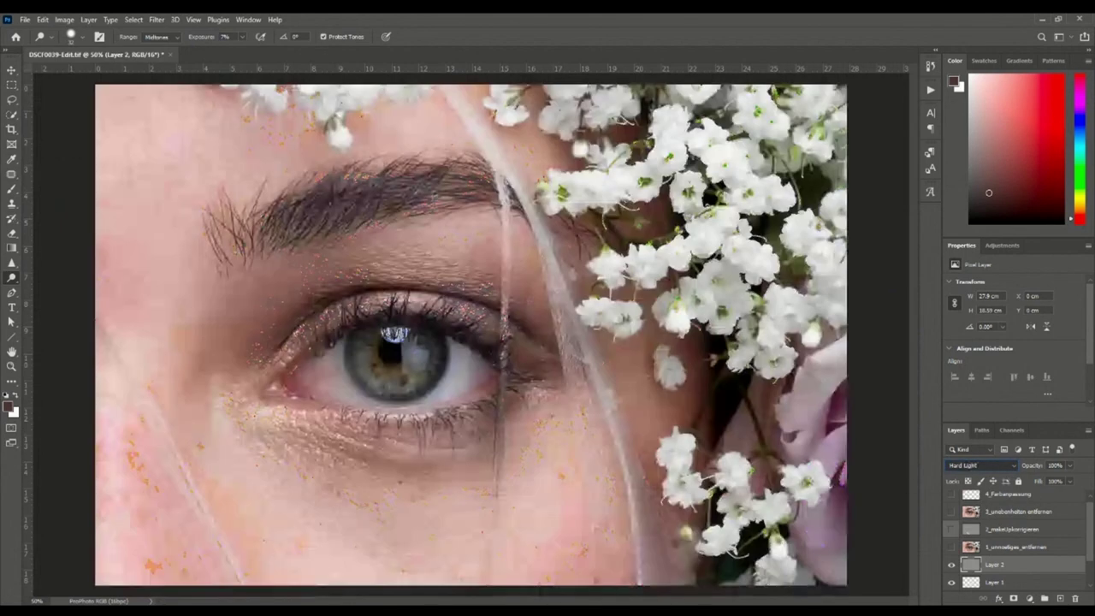
pyautogui.scroll(-2, 982, 464)
pyautogui.scroll(1, 976, 467)
pyautogui.scroll(1, 975, 466)
pyautogui.scroll(1, 976, 466)
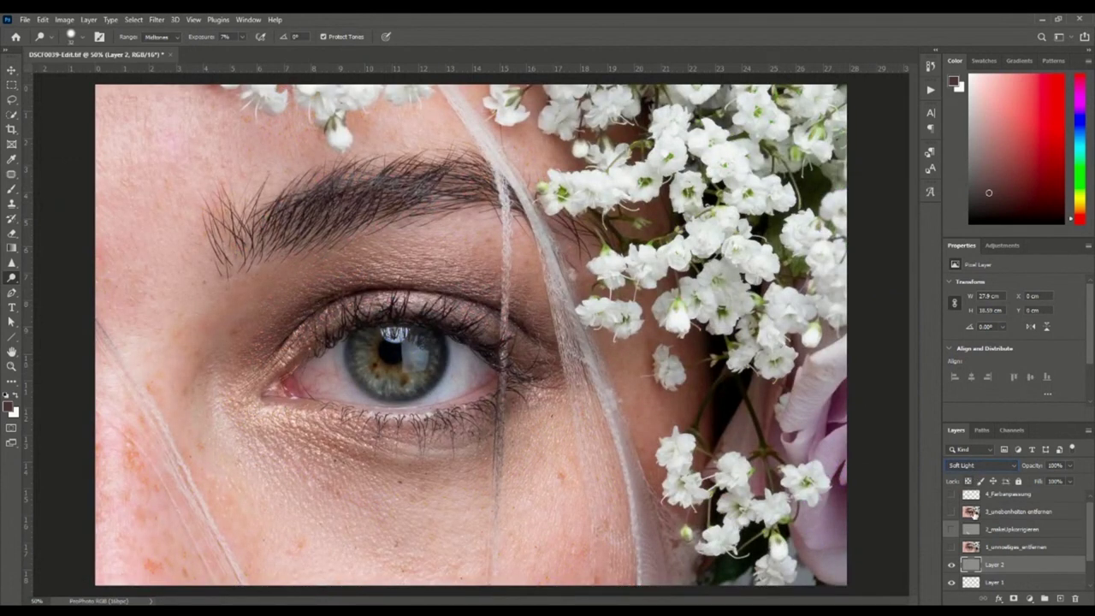
# - Delete the unused Layer 1 and reselect the gray Layer 2
pyautogui.click(1002, 584)
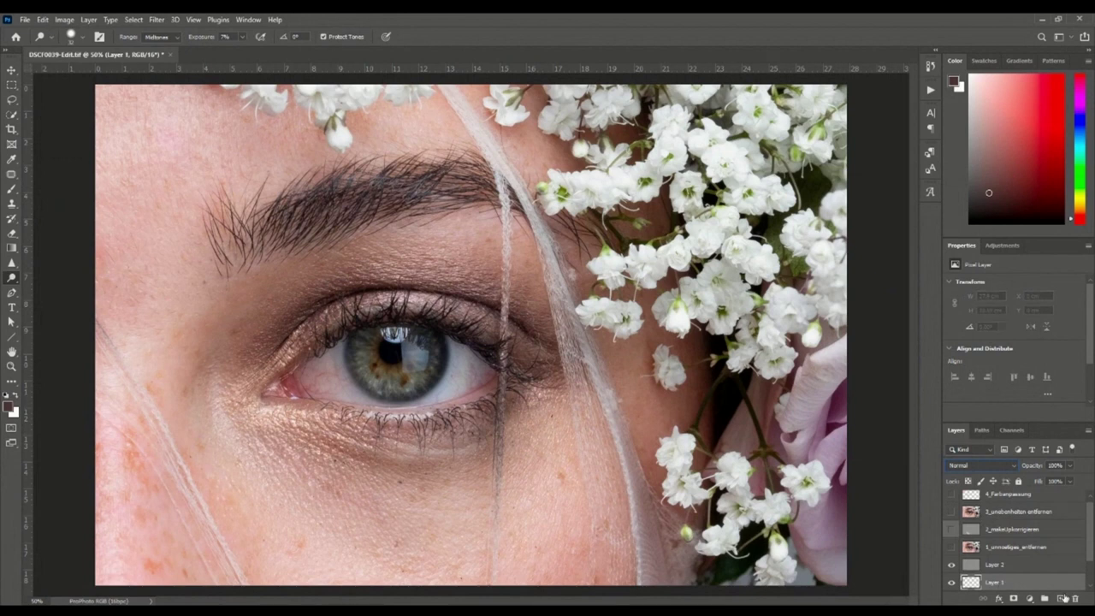
pyautogui.click(1074, 598)
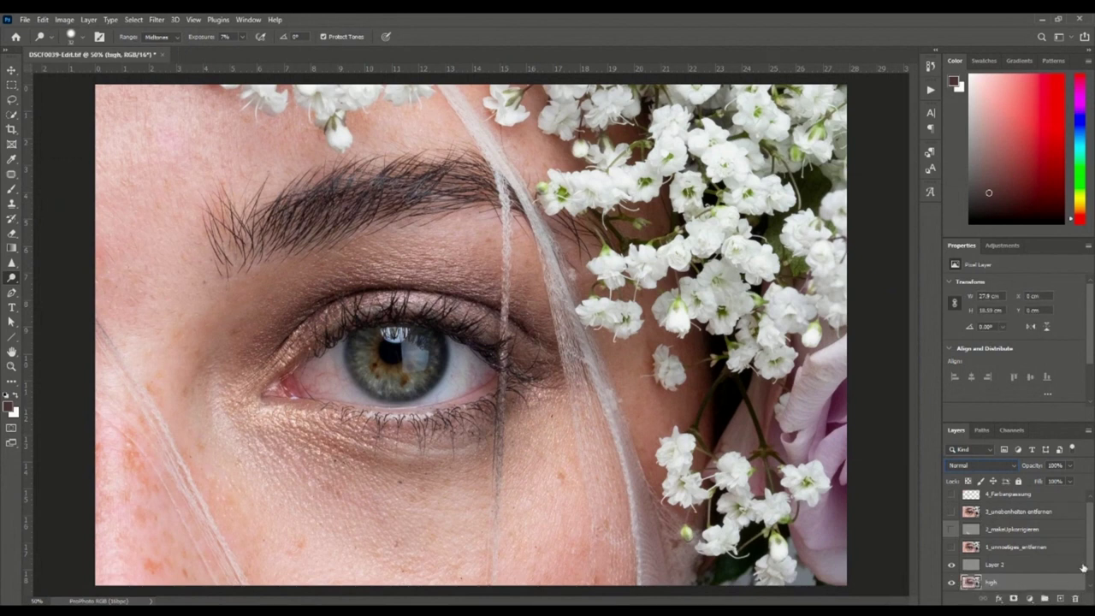
pyautogui.moveTo(1091, 553); pyautogui.dragTo(1092, 573)
pyautogui.click(1016, 552)
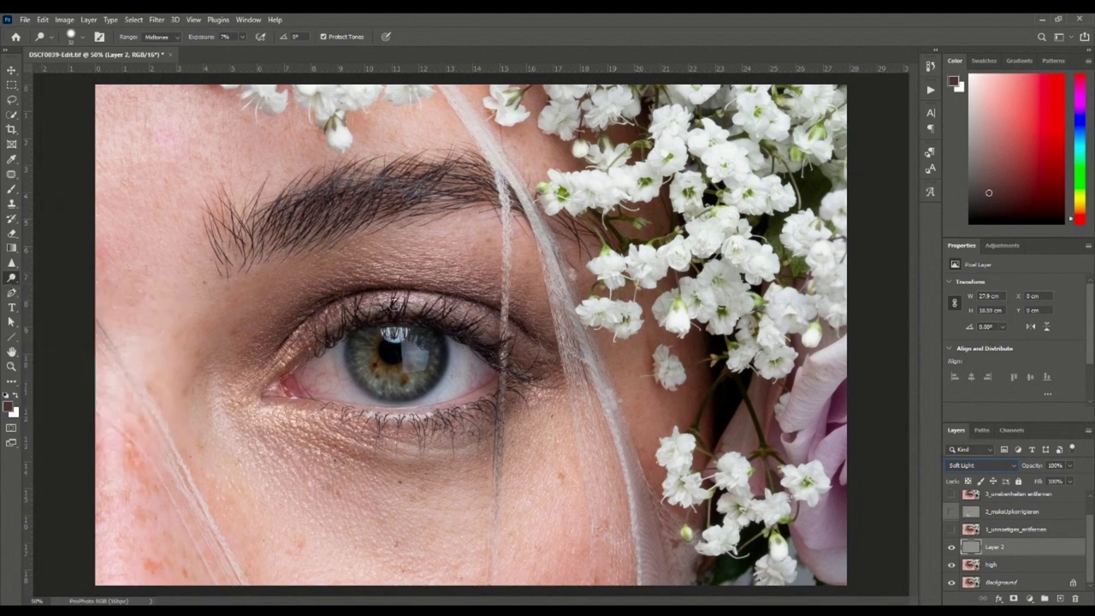
# - Show only the gray Layer 2 and dodge a curved light test stroke onto it
pyautogui.keyDown('alt'); pyautogui.click(952, 549); pyautogui.keyUp('alt')
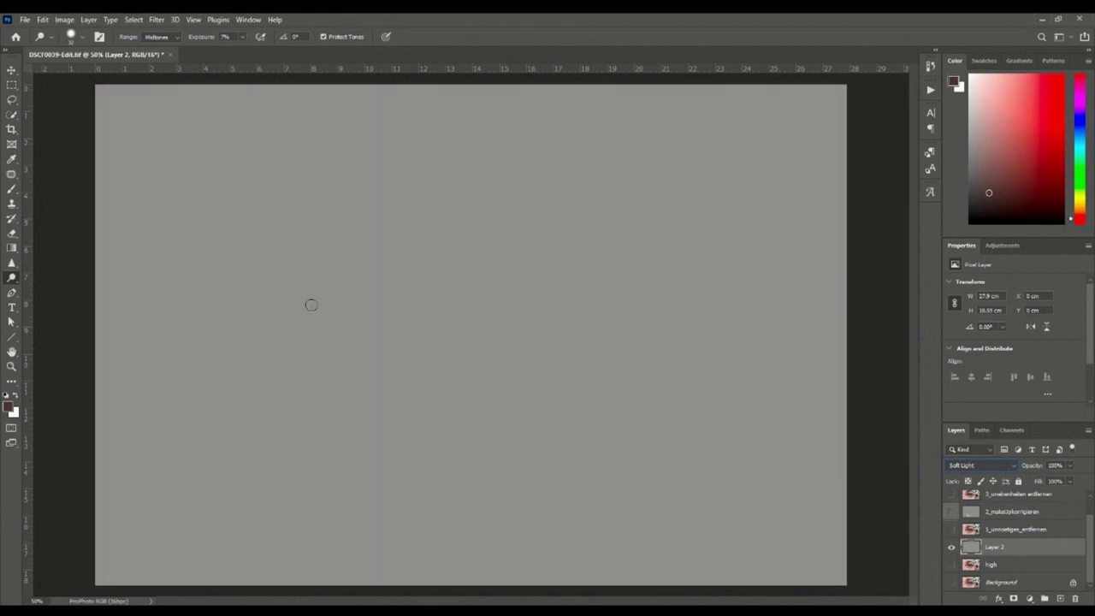
pyautogui.moveTo(307, 271); pyautogui.dragTo(330, 339)
pyautogui.moveTo(302, 260); pyautogui.dragTo(341, 360)
pyautogui.moveTo(303, 249); pyautogui.dragTo(347, 377)
pyautogui.moveTo(307, 277); pyautogui.dragTo(350, 376)
pyautogui.moveTo(310, 300); pyautogui.dragTo(359, 379)
pyautogui.moveTo(296, 259); pyautogui.dragTo(326, 333)
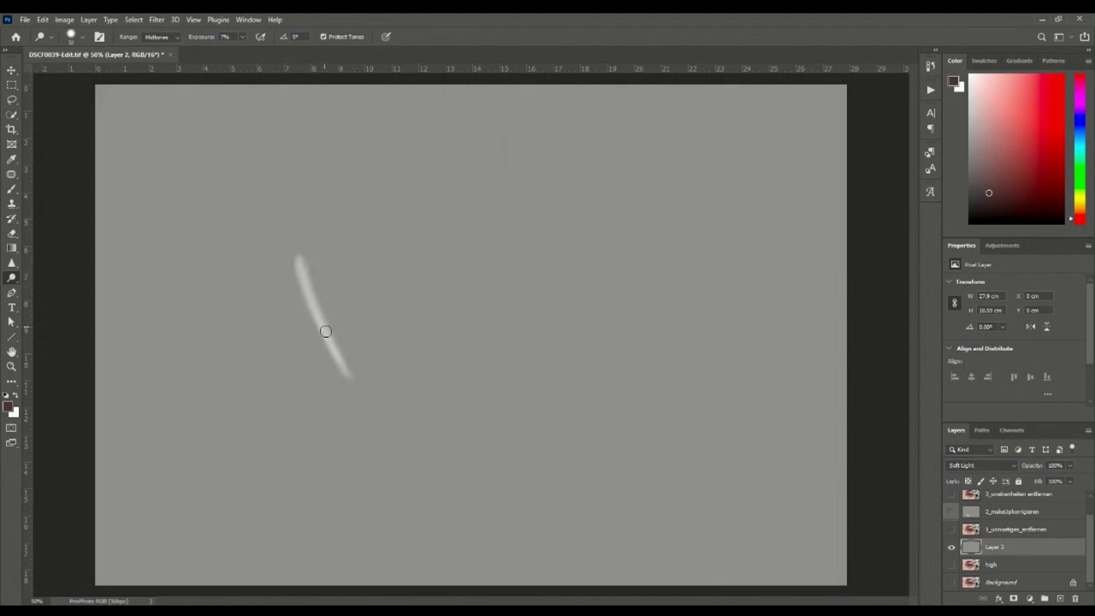
pyautogui.moveTo(296, 262); pyautogui.dragTo(349, 376)
pyautogui.moveTo(296, 261); pyautogui.dragTo(335, 350)
pyautogui.moveTo(296, 262); pyautogui.dragTo(342, 367)
# - Dodge a stronger second light streak at 66% exposure, then lower exposure to 4%
pyautogui.click(242, 39)
pyautogui.moveTo(245, 49); pyautogui.dragTo(278, 49)
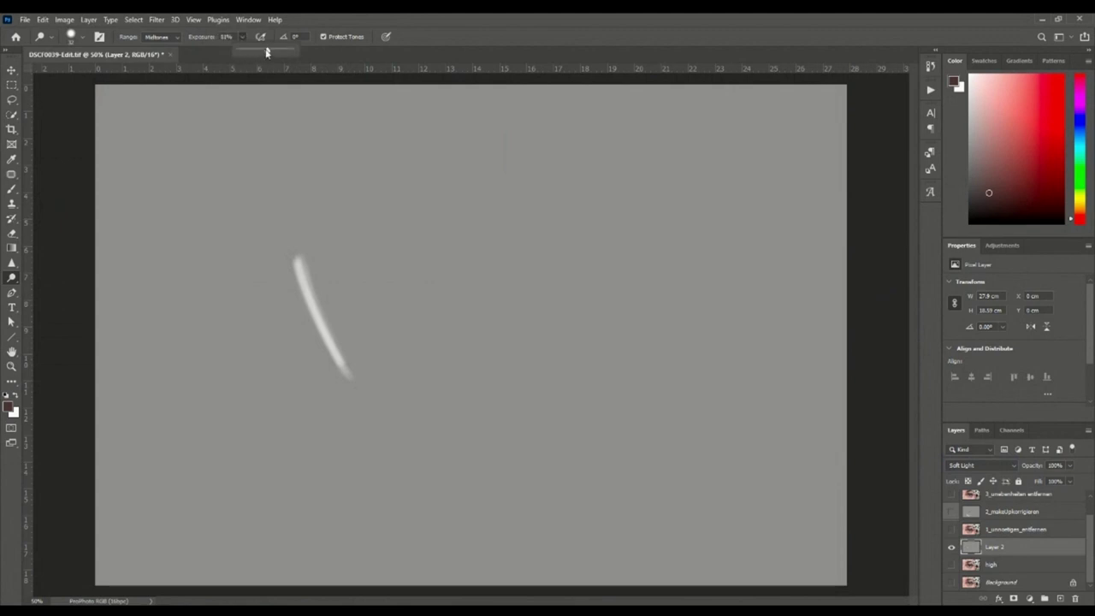
pyautogui.moveTo(358, 214); pyautogui.dragTo(393, 318)
pyautogui.moveTo(361, 213); pyautogui.dragTo(415, 353)
pyautogui.moveTo(227, 51); pyautogui.dragTo(210, 49)
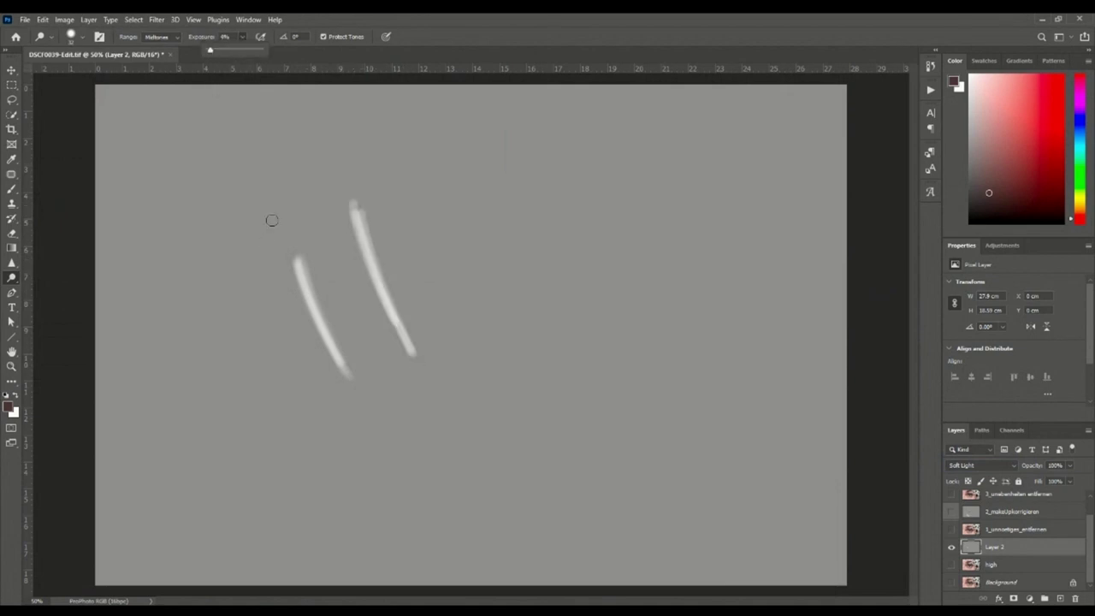
# - Choose the soft round brush and burn darker test strokes left of the light ones
pyautogui.click(82, 39)
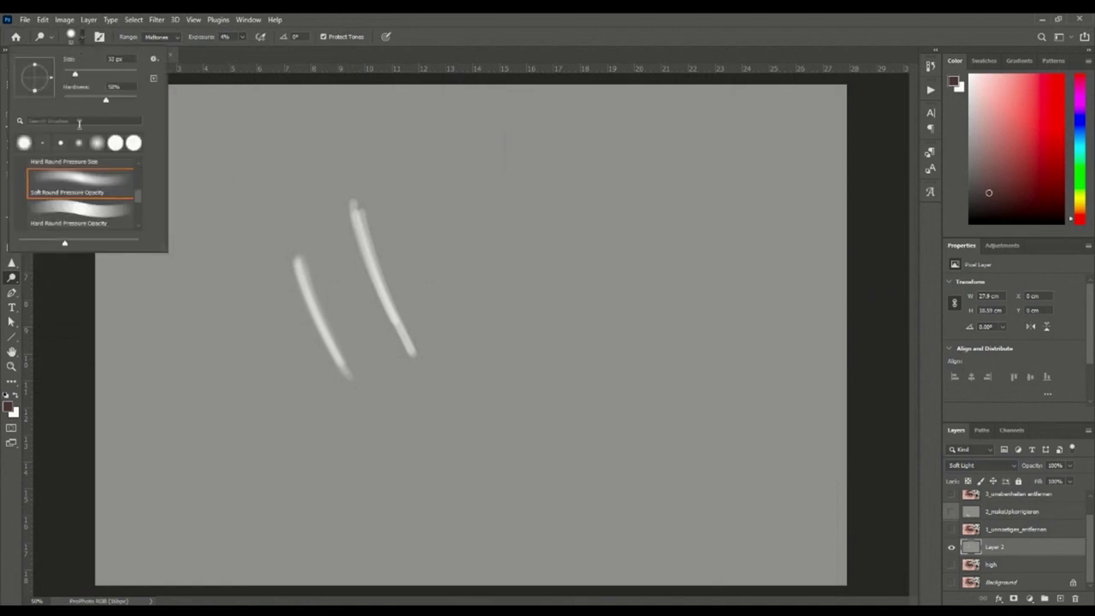
pyautogui.click(439, 17)
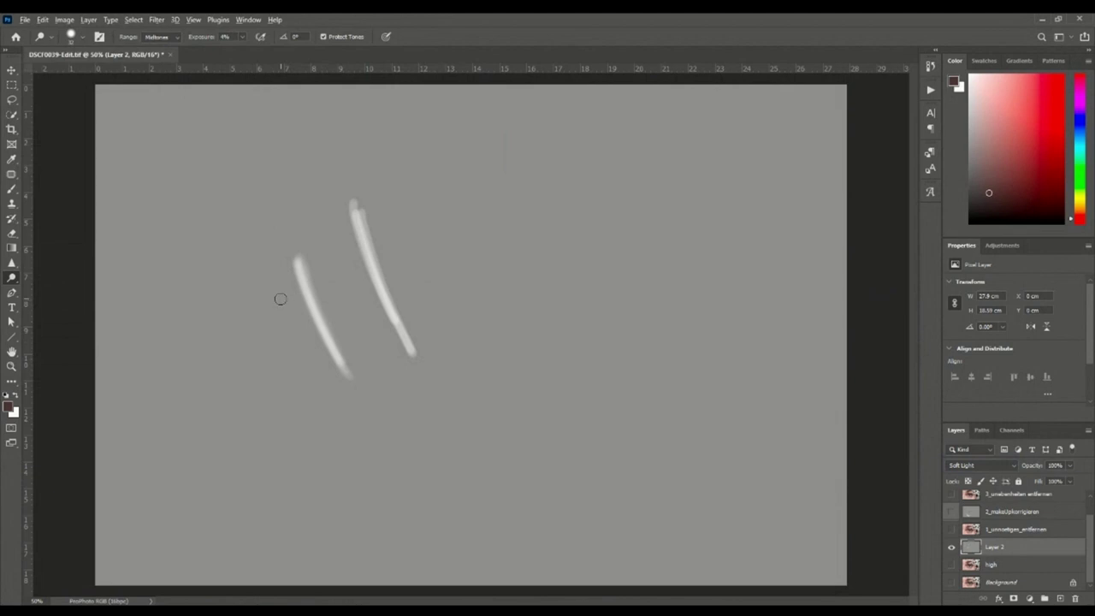
pyautogui.moveTo(280, 297); pyautogui.dragTo(310, 367)
pyautogui.rightClick(13, 281)
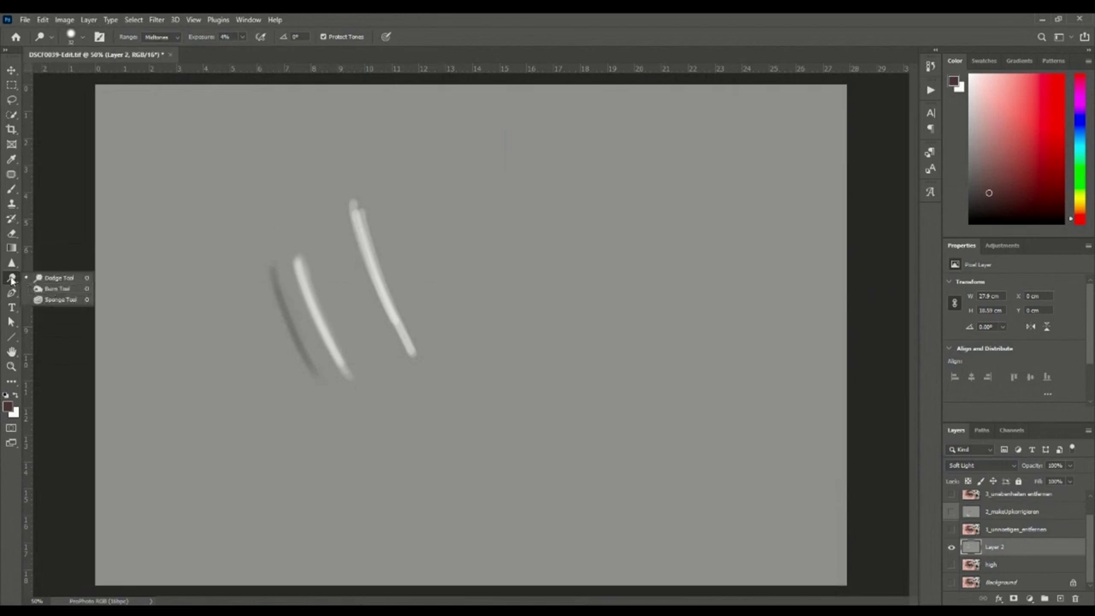
pyautogui.click(56, 278)
pyautogui.moveTo(248, 315)
pyautogui.mouseDown()
pyautogui.moveTo(244, 283)
pyautogui.moveTo(289, 385)
pyautogui.moveTo(239, 293)
pyautogui.moveTo(262, 367)
pyautogui.moveTo(215, 294)
pyautogui.moveTo(262, 384)
pyautogui.moveTo(249, 392)
pyautogui.moveTo(256, 403)
pyautogui.moveTo(200, 325)
pyautogui.moveTo(228, 381)
pyautogui.mouseUp()
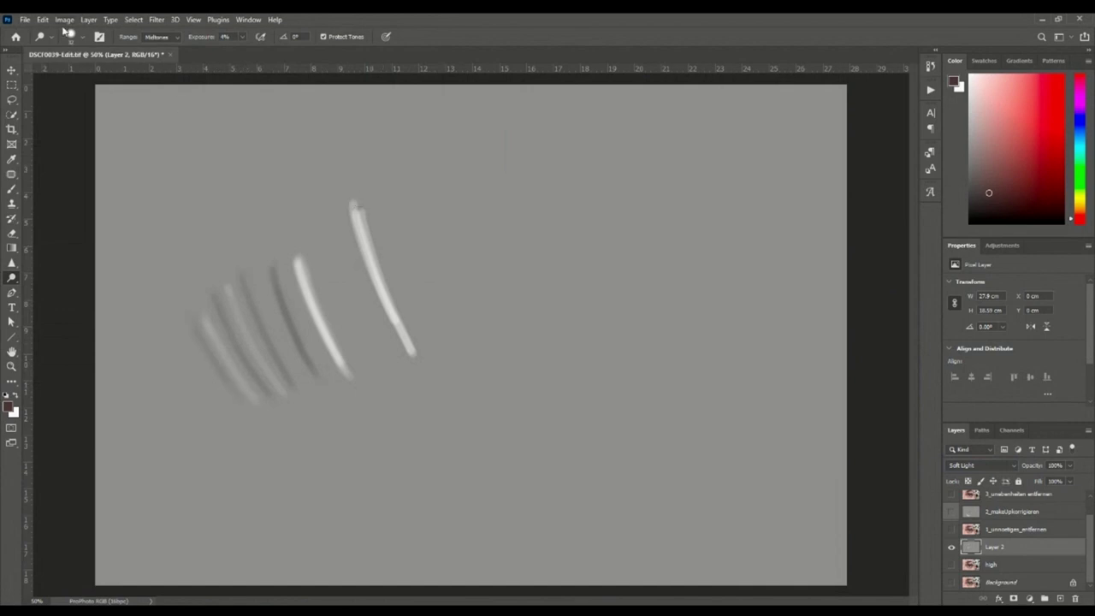
# - Refill Layer 2 with 50% Gray from Edit > Fill, erasing the test strokes
pyautogui.click(42, 19)
pyautogui.click(86, 203)
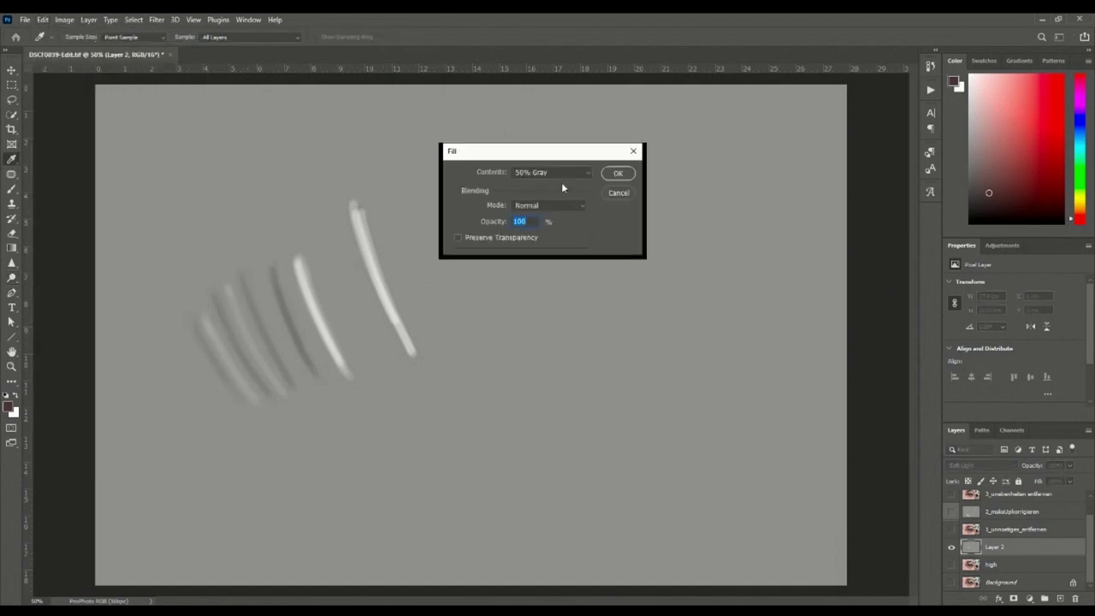
pyautogui.click(614, 177)
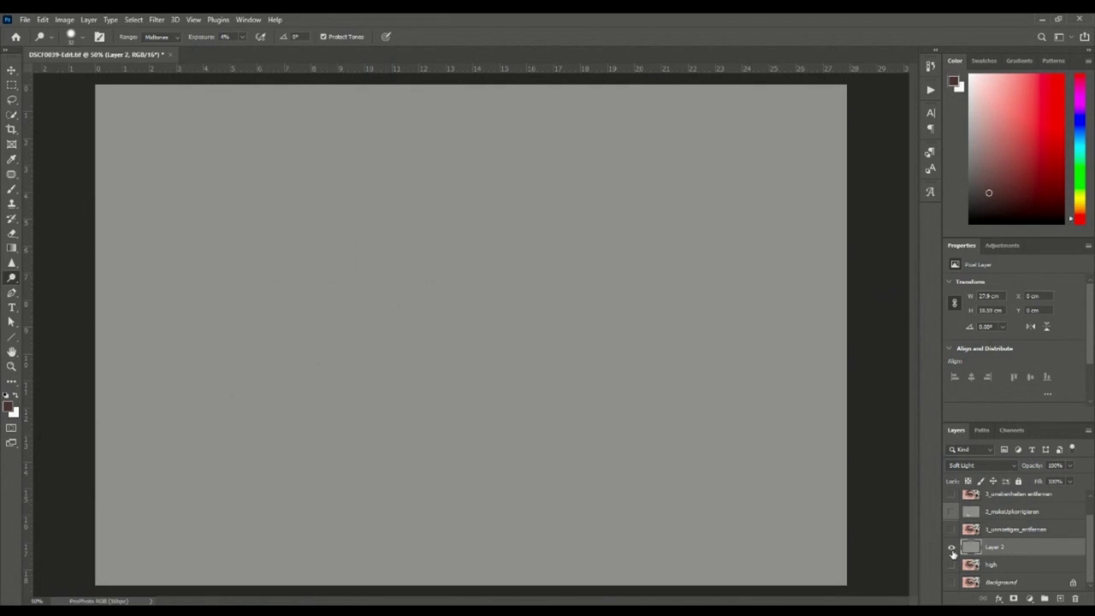
# - Show all layers again, zoom in on the eye and shrink the brush
pyautogui.keyDown('alt'); pyautogui.click(952, 548); pyautogui.keyUp('alt')
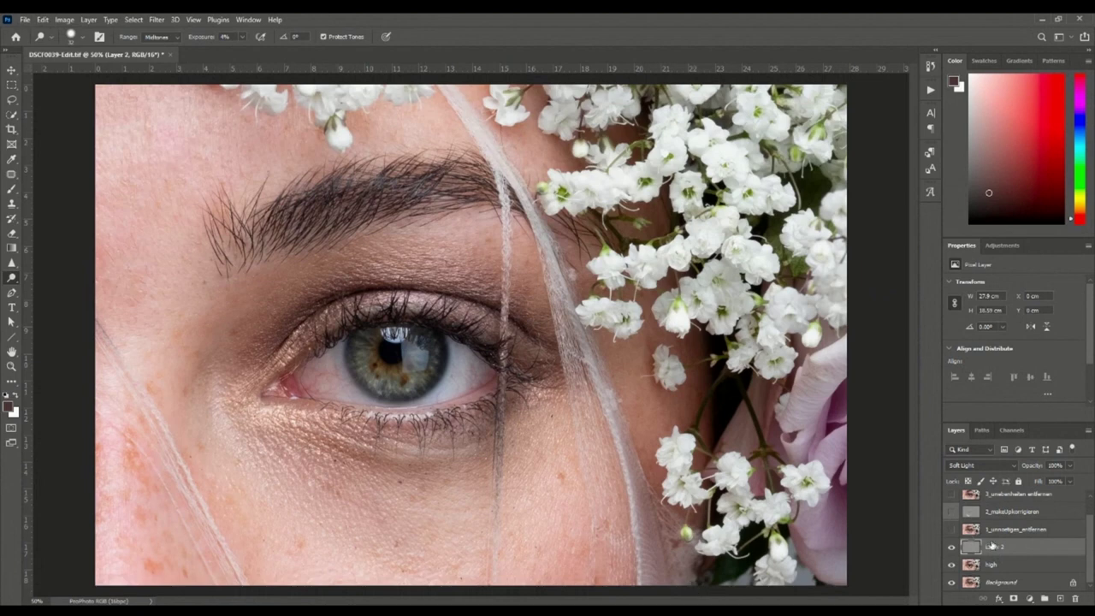
pyautogui.hotkey('ctrl', '+')
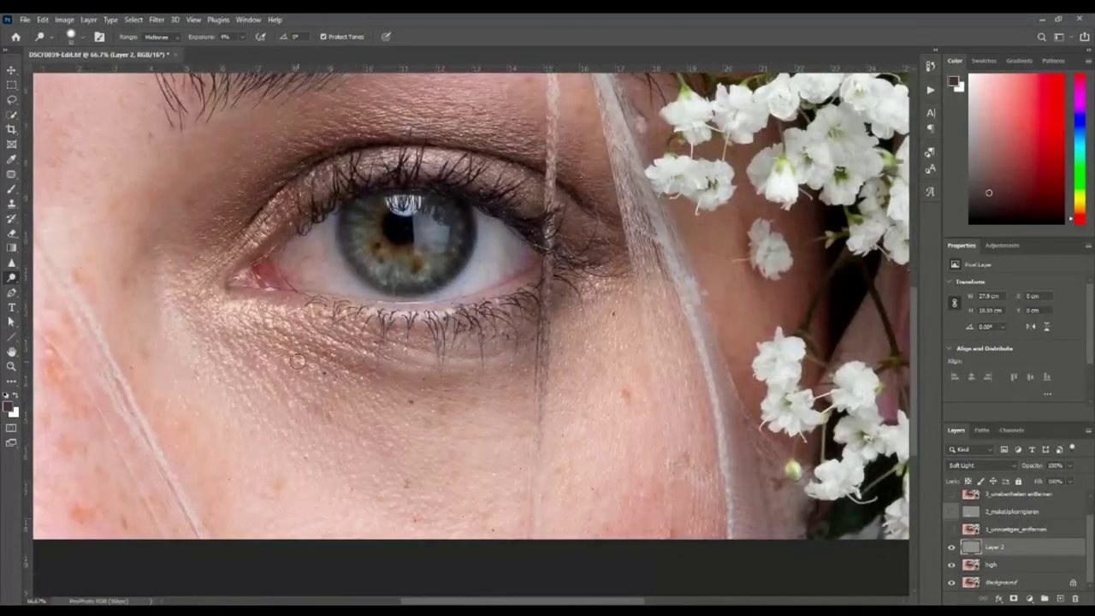
pyautogui.keyDown('alt'); pyautogui.rightClick(295, 366); pyautogui.keyUp('alt')
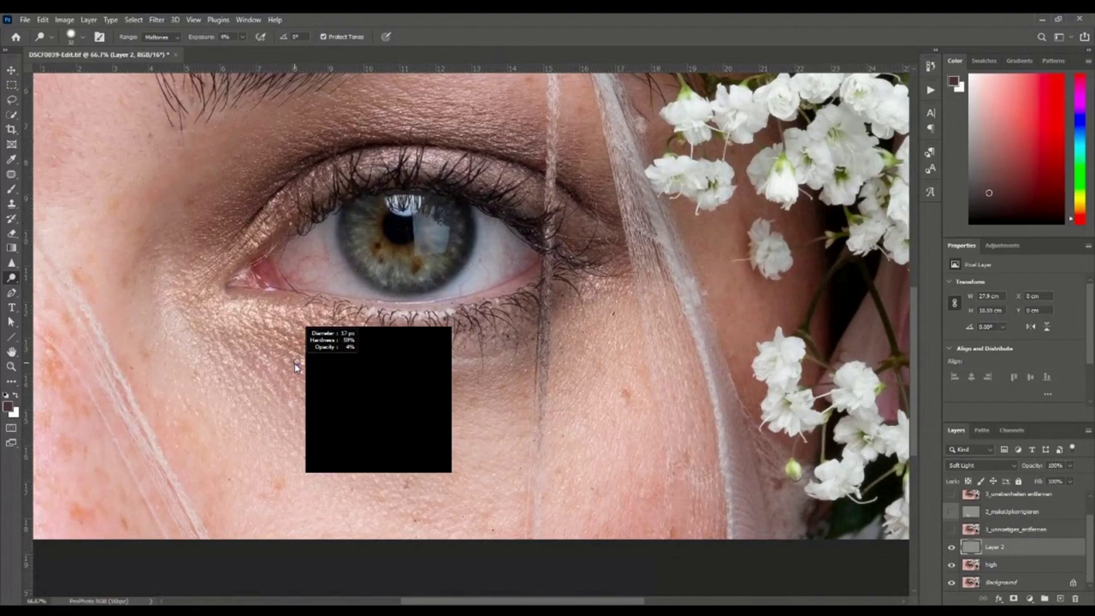
pyautogui.keyDown('alt'); pyautogui.rightClick(303, 407); pyautogui.keyUp('alt')
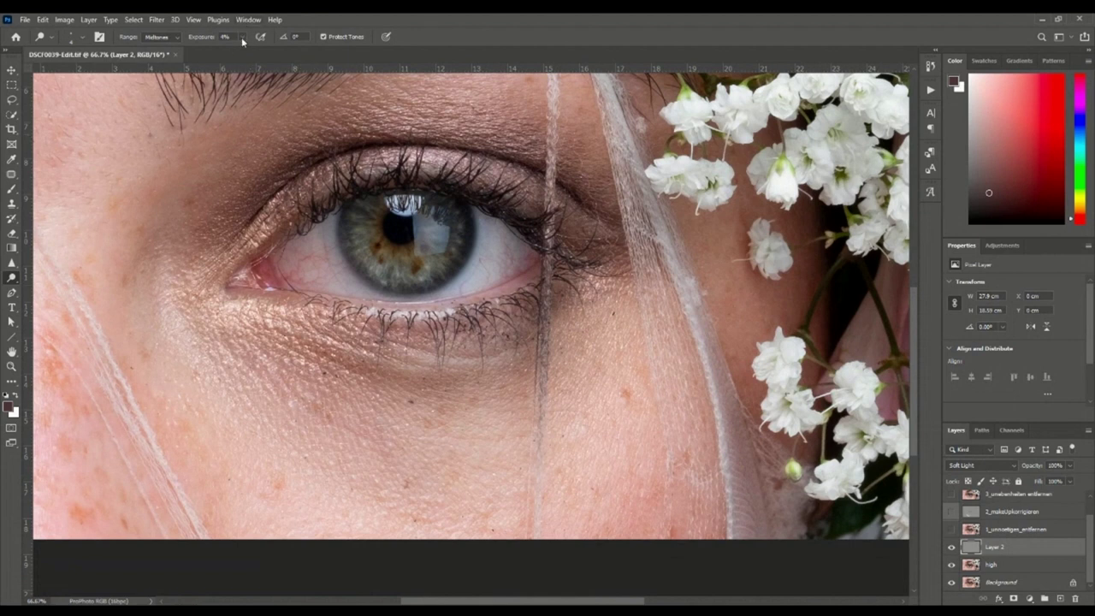
# - Set the dodge-and-burn exposure to 10% and view the eye at 100%
pyautogui.click(206, 37)
pyautogui.write('1')
pyautogui.press('Return')
pyautogui.click(224, 37)
pyautogui.hotkey('ctrl', '1')
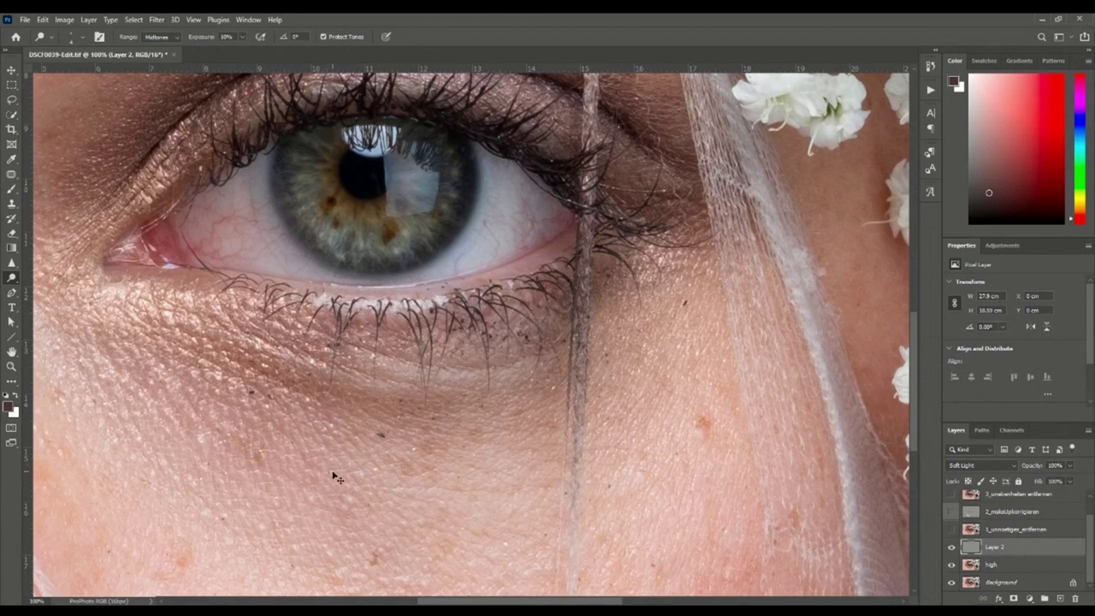
pyautogui.hotkey('ctrl', '-')
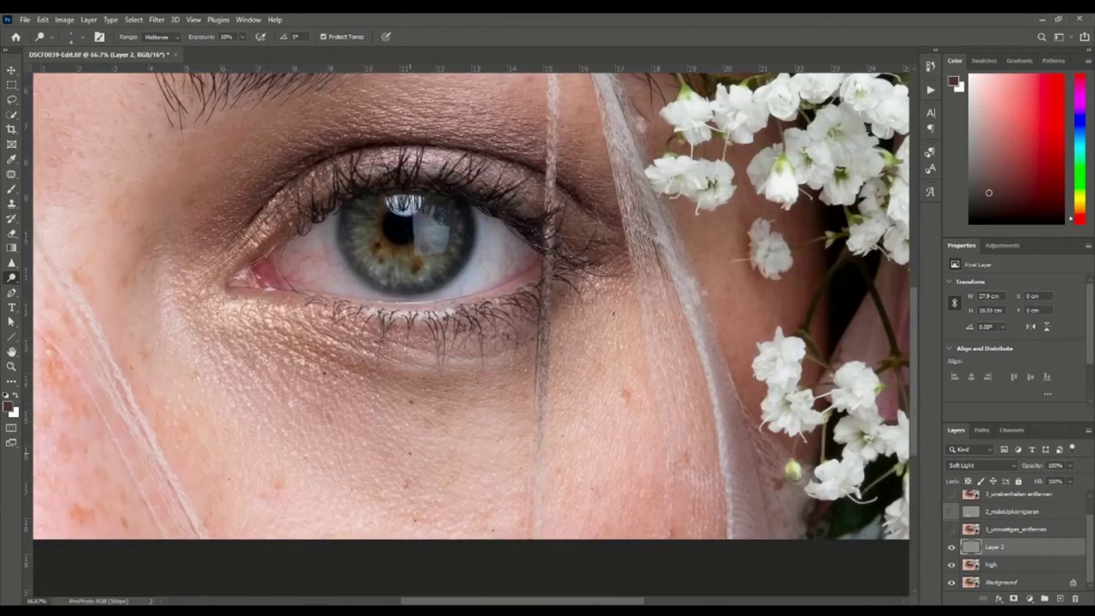
pyautogui.hotkey('ctrl', '-')
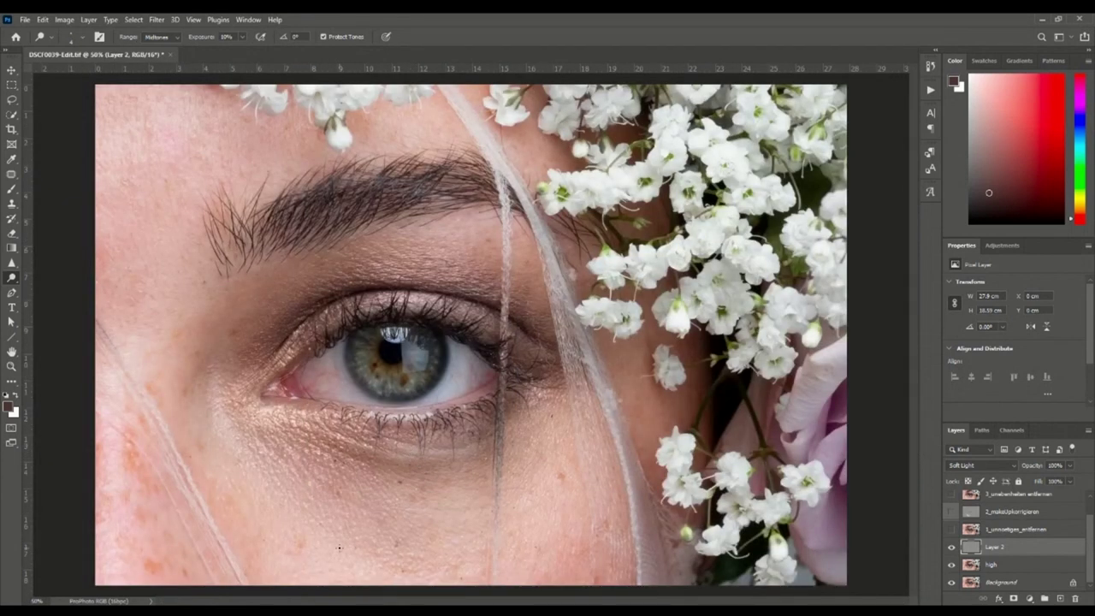
pyautogui.hotkey('ctrl', '+')
pyautogui.hotkey('ctrl', '+')
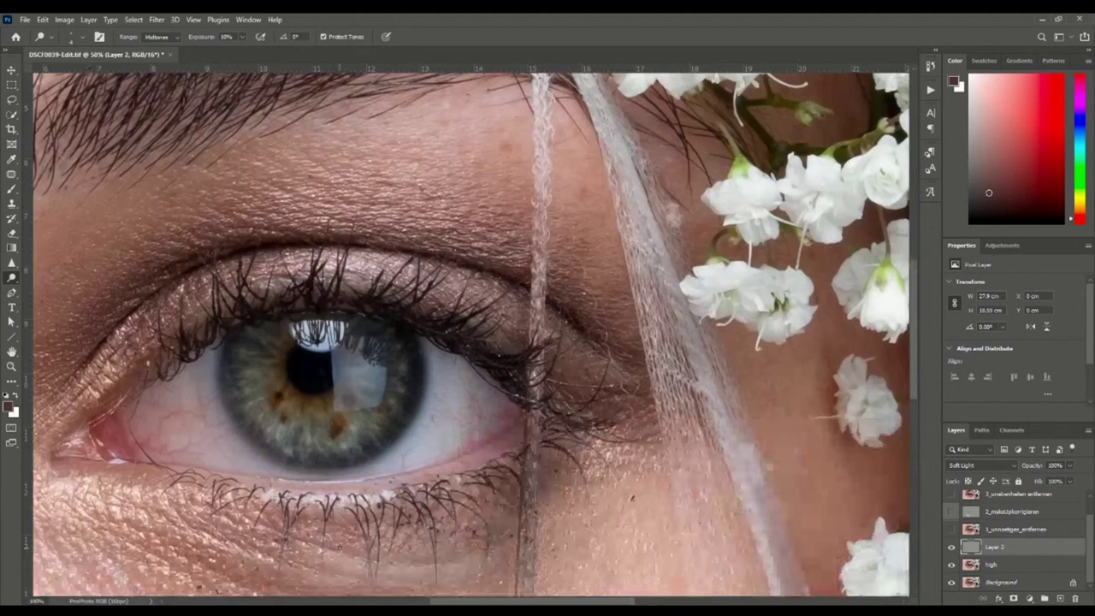
pyautogui.moveTo(403, 362); pyautogui.dragTo(501, 225)
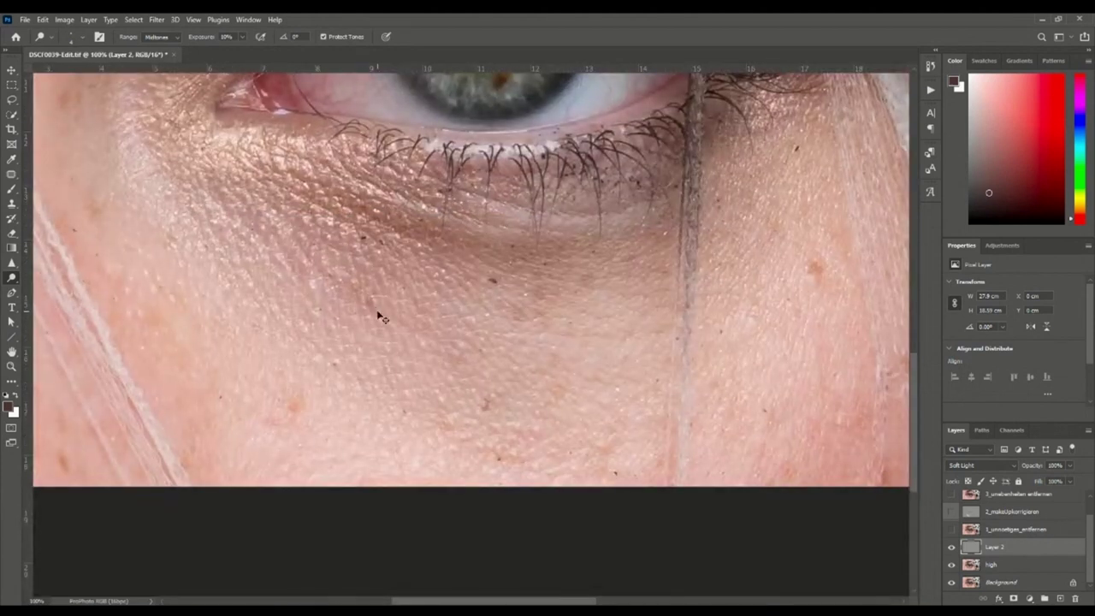
pyautogui.hotkey('ctrl', '+')
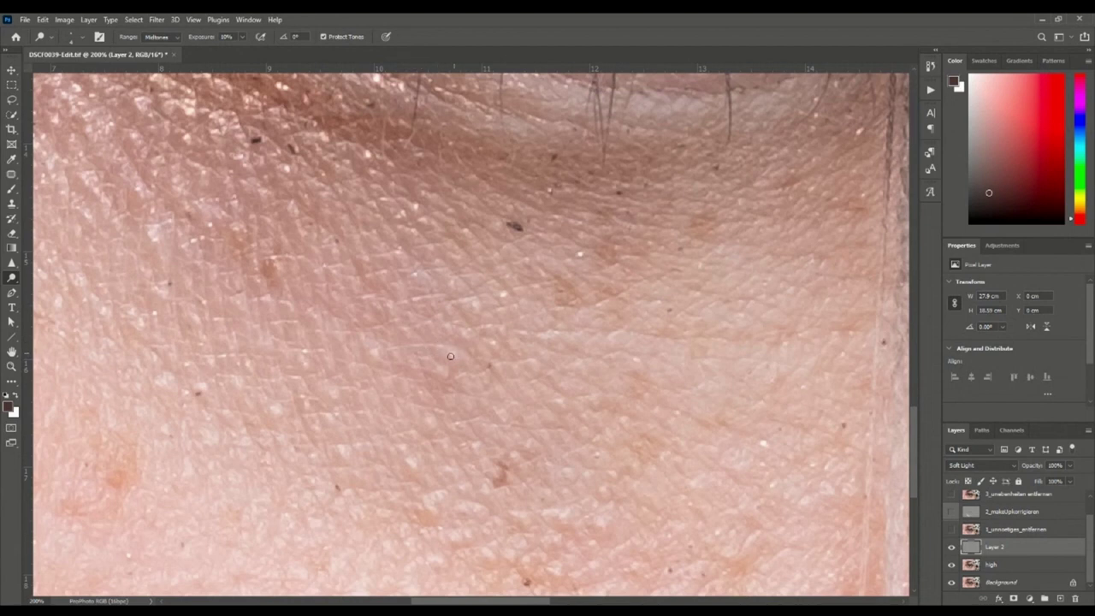
pyautogui.hotkey('ctrl', '-')
pyautogui.hotkey('ctrl', '-')
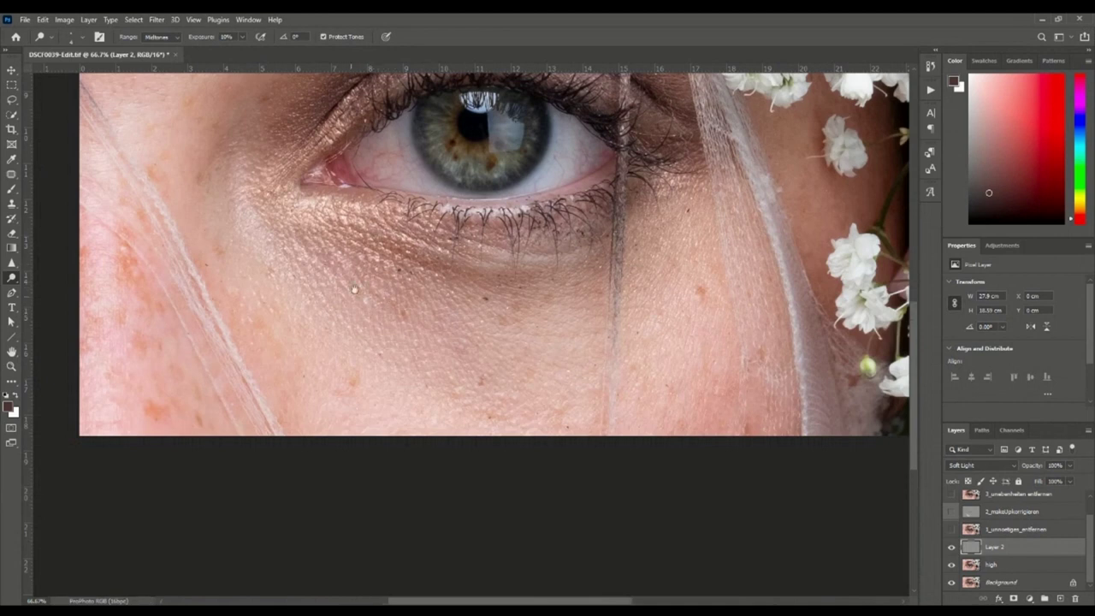
pyautogui.moveTo(366, 269); pyautogui.dragTo(297, 382)
pyautogui.moveTo(289, 191)
pyautogui.mouseDown()
pyautogui.moveTo(298, 359)
pyautogui.moveTo(386, 341)
pyautogui.moveTo(380, 330)
pyautogui.mouseUp()
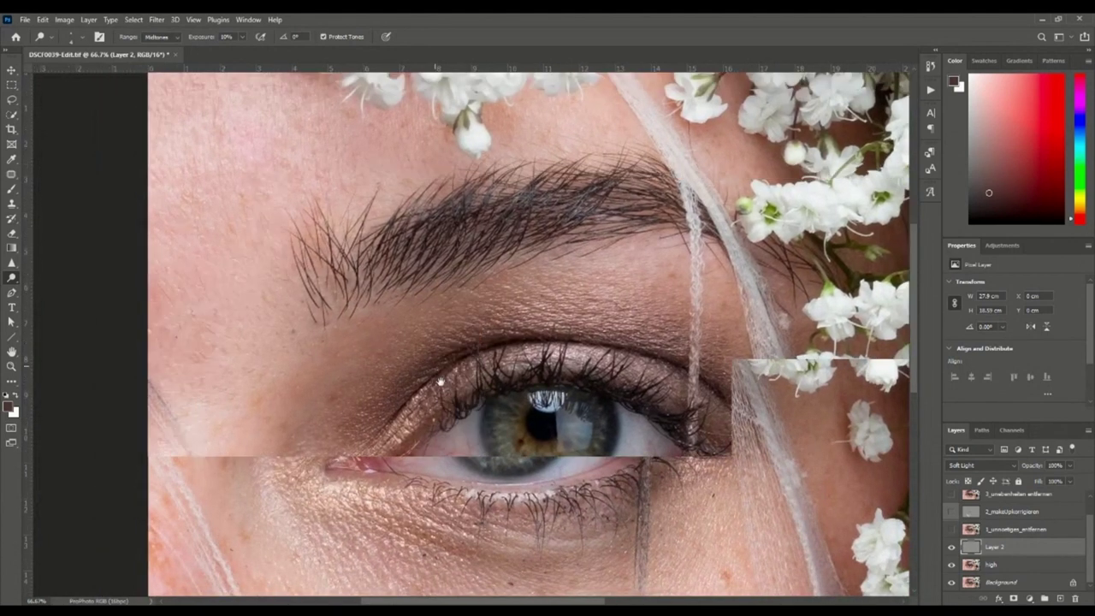
pyautogui.moveTo(342, 338); pyautogui.dragTo(436, 389)
pyautogui.hotkey('ctrl', '+')
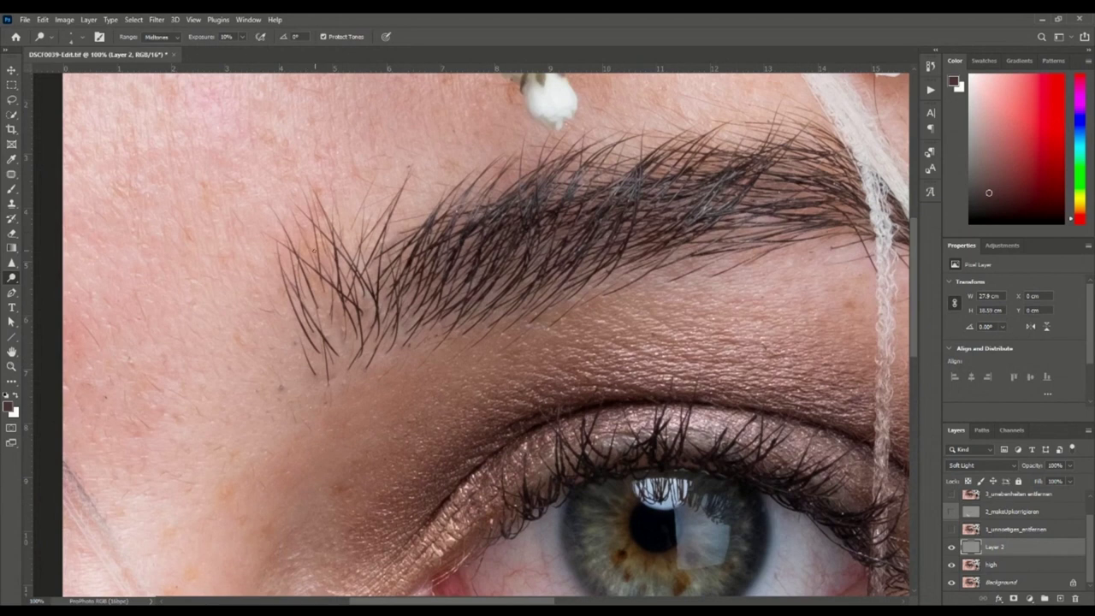
pyautogui.hotkey('ctrl', '-')
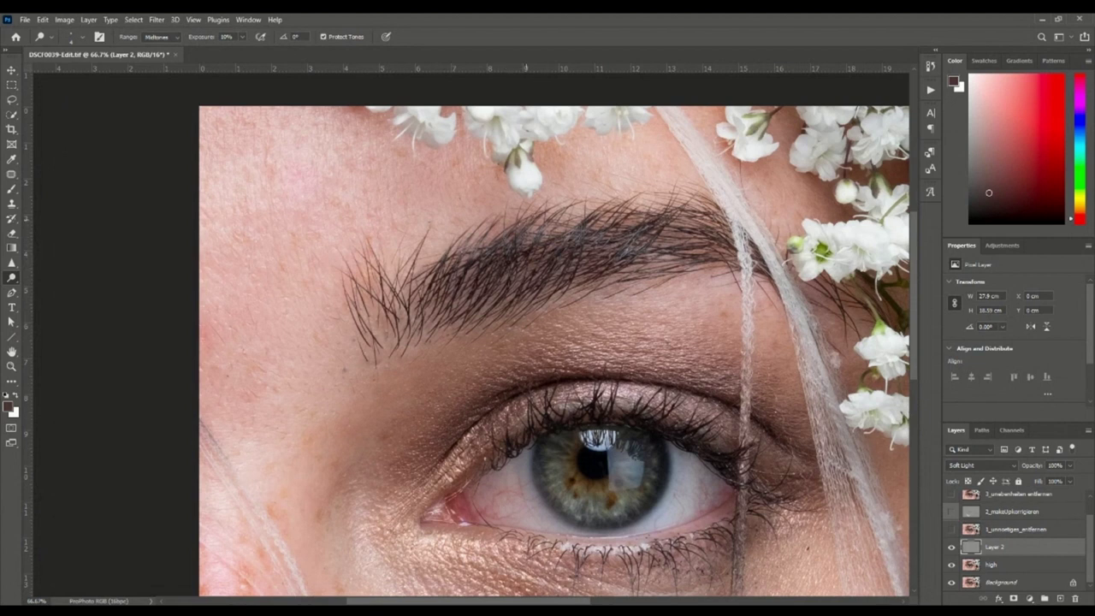
# - Toggle the dodge-and-burn layer off and on to compare, then pan to the under-eye area
pyautogui.click(952, 548)
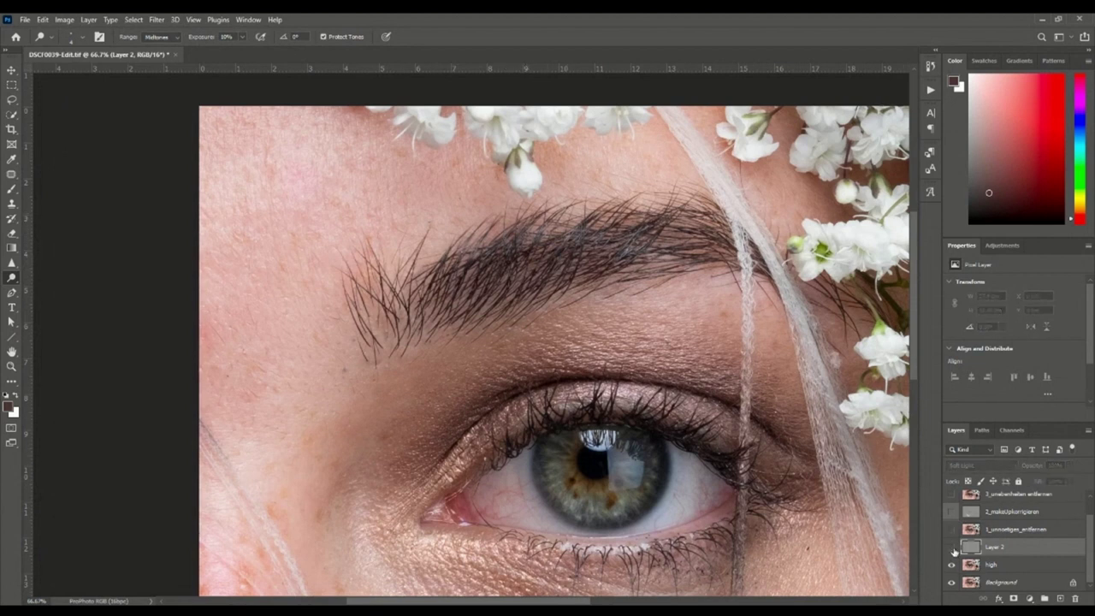
pyautogui.click(953, 547)
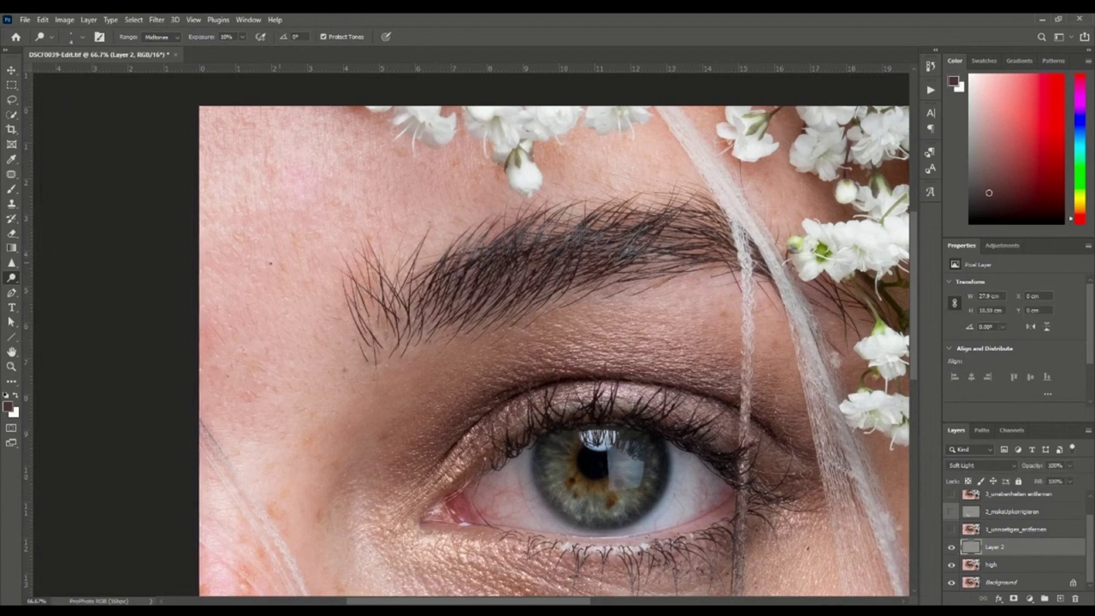
pyautogui.click(953, 548)
pyautogui.moveTo(494, 379); pyautogui.dragTo(402, 235)
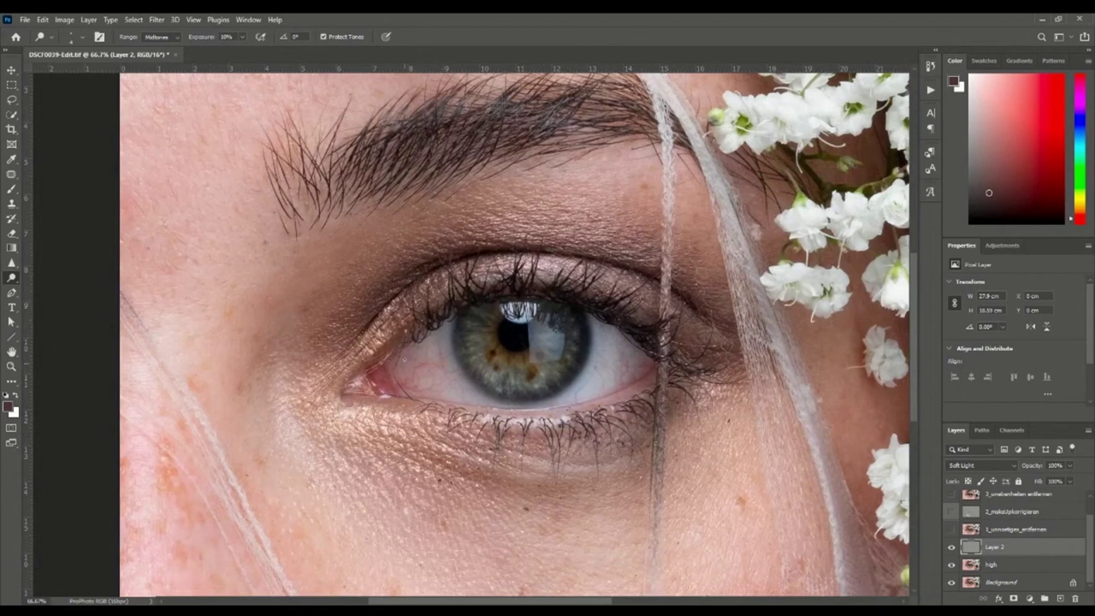
pyautogui.moveTo(513, 342); pyautogui.dragTo(566, 180)
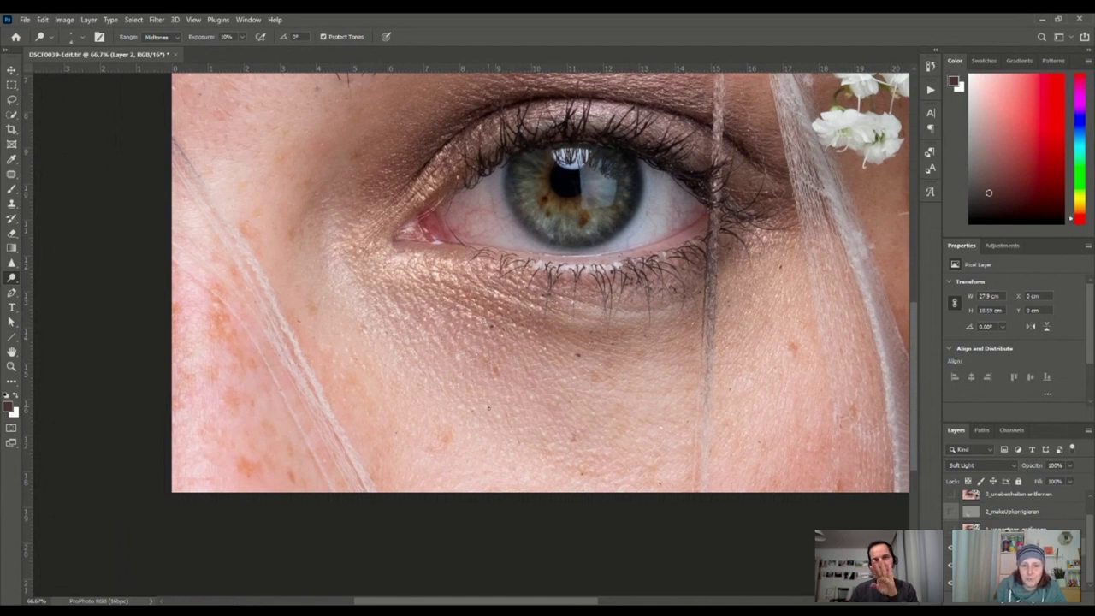
# - Shrink the Dodge brush to 14 px for fine work under the eye
pyautogui.keyDown('alt'); pyautogui.rightClick(479, 390); pyautogui.keyUp('alt')
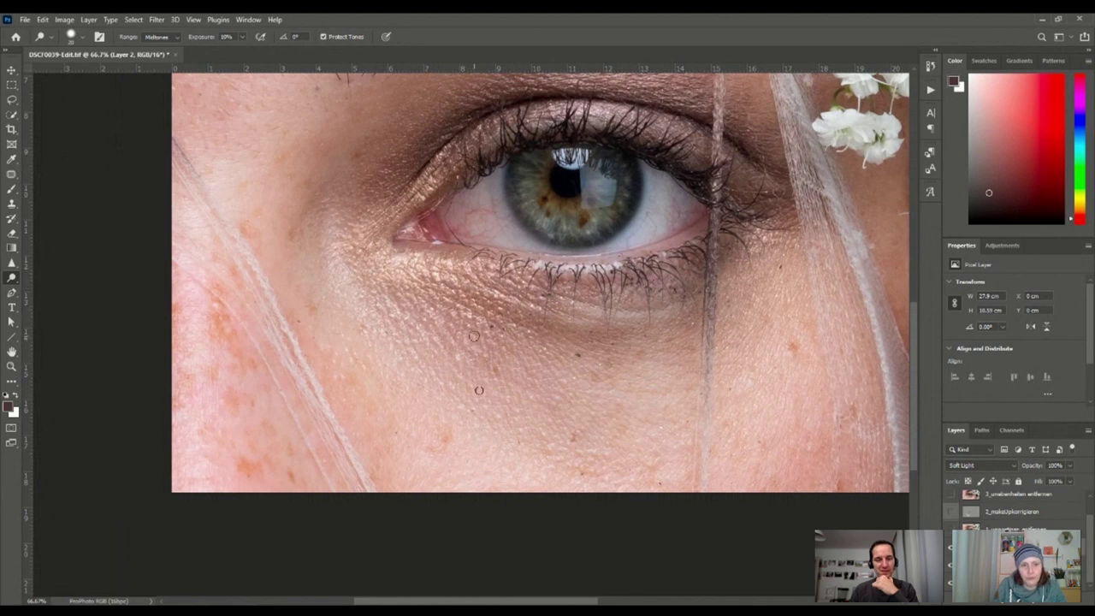
pyautogui.moveTo(398, 320); pyautogui.dragTo(402, 454)
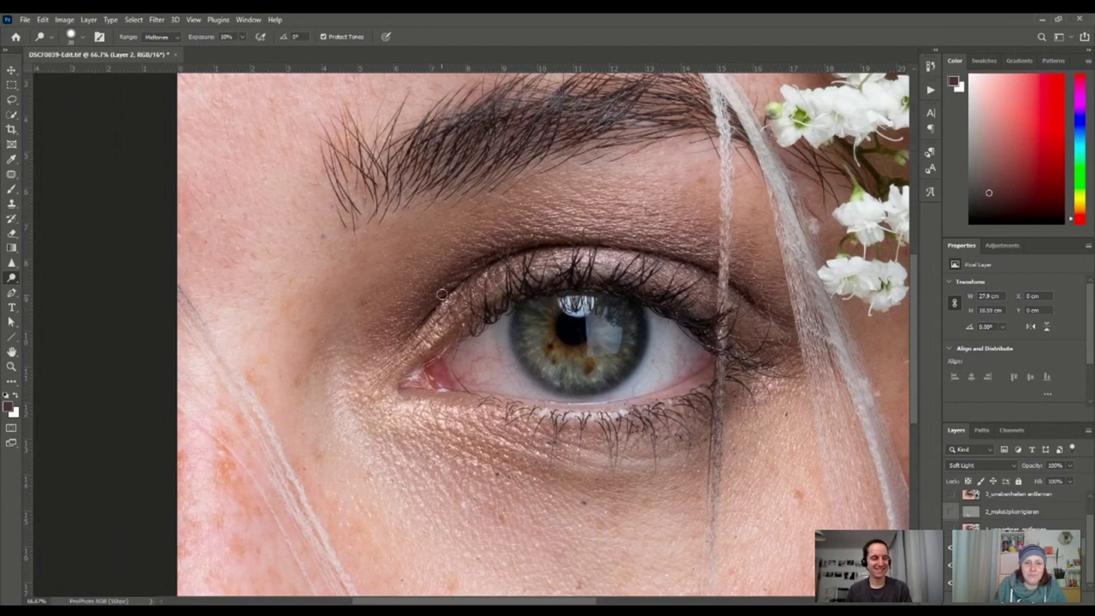
pyautogui.scroll(2, 443, 295)
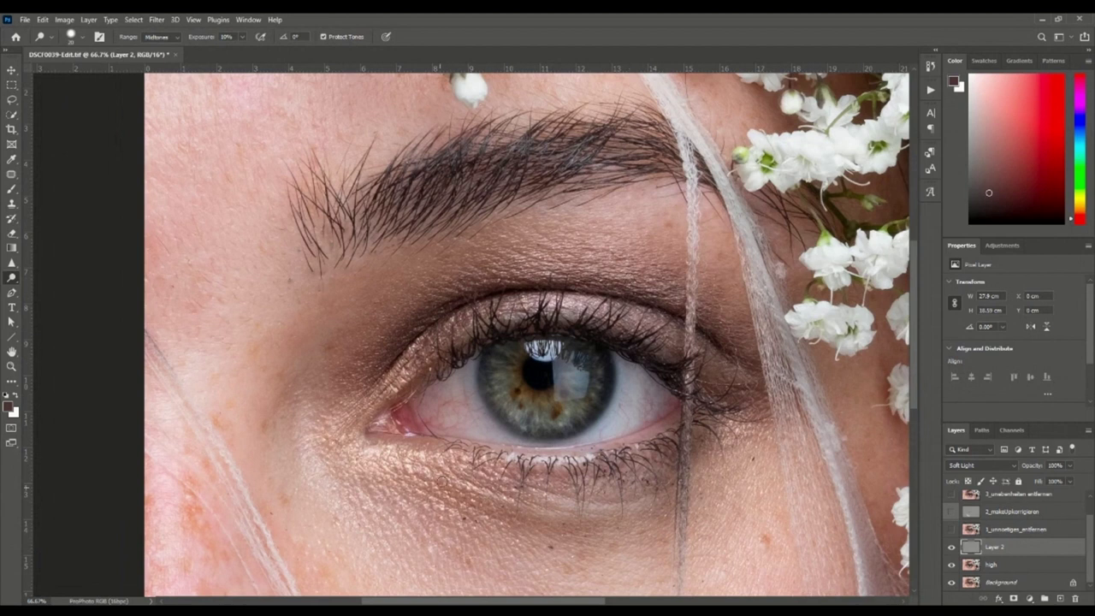
pyautogui.scroll(-2, 442, 482)
pyautogui.scroll(-3, 445, 445)
pyautogui.keyDown('alt'); pyautogui.rightClick(444, 417); pyautogui.keyUp('alt')
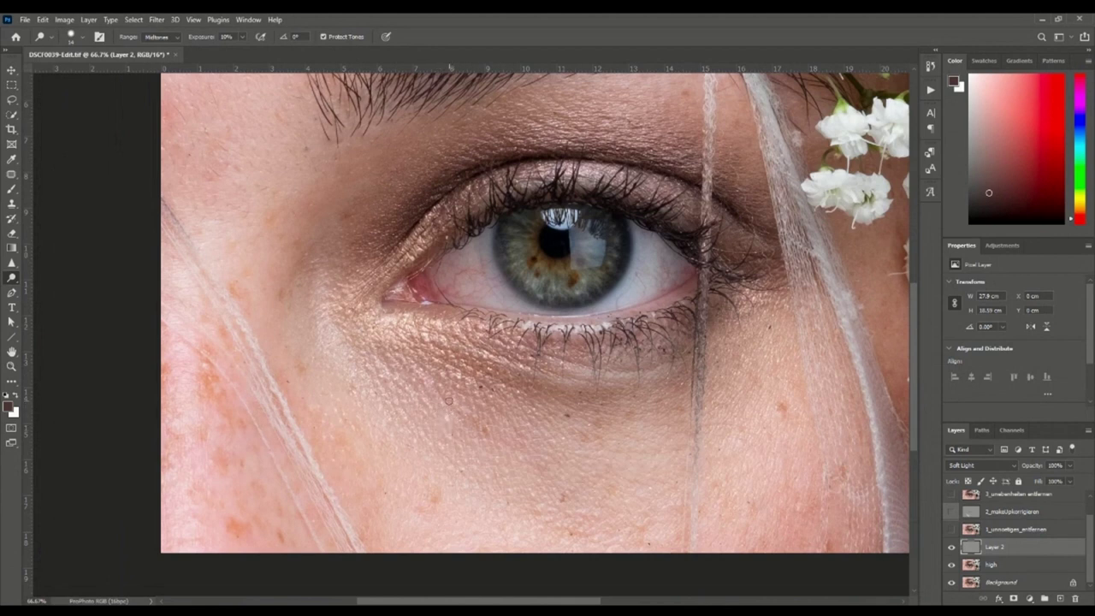
pyautogui.keyDown('alt'); pyautogui.rightClick(448, 400); pyautogui.keyUp('alt')
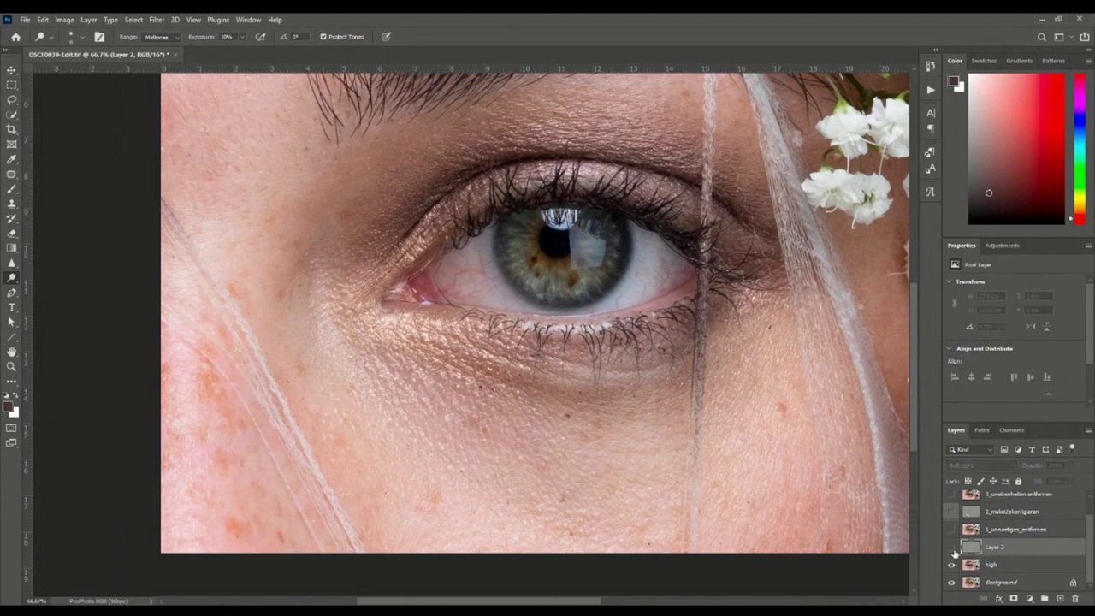
pyautogui.click(952, 549)
pyautogui.click(952, 548)
pyautogui.click(951, 548)
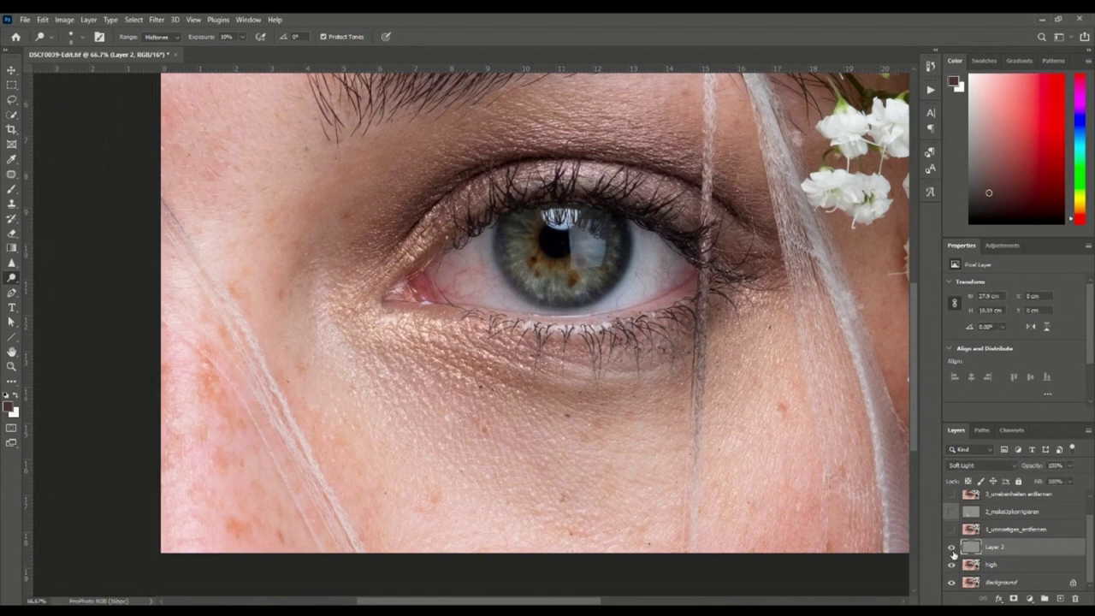
pyautogui.click(951, 548)
pyautogui.keyDown('alt'); pyautogui.rightClick(414, 366); pyautogui.keyUp('alt')
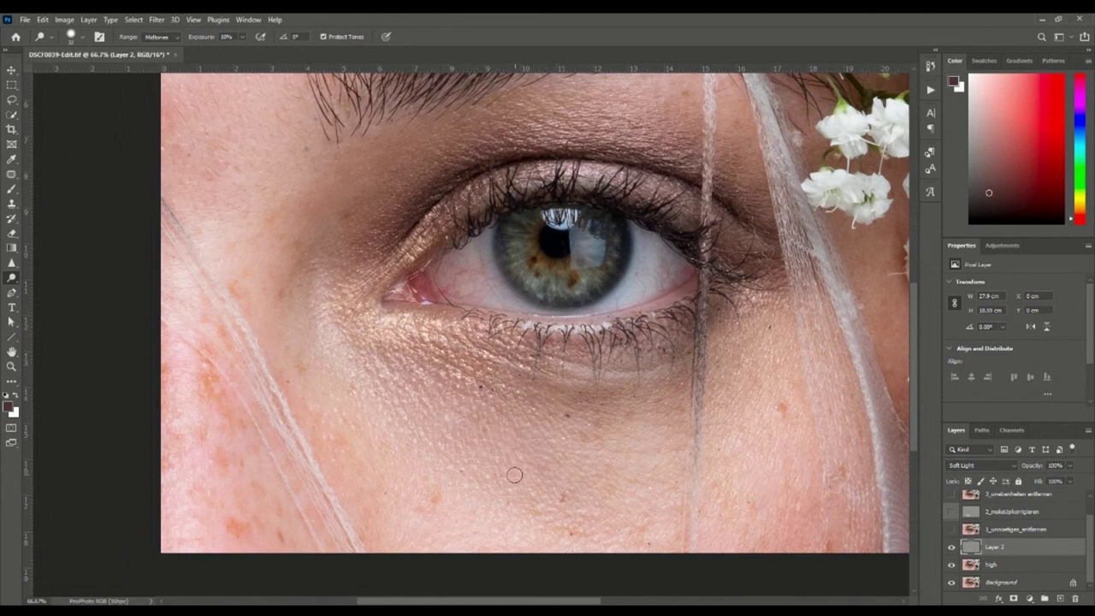
pyautogui.keyDown('alt'); pyautogui.rightClick(535, 477); pyautogui.keyUp('alt')
# - On a new Layer 3, paint sampled light skin pink under the eye with the Brush
pyautogui.click(1060, 598)
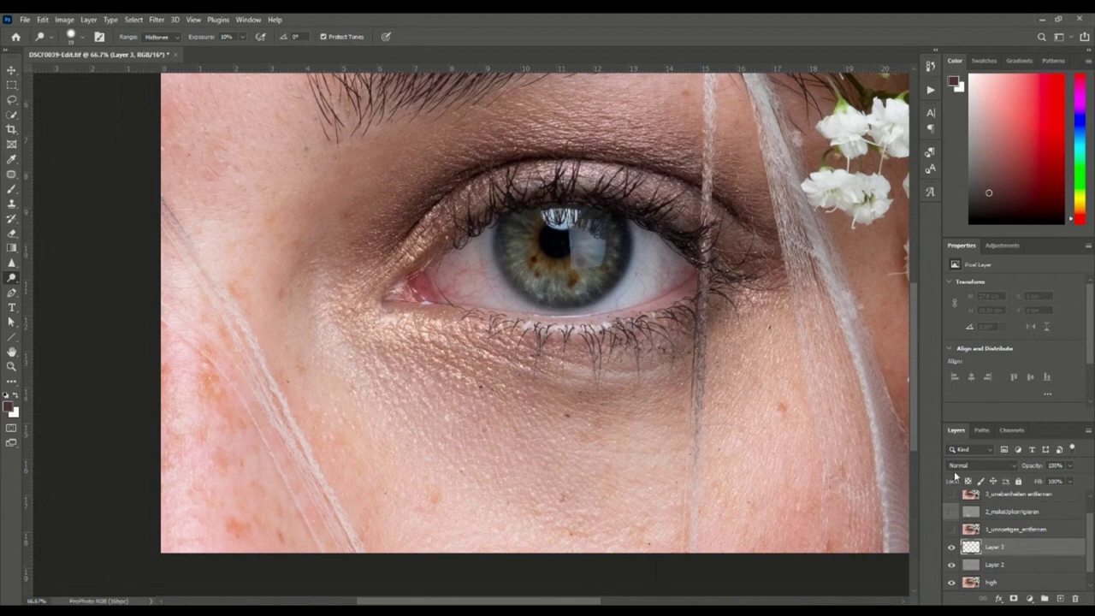
pyautogui.click(12, 188)
pyautogui.keyDown('alt'); pyautogui.rightClick(441, 432); pyautogui.keyUp('alt')
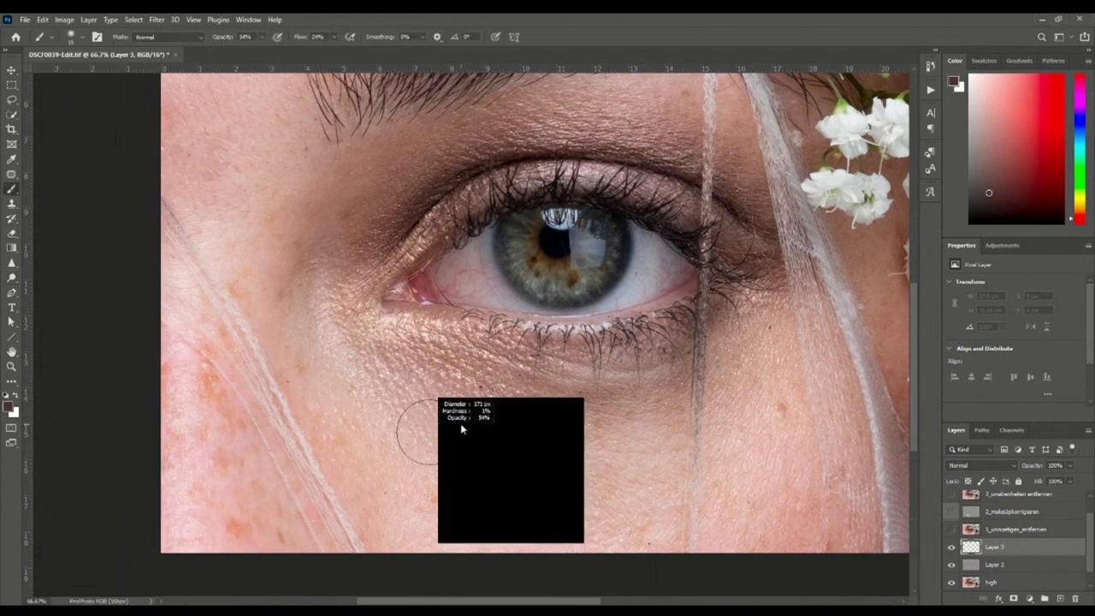
pyautogui.keyDown('alt'); pyautogui.click(420, 465); pyautogui.keyUp('alt')
pyautogui.moveTo(429, 433)
pyautogui.mouseDown()
pyautogui.moveTo(484, 452)
pyautogui.moveTo(454, 403)
pyautogui.moveTo(457, 416)
pyautogui.mouseUp()
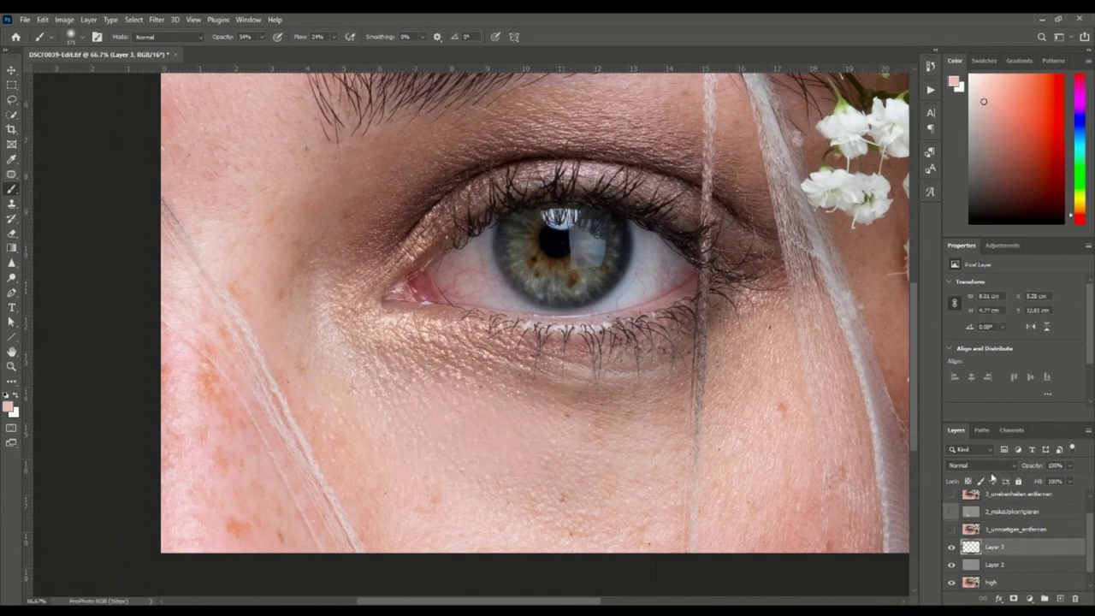
# - Toggle Layer 3 to compare, zoom out, and set its blend mode to Color
pyautogui.scroll(3, 980, 465)
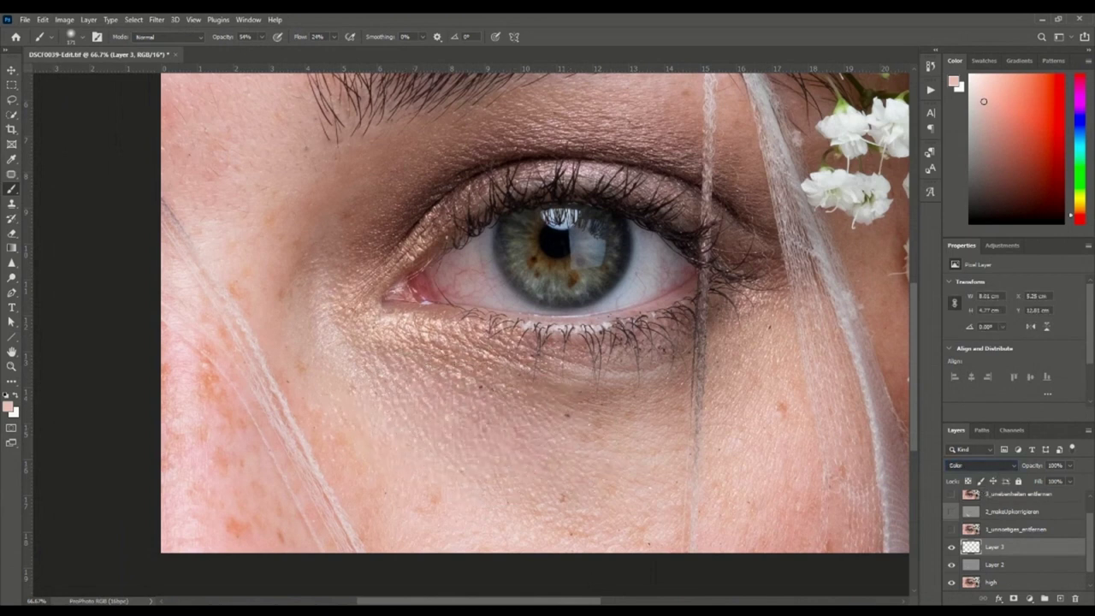
pyautogui.click(952, 547)
pyautogui.click(951, 550)
pyautogui.click(951, 550)
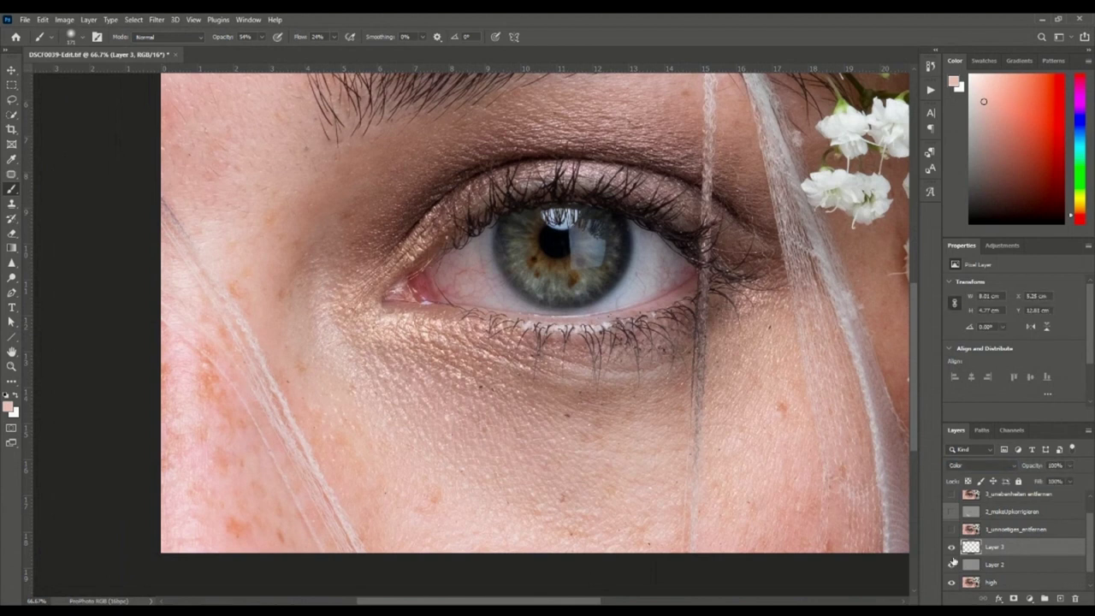
pyautogui.hotkey('ctrl', '-')
pyautogui.hotkey('ctrl', '-')
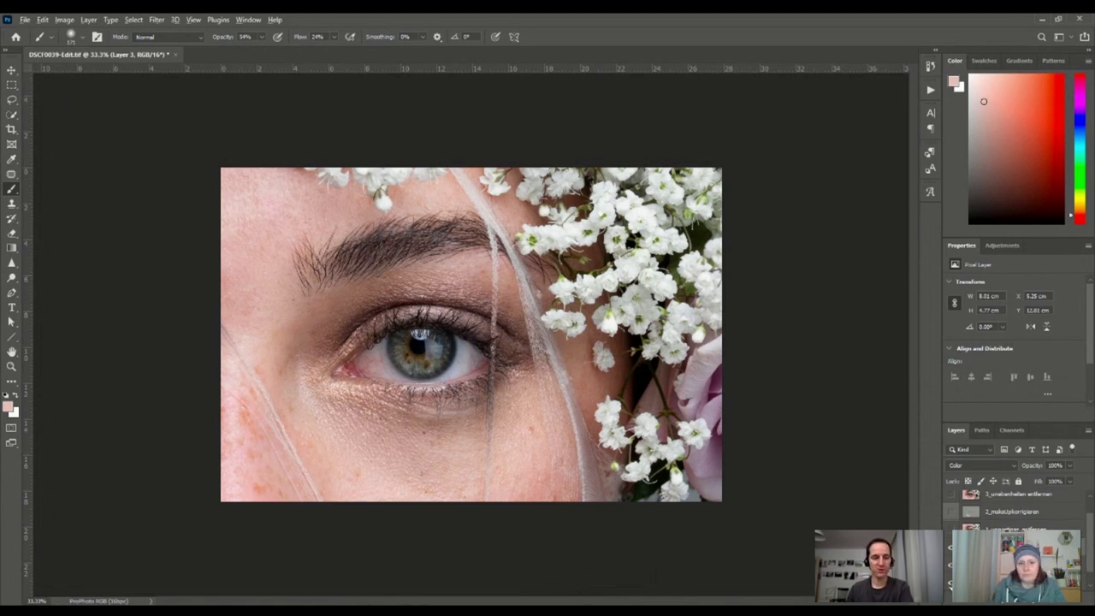
pyautogui.click(948, 589)
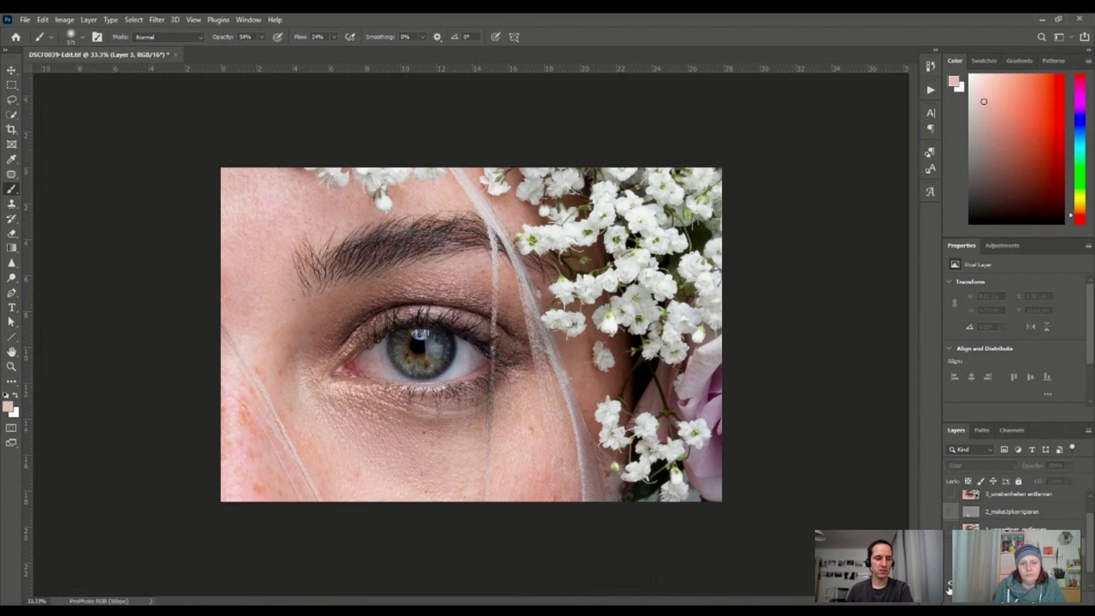